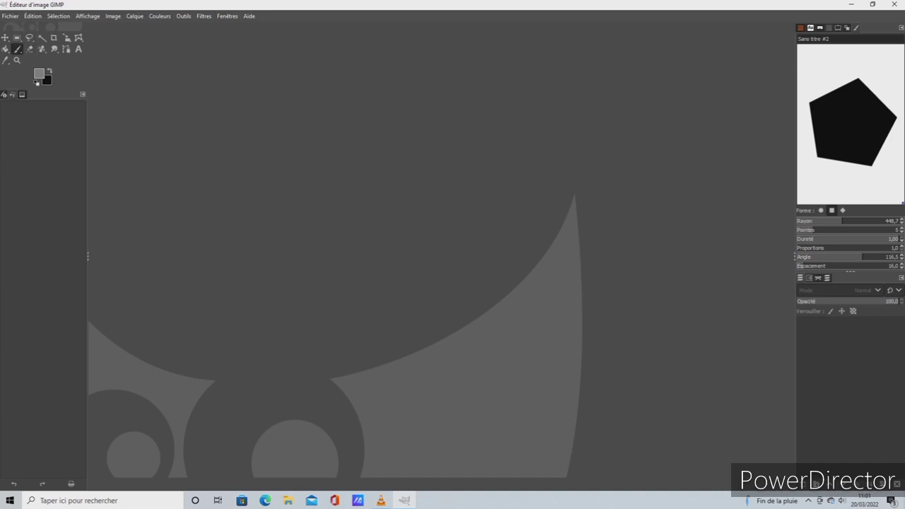
Create a new image 29,7 cm wide and 21 cm high
{"action": "left_click", "coordinate": [10, 16]}
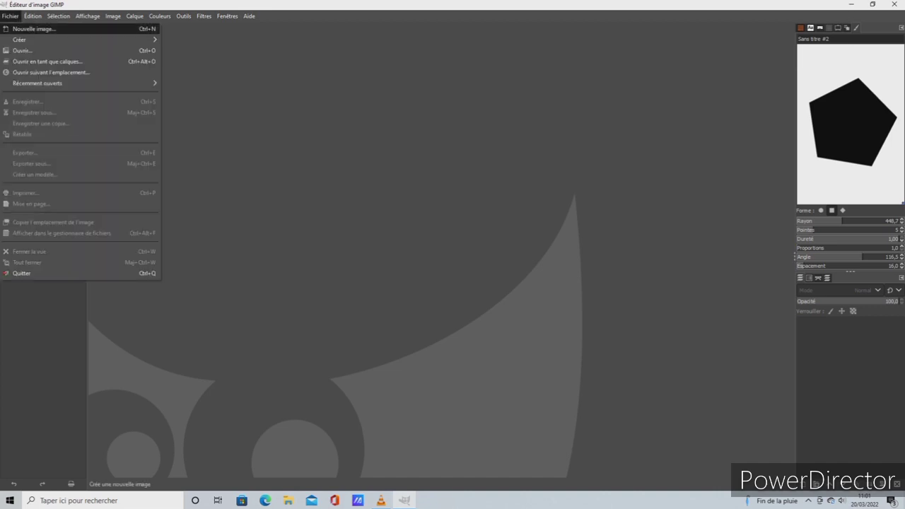
{"action": "left_click", "coordinate": [32, 29]}
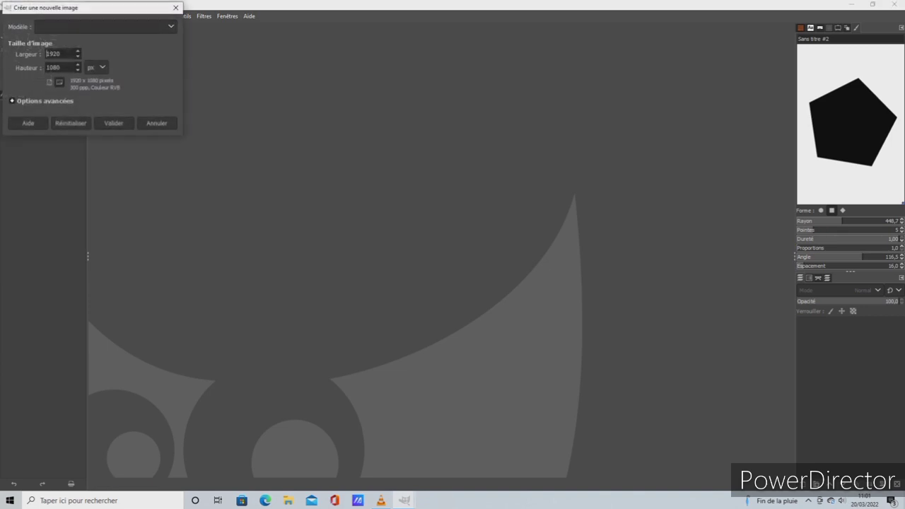
{"action": "left_click", "coordinate": [96, 67]}
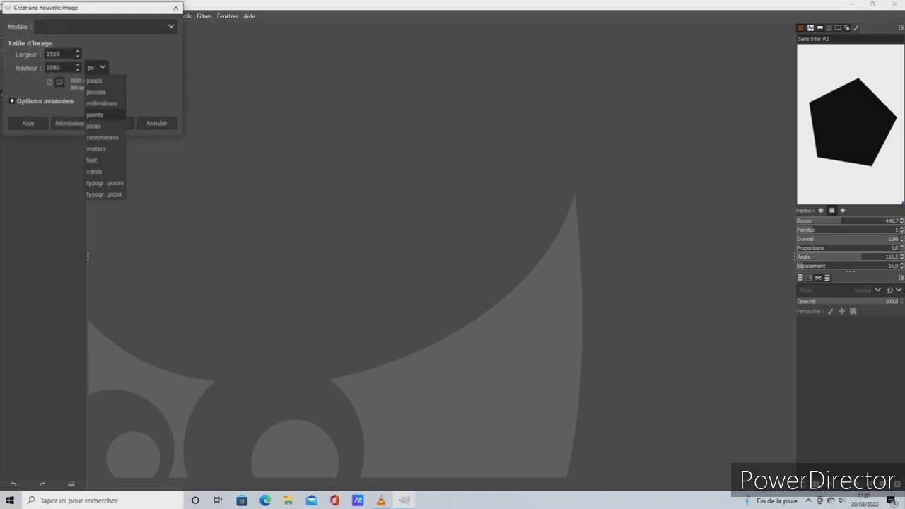
{"action": "left_click", "coordinate": [104, 137]}
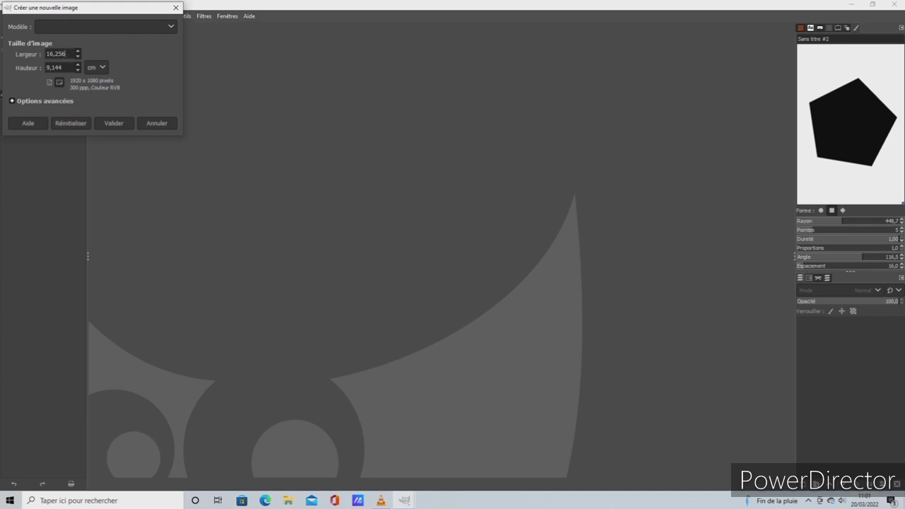
{"action": "left_click_drag", "start_coordinate": [66, 54], "coordinate": [46, 54]}
{"action": "key", "text": "BackSpace"}
{"action": "type", "text": "29,7"}
{"action": "key", "text": "Tab"}
{"action": "key", "text": "BackSpace"}
{"action": "type", "text": "21"}
{"action": "left_click", "coordinate": [113, 123]}
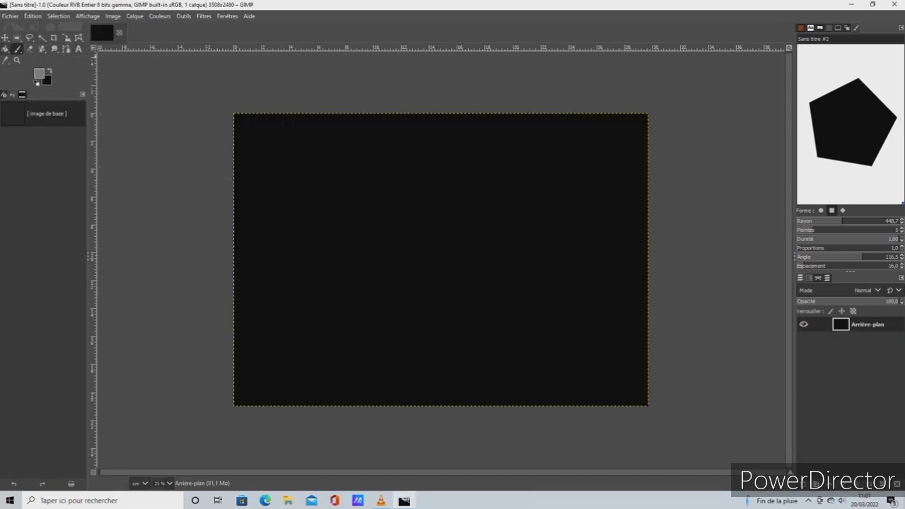
Bucket-fill the canvas with the grey foreground colour and refill it with the black background colour
{"action": "left_click", "coordinate": [6, 49]}
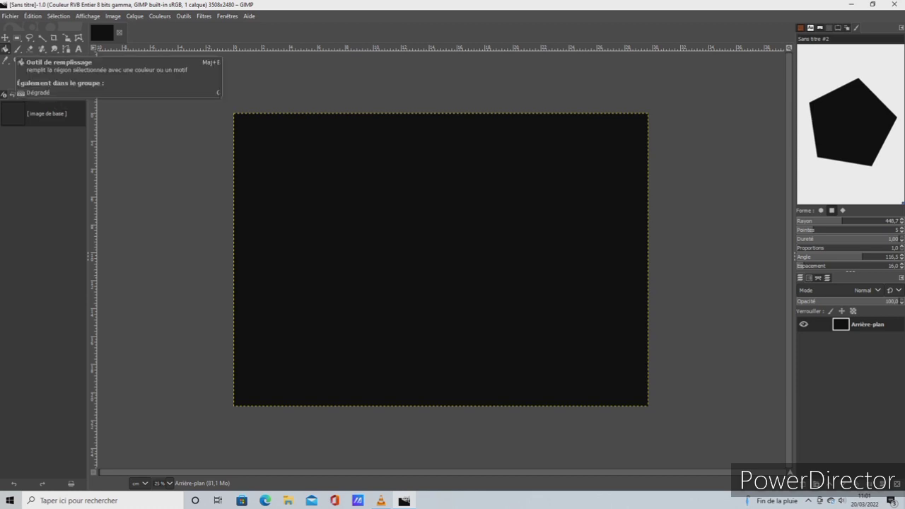
{"action": "left_click", "coordinate": [301, 159]}
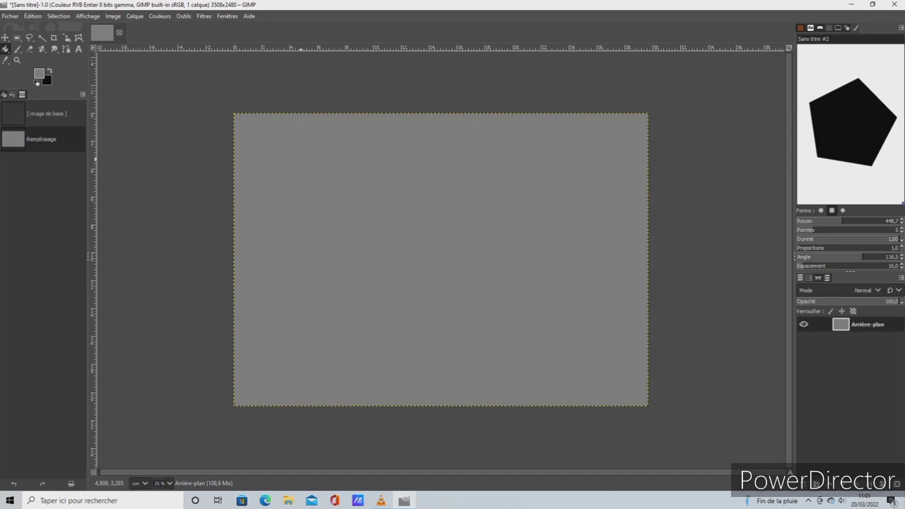
{"action": "double_click", "coordinate": [5, 49]}
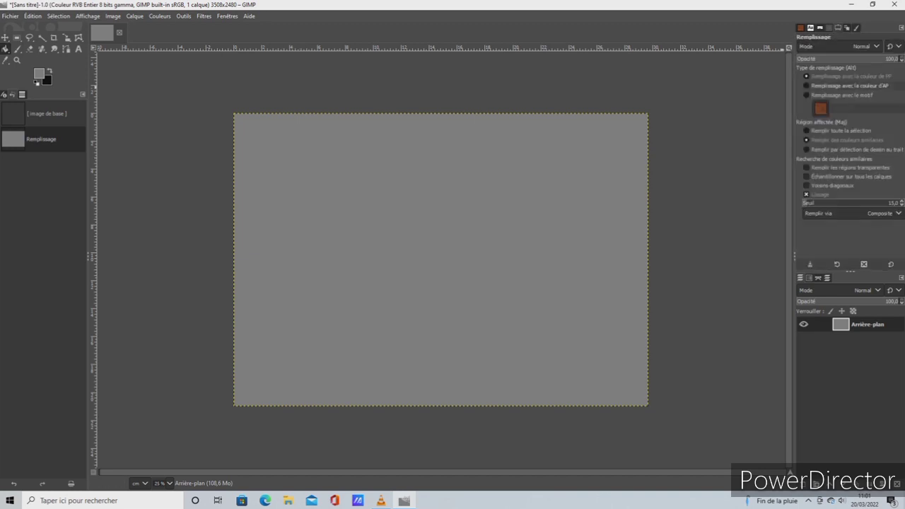
{"action": "left_click", "coordinate": [807, 86]}
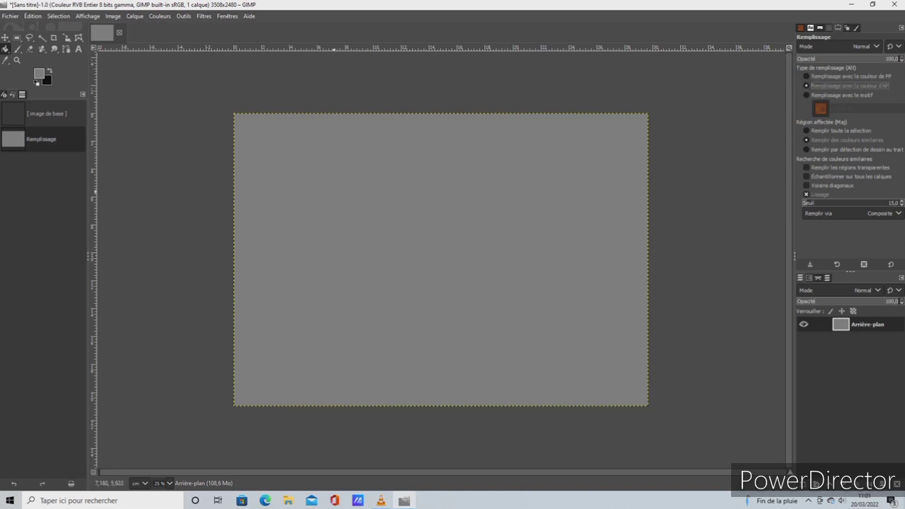
{"action": "left_click", "coordinate": [334, 191]}
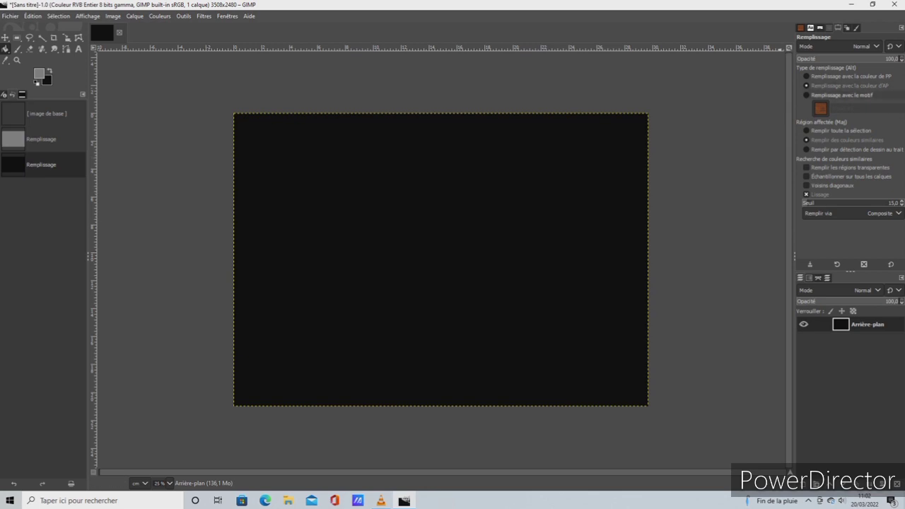
Fill the canvas with the Wood #2 pattern and try the Pink Marble pattern at two spots on it
{"action": "left_click", "coordinate": [807, 94]}
{"action": "left_click", "coordinate": [432, 262]}
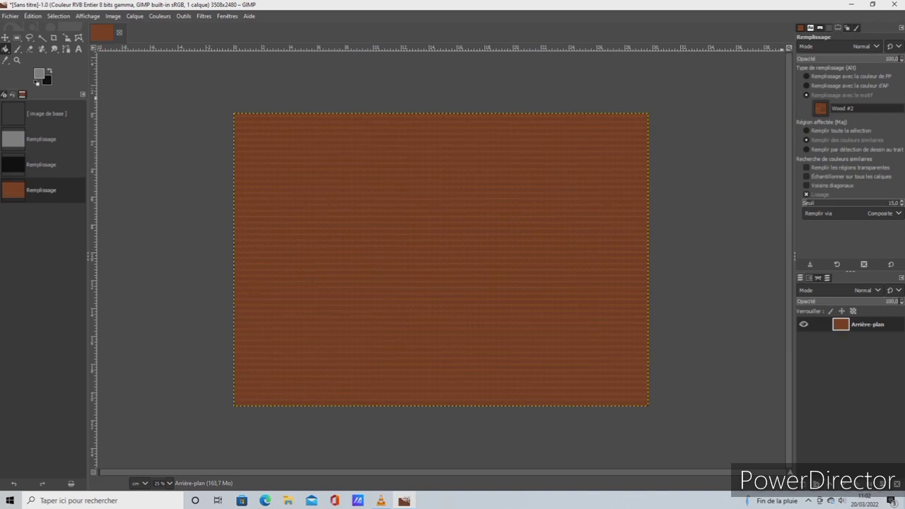
{"action": "left_click", "coordinate": [819, 108]}
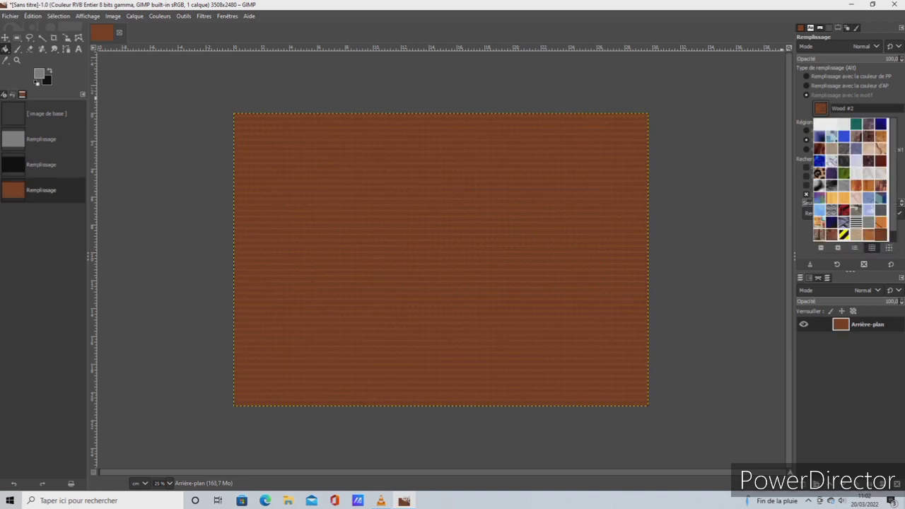
{"action": "left_click", "coordinate": [856, 198]}
{"action": "left_click", "coordinate": [516, 213]}
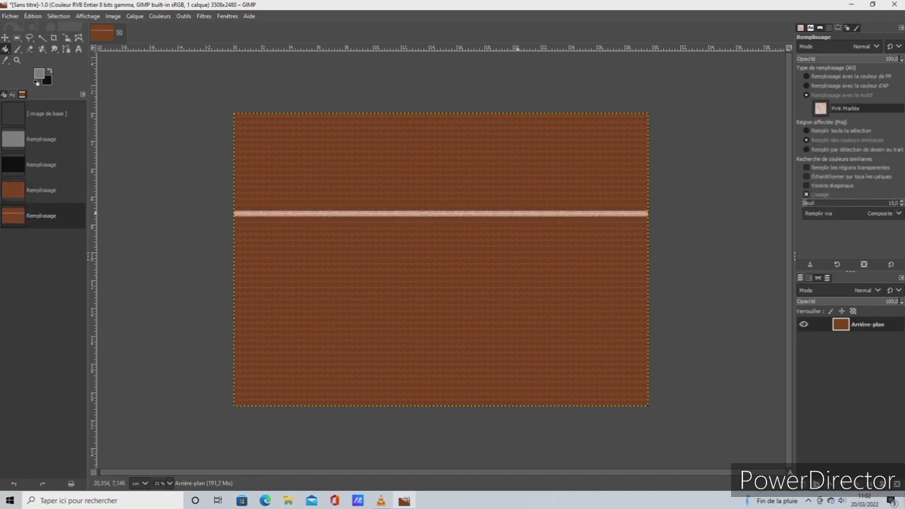
{"action": "left_click", "coordinate": [515, 176]}
Undo the two Pink Marble fills and the Wood #2 pattern fill
{"action": "left_click", "coordinate": [32, 16]}
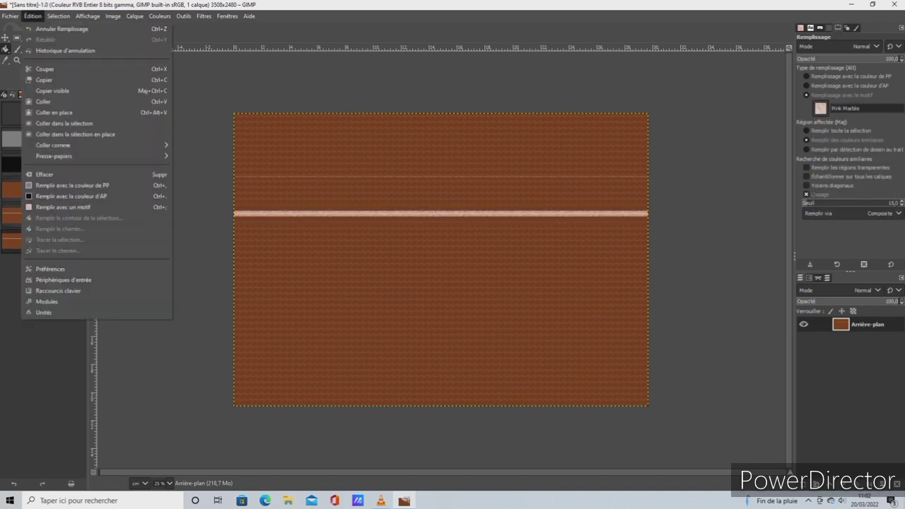
{"action": "left_click", "coordinate": [62, 28]}
{"action": "left_click", "coordinate": [33, 15]}
{"action": "left_click", "coordinate": [61, 28]}
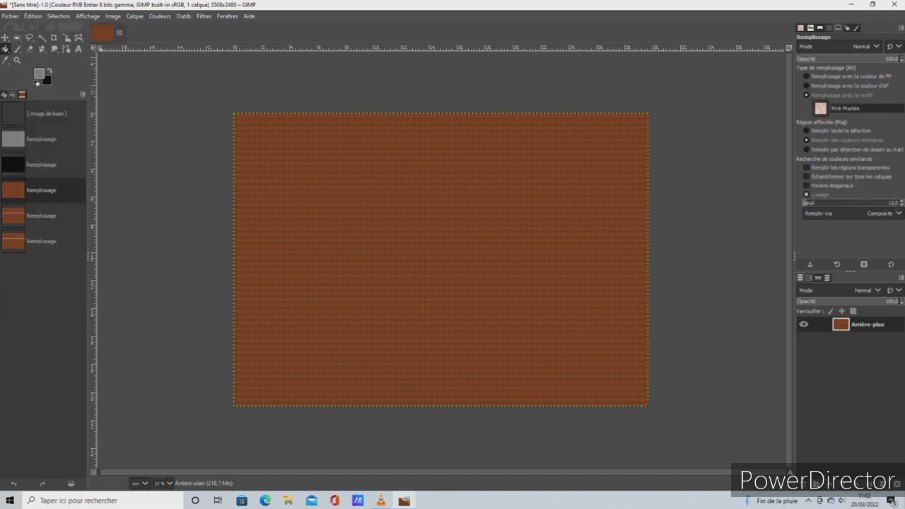
{"action": "left_click", "coordinate": [32, 15]}
{"action": "left_click", "coordinate": [62, 28]}
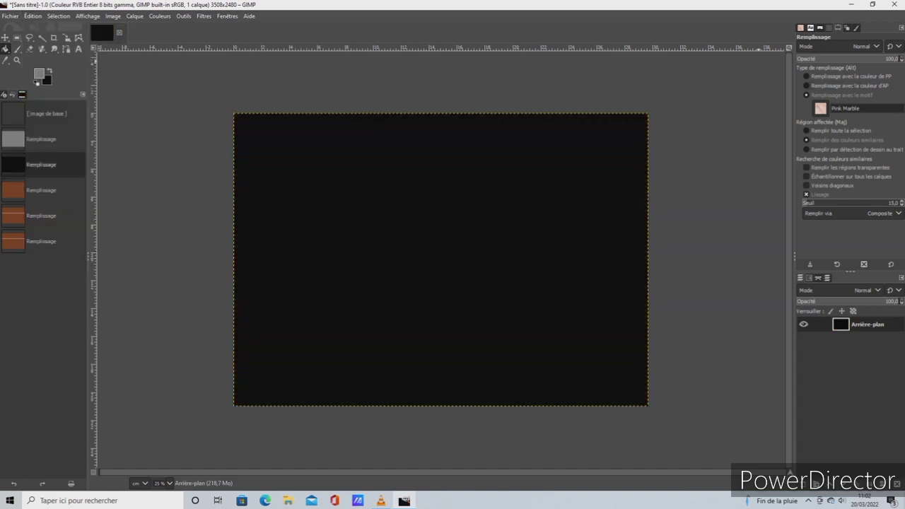
Set the foreground colour to white and bucket-fill the whole canvas with it
{"action": "left_click", "coordinate": [833, 76]}
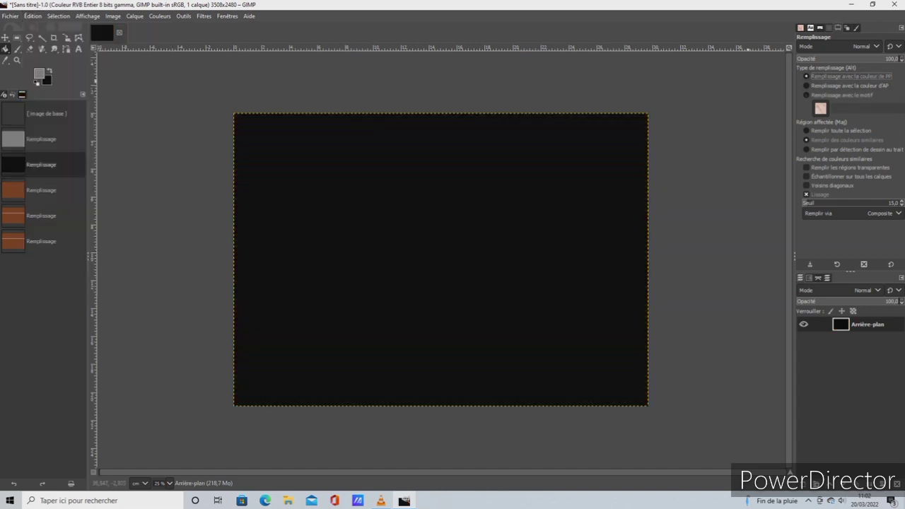
{"action": "left_click", "coordinate": [39, 73]}
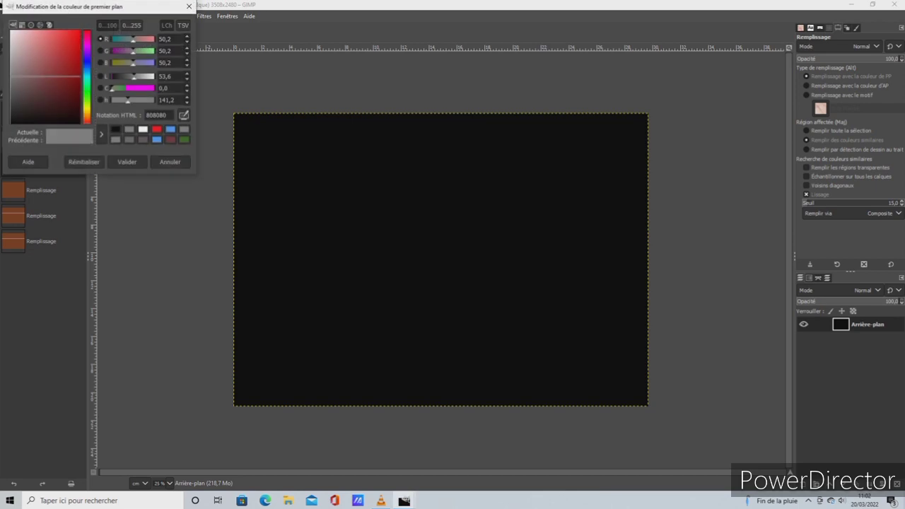
{"action": "left_click", "coordinate": [143, 129]}
{"action": "left_click", "coordinate": [127, 162]}
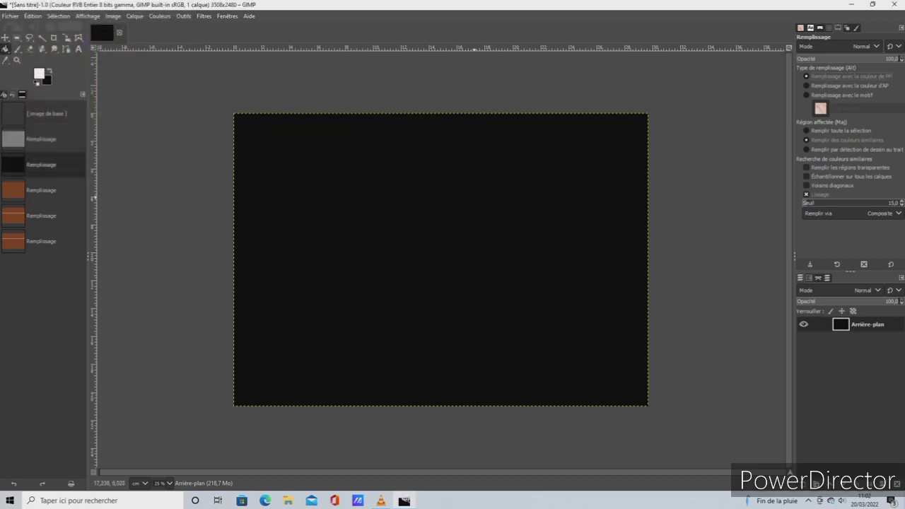
{"action": "left_click", "coordinate": [475, 195]}
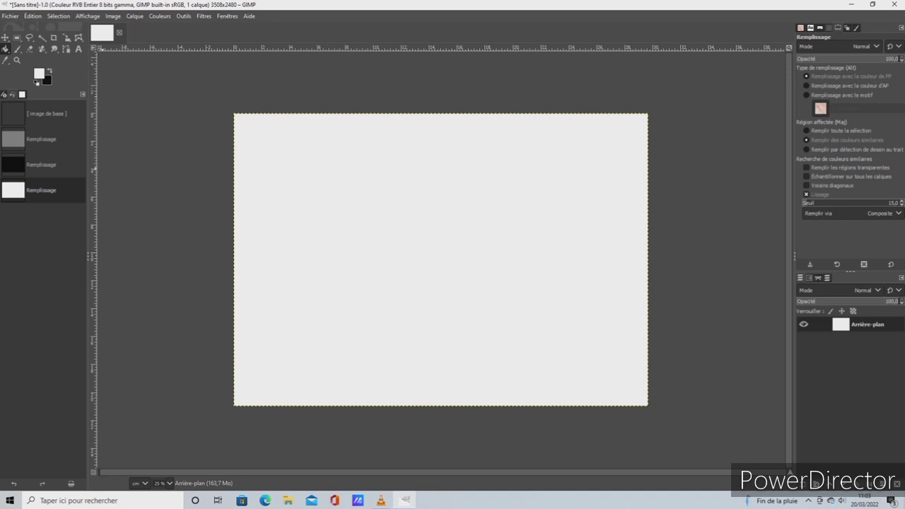
Add a horizontal guide at 50 % of the image height
{"action": "left_click", "coordinate": [135, 16]}
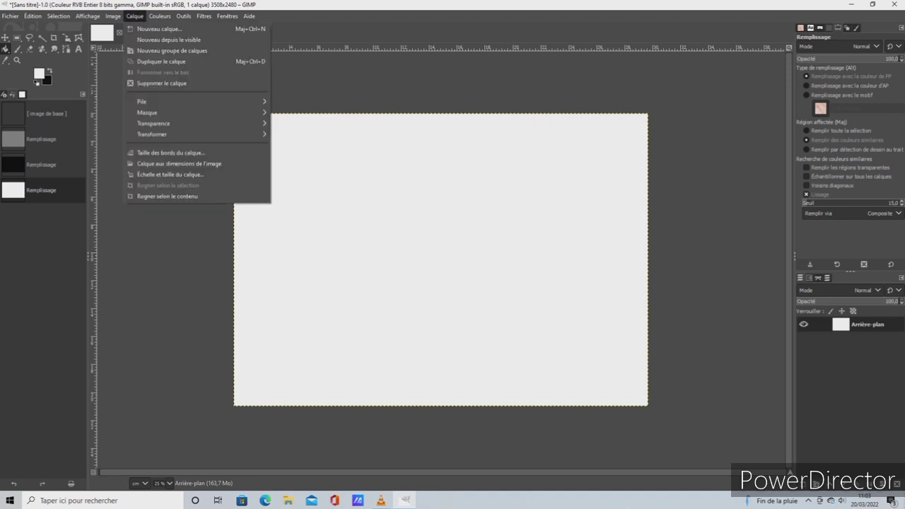
{"action": "mouse_move", "coordinate": [88, 17]}
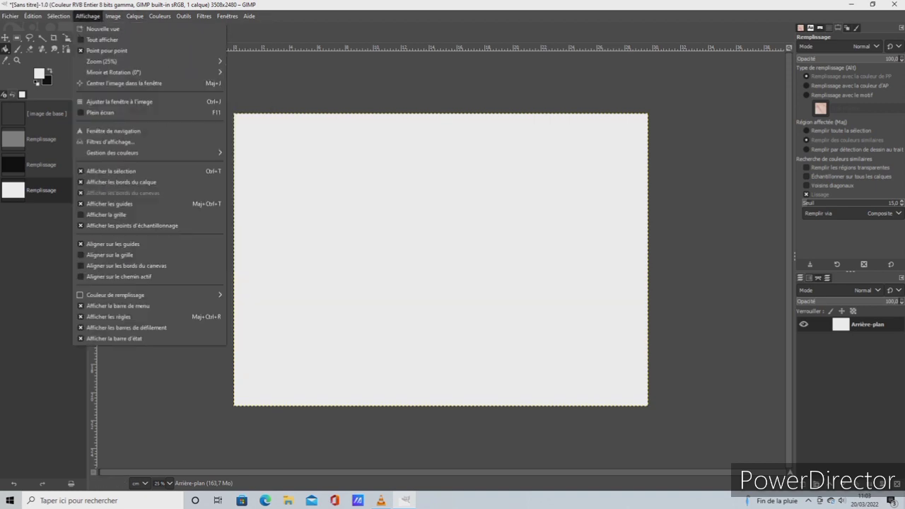
{"action": "mouse_move", "coordinate": [59, 16]}
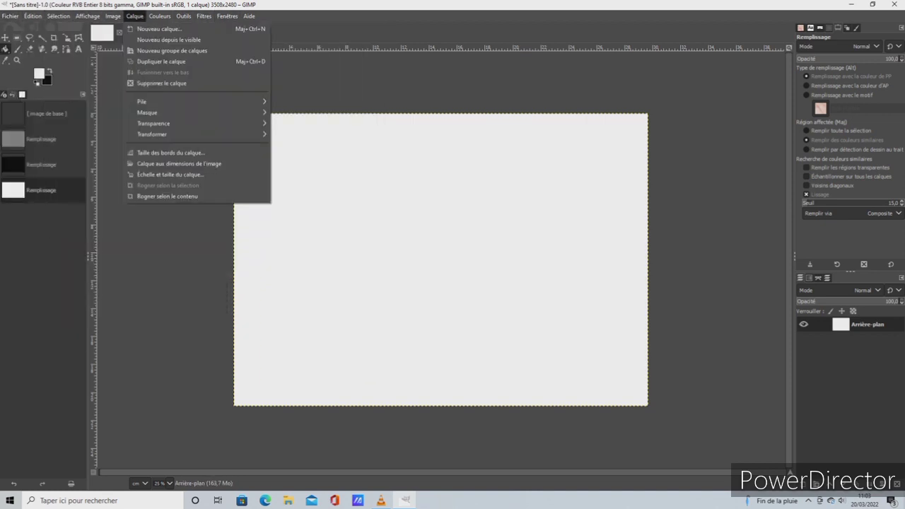
{"action": "mouse_move", "coordinate": [142, 251]}
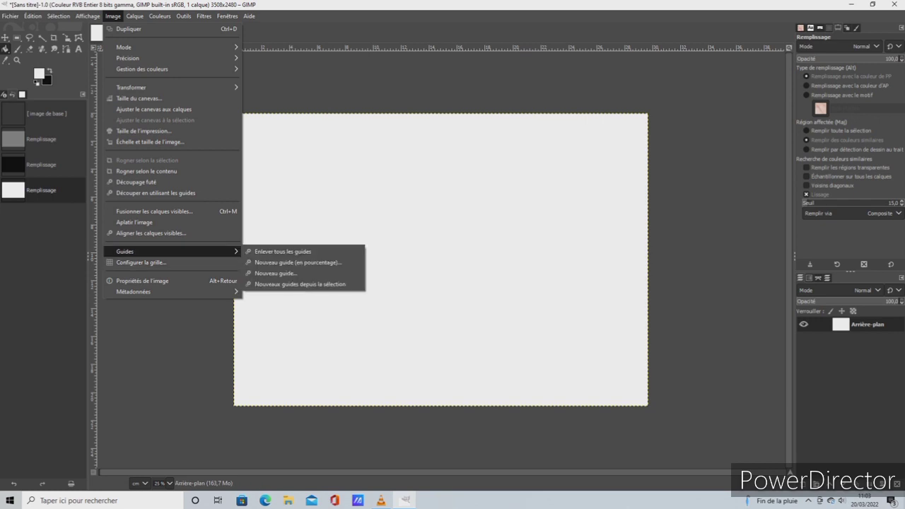
{"action": "left_click", "coordinate": [298, 262]}
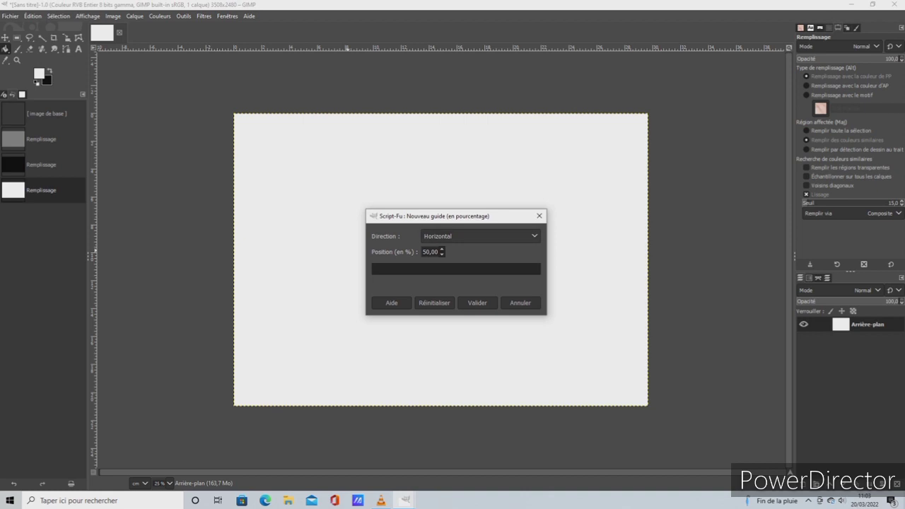
{"action": "left_click", "coordinate": [478, 302]}
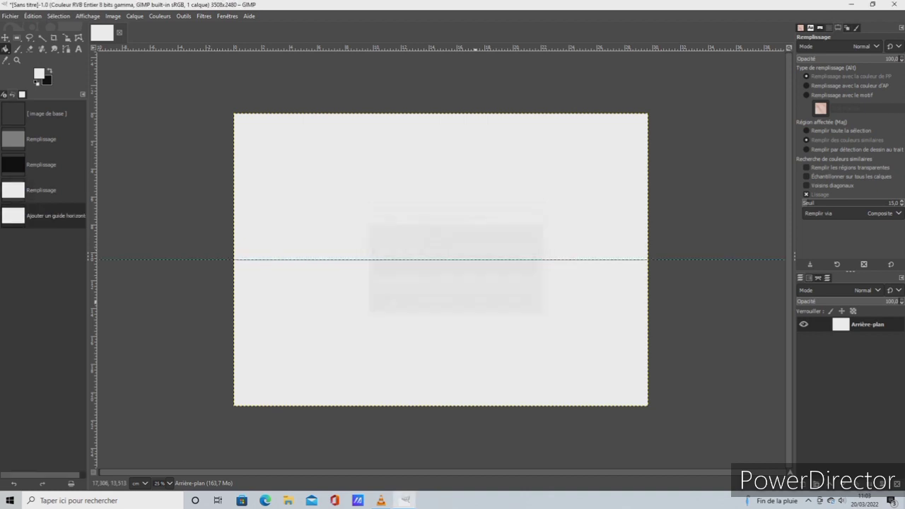
Add a vertical guide at 50 % of the image width
{"action": "left_click", "coordinate": [112, 15]}
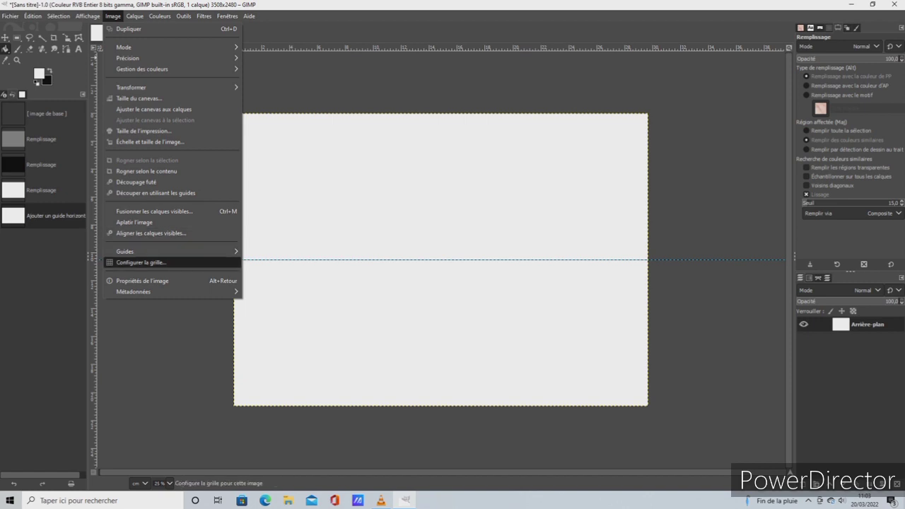
{"action": "mouse_move", "coordinate": [177, 251]}
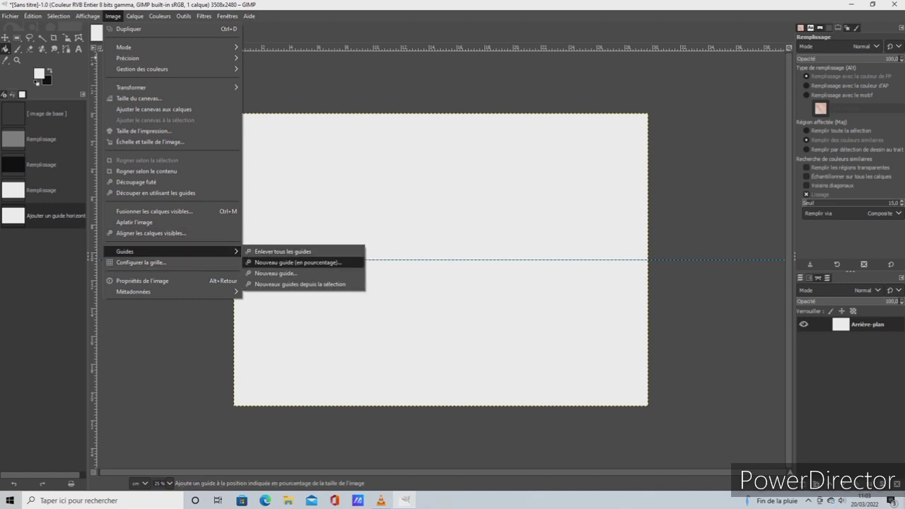
{"action": "left_click", "coordinate": [297, 263]}
{"action": "left_click", "coordinate": [479, 236]}
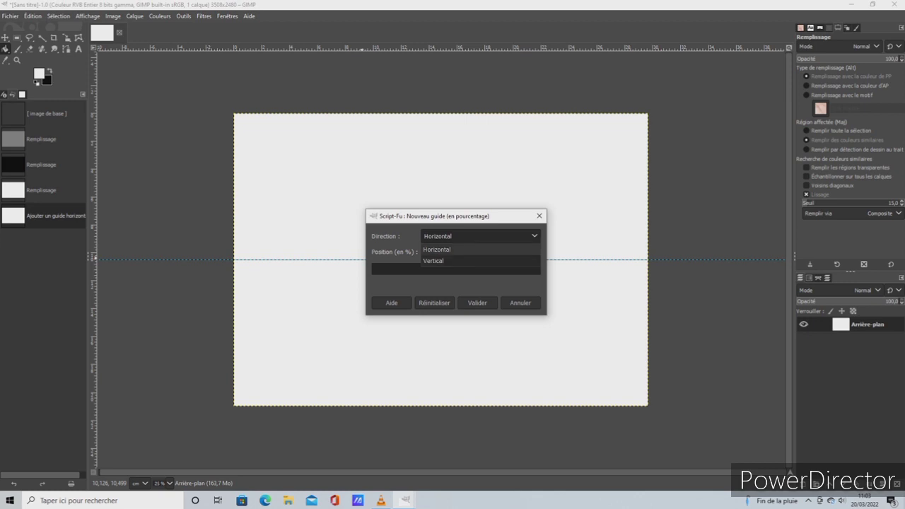
{"action": "left_click", "coordinate": [434, 260]}
{"action": "left_click", "coordinate": [477, 302]}
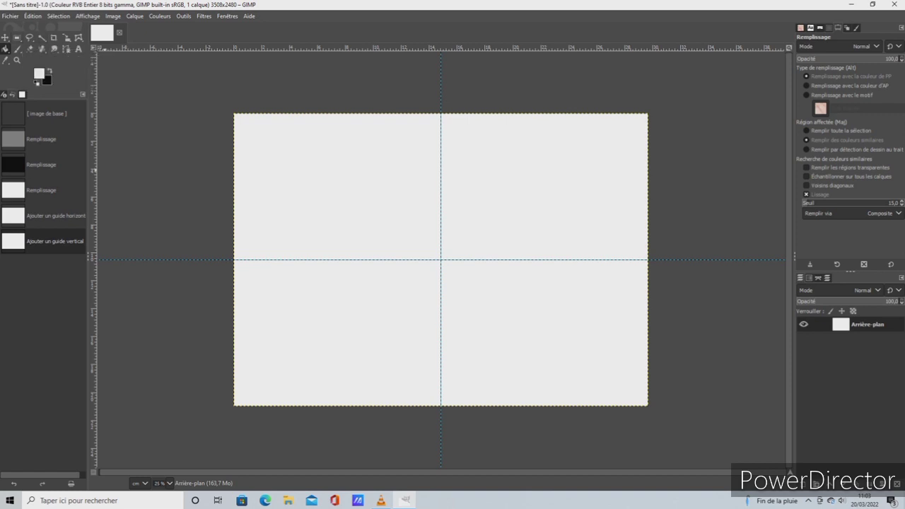
Activate the Rectangle Select tool
{"action": "left_click", "coordinate": [183, 15]}
{"action": "mouse_move", "coordinate": [233, 29]}
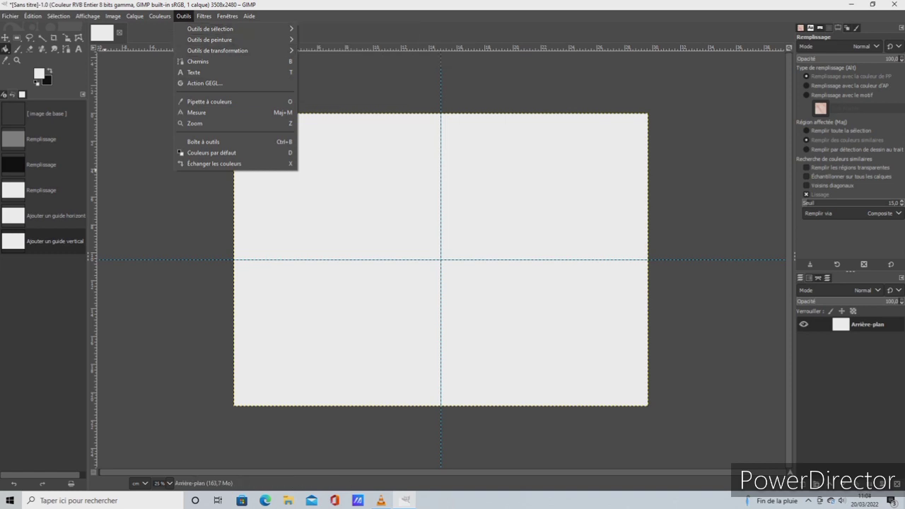
{"action": "left_click", "coordinate": [142, 150]}
{"action": "left_click", "coordinate": [17, 38]}
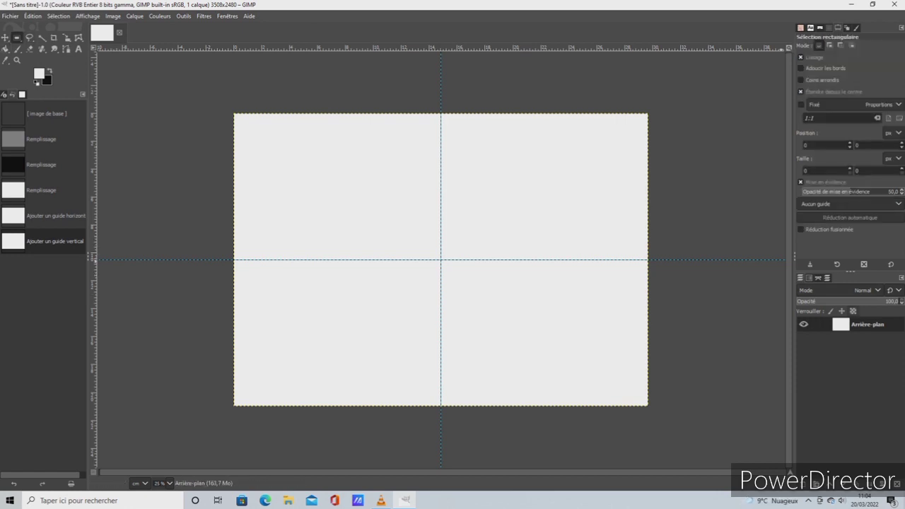
Hide the Arrière-plan layer
{"action": "right_click", "coordinate": [861, 326]}
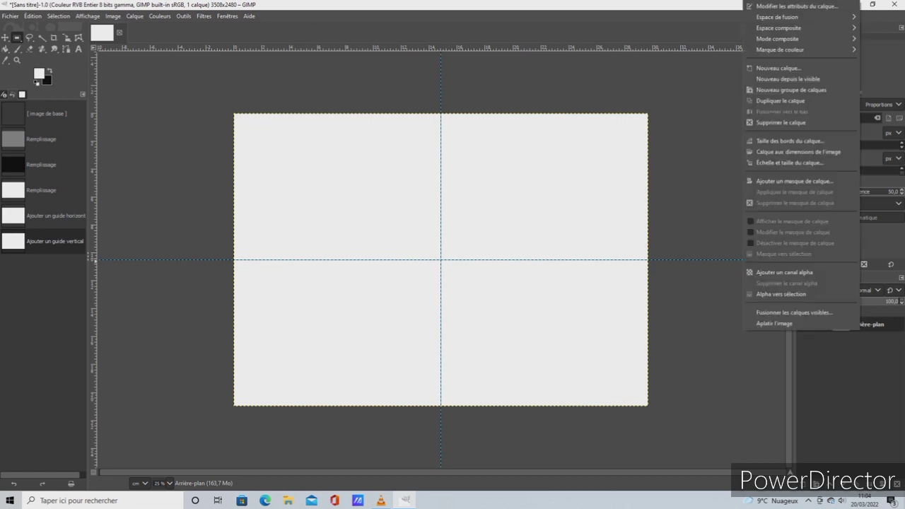
{"action": "key", "text": "Escape"}
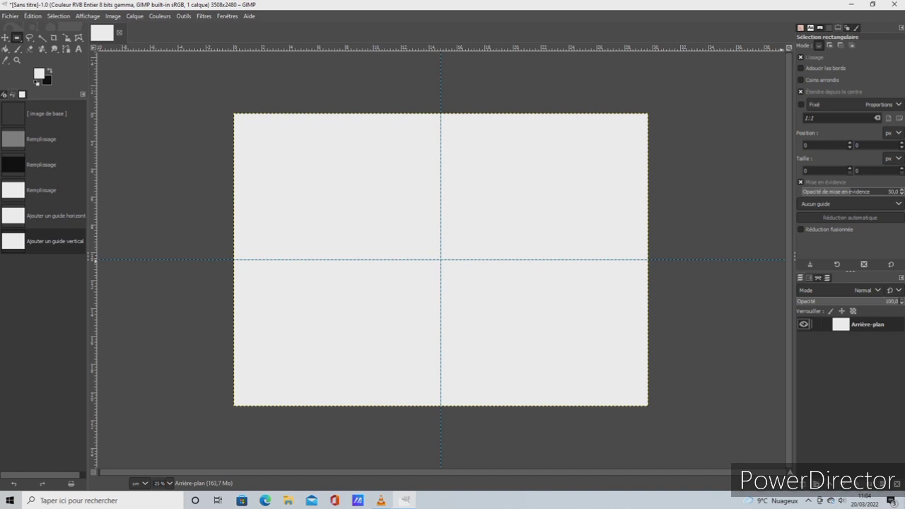
{"action": "left_click", "coordinate": [803, 323]}
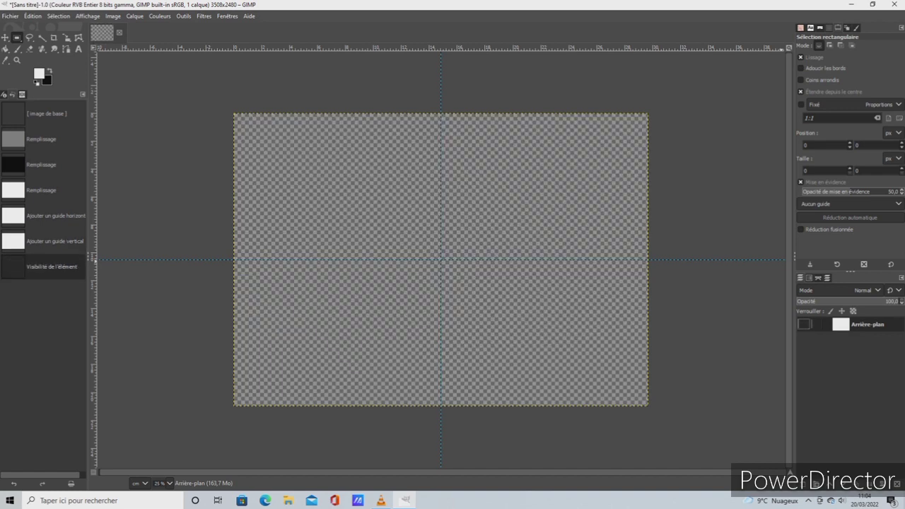
Make the Arrière-plan layer visible again and rename it "rectangle gris clai"
{"action": "left_click", "coordinate": [803, 323]}
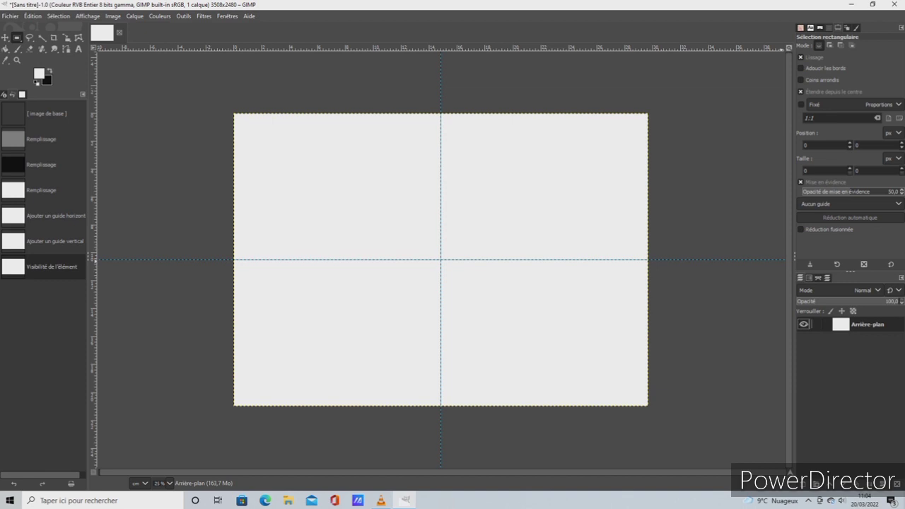
{"action": "right_click", "coordinate": [856, 326]}
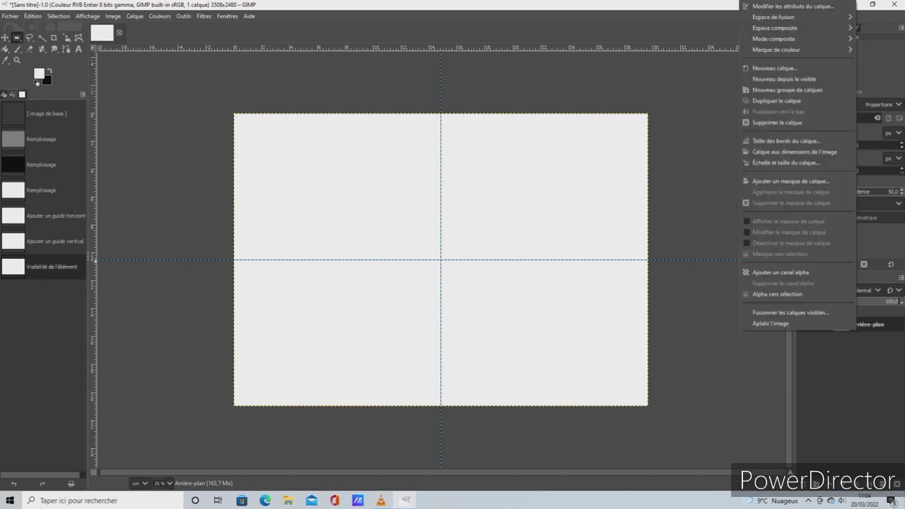
{"action": "key", "text": "Escape"}
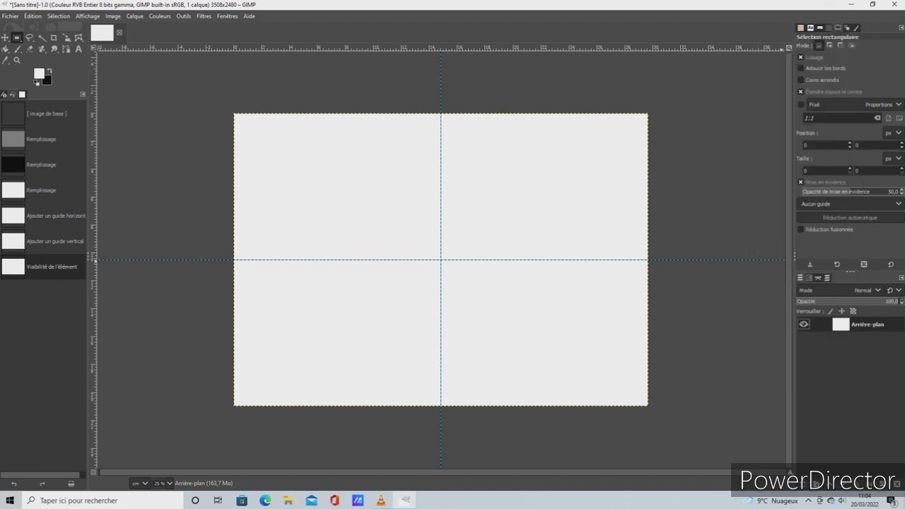
{"action": "double_click", "coordinate": [867, 325]}
{"action": "key", "text": "BackSpace"}
{"action": "type", "text": "eectangle gris clai"}
{"action": "key", "text": "Return"}
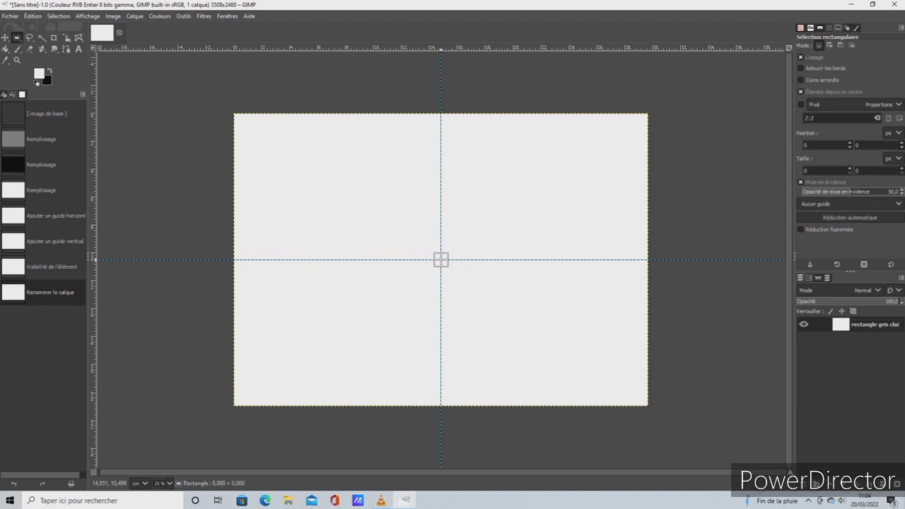
Draw a rectangular selection about 1700 × 696 px centred on the guide intersection and round its corners with a radius of about 54.4
{"action": "left_click_drag", "start_coordinate": [440, 260], "coordinate": [540, 301]}
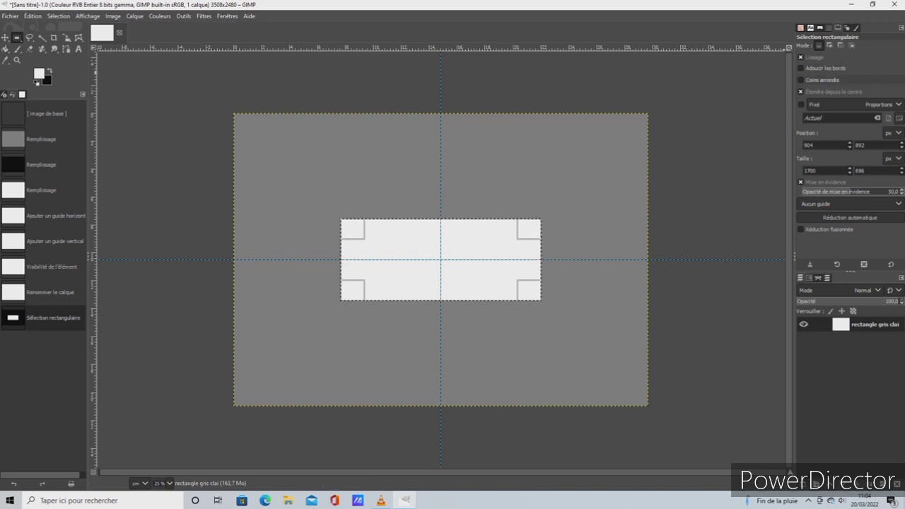
{"action": "left_click", "coordinate": [813, 80]}
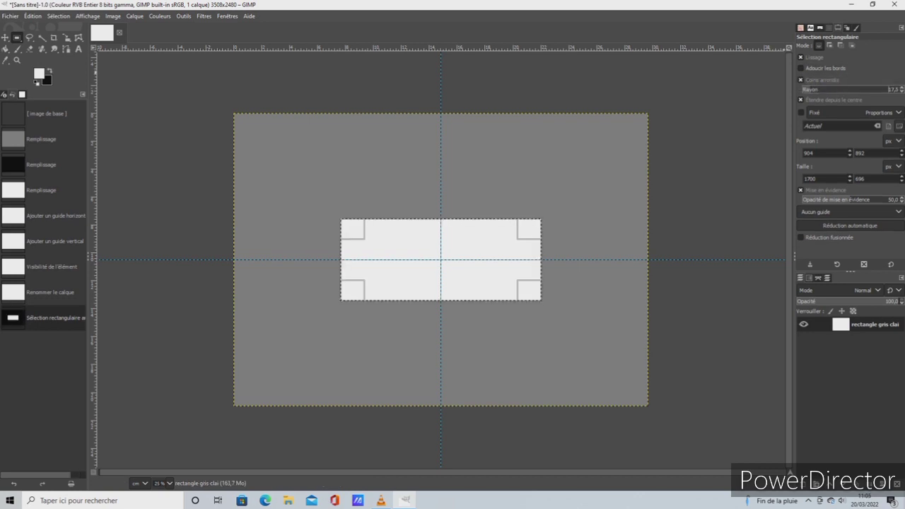
{"action": "left_click_drag", "start_coordinate": [811, 89], "coordinate": [817, 89]}
{"action": "left_click_drag", "start_coordinate": [818, 89], "coordinate": [814, 89]}
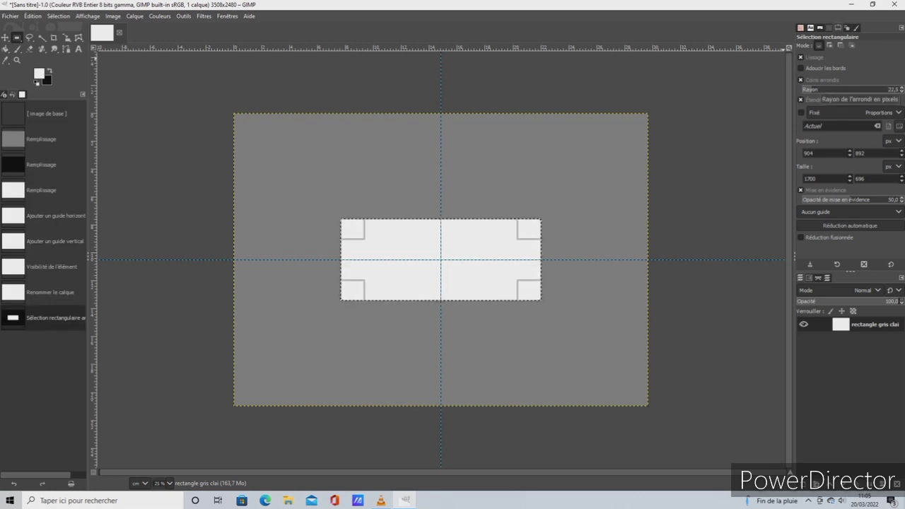
{"action": "mouse_move", "coordinate": [812, 89]}
{"action": "left_mouse_down"}
{"action": "mouse_move", "coordinate": [899, 90]}
{"action": "mouse_move", "coordinate": [805, 90]}
{"action": "mouse_move", "coordinate": [819, 90]}
{"action": "left_mouse_up"}
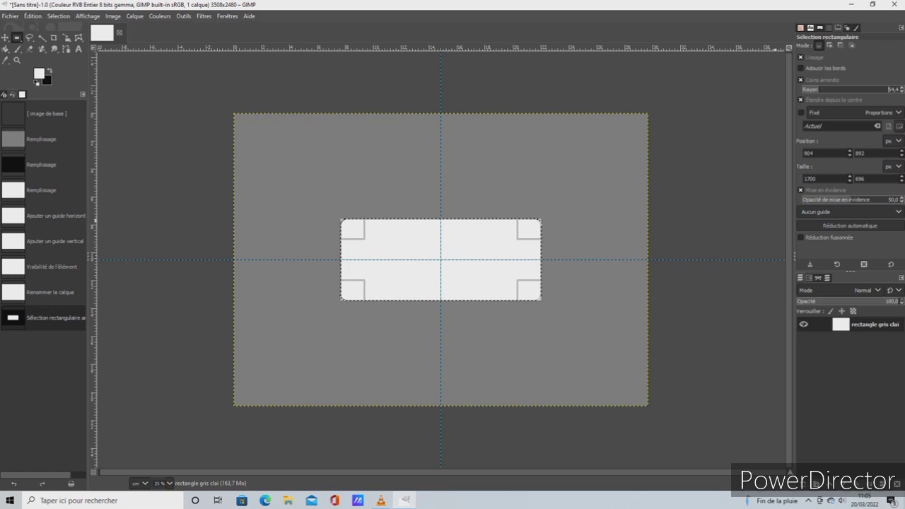
Switch the selection's size units to centimetres and set its size to 12.2 × 5.2 cm
{"action": "left_click", "coordinate": [893, 167]}
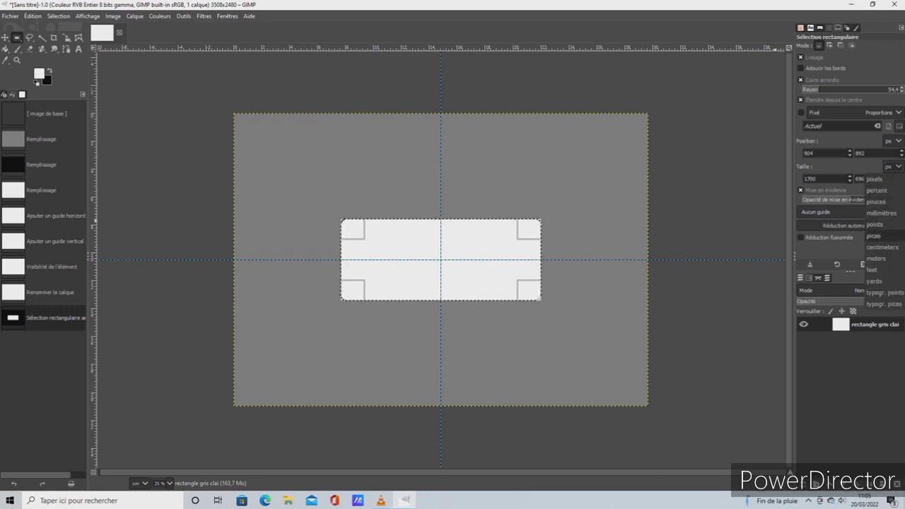
{"action": "left_click", "coordinate": [887, 248]}
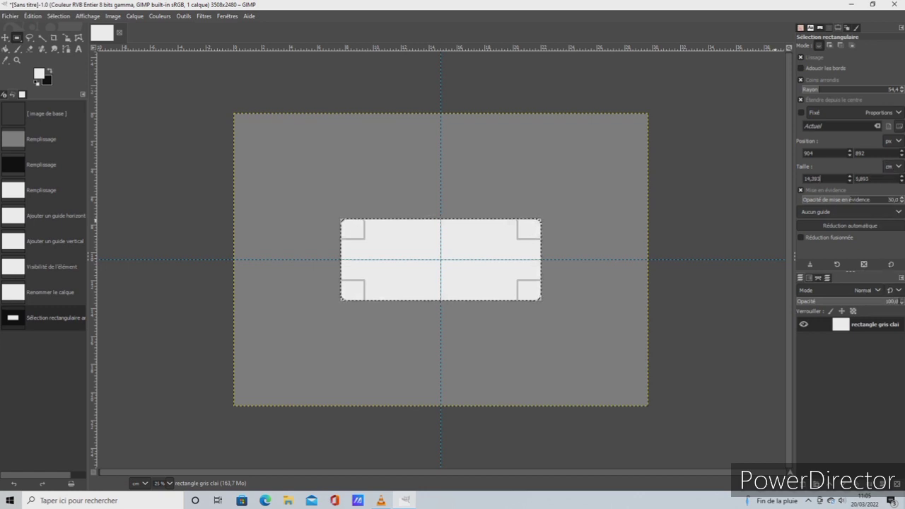
{"action": "left_click_drag", "start_coordinate": [822, 179], "coordinate": [786, 173]}
{"action": "key", "text": "BackSpace"}
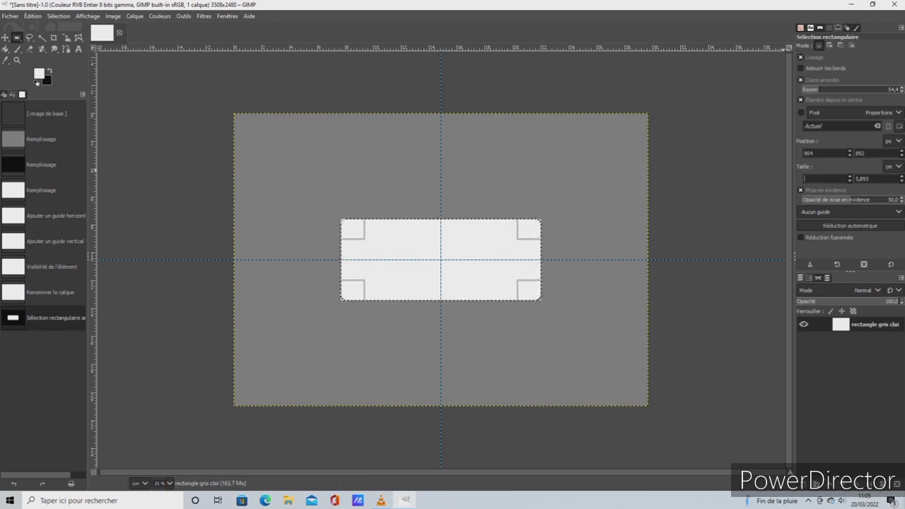
{"action": "type", "text": "12,2"}
{"action": "key", "text": "Tab"}
{"action": "key", "text": "BackSpace"}
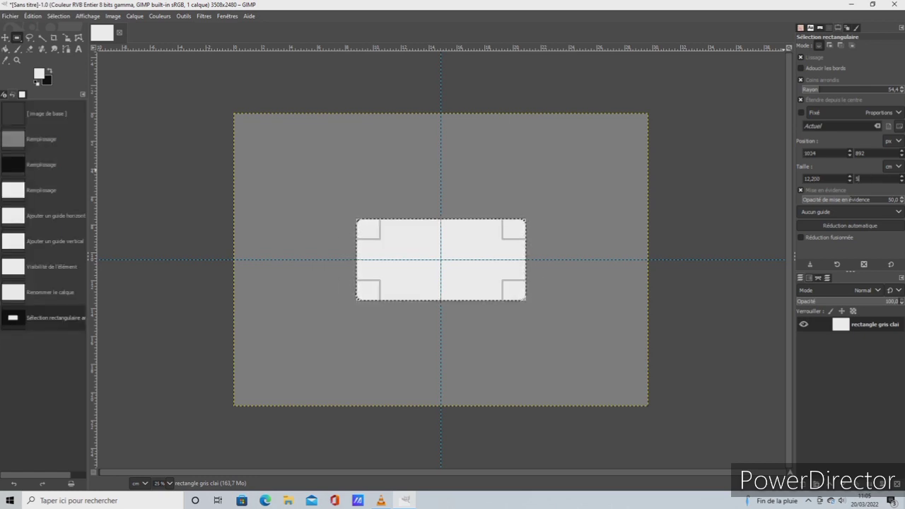
{"action": "type", "text": "5,2"}
{"action": "key", "text": "Tab"}
{"action": "key", "text": "Tab"}
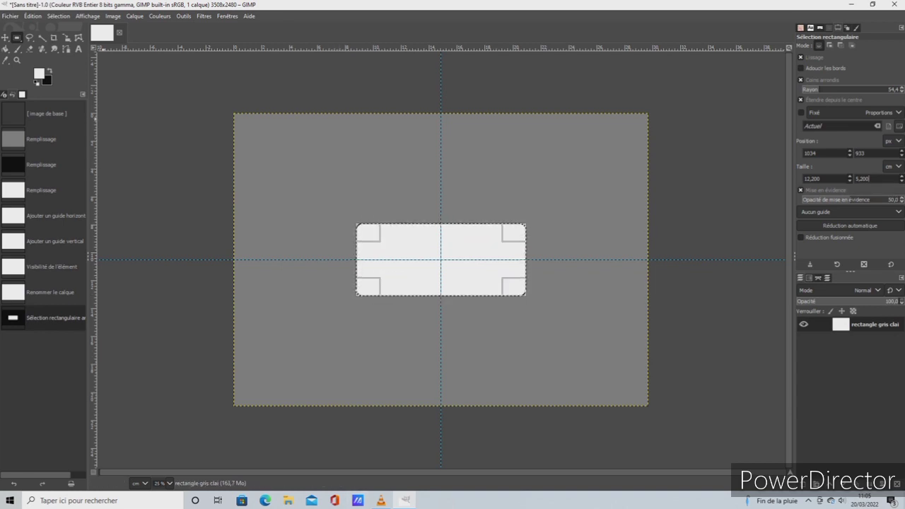
Stroke the selection with a 12 px solid line in the white foreground colour
{"action": "left_click", "coordinate": [32, 16]}
{"action": "left_click", "coordinate": [59, 239]}
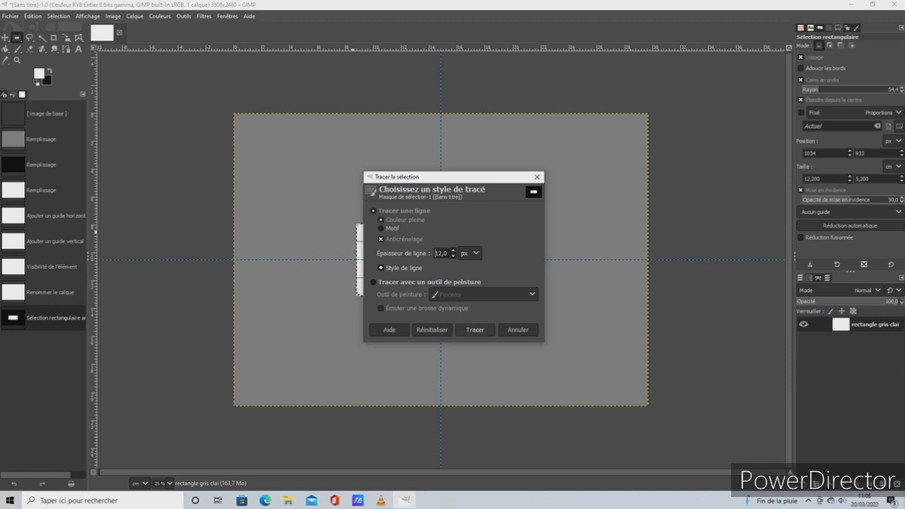
{"action": "left_click", "coordinate": [474, 329]}
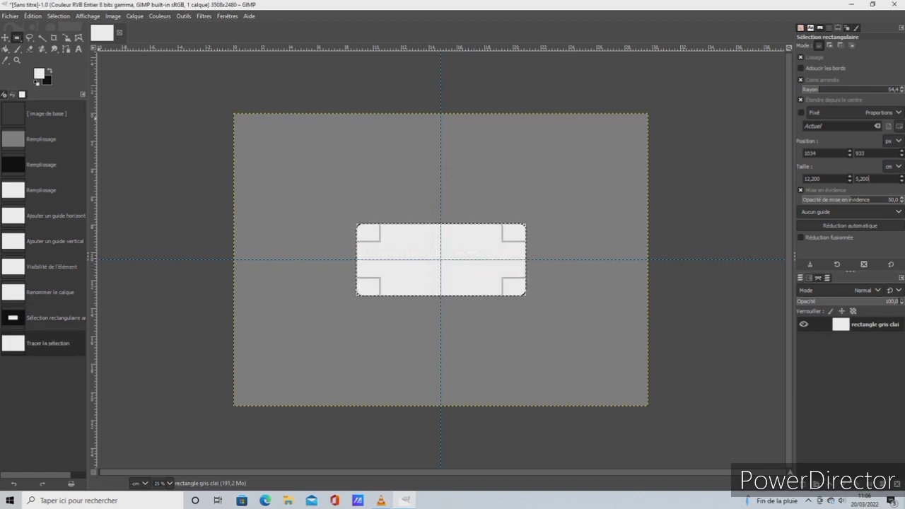
Swap the foreground and background colours and stroke the selection with a 12 px solid black line
{"action": "left_click", "coordinate": [49, 69]}
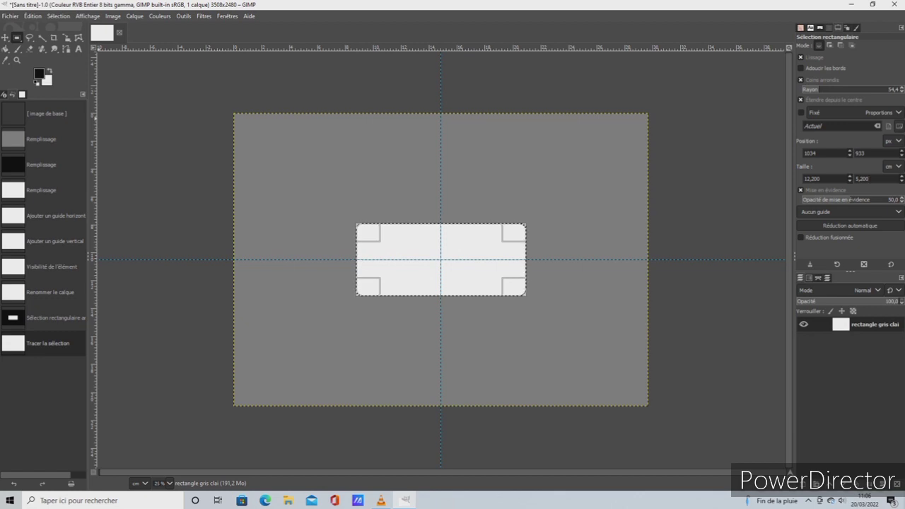
{"action": "left_click", "coordinate": [32, 16]}
{"action": "left_click", "coordinate": [60, 239]}
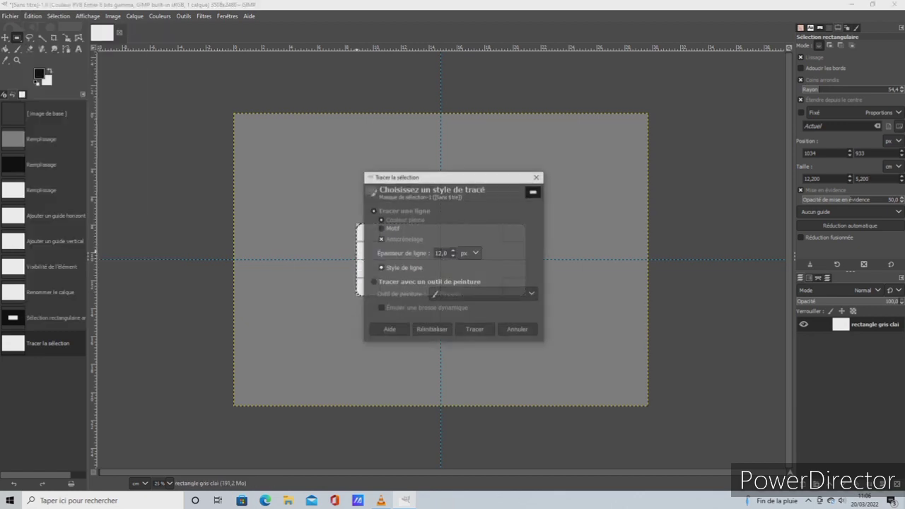
{"action": "left_click", "coordinate": [474, 330]}
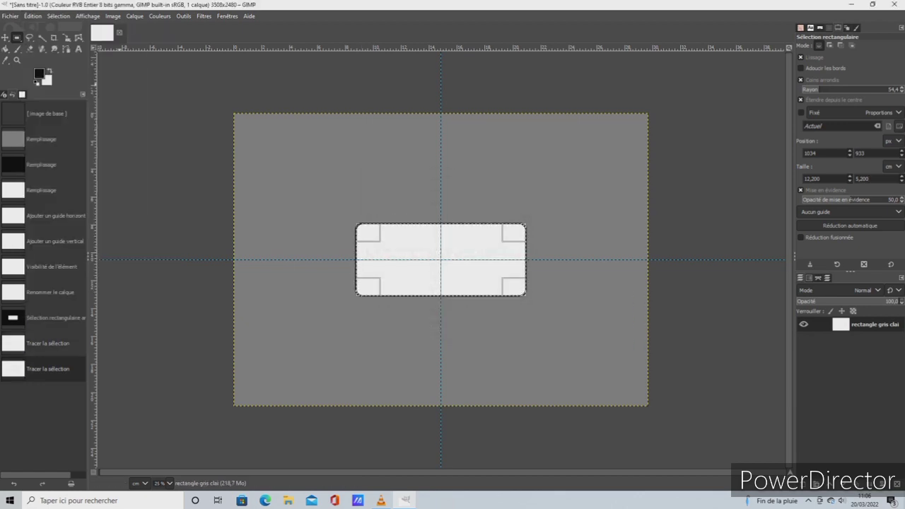
Select the whole image and add a new transparent layer named "rectangle noir"
{"action": "left_click", "coordinate": [59, 15]}
{"action": "left_click", "coordinate": [60, 26]}
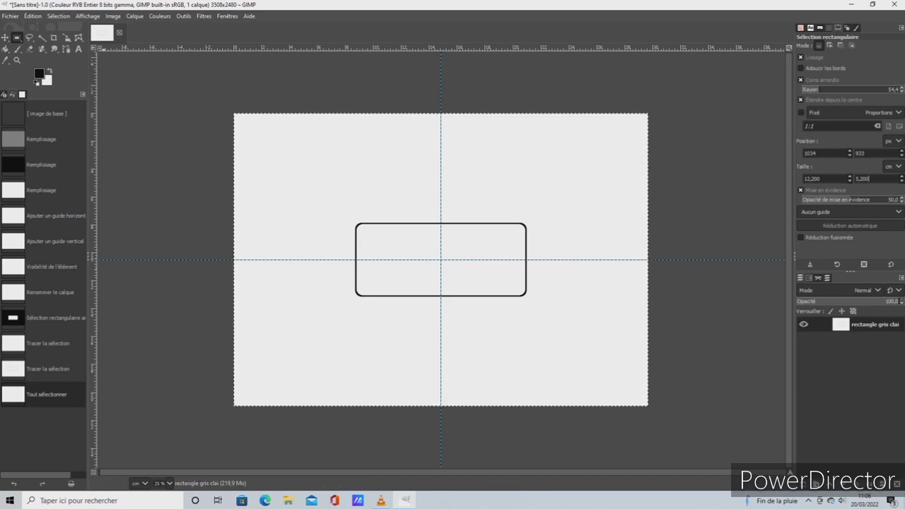
{"action": "left_click", "coordinate": [134, 16]}
{"action": "left_click", "coordinate": [154, 29]}
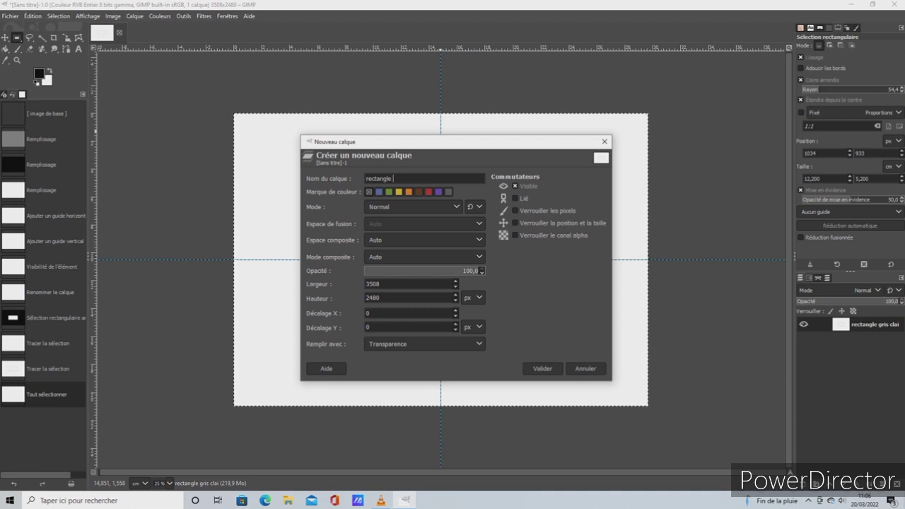
{"action": "key", "text": "Return"}
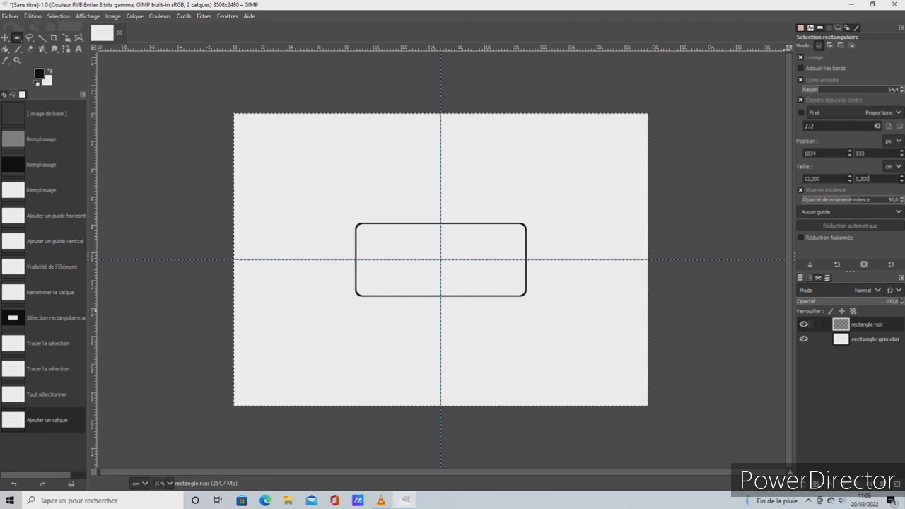
Toggle the rectangle noir layer's visibility off and on, and hide the rectangle gris clai layer
{"action": "left_click", "coordinate": [803, 324]}
{"action": "left_click", "coordinate": [803, 324]}
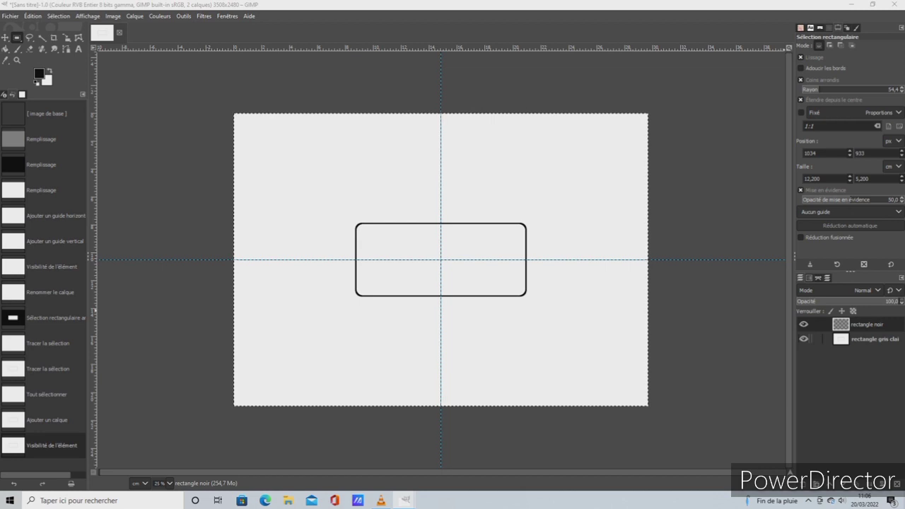
{"action": "left_click", "coordinate": [803, 339]}
{"action": "double_click", "coordinate": [841, 324]}
{"action": "left_click", "coordinate": [895, 222]}
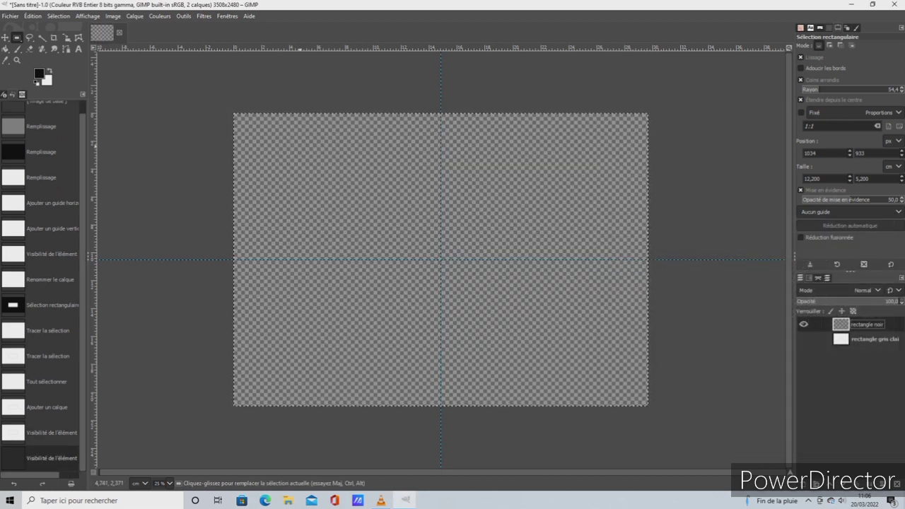
Remove the rectangle noir layer's alpha channel, add it back and remove it again
{"action": "right_click", "coordinate": [840, 326]}
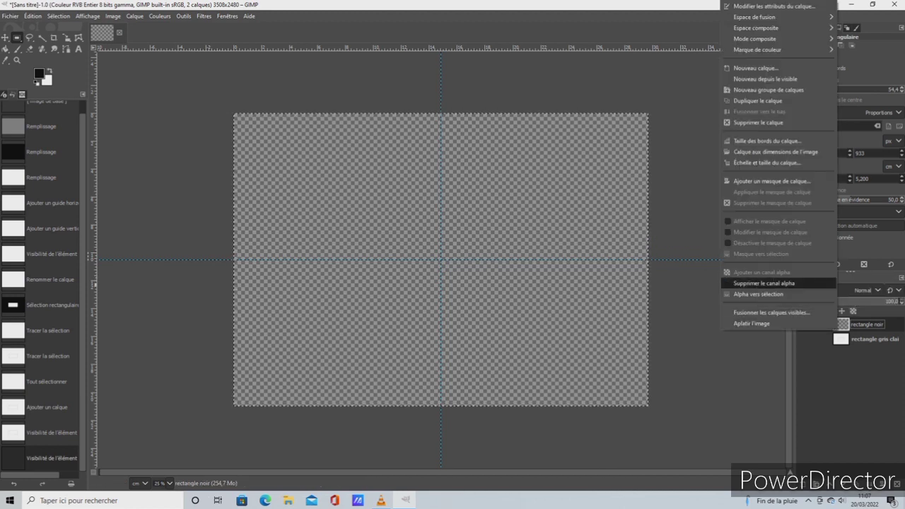
{"action": "left_click", "coordinate": [764, 283]}
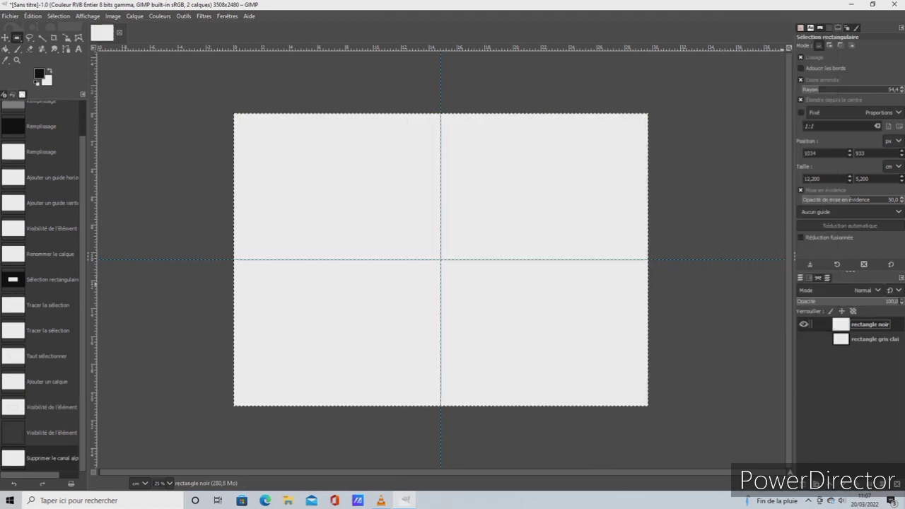
{"action": "right_click", "coordinate": [840, 326]}
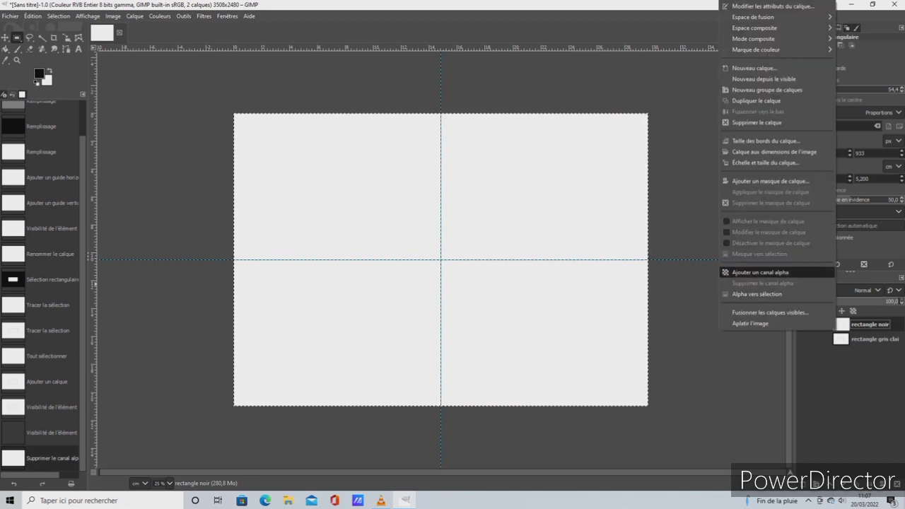
{"action": "left_click", "coordinate": [760, 272]}
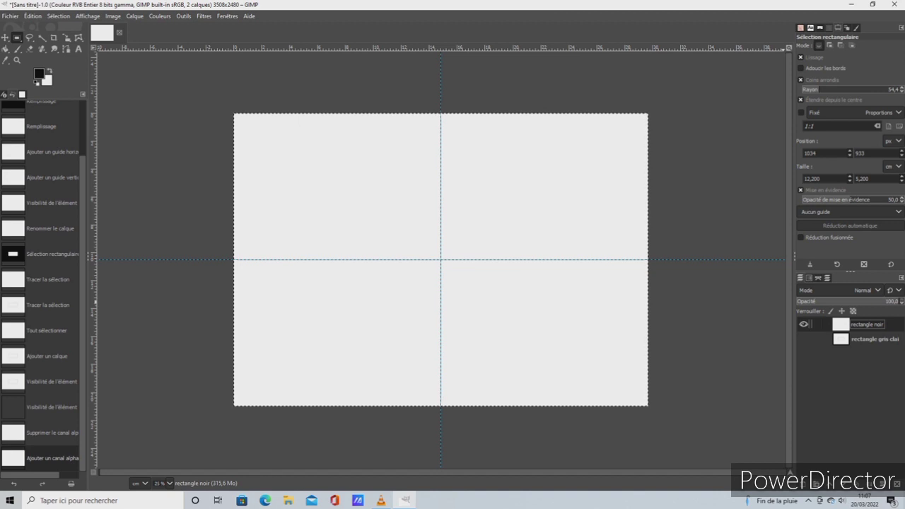
{"action": "right_click", "coordinate": [844, 325]}
{"action": "left_click", "coordinate": [770, 283]}
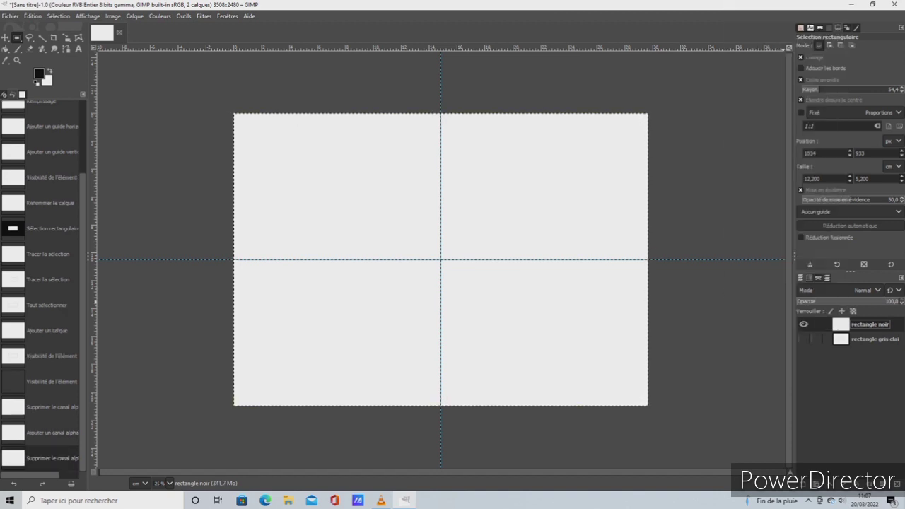
Show the rectangle gris clai layer and add an alpha channel to the rectangle noir layer
{"action": "left_click", "coordinate": [804, 338]}
{"action": "left_click", "coordinate": [803, 324]}
{"action": "left_click", "coordinate": [803, 324]}
{"action": "right_click", "coordinate": [847, 325]}
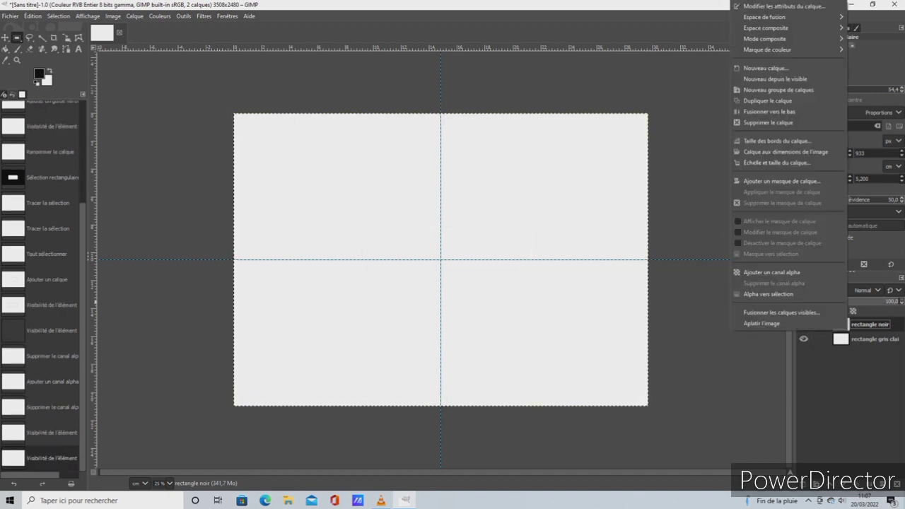
{"action": "left_click", "coordinate": [771, 272]}
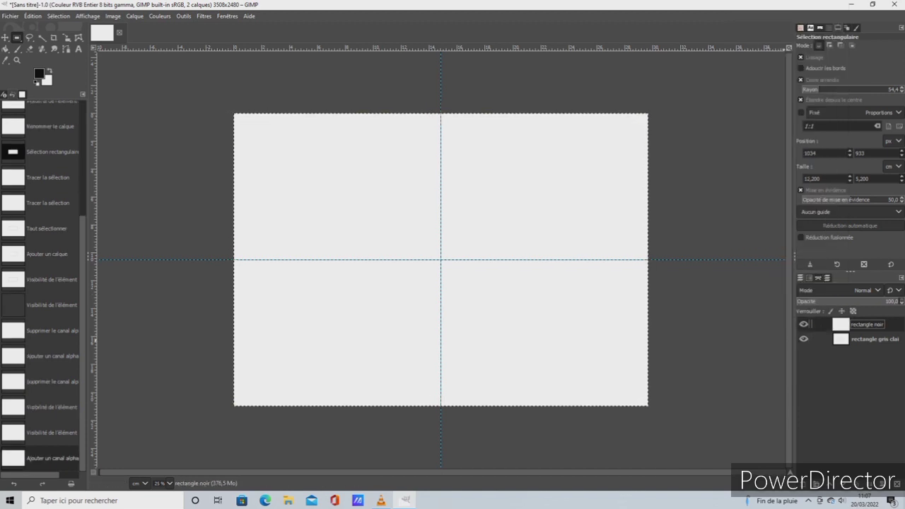
Turn the whole-image selection into an editable rounded rectangular selection and close the rectangle noir layer's attributes
{"action": "double_click", "coordinate": [840, 325]}
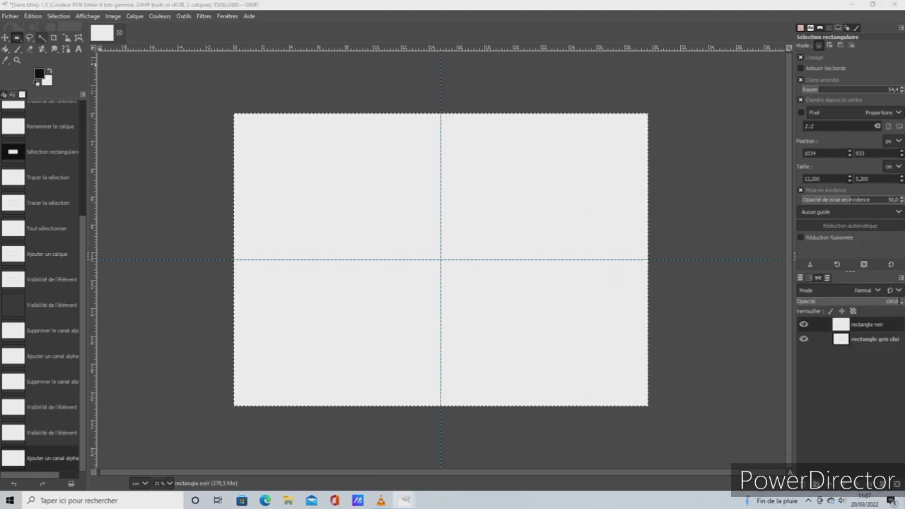
{"action": "left_click", "coordinate": [441, 259]}
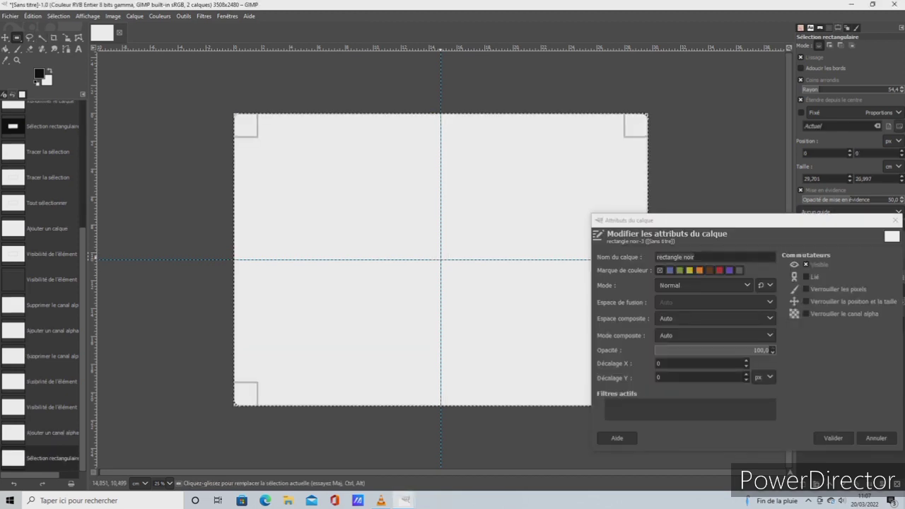
{"action": "key", "text": "ctrl+z"}
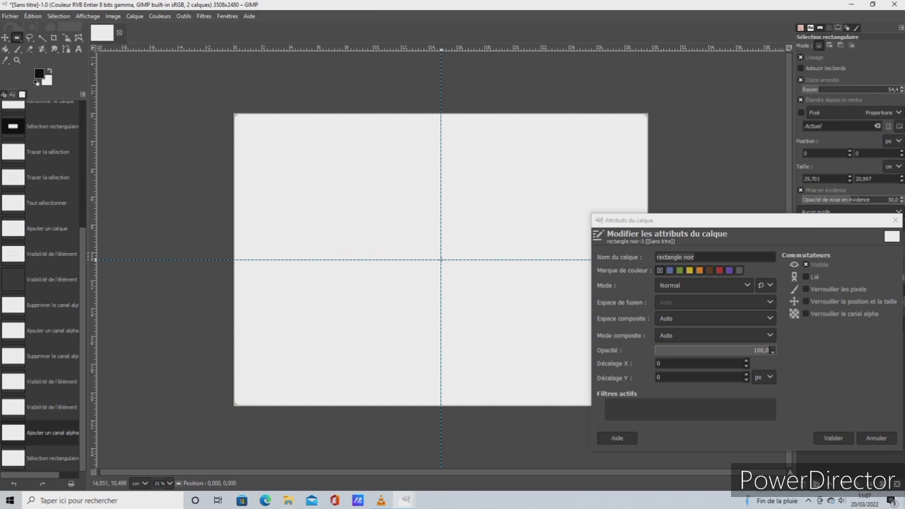
{"action": "key", "text": "ctrl+y"}
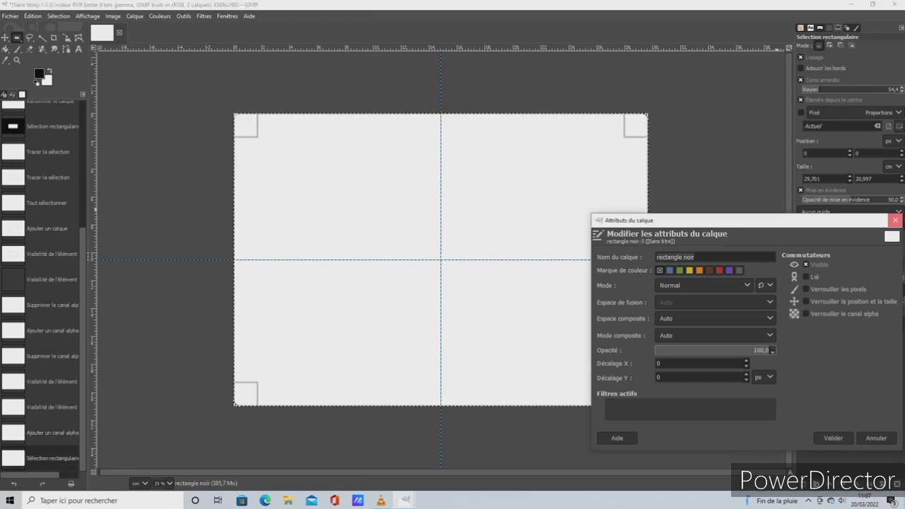
{"action": "left_click", "coordinate": [895, 219]}
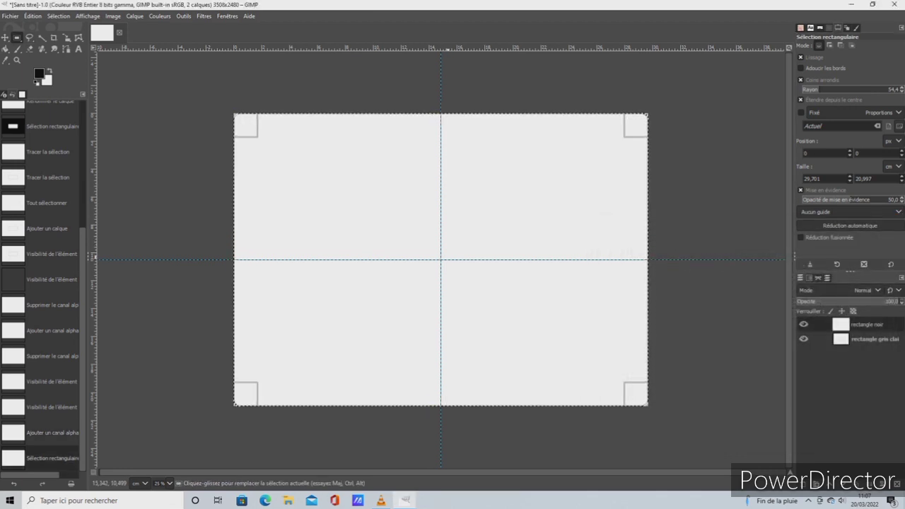
Create a rounded rectangular selection about 10.9 × 4.3 cm, centred on the intersection of the guides
{"action": "mouse_move", "coordinate": [440, 259]}
{"action": "left_mouse_down"}
{"action": "mouse_move", "coordinate": [452, 271]}
{"action": "mouse_move", "coordinate": [423, 239]}
{"action": "mouse_move", "coordinate": [449, 269]}
{"action": "mouse_move", "coordinate": [495, 282]}
{"action": "mouse_move", "coordinate": [509, 299]}
{"action": "mouse_move", "coordinate": [517, 288]}
{"action": "left_mouse_up"}
{"action": "left_click", "coordinate": [59, 16]}
{"action": "left_click", "coordinate": [64, 28]}
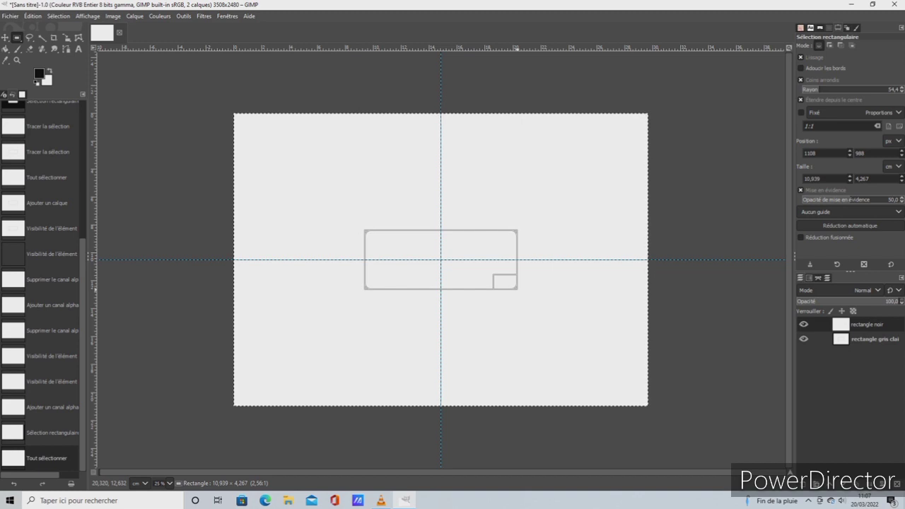
{"action": "key", "text": "Return"}
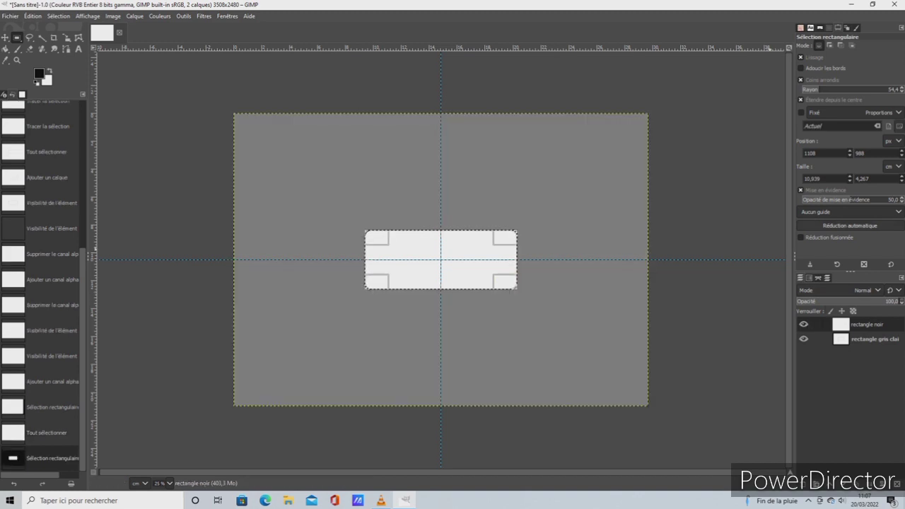
Set the rounded rectangular selection's size to 11.5 cm wide and 4 cm high
{"action": "left_click_drag", "start_coordinate": [823, 179], "coordinate": [783, 175]}
{"action": "key", "text": "BackSpace"}
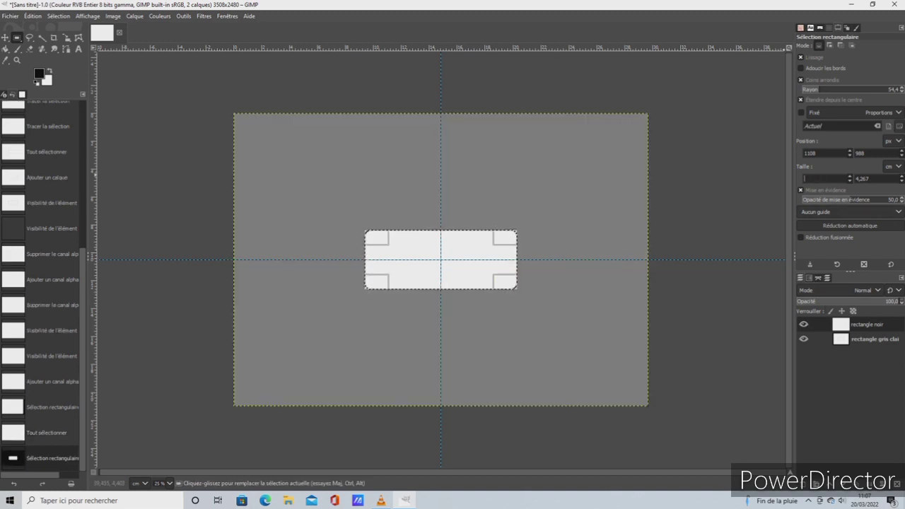
{"action": "type", "text": "11,5"}
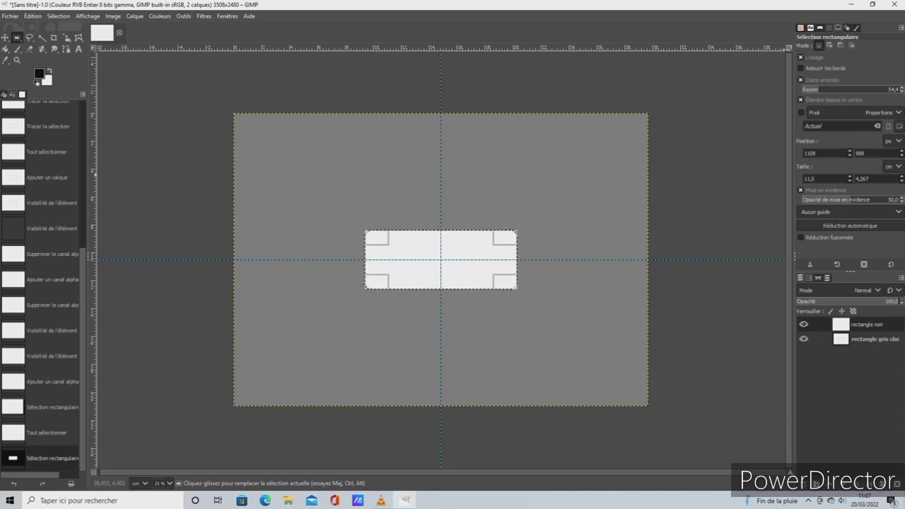
{"action": "key", "text": "Tab"}
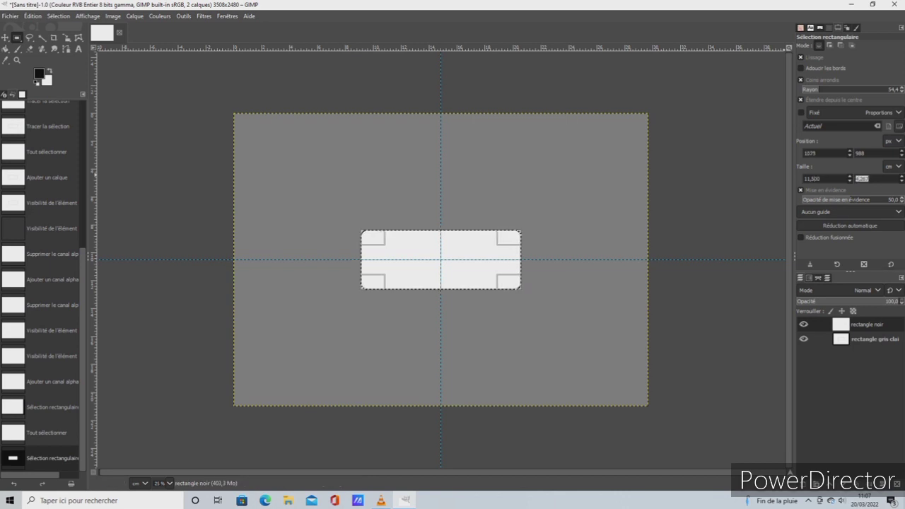
{"action": "type", "text": "4"}
{"action": "key", "text": "Return"}
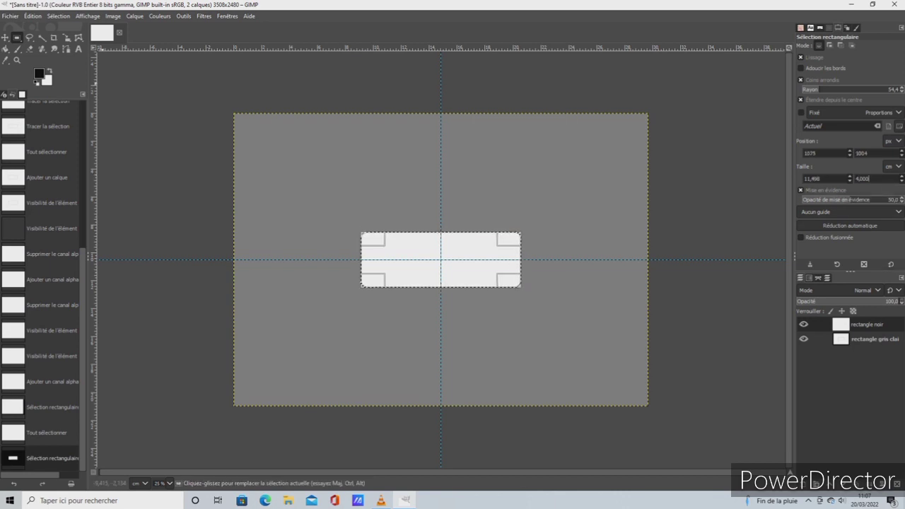
Stroke the selection on the rectangle noir layer with a 12 px solid black line and select the whole image
{"action": "left_click", "coordinate": [32, 15]}
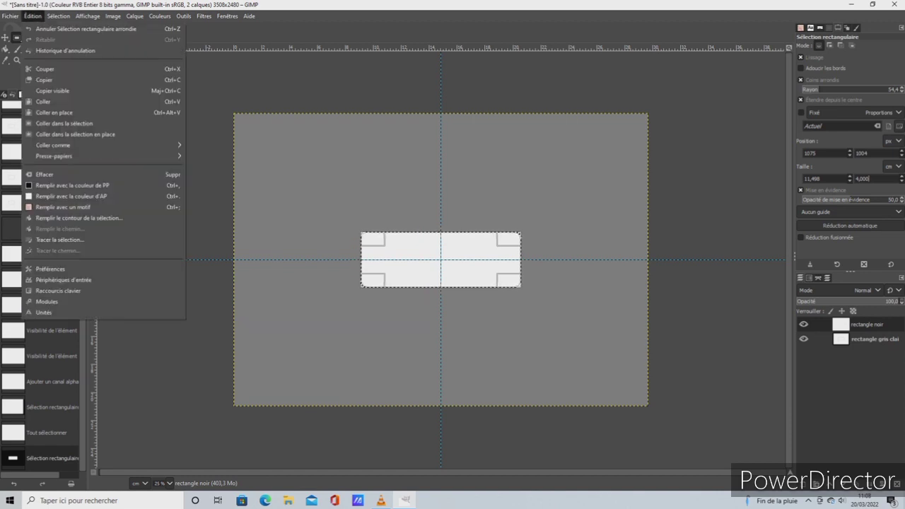
{"action": "mouse_move", "coordinate": [59, 15]}
{"action": "left_click", "coordinate": [60, 239]}
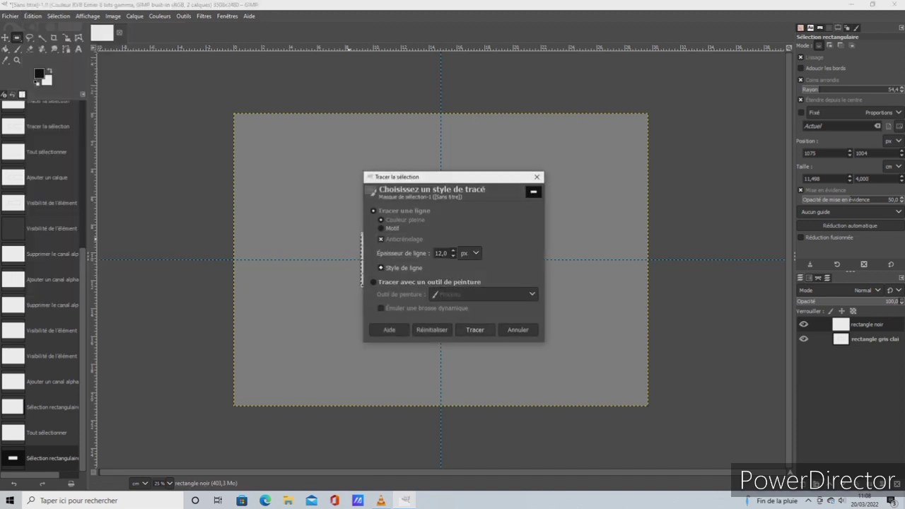
{"action": "left_click", "coordinate": [474, 329]}
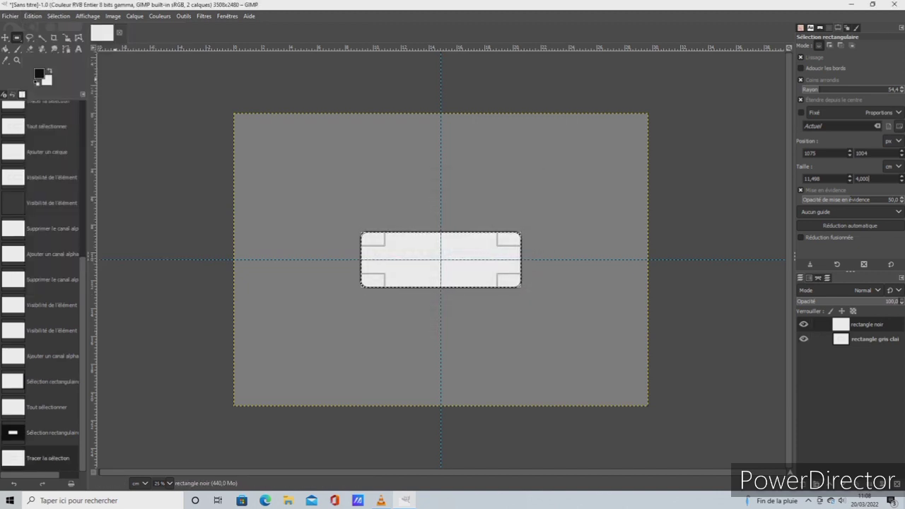
{"action": "left_click", "coordinate": [58, 15]}
{"action": "left_click", "coordinate": [70, 29]}
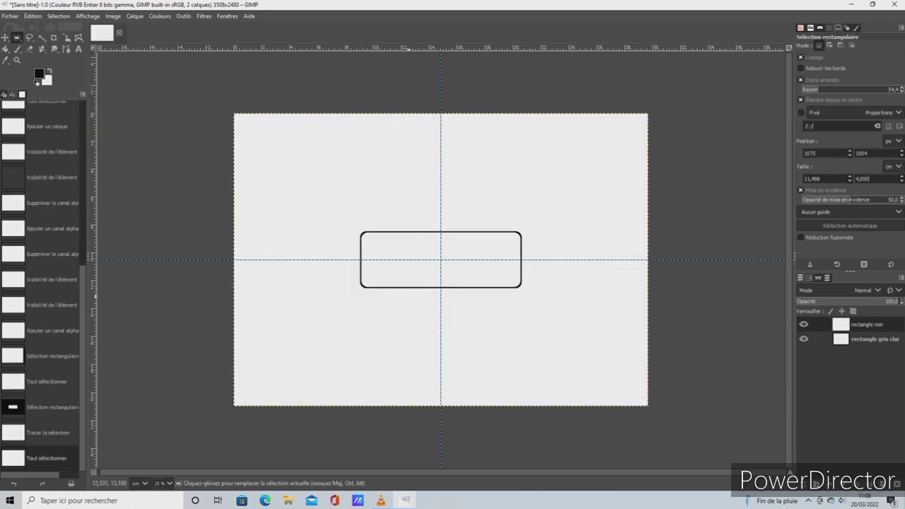
{"action": "right_click", "coordinate": [810, 324]}
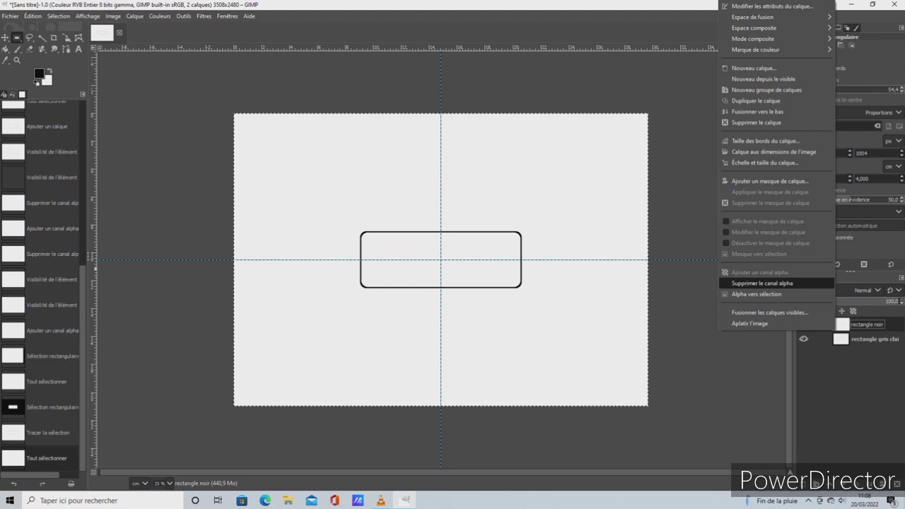
{"action": "key", "text": "Escape"}
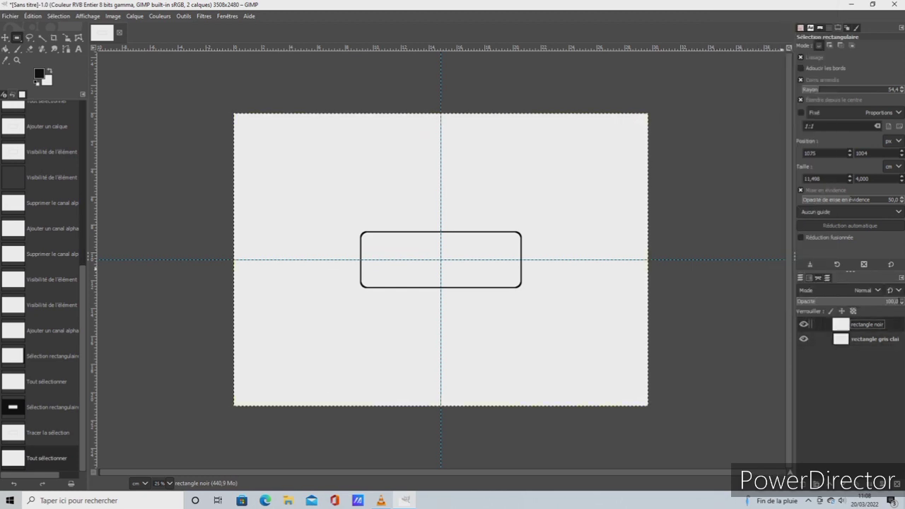
{"action": "right_click", "coordinate": [810, 324]}
{"action": "left_click", "coordinate": [810, 323]}
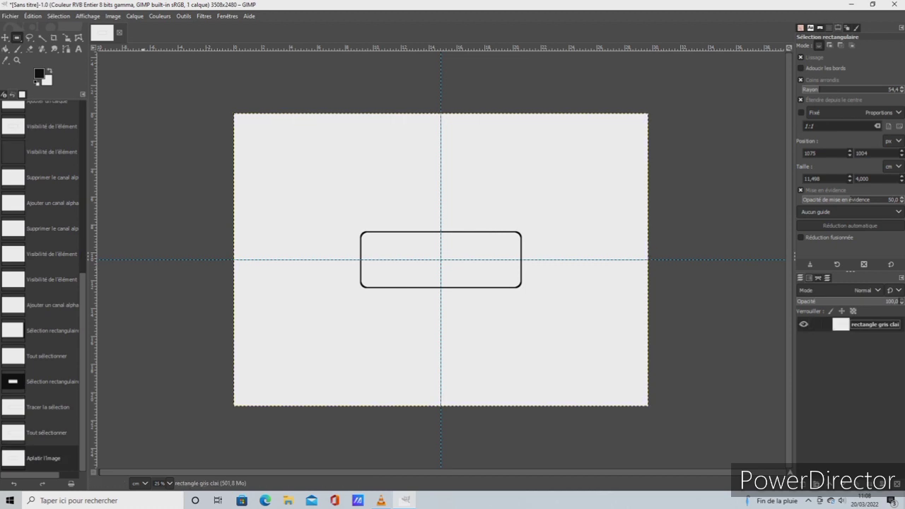
{"action": "left_click", "coordinate": [33, 15]}
{"action": "left_click", "coordinate": [63, 29]}
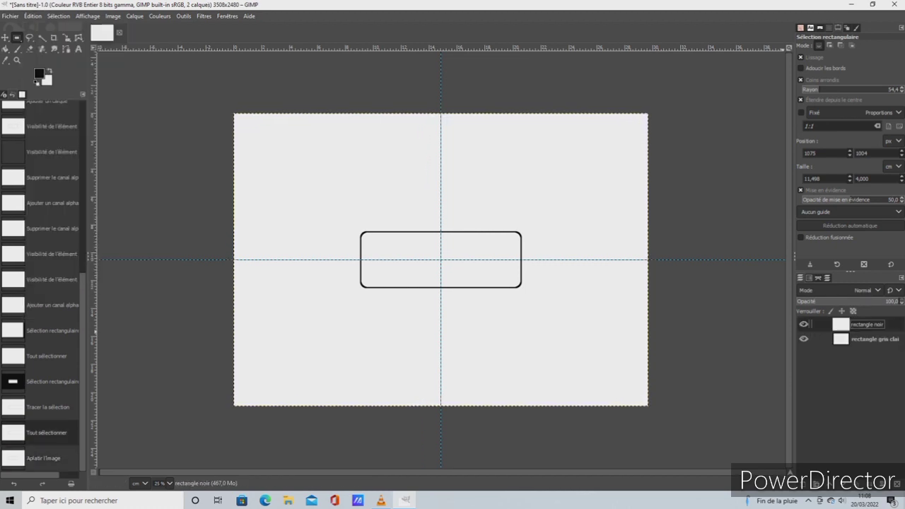
Raise the rectangle gris clai layer above rectangle noir and add an alpha channel to it
{"action": "left_click", "coordinate": [874, 339]}
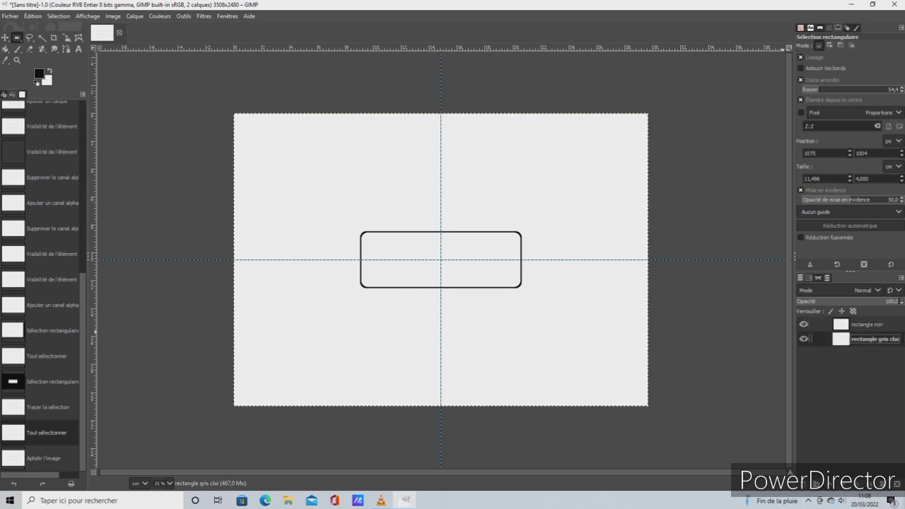
{"action": "left_click", "coordinate": [808, 500]}
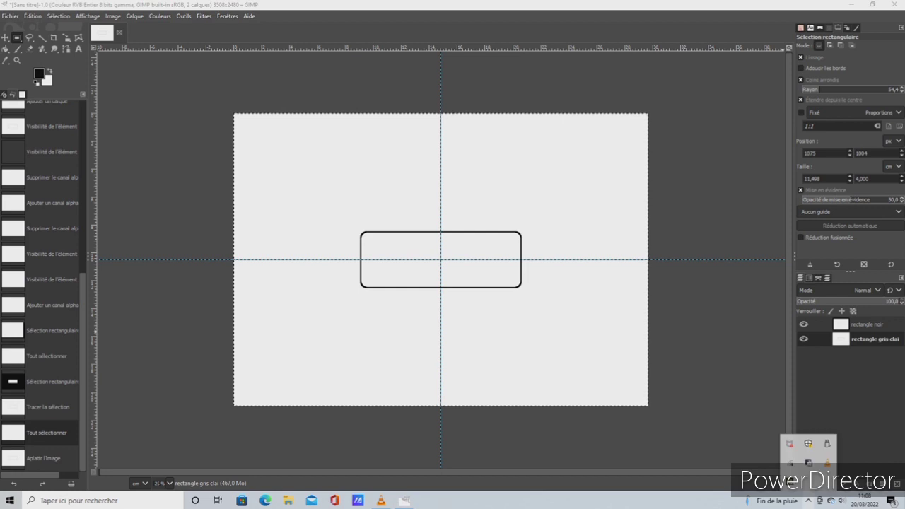
{"action": "left_click", "coordinate": [814, 339]}
{"action": "left_click", "coordinate": [829, 484]}
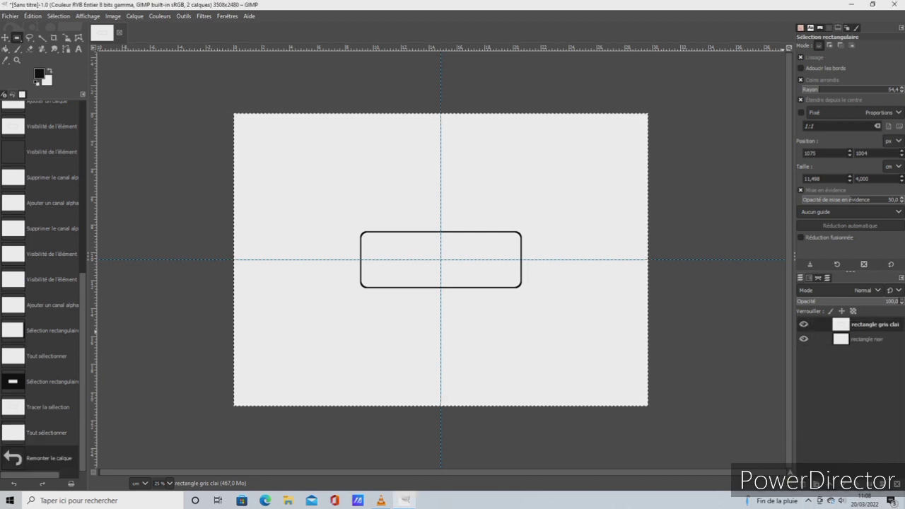
{"action": "right_click", "coordinate": [846, 329]}
{"action": "left_click", "coordinate": [827, 272]}
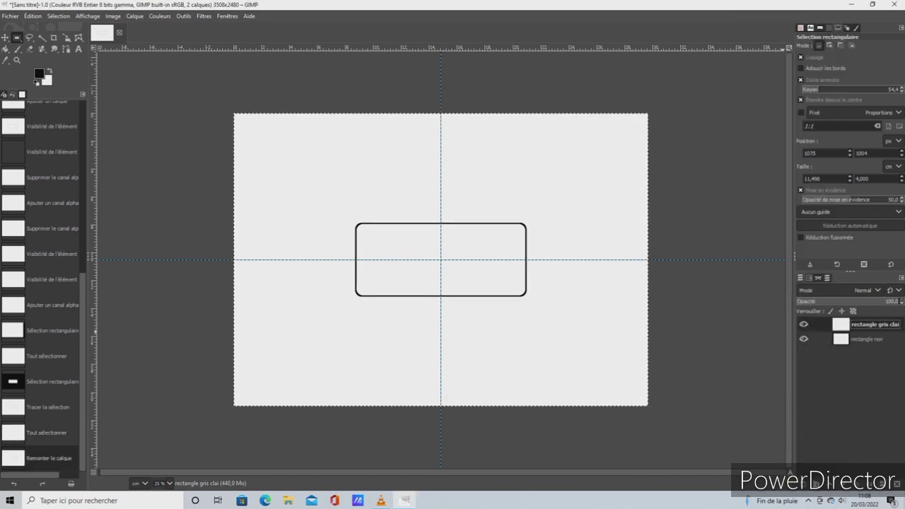
{"action": "key", "text": "u"}
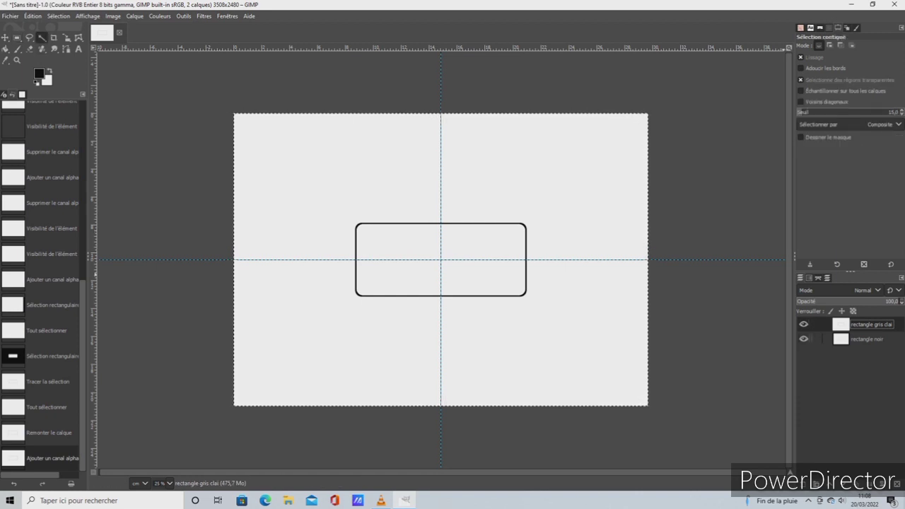
{"action": "left_click", "coordinate": [803, 338]}
{"action": "left_click", "coordinate": [803, 339]}
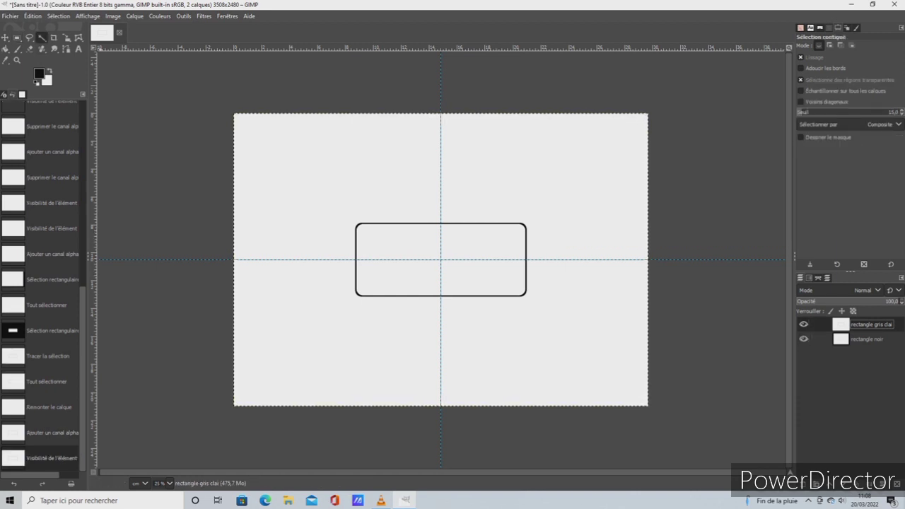
{"action": "left_click", "coordinate": [32, 16]}
{"action": "left_click", "coordinate": [59, 28]}
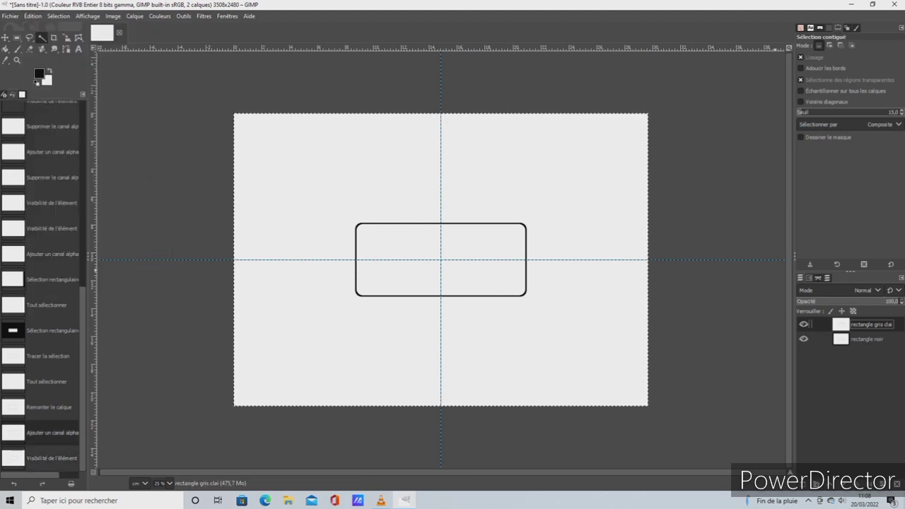
Raise the rectangle noir layer to the top and erase its white area outside the rounded outline using a contiguous selection
{"action": "left_click", "coordinate": [866, 339]}
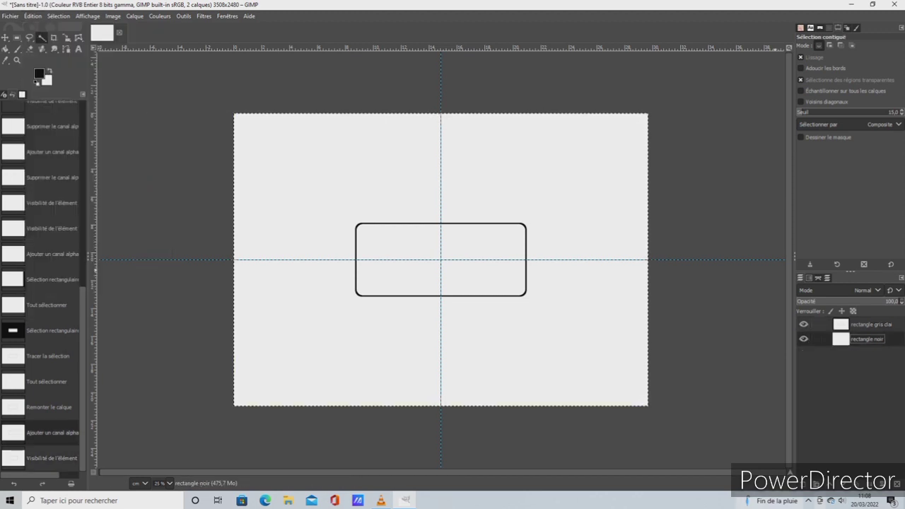
{"action": "left_click", "coordinate": [829, 483]}
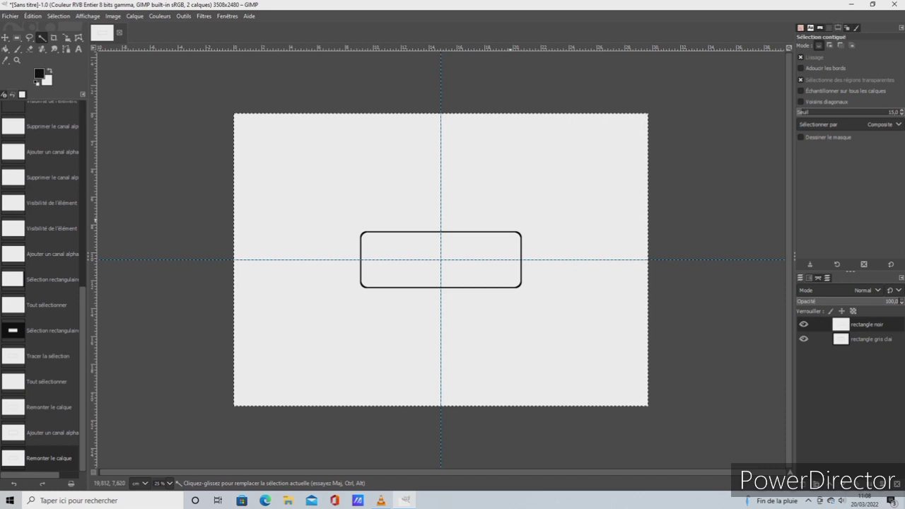
{"action": "left_click", "coordinate": [510, 220]}
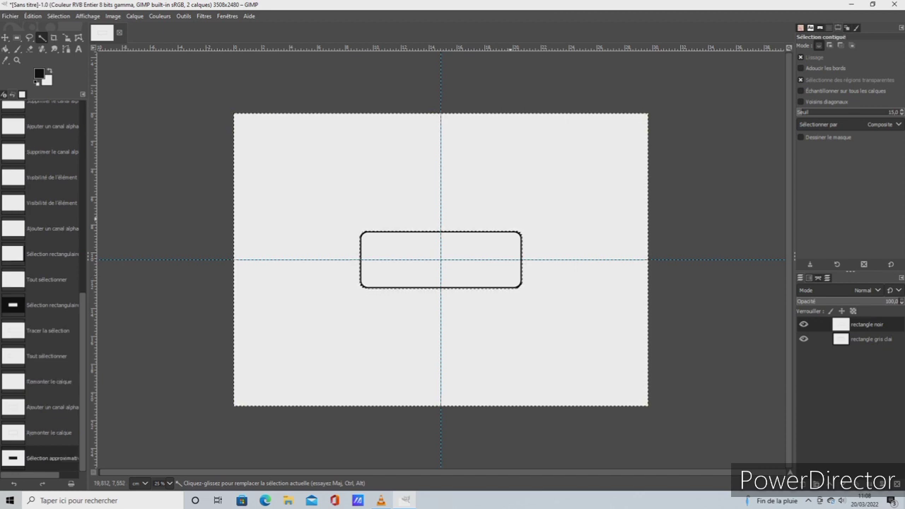
{"action": "key", "text": "Delete"}
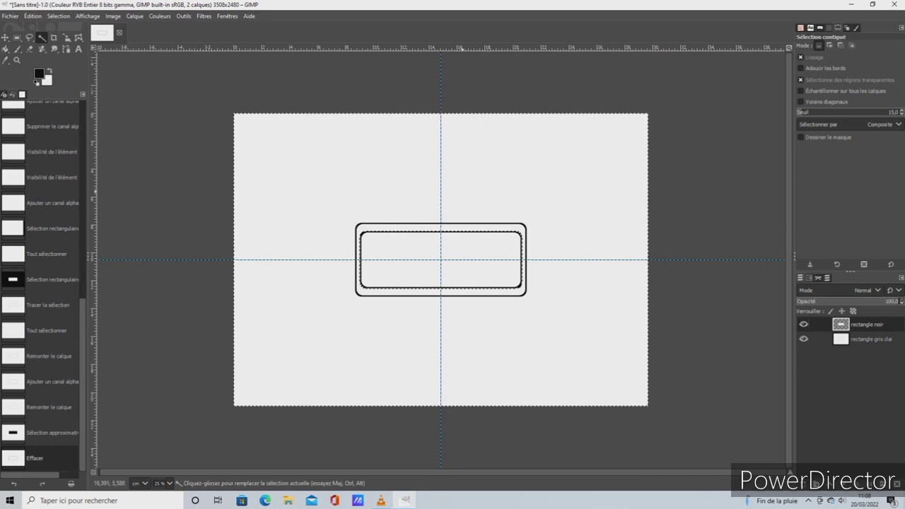
{"action": "key", "text": "Delete"}
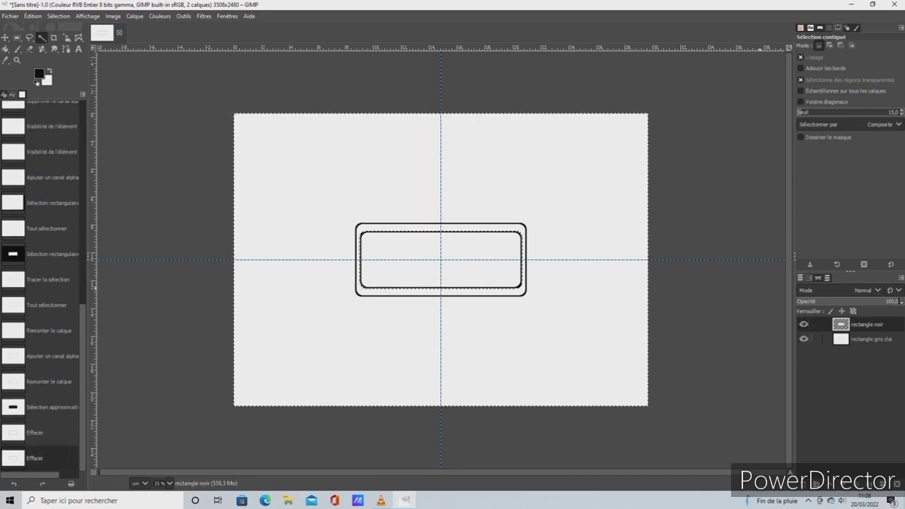
Make the rectangle noir layer active and select the whole image
{"action": "left_click", "coordinate": [870, 339]}
{"action": "left_click", "coordinate": [866, 324]}
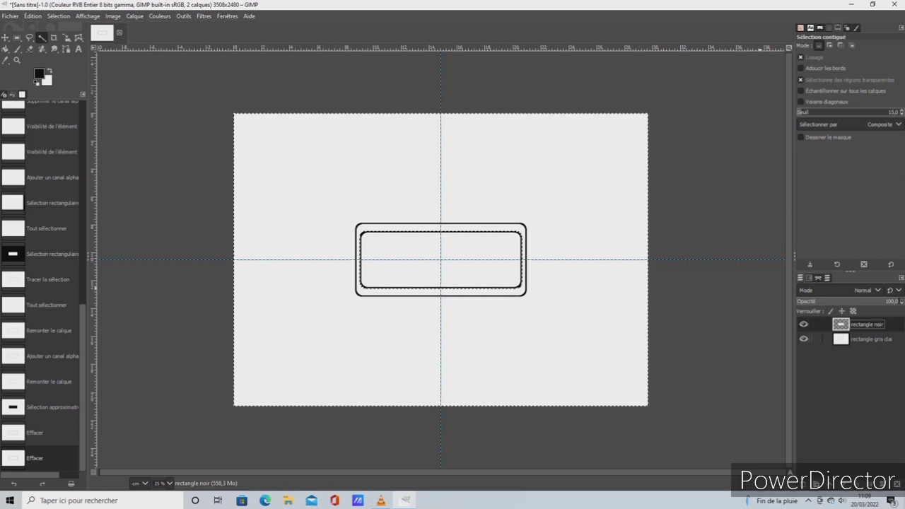
{"action": "left_click", "coordinate": [870, 339]}
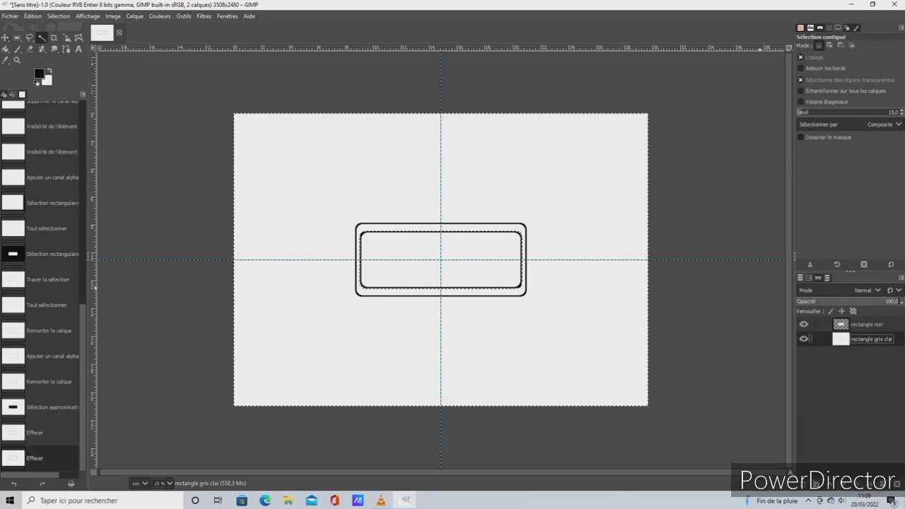
{"action": "left_click", "coordinate": [866, 324]}
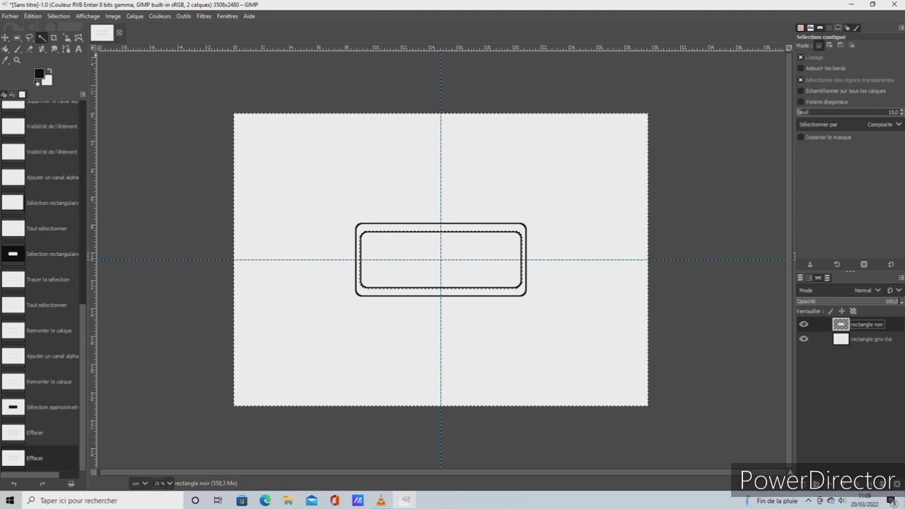
{"action": "left_click", "coordinate": [58, 15]}
{"action": "left_click", "coordinate": [67, 27]}
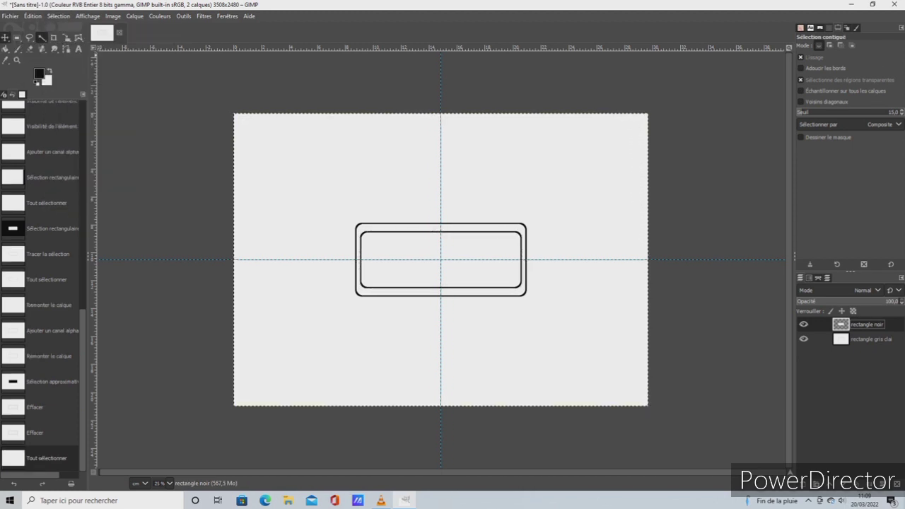
Move the rectangle noir layer straight down by about 0.3 cm inside the outer rectangle
{"action": "left_click", "coordinate": [5, 37]}
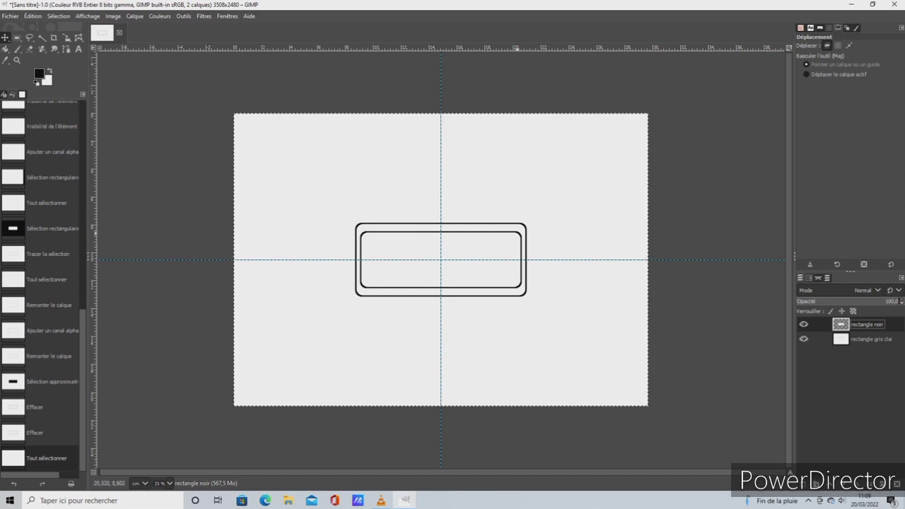
{"action": "left_click_drag", "start_coordinate": [441, 259], "coordinate": [440, 264]}
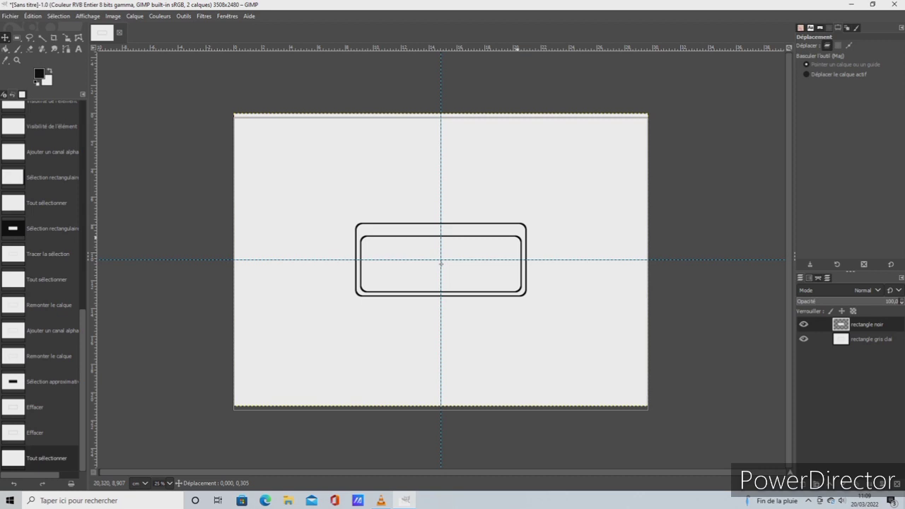
{"action": "left_click_drag", "start_coordinate": [440, 263], "coordinate": [441, 264]}
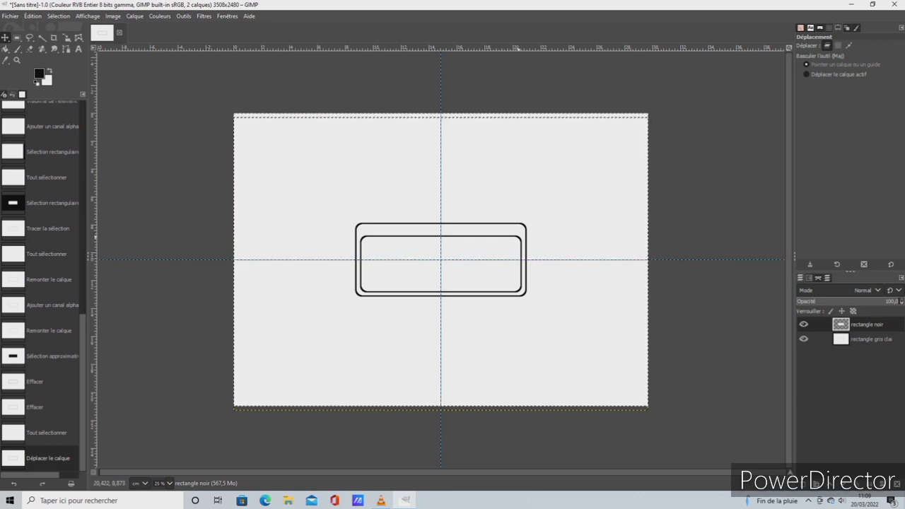
{"action": "left_click_drag", "start_coordinate": [519, 239], "coordinate": [518, 234]}
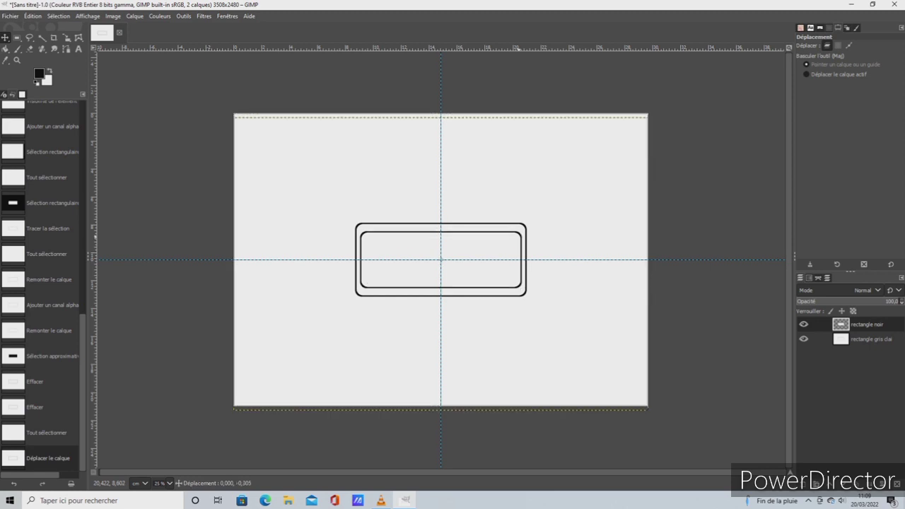
{"action": "left_click_drag", "start_coordinate": [440, 260], "coordinate": [441, 264]}
{"action": "left_click_drag", "start_coordinate": [519, 238], "coordinate": [518, 238]}
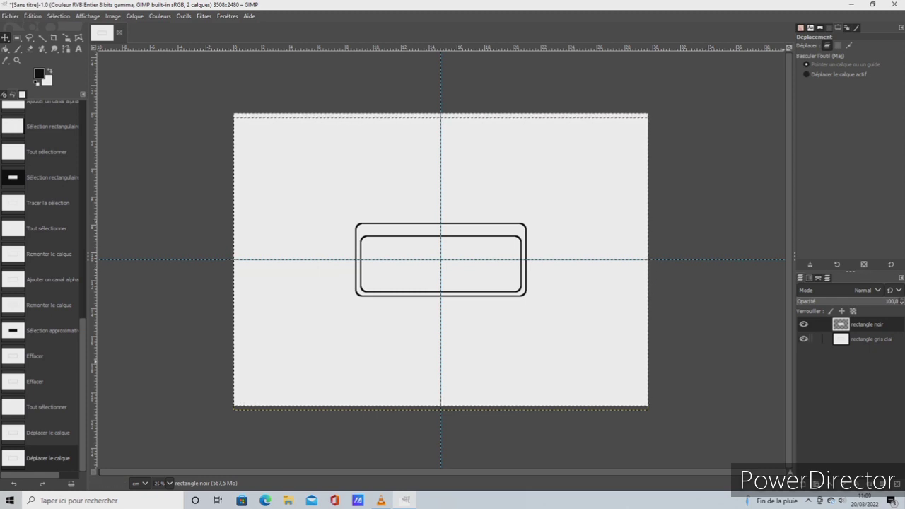
Merge the rectangle noir layer down into rectangle gris clai and fill the inner rounded rectangle with black
{"action": "left_click", "coordinate": [867, 324]}
{"action": "right_click", "coordinate": [838, 325]}
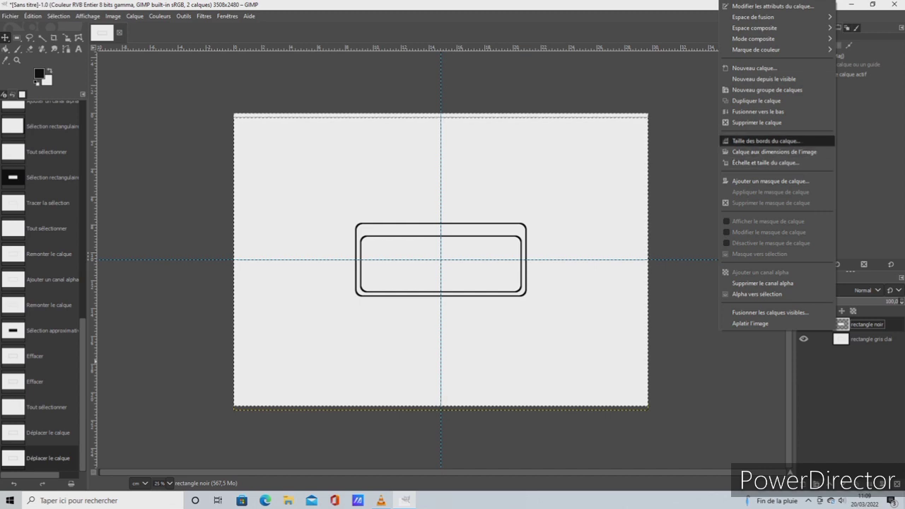
{"action": "left_click", "coordinate": [756, 111]}
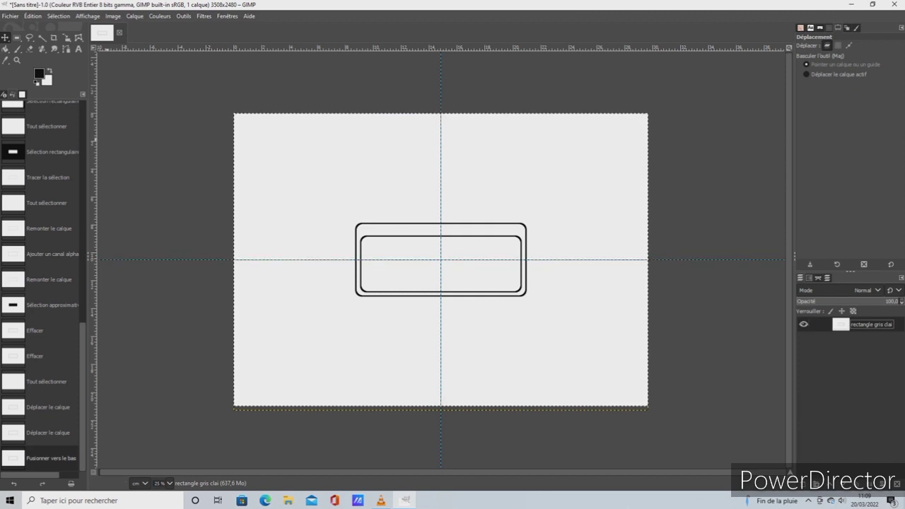
{"action": "left_click", "coordinate": [5, 49]}
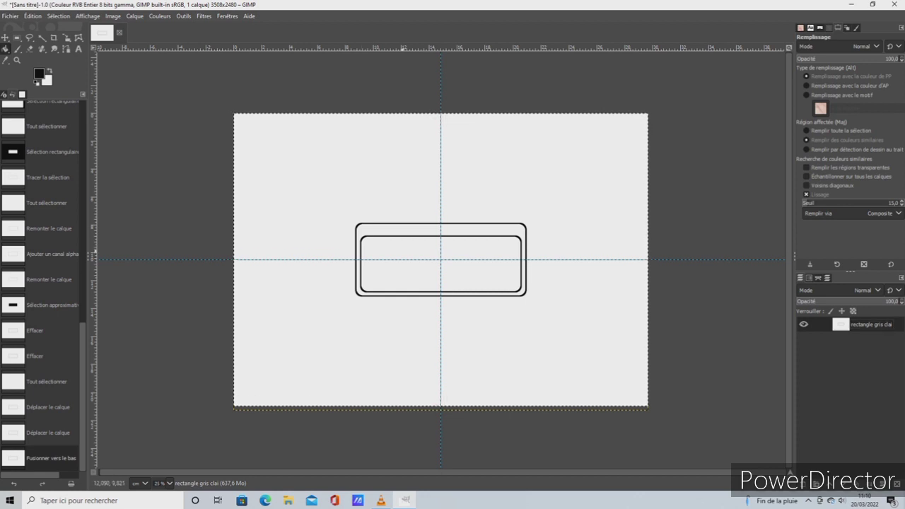
{"action": "left_click", "coordinate": [403, 253]}
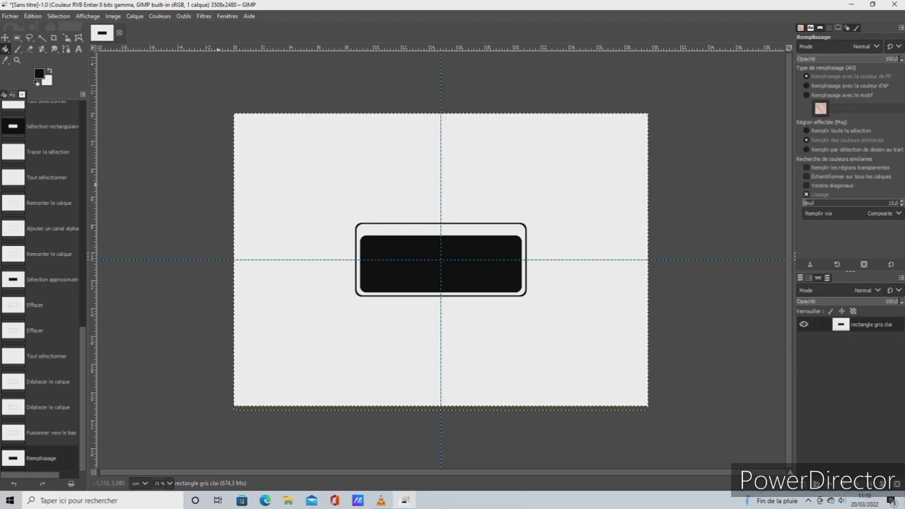
Try filling the band between the two rounded outlines with the grey 8c8484, and undo that fill
{"action": "left_click", "coordinate": [39, 74]}
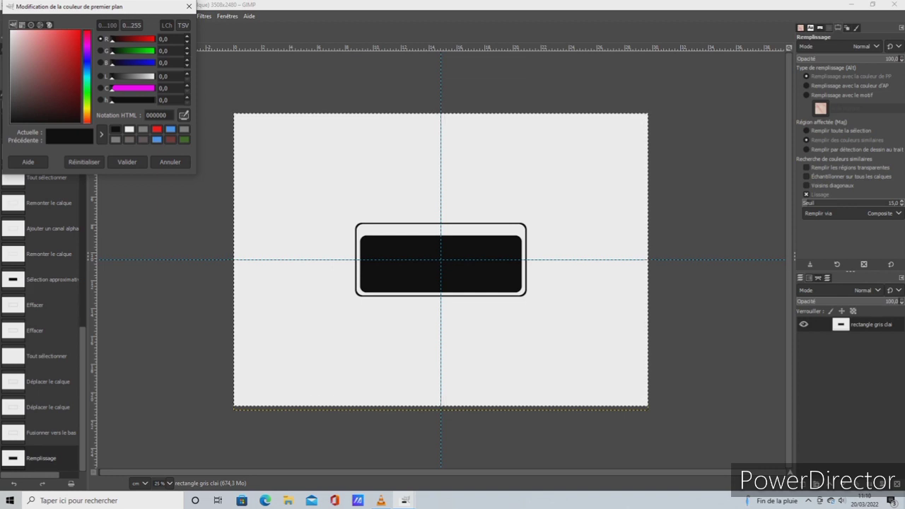
{"action": "left_click", "coordinate": [143, 129]}
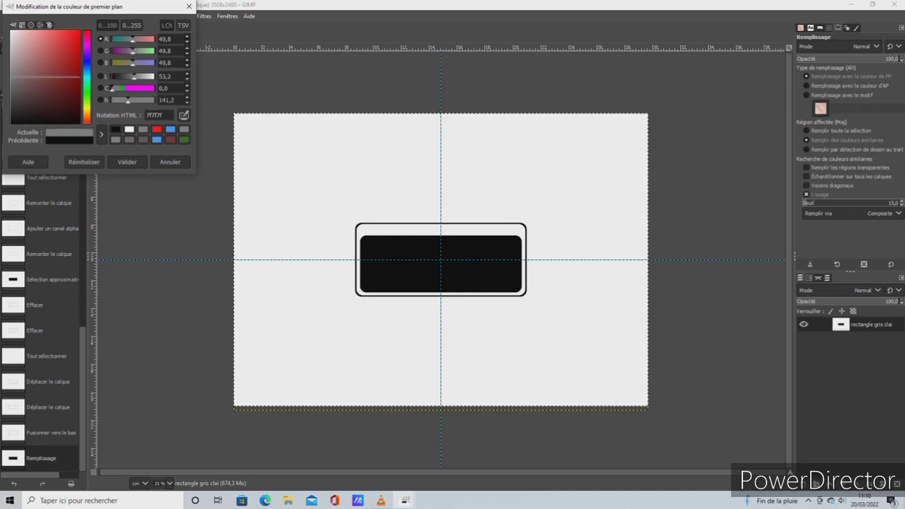
{"action": "left_click_drag", "start_coordinate": [34, 71], "coordinate": [63, 76]}
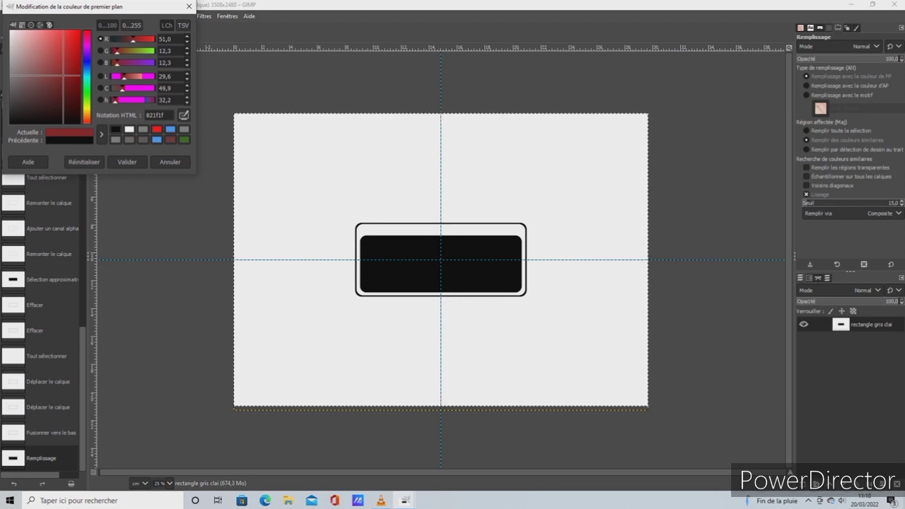
{"action": "left_click", "coordinate": [184, 129]}
{"action": "left_click_drag", "start_coordinate": [43, 76], "coordinate": [15, 72]}
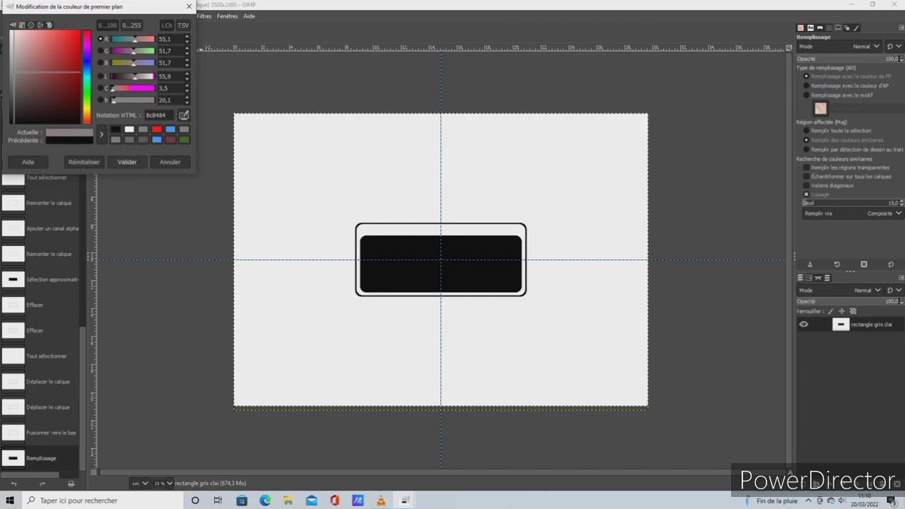
{"action": "left_click", "coordinate": [127, 162]}
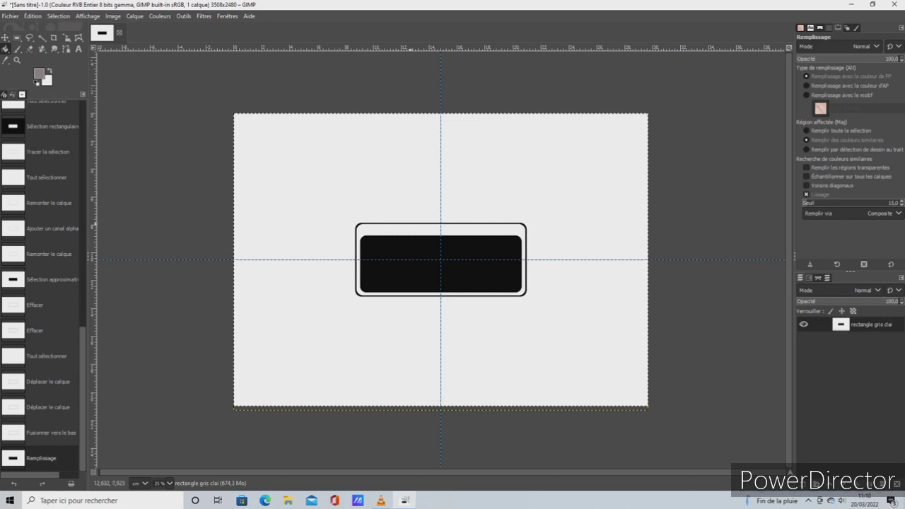
{"action": "left_click", "coordinate": [452, 229]}
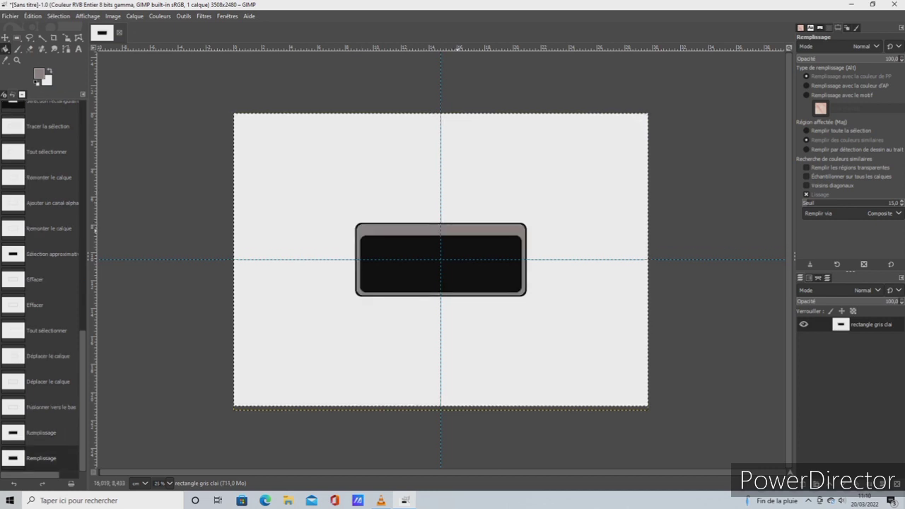
{"action": "left_click", "coordinate": [32, 15]}
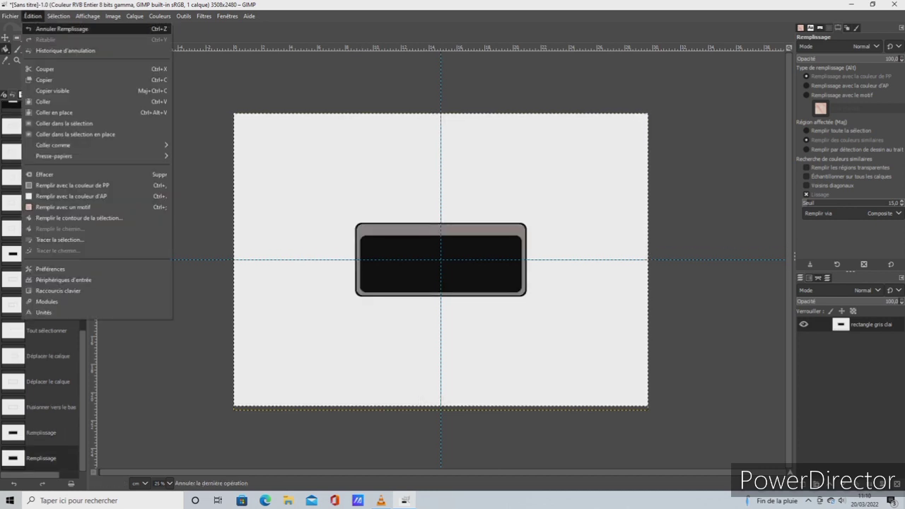
{"action": "left_click", "coordinate": [62, 29]}
Set the foreground colour to the lighter grey a6a4a4 and fill the band between the two rounded rectangles
{"action": "left_click", "coordinate": [40, 76]}
{"action": "left_click_drag", "start_coordinate": [13, 72], "coordinate": [14, 62]}
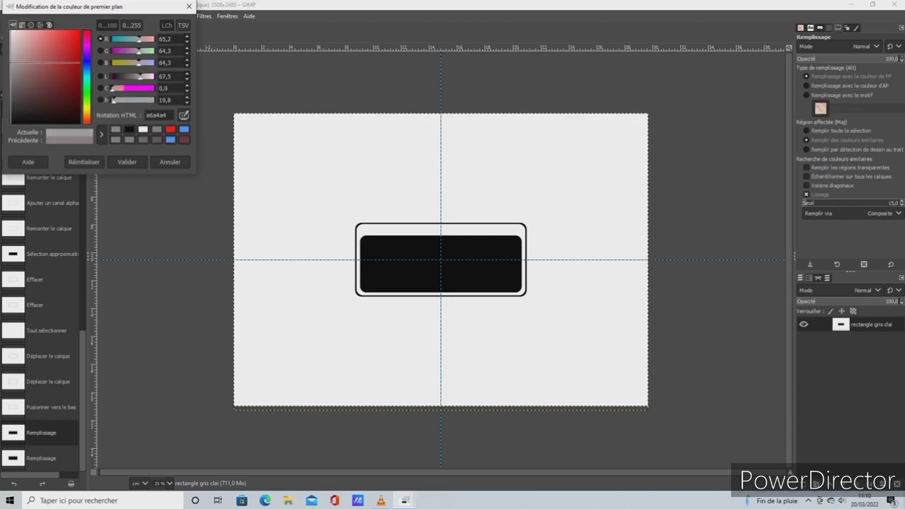
{"action": "left_click", "coordinate": [127, 162]}
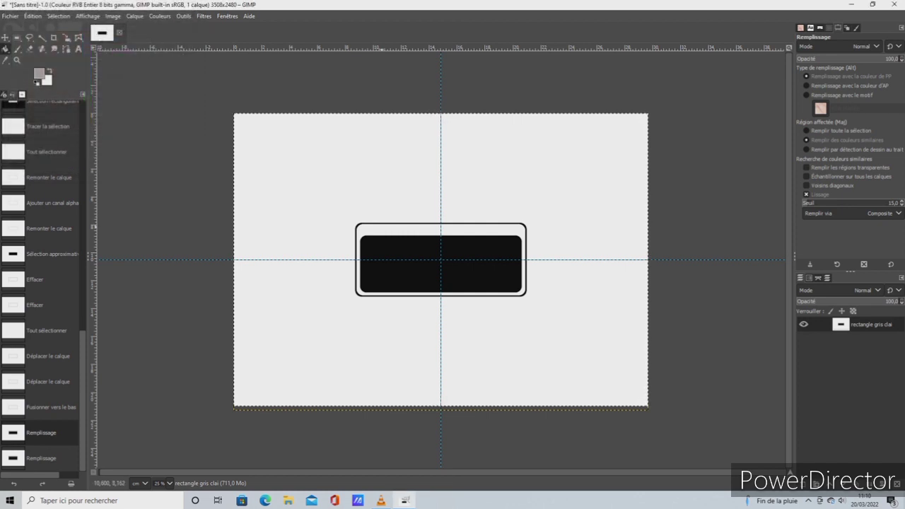
{"action": "left_click", "coordinate": [424, 230]}
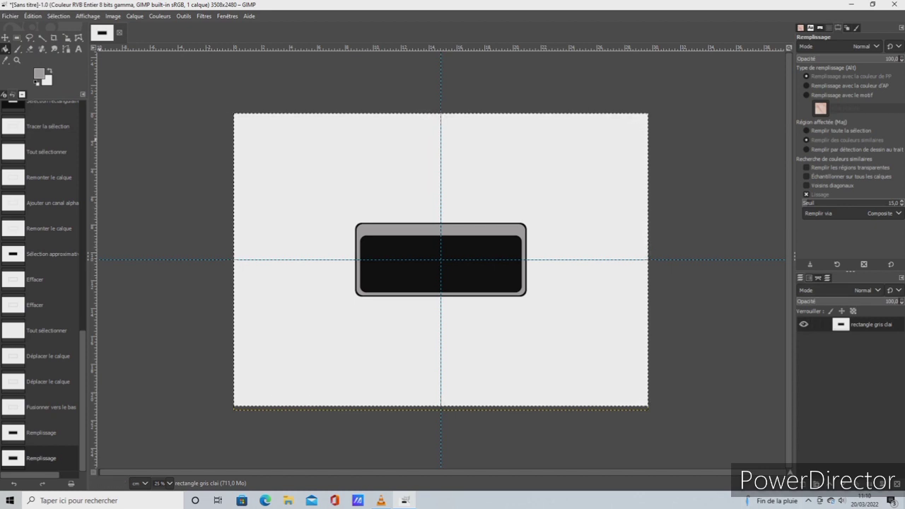
Create a transparent 3508 × 2480 px layer named rectangle gris and lock its position and size
{"action": "left_click", "coordinate": [134, 15]}
{"action": "left_click", "coordinate": [152, 29]}
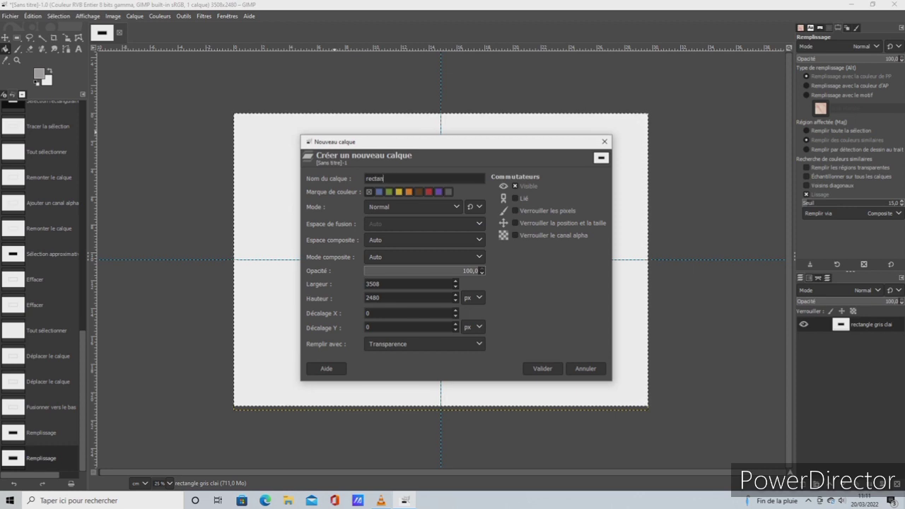
{"action": "key", "text": "Return"}
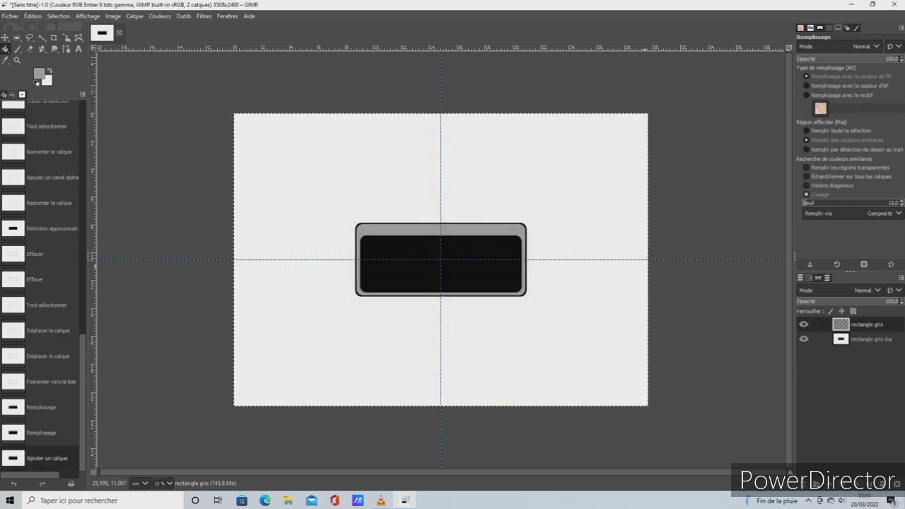
{"action": "left_click", "coordinate": [841, 311]}
{"action": "left_click", "coordinate": [866, 324]}
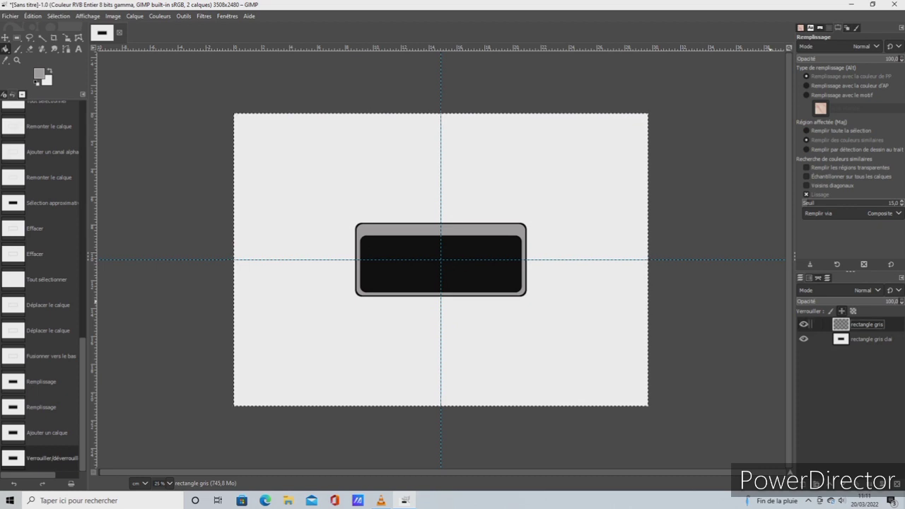
Draw a rounded selection about 4.9 × 0.9 cm, centred on the vertical guide at the black rectangle's upper edge
{"action": "left_click", "coordinate": [88, 16]}
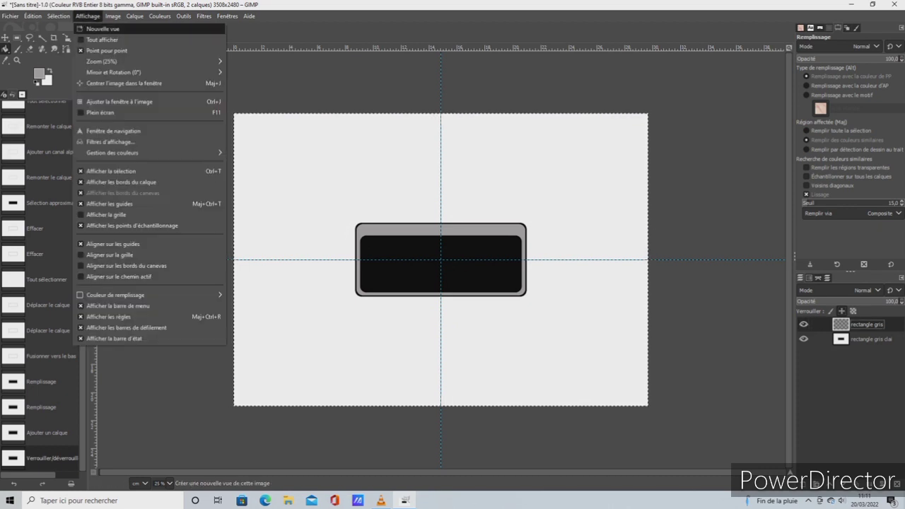
{"action": "mouse_move", "coordinate": [58, 16]}
{"action": "mouse_move", "coordinate": [88, 16]}
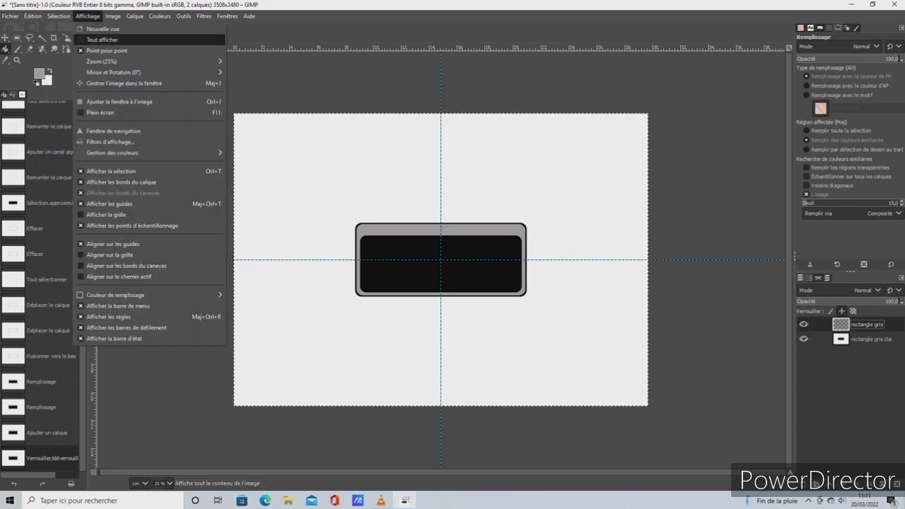
{"action": "mouse_move", "coordinate": [106, 62]}
{"action": "left_click", "coordinate": [251, 188]}
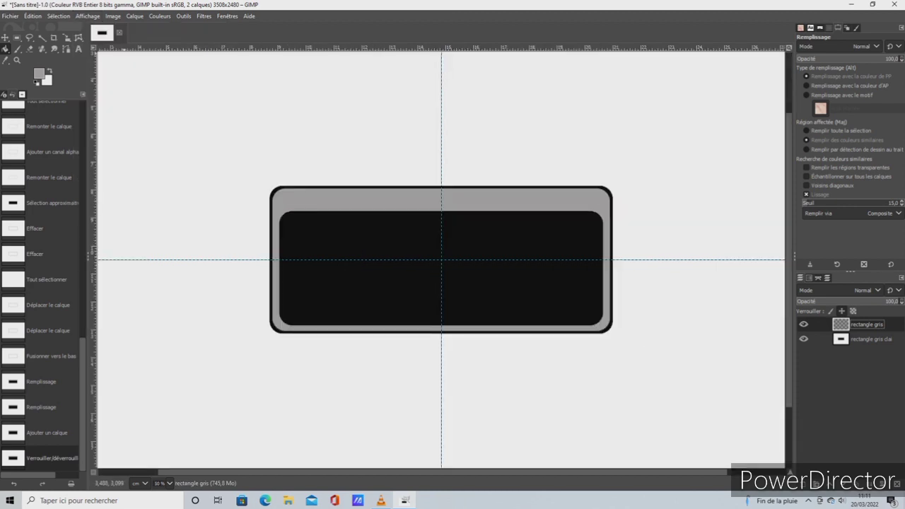
{"action": "left_click", "coordinate": [17, 37]}
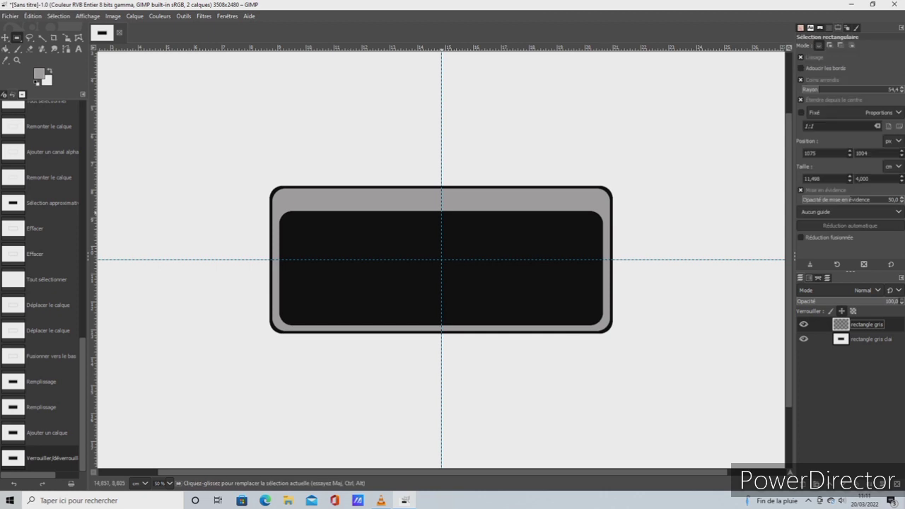
{"action": "left_click_drag", "start_coordinate": [441, 211], "coordinate": [509, 226]}
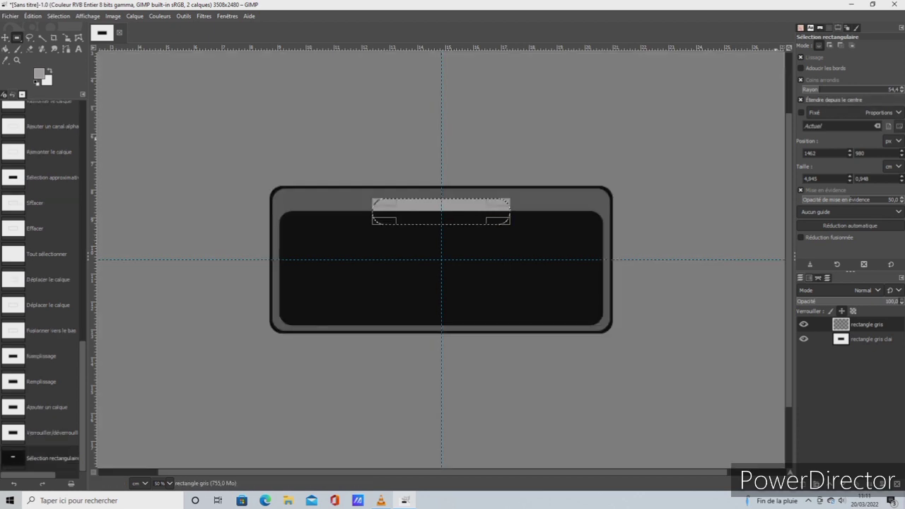
Set the selection's size to 3.5 × 0.5 cm and its corner radius to 16
{"action": "left_click_drag", "start_coordinate": [819, 89], "coordinate": [812, 90]}
{"action": "double_click", "coordinate": [811, 179]}
{"action": "key", "text": "BackSpace"}
{"action": "type", "text": "3,5"}
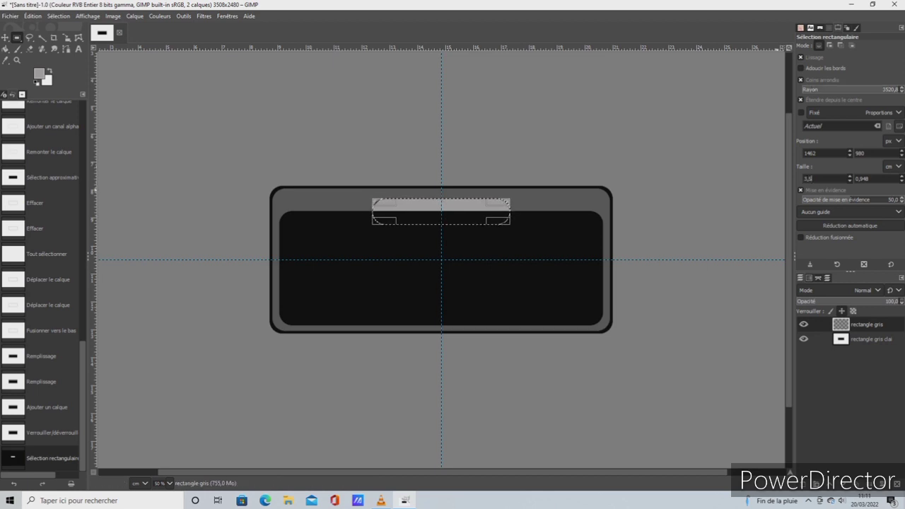
{"action": "key", "text": "Tab"}
{"action": "key", "text": "BackSpace"}
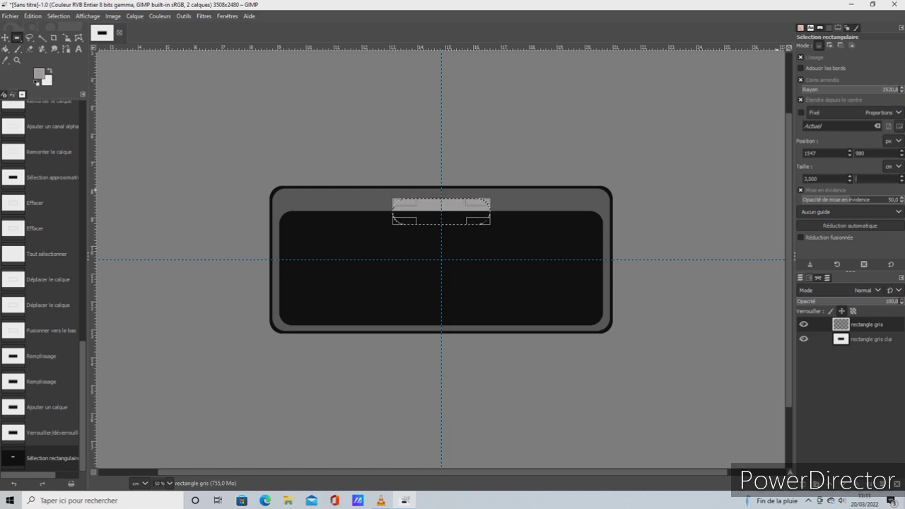
{"action": "type", "text": "0,5"}
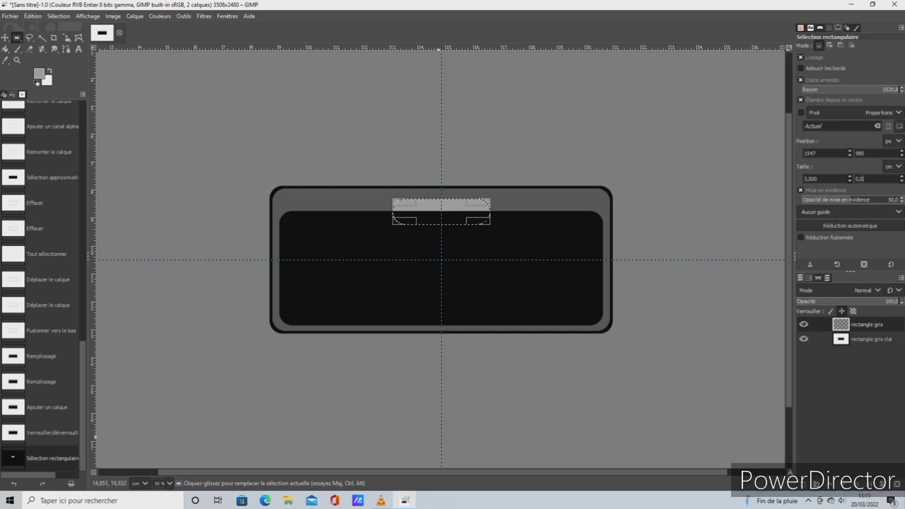
{"action": "key", "text": "Return"}
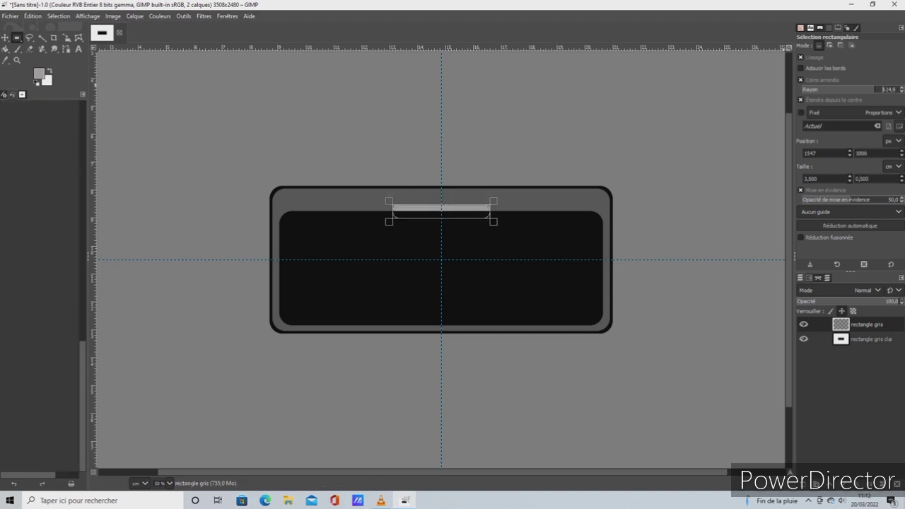
{"action": "left_click_drag", "start_coordinate": [835, 90], "coordinate": [810, 90]}
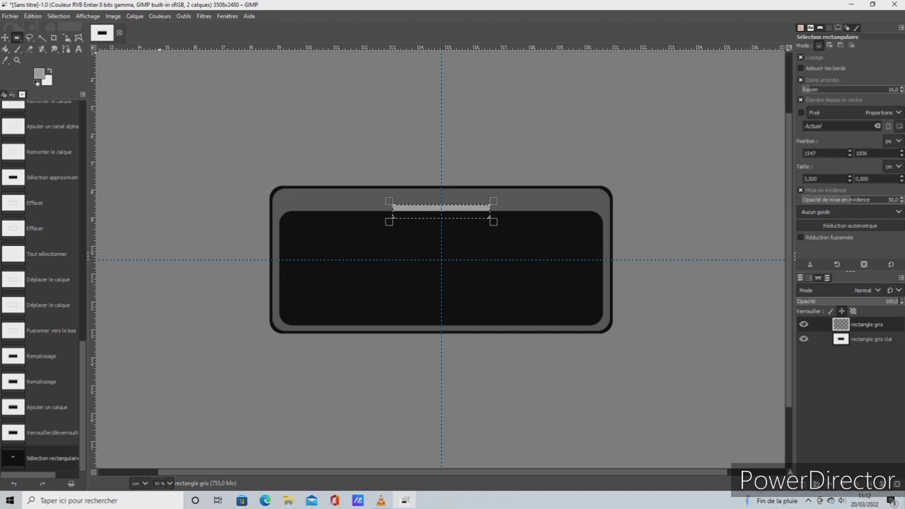
Set the foreground colour to the grey 808080 and stroke the small selection with a 12 px solid line
{"action": "left_click", "coordinate": [39, 72]}
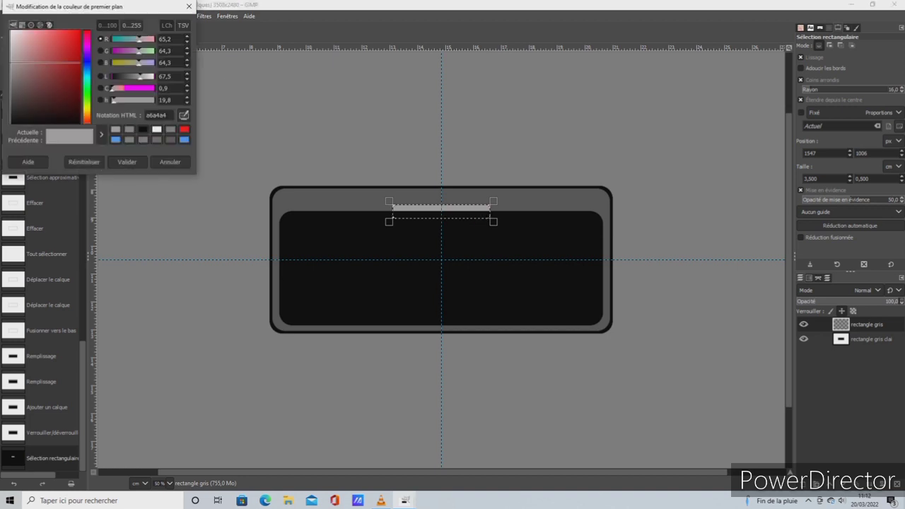
{"action": "left_click", "coordinate": [129, 129]}
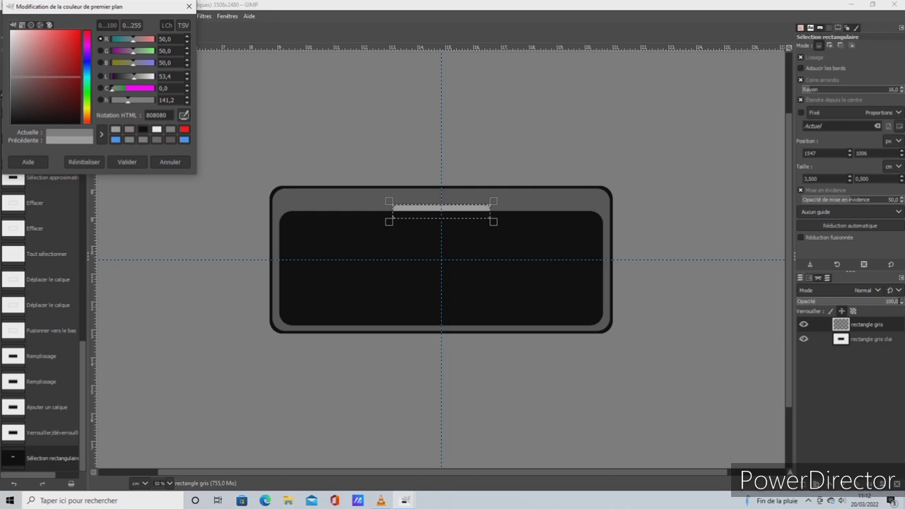
{"action": "left_click", "coordinate": [127, 161]}
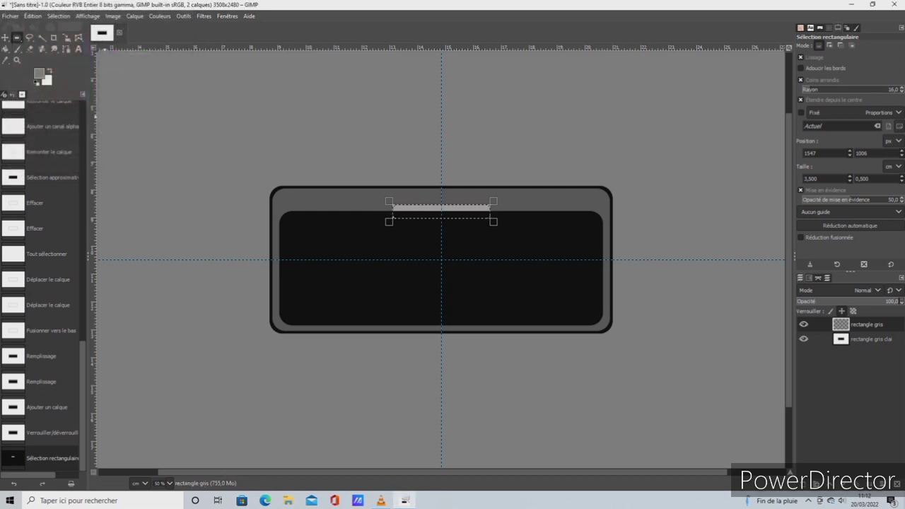
{"action": "left_click", "coordinate": [33, 16]}
{"action": "left_click", "coordinate": [59, 239]}
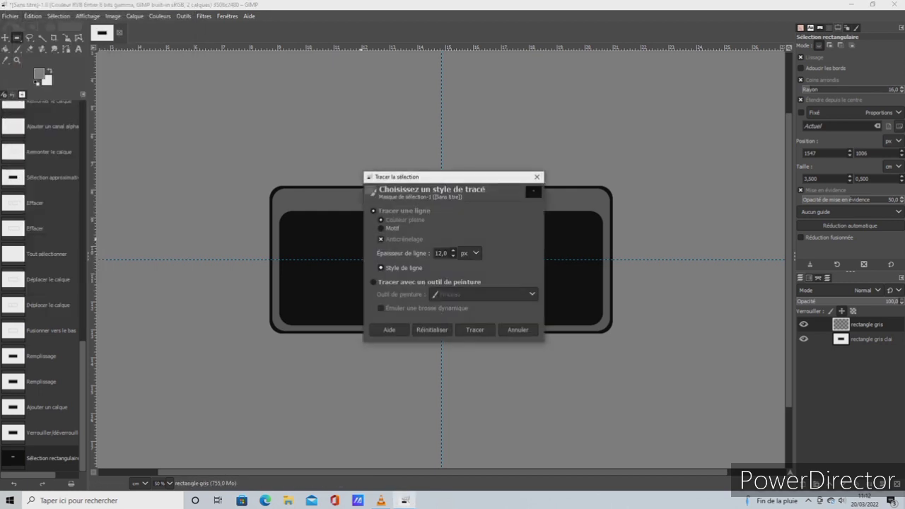
{"action": "left_click", "coordinate": [474, 330]}
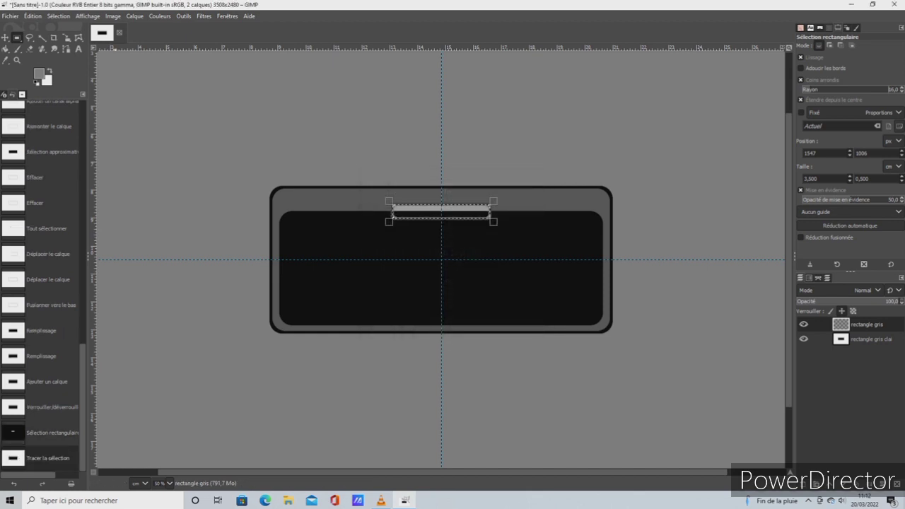
Select the whole image
{"action": "left_click", "coordinate": [59, 16]}
{"action": "key", "text": "ctrl+a"}
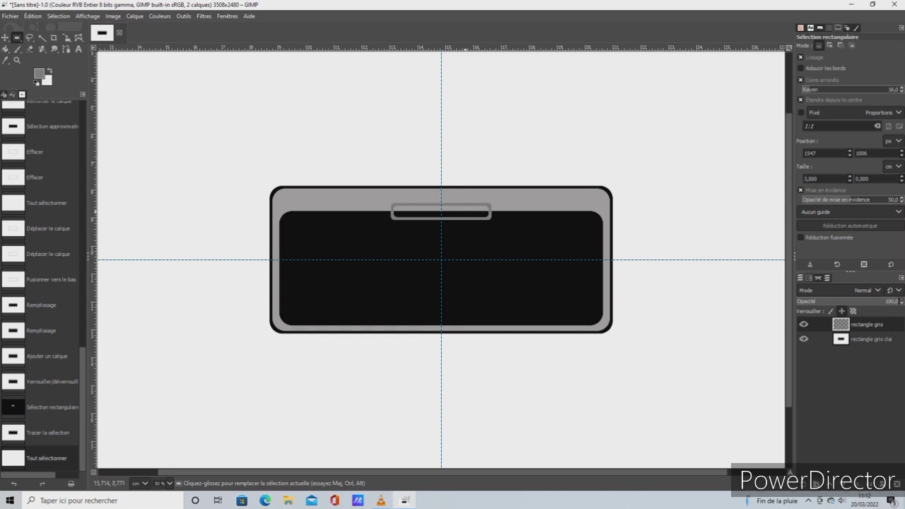
{"action": "right_click", "coordinate": [834, 325]}
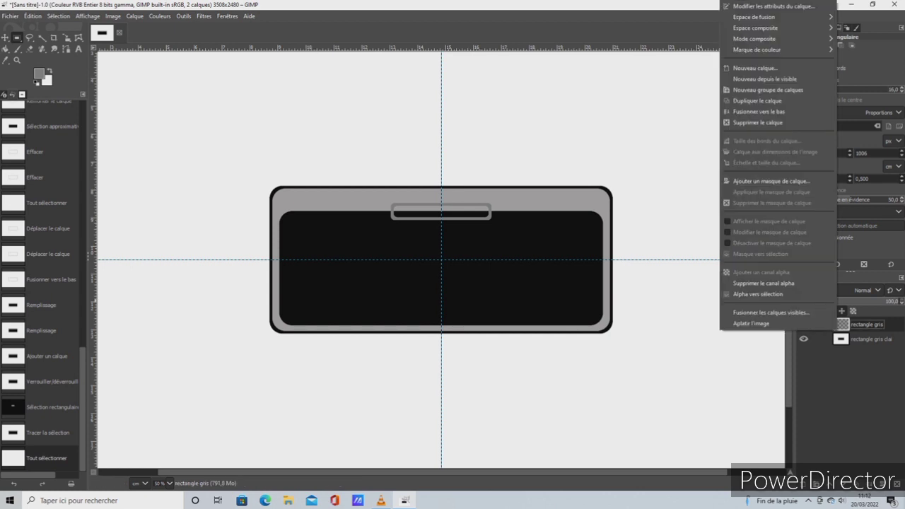
{"action": "key", "text": "Escape"}
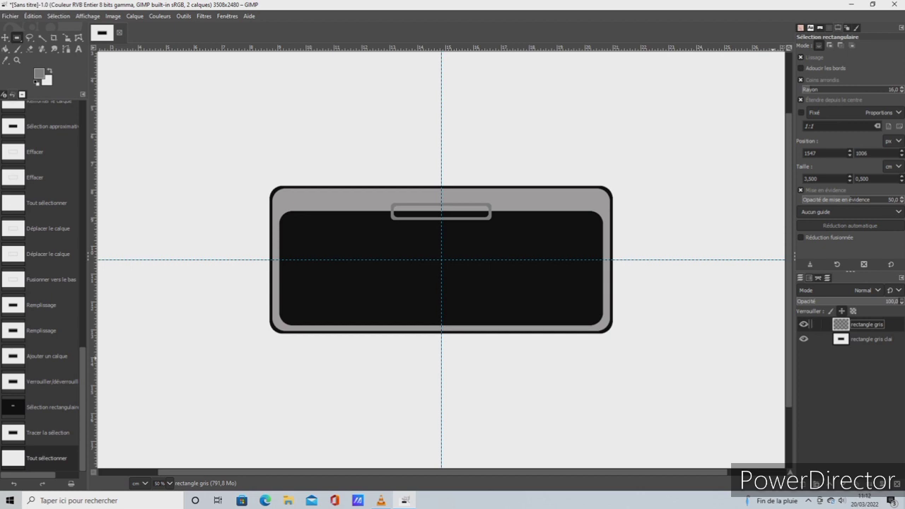
Duplicate the small grey bar's layer twice and activate the Move tool
{"action": "right_click", "coordinate": [841, 325]}
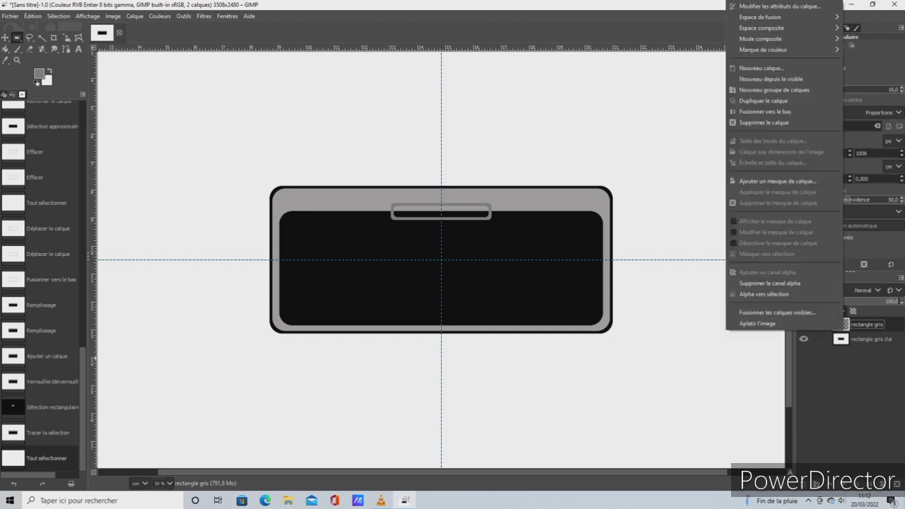
{"action": "left_click", "coordinate": [764, 101]}
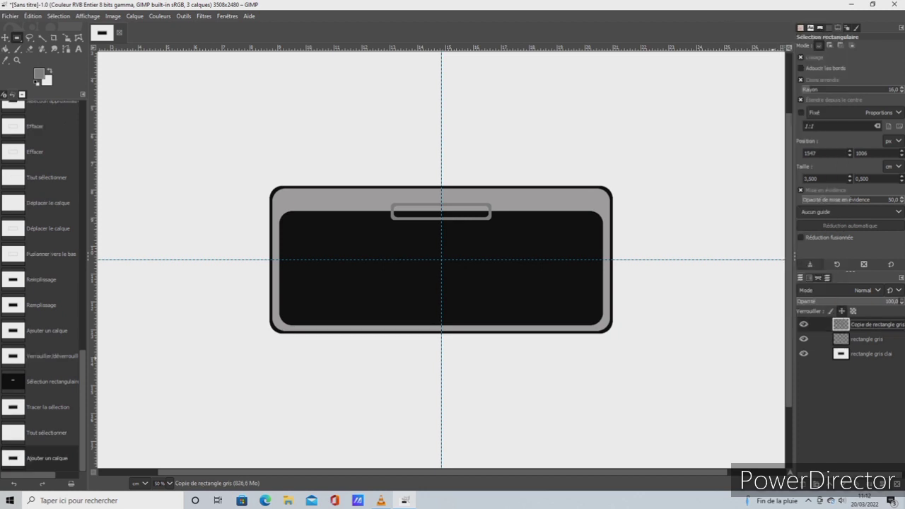
{"action": "right_click", "coordinate": [846, 326]}
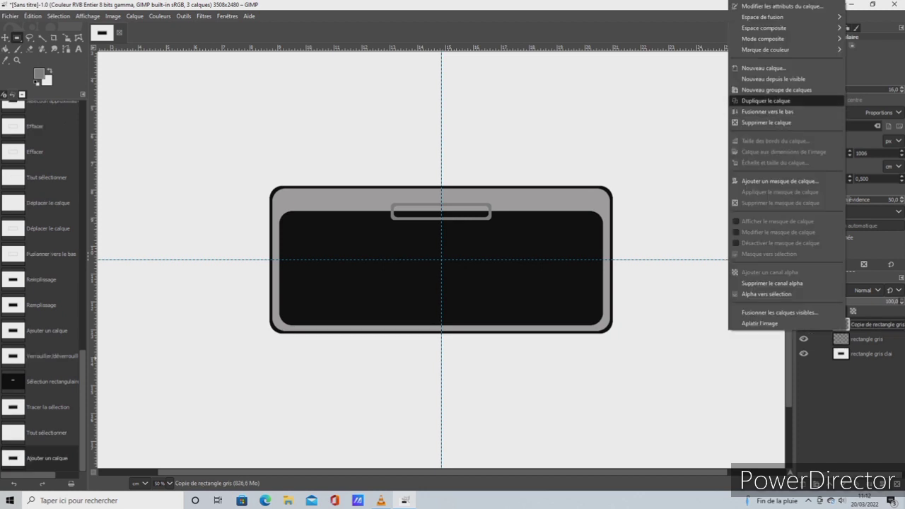
{"action": "left_click", "coordinate": [763, 100]}
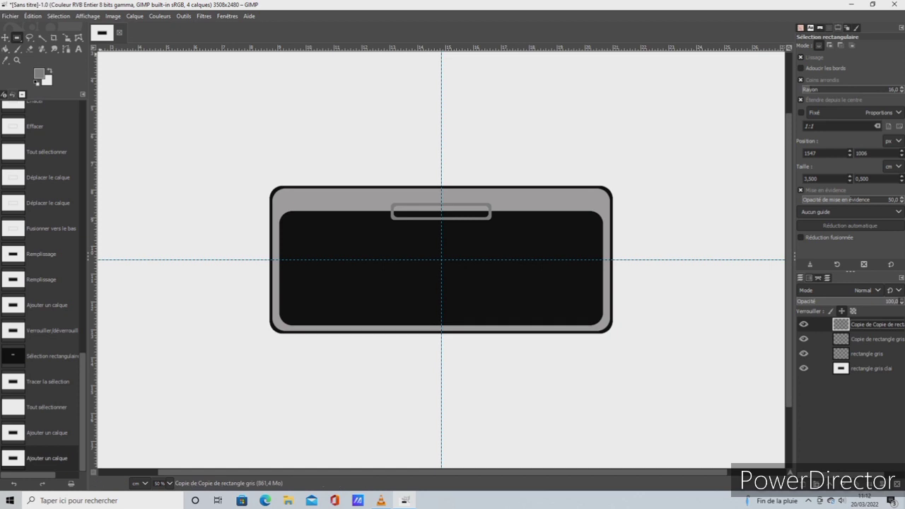
{"action": "key", "text": "m"}
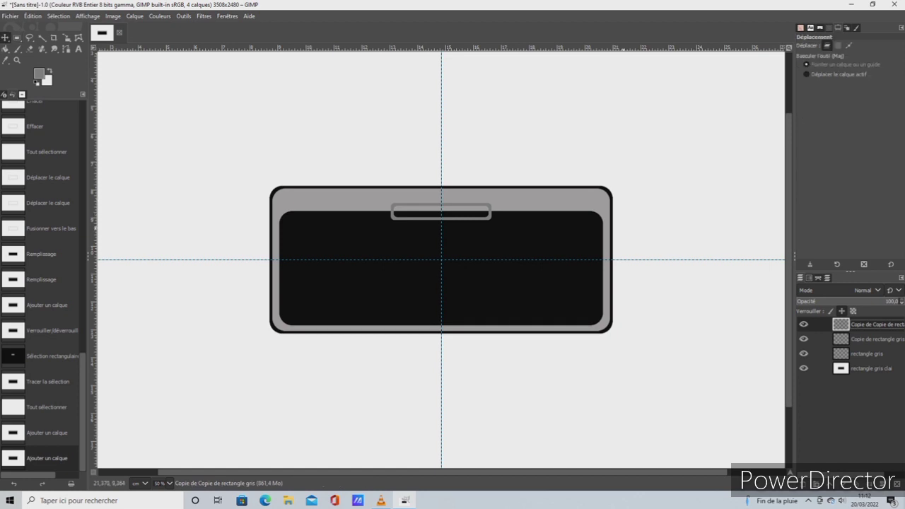
{"action": "left_click", "coordinate": [393, 215]}
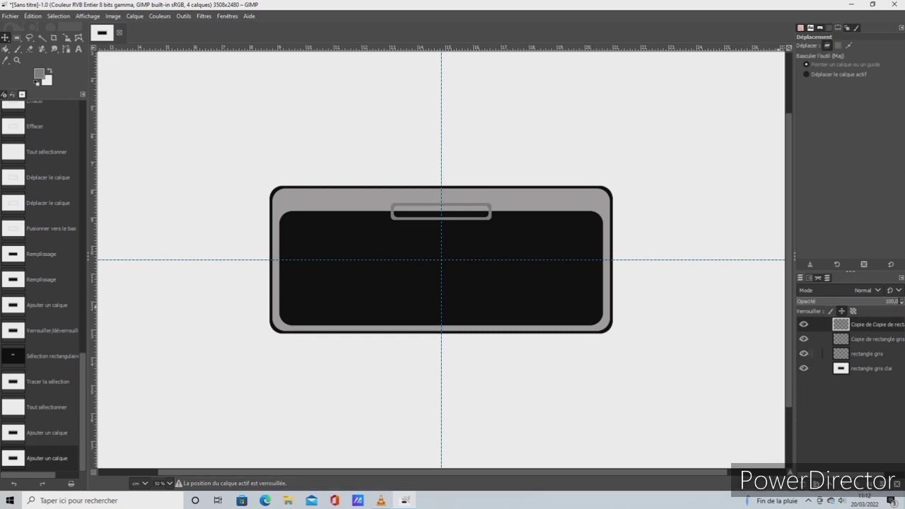
{"action": "left_click", "coordinate": [875, 339]}
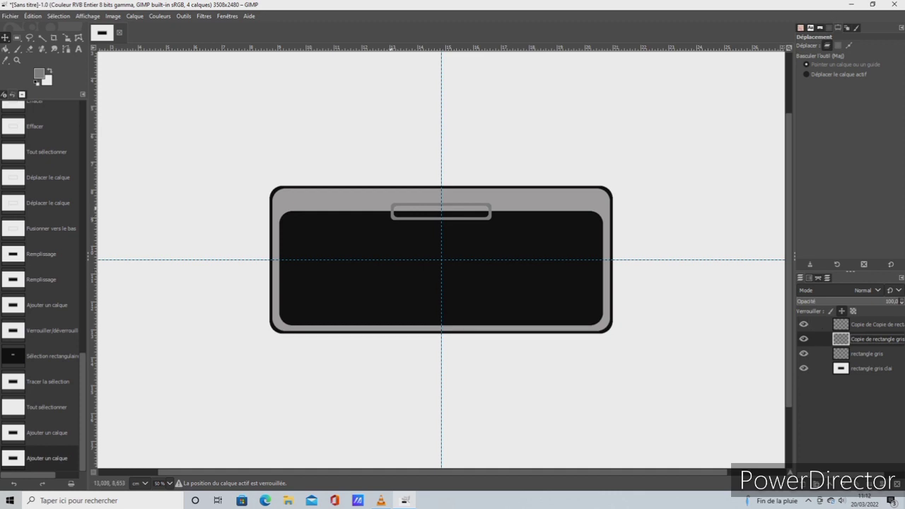
{"action": "left_click_drag", "start_coordinate": [390, 207], "coordinate": [391, 220]}
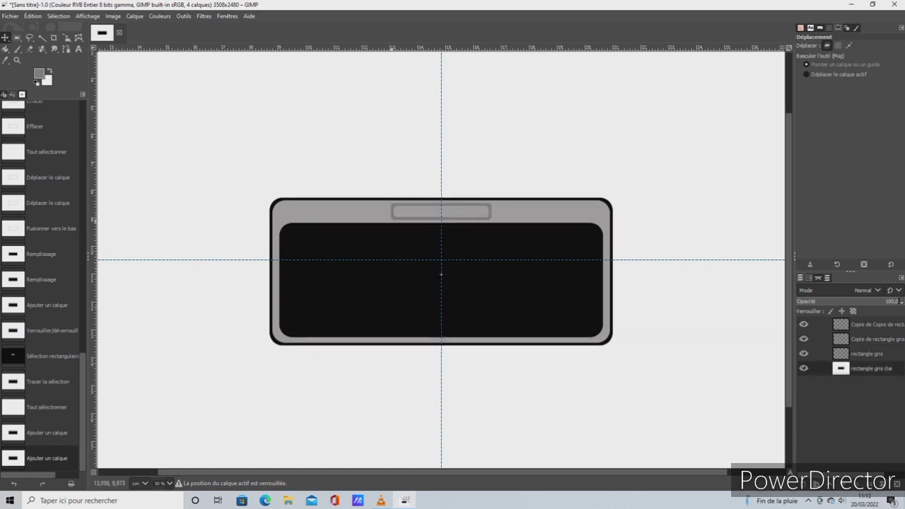
{"action": "left_click_drag", "start_coordinate": [441, 274], "coordinate": [441, 270]}
{"action": "left_click", "coordinate": [33, 16]}
{"action": "left_click", "coordinate": [64, 30]}
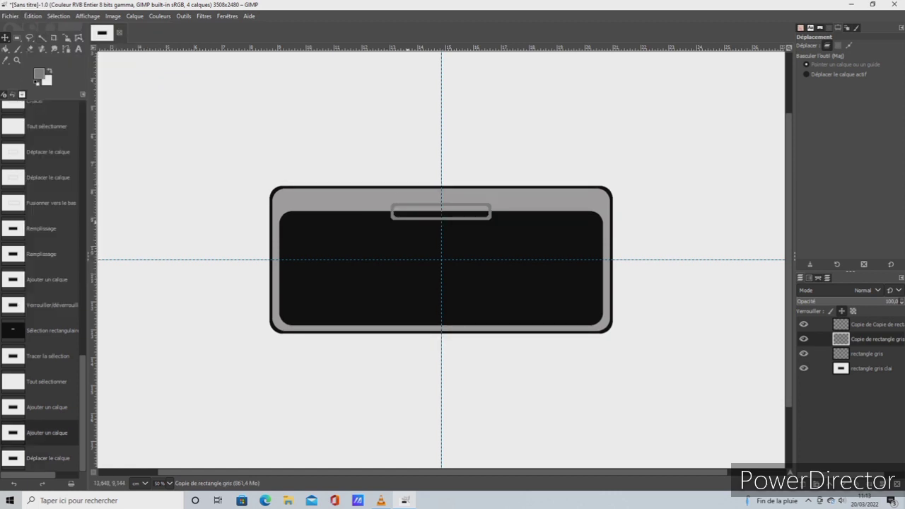
{"action": "left_click_drag", "start_coordinate": [413, 228], "coordinate": [412, 235]}
{"action": "left_click", "coordinate": [33, 16]}
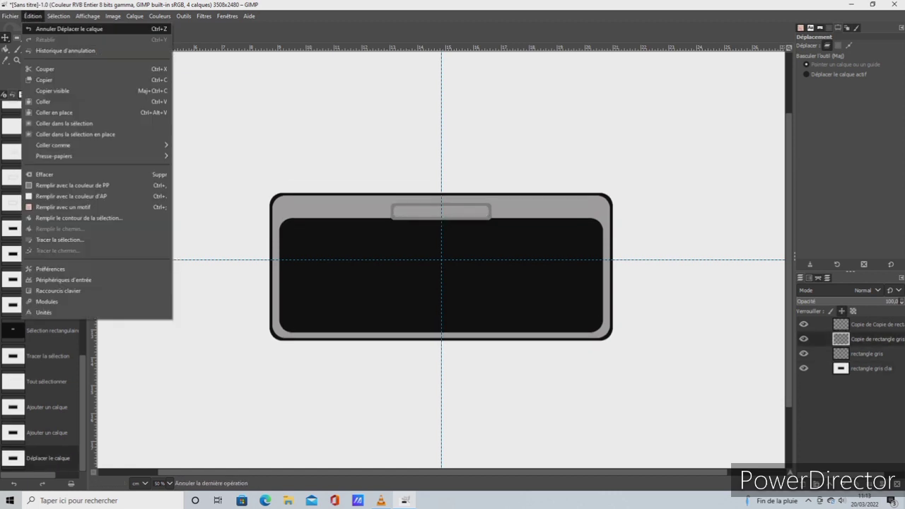
{"action": "left_click", "coordinate": [64, 28]}
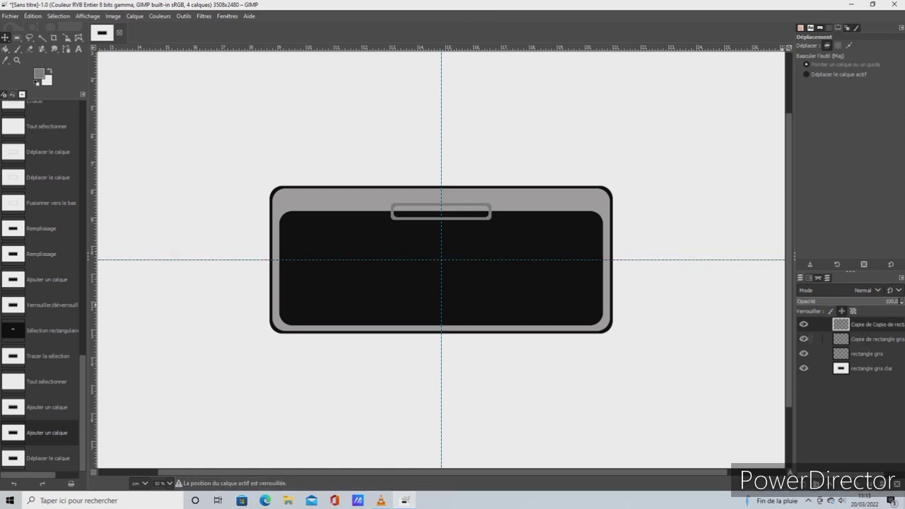
{"action": "left_click", "coordinate": [875, 340]}
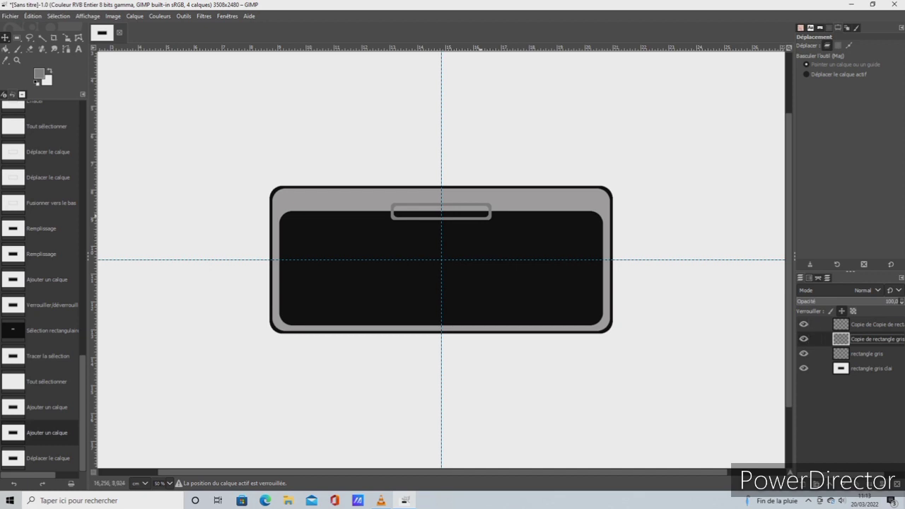
{"action": "left_click", "coordinate": [488, 216]}
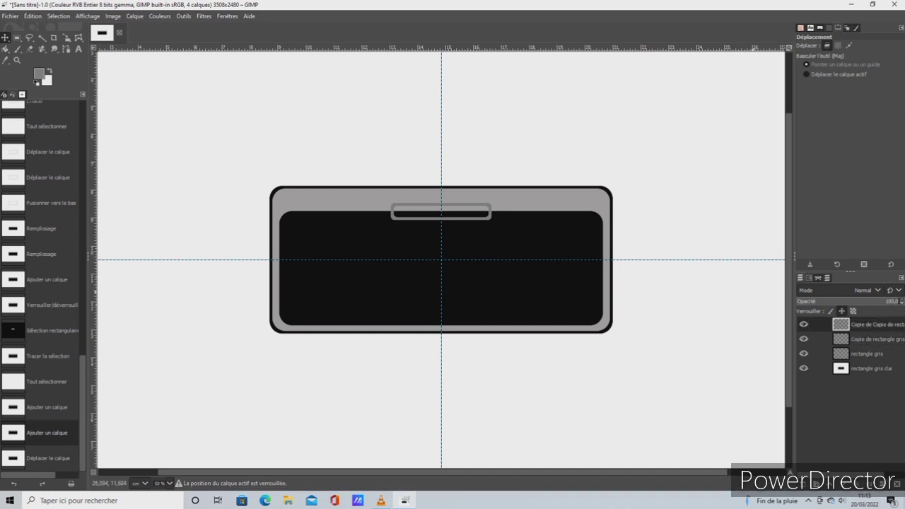
Unlock the position of the topmost bar copy's layer and move that bar straight down to sit just below the original bar
{"action": "left_click", "coordinate": [841, 311]}
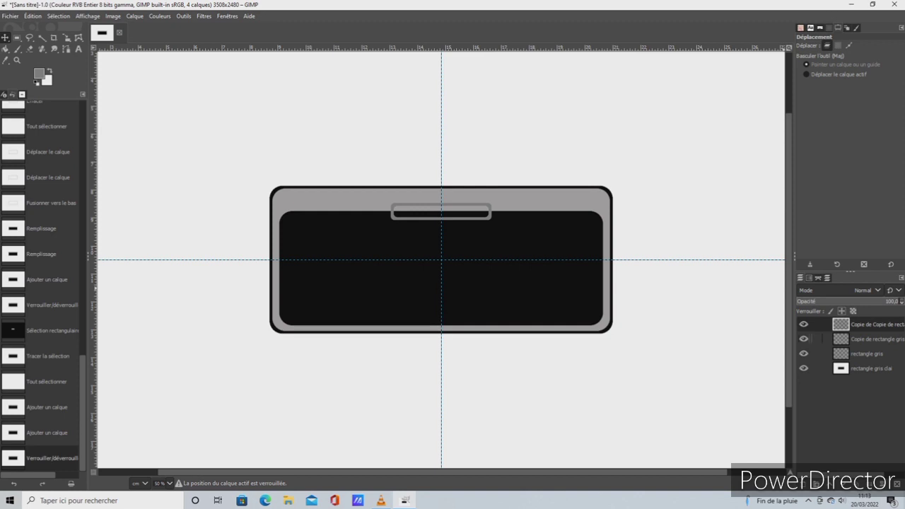
{"action": "left_click", "coordinate": [58, 15]}
{"action": "left_click", "coordinate": [63, 29]}
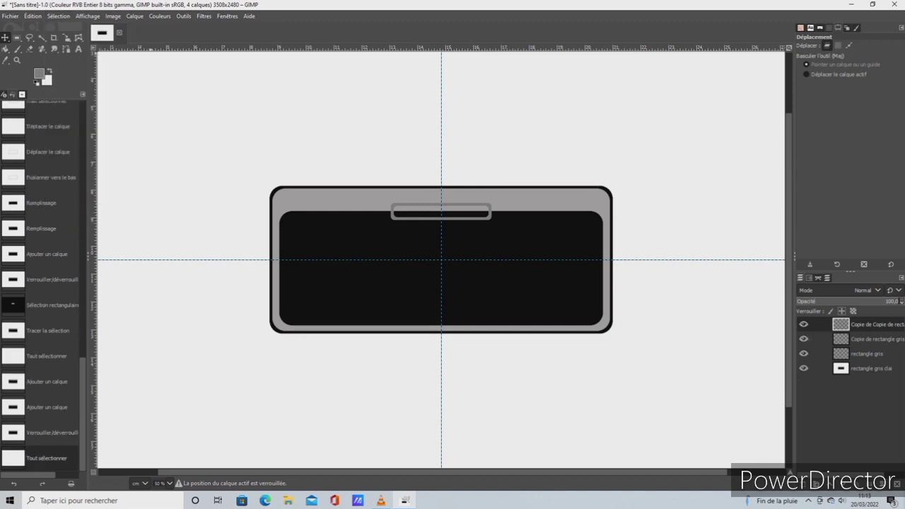
{"action": "left_click", "coordinate": [867, 354]}
{"action": "left_click", "coordinate": [866, 339]}
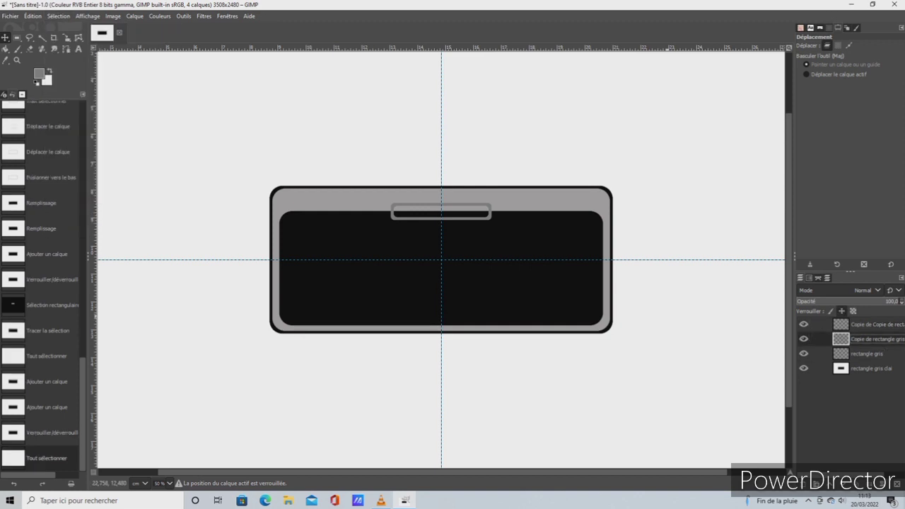
{"action": "left_click_drag", "start_coordinate": [490, 217], "coordinate": [490, 240]}
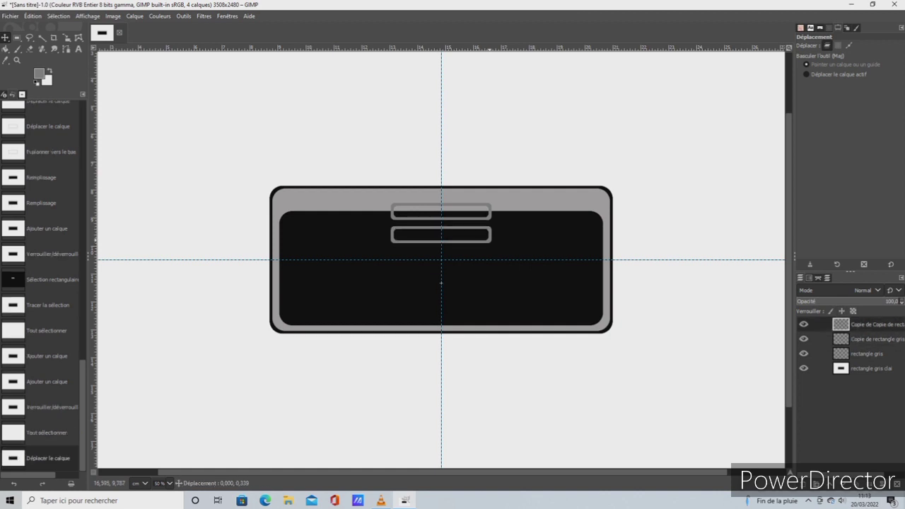
{"action": "left_click_drag", "start_coordinate": [441, 282], "coordinate": [441, 279]}
{"action": "left_click_drag", "start_coordinate": [489, 237], "coordinate": [488, 237]}
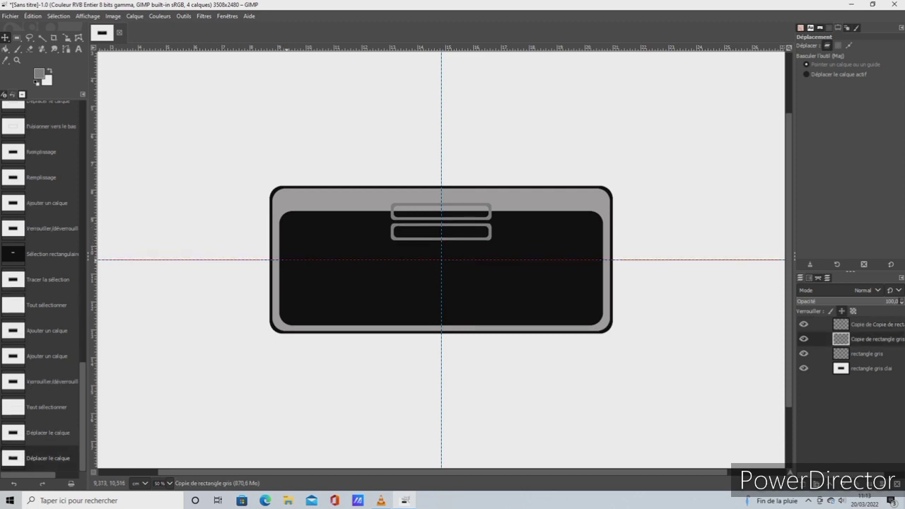
Move the horizontal guide up to just below the second bar and nudge that bar slightly upward
{"action": "left_click_drag", "start_coordinate": [287, 259], "coordinate": [284, 220]}
{"action": "left_click_drag", "start_coordinate": [287, 211], "coordinate": [291, 245]}
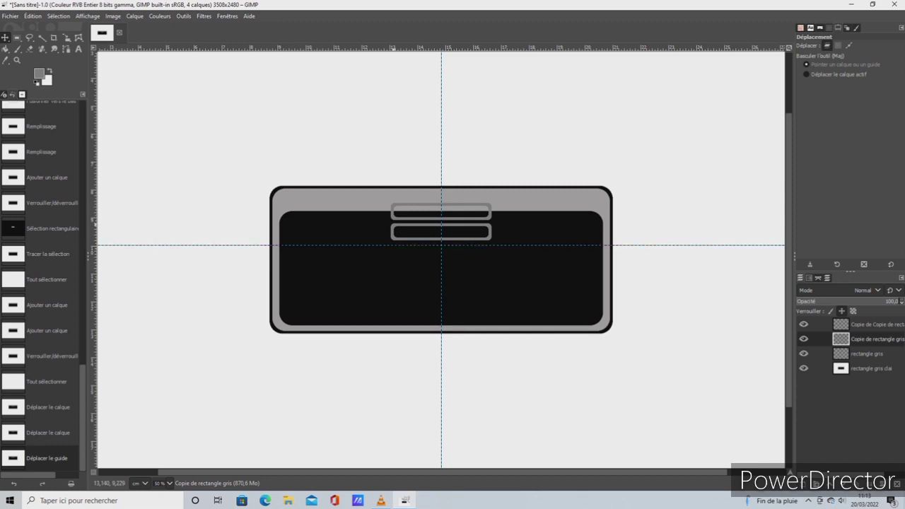
{"action": "left_click", "coordinate": [441, 280]}
{"action": "left_click_drag", "start_coordinate": [393, 224], "coordinate": [393, 223]}
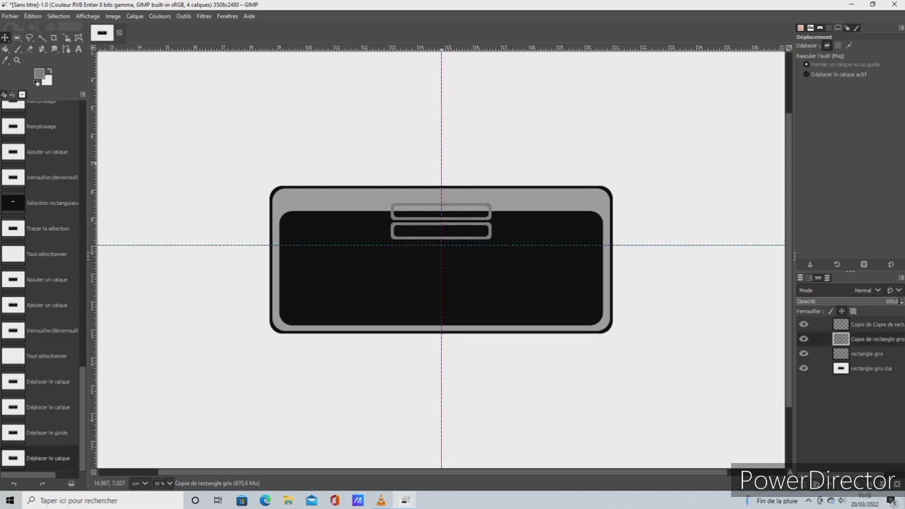
Move the vertical guide to the bars' left edge, then add a vertical guide at 50 % and move it to their right edge
{"action": "left_click_drag", "start_coordinate": [441, 150], "coordinate": [390, 148]}
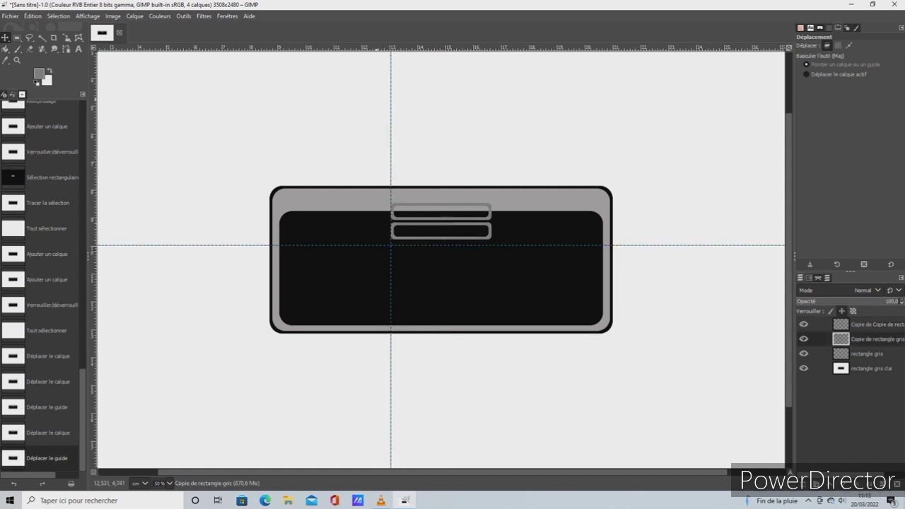
{"action": "left_click", "coordinate": [113, 15]}
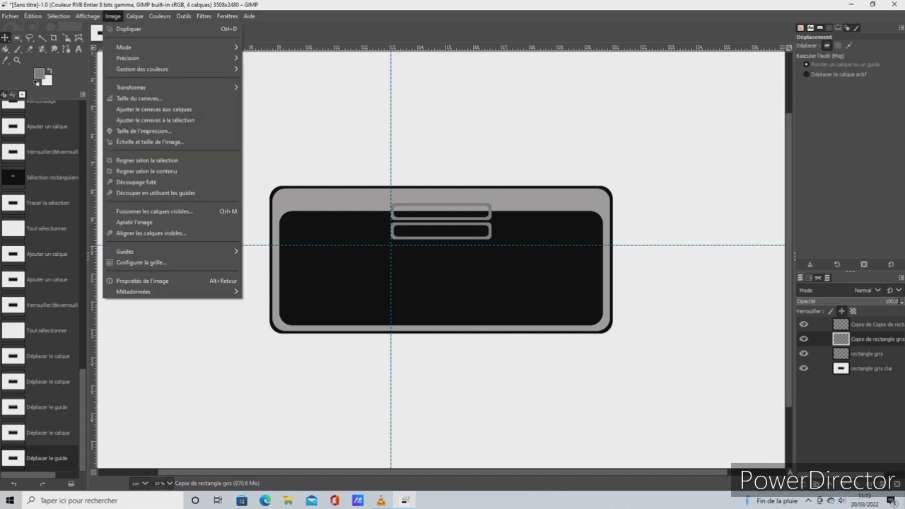
{"action": "mouse_move", "coordinate": [176, 251]}
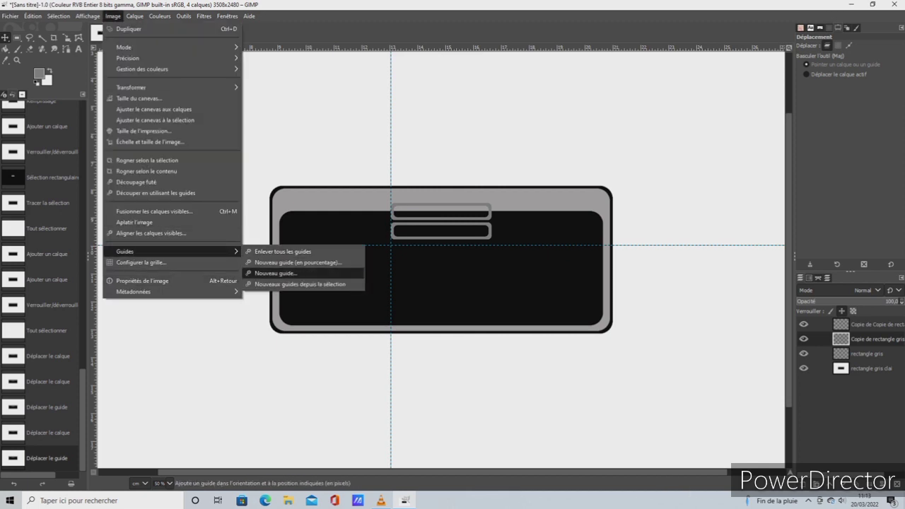
{"action": "left_click", "coordinate": [297, 262]}
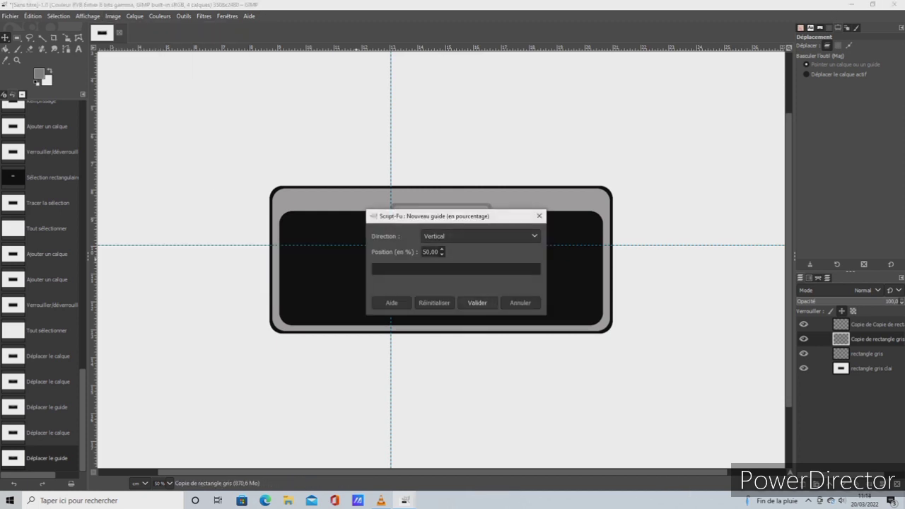
{"action": "left_click", "coordinate": [477, 303]}
{"action": "left_click_drag", "start_coordinate": [441, 124], "coordinate": [492, 130]}
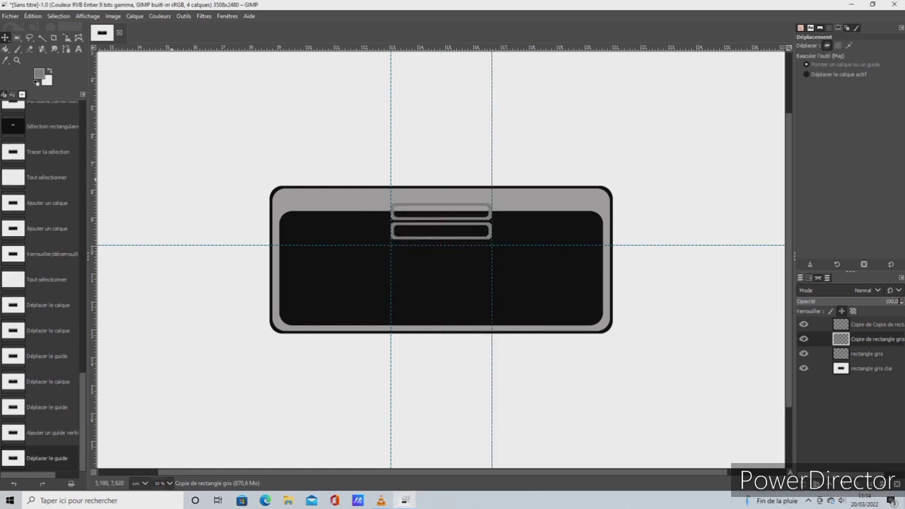
Adjust the left vertical guide and lower the second bar to fit against the horizontal guide between the vertical guides
{"action": "left_click_drag", "start_coordinate": [391, 237], "coordinate": [437, 241]}
{"action": "left_click_drag", "start_coordinate": [436, 240], "coordinate": [437, 224]}
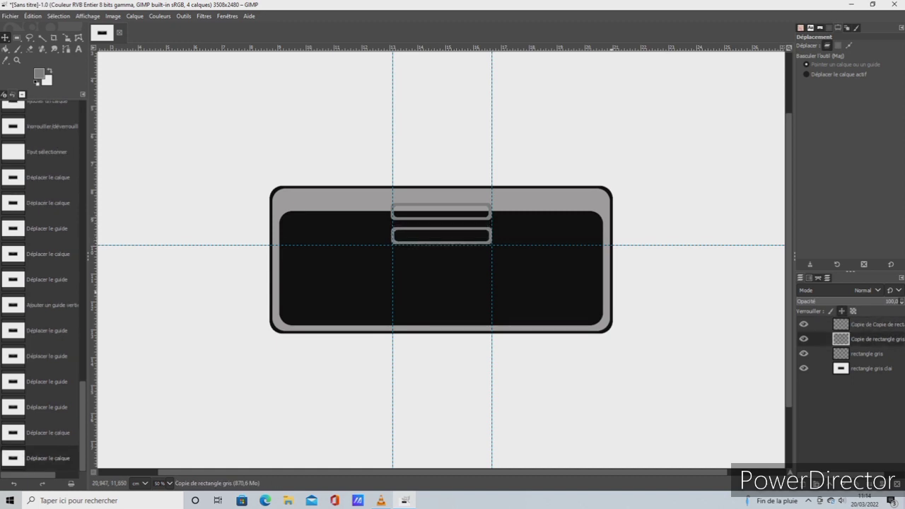
Unlock the position of the other bar copy's layer and move that bar down to just below the horizontal guide
{"action": "left_click", "coordinate": [867, 353]}
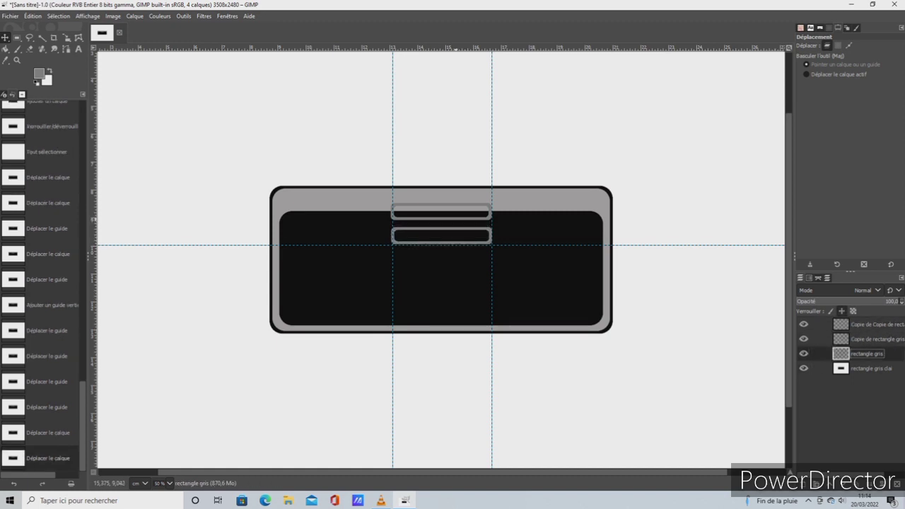
{"action": "left_click", "coordinate": [453, 219]}
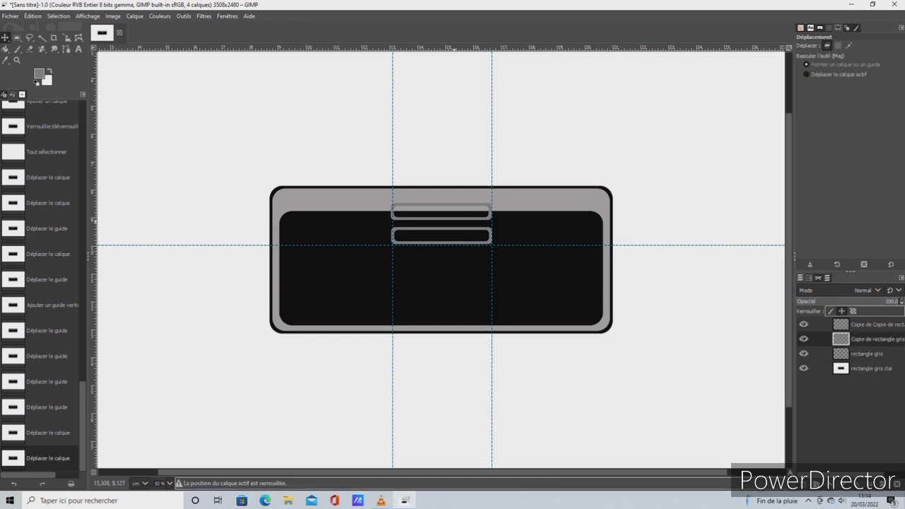
{"action": "left_click", "coordinate": [453, 219]}
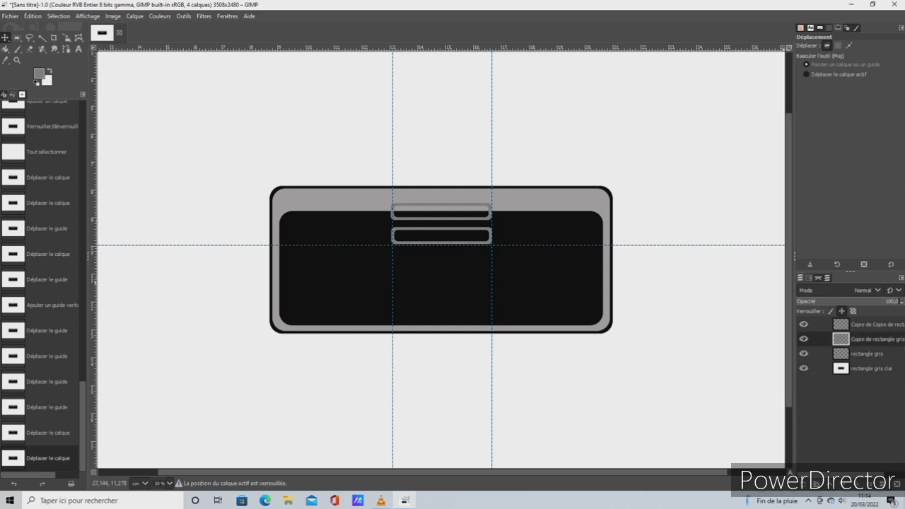
{"action": "left_click", "coordinate": [842, 311]}
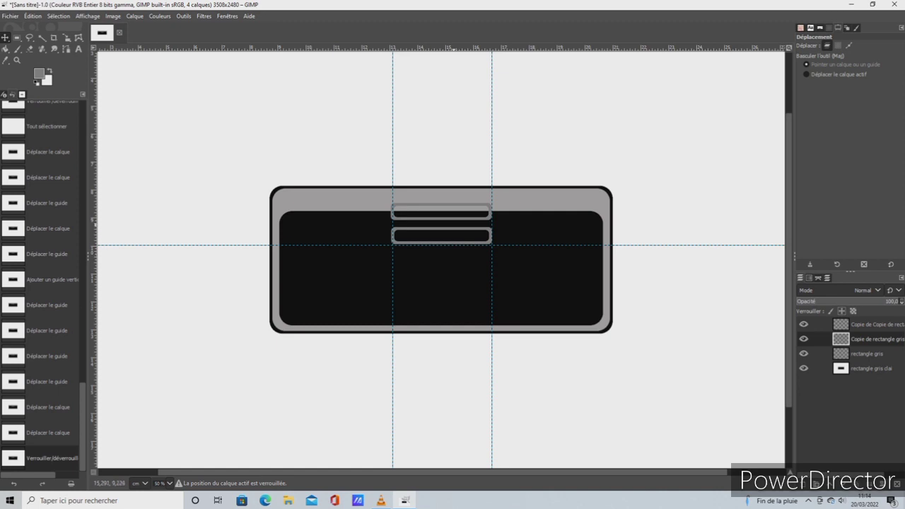
{"action": "left_click_drag", "start_coordinate": [440, 258], "coordinate": [444, 309]}
{"action": "left_click", "coordinate": [465, 228]}
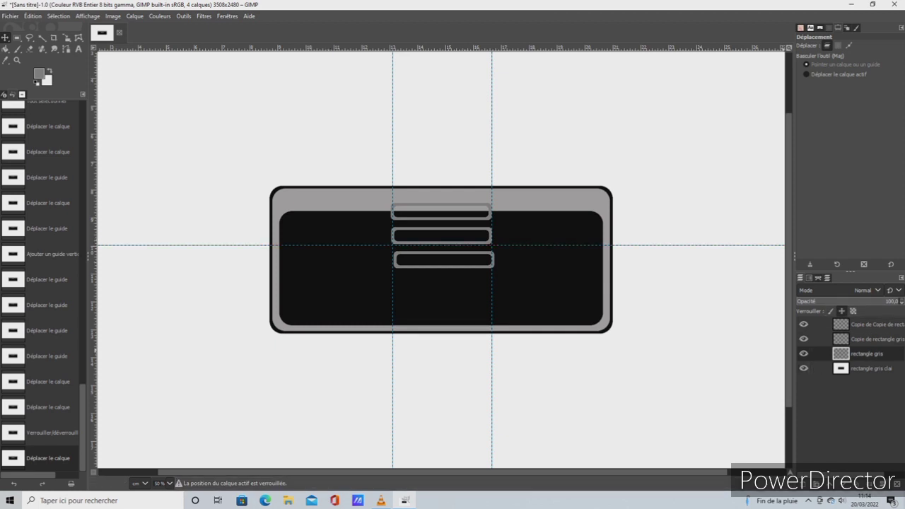
{"action": "left_click", "coordinate": [868, 325]}
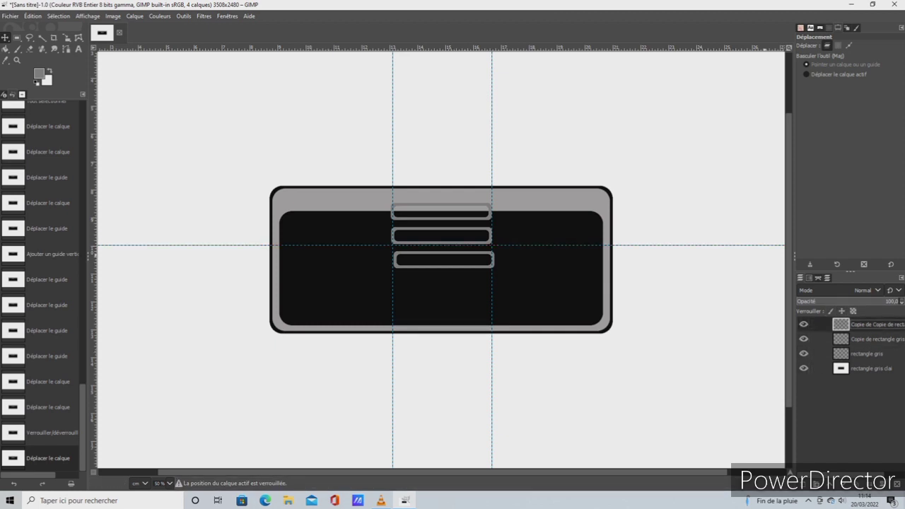
{"action": "left_click_drag", "start_coordinate": [477, 217], "coordinate": [478, 219]}
{"action": "left_click", "coordinate": [33, 15]}
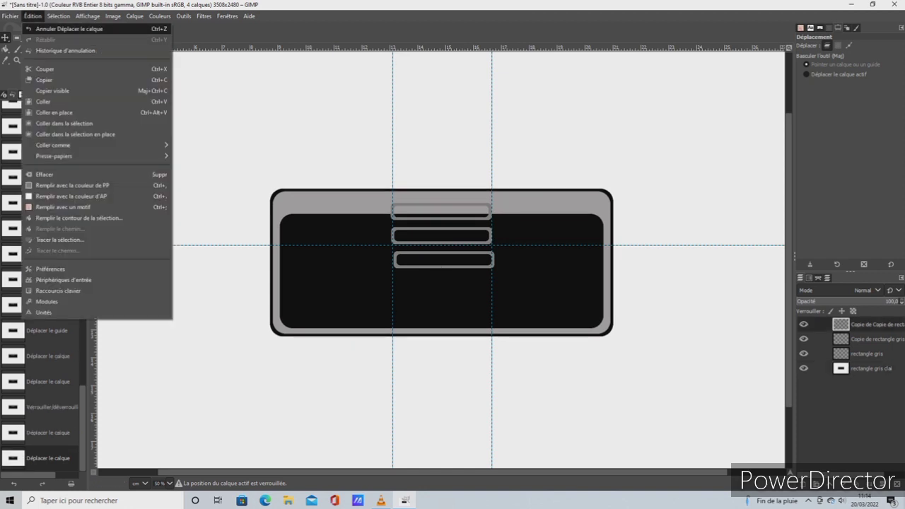
{"action": "left_click", "coordinate": [56, 26]}
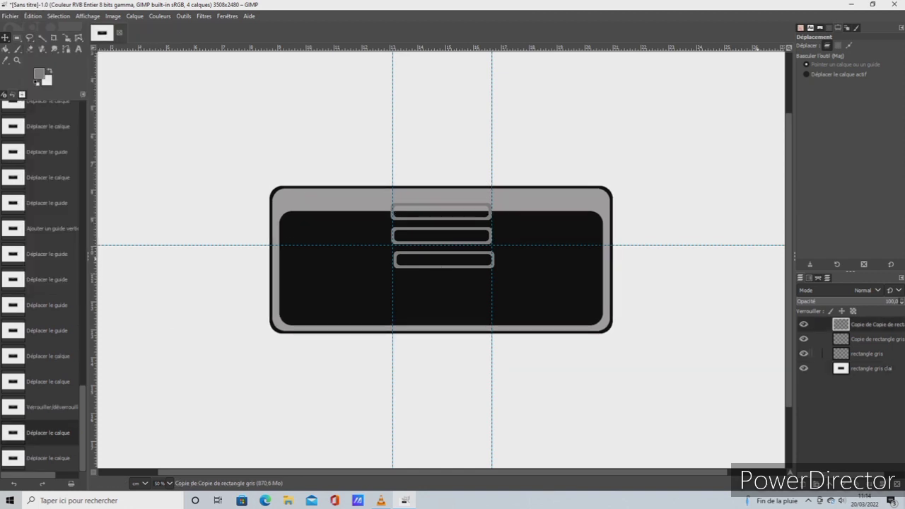
Select the "rectangle gris" layer and move the lowest grey bar slightly down so it lines up between the vertical guides
{"action": "left_click", "coordinate": [867, 353]}
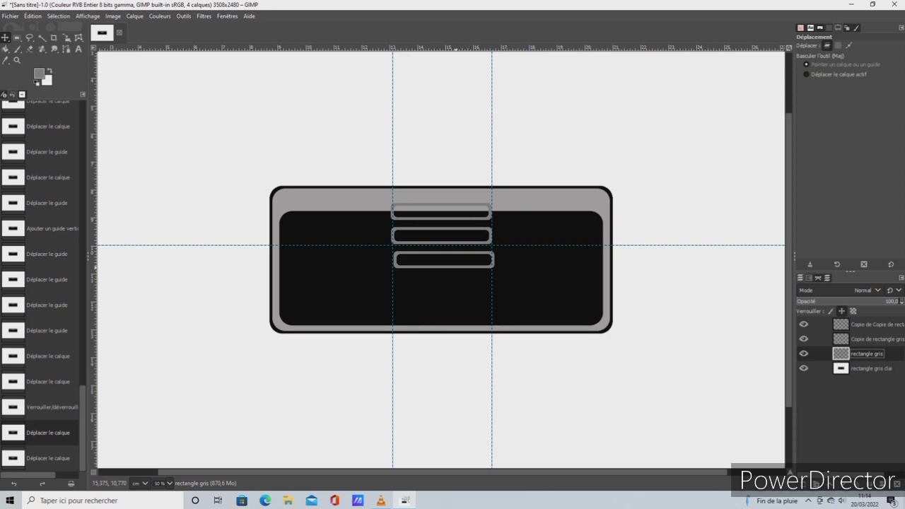
{"action": "left_click_drag", "start_coordinate": [455, 267], "coordinate": [454, 273]}
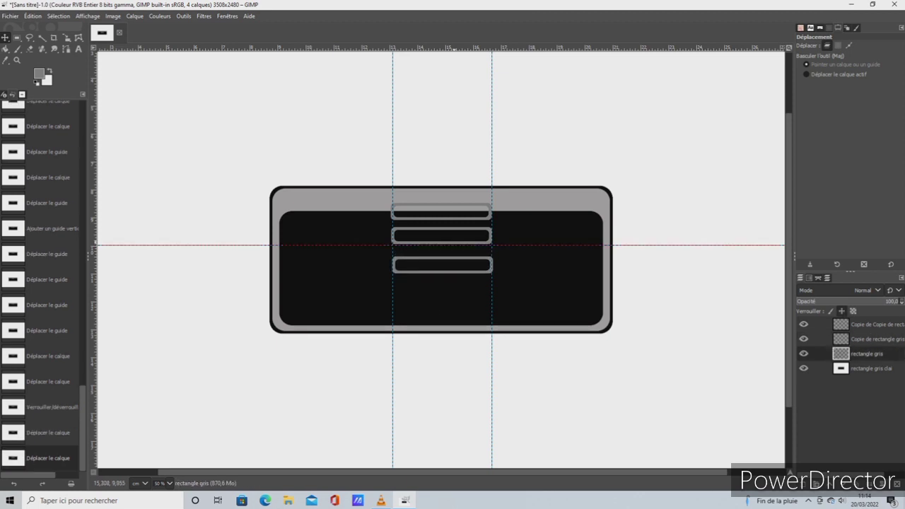
{"action": "left_click_drag", "start_coordinate": [453, 239], "coordinate": [455, 245]}
{"action": "left_click", "coordinate": [455, 245]}
{"action": "left_click", "coordinate": [32, 16]}
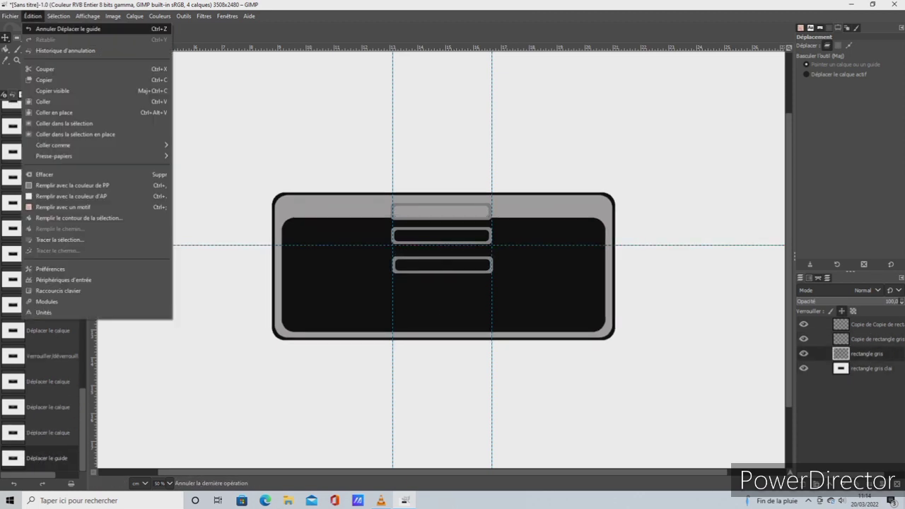
{"action": "left_click", "coordinate": [67, 29]}
{"action": "left_click", "coordinate": [32, 16]}
{"action": "left_click", "coordinate": [68, 29]}
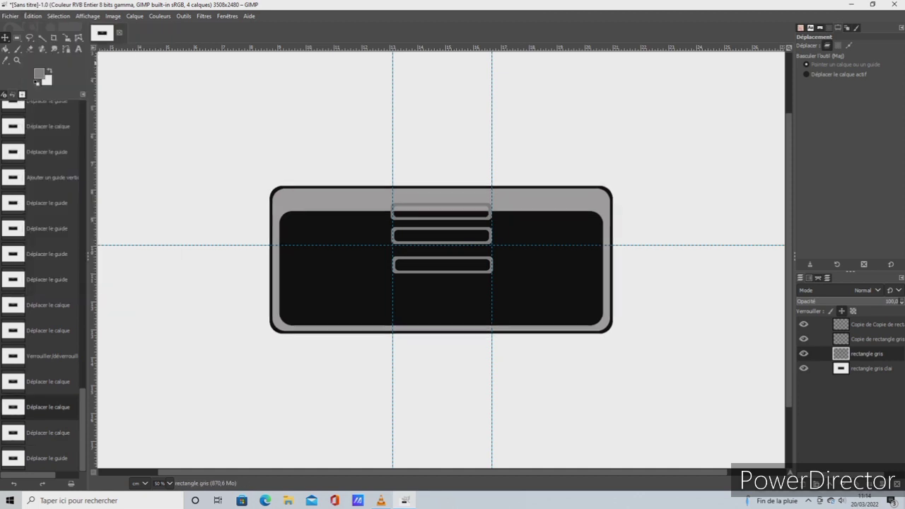
{"action": "left_click", "coordinate": [868, 339]}
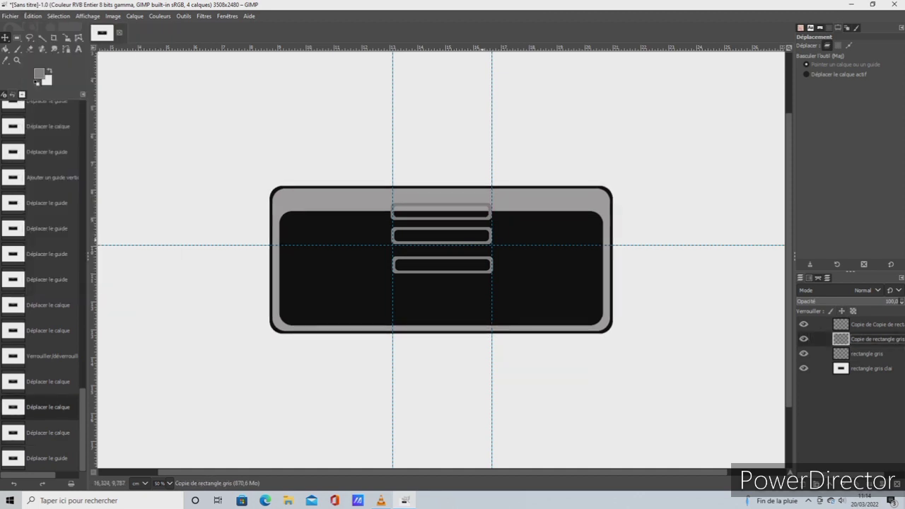
{"action": "left_click_drag", "start_coordinate": [441, 263], "coordinate": [441, 266]}
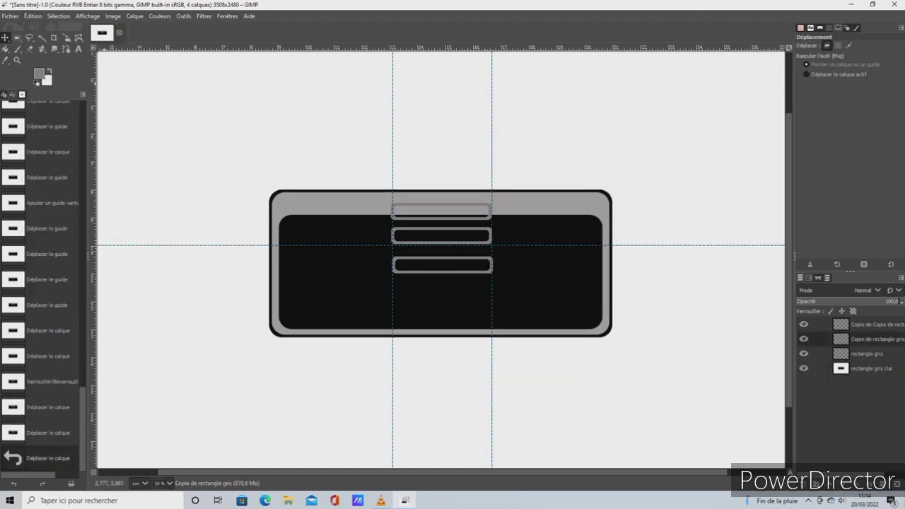
{"action": "left_click", "coordinate": [32, 17]}
{"action": "left_click", "coordinate": [64, 29]}
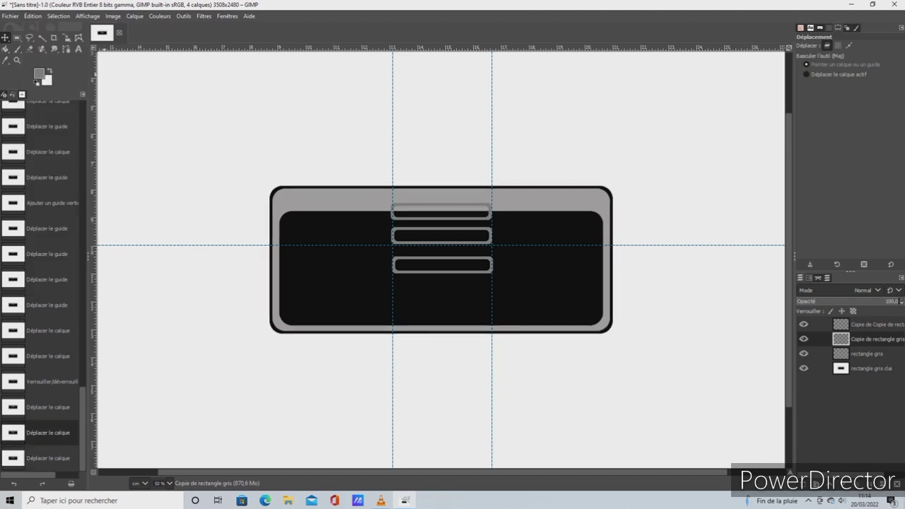
{"action": "left_click", "coordinate": [817, 353]}
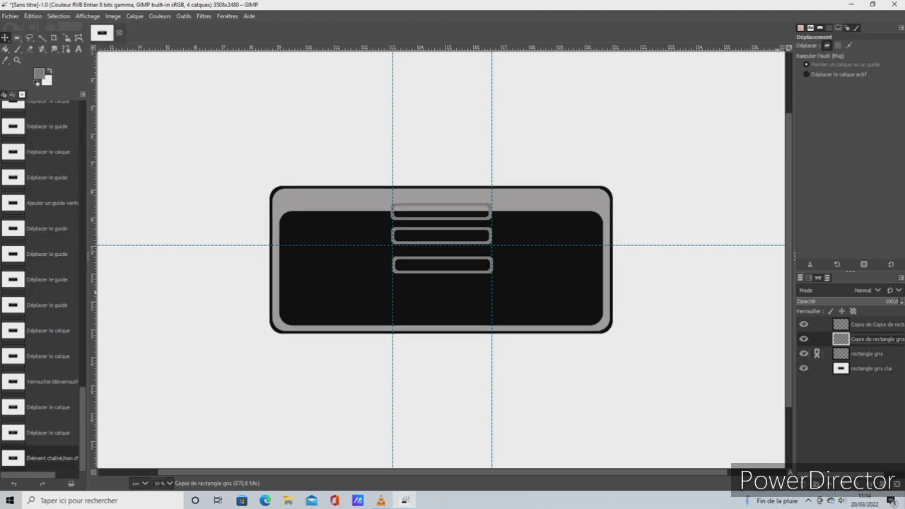
{"action": "left_click", "coordinate": [817, 353]}
{"action": "left_click", "coordinate": [817, 368]}
{"action": "mouse_move", "coordinate": [440, 263]}
{"action": "left_mouse_down"}
{"action": "mouse_move", "coordinate": [452, 290]}
{"action": "mouse_move", "coordinate": [447, 275]}
{"action": "left_mouse_up"}
{"action": "left_click", "coordinate": [33, 16]}
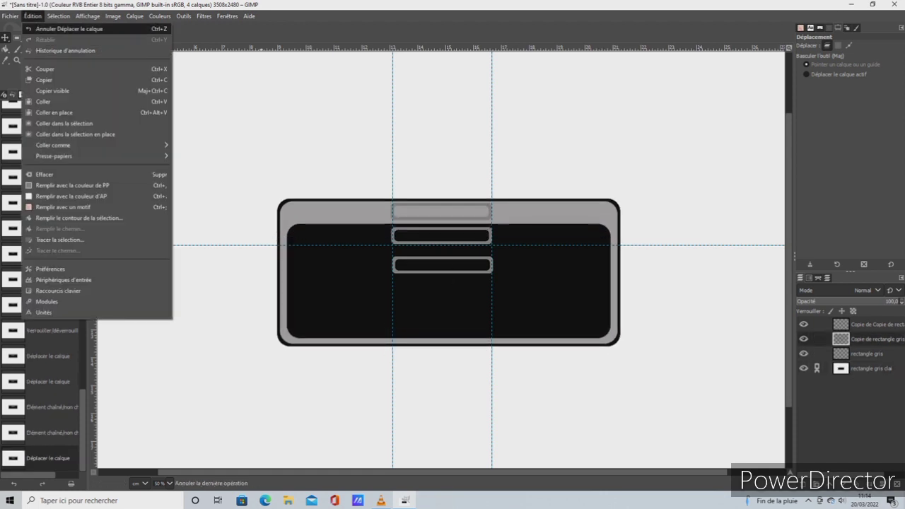
{"action": "left_click", "coordinate": [56, 27]}
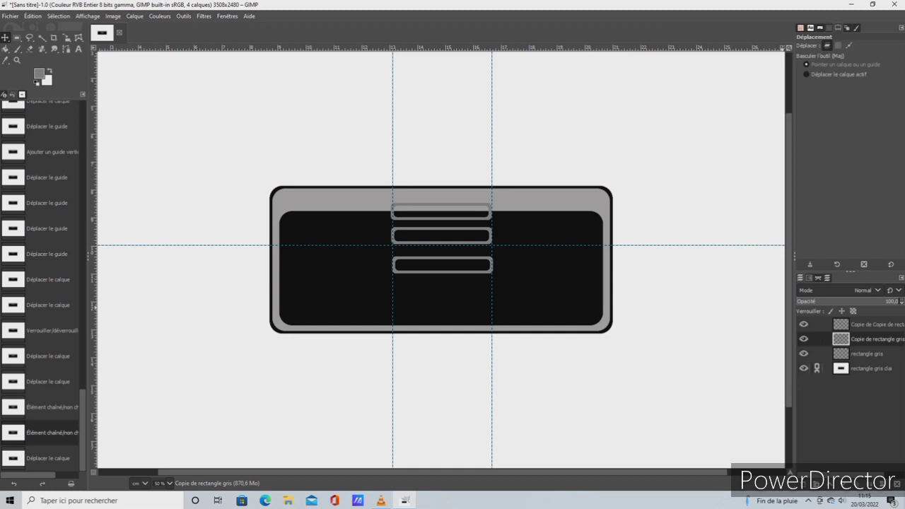
{"action": "left_click", "coordinate": [817, 369]}
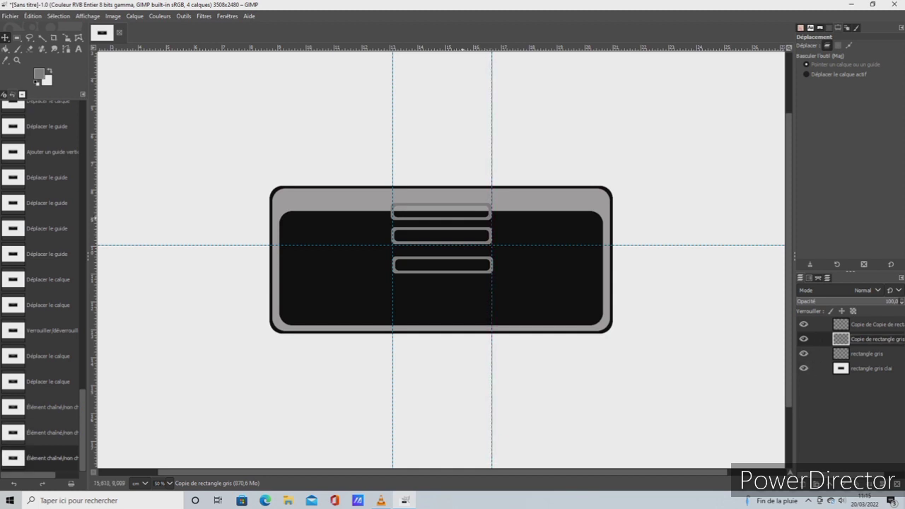
Unlock the position of the "rectangle gris" layer and move the top bar down about 0.25 cm to the black panel's upper edge
{"action": "left_click", "coordinate": [457, 219]}
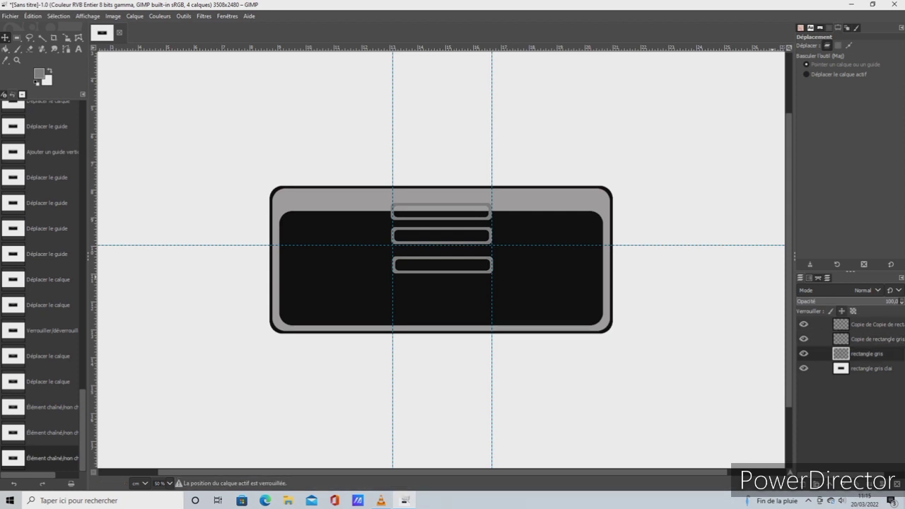
{"action": "left_click", "coordinate": [841, 311]}
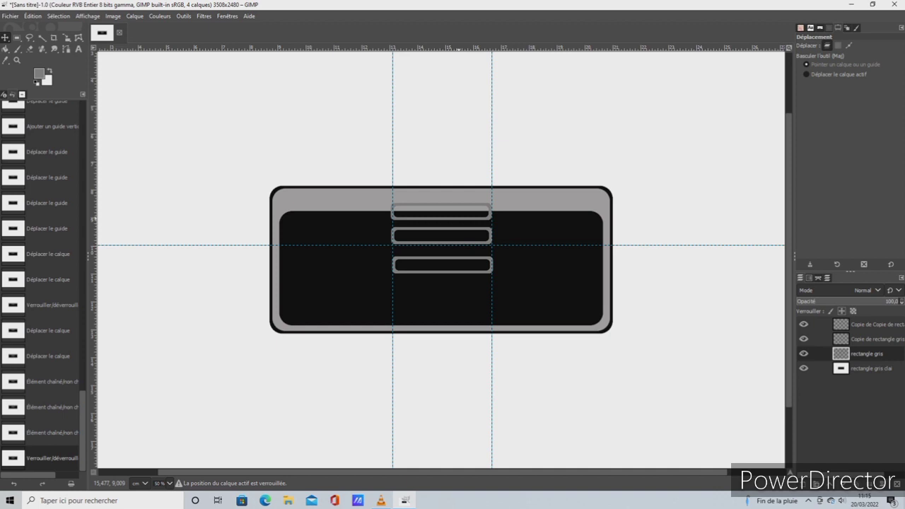
{"action": "left_click_drag", "start_coordinate": [447, 261], "coordinate": [441, 267]}
{"action": "left_click", "coordinate": [441, 267]}
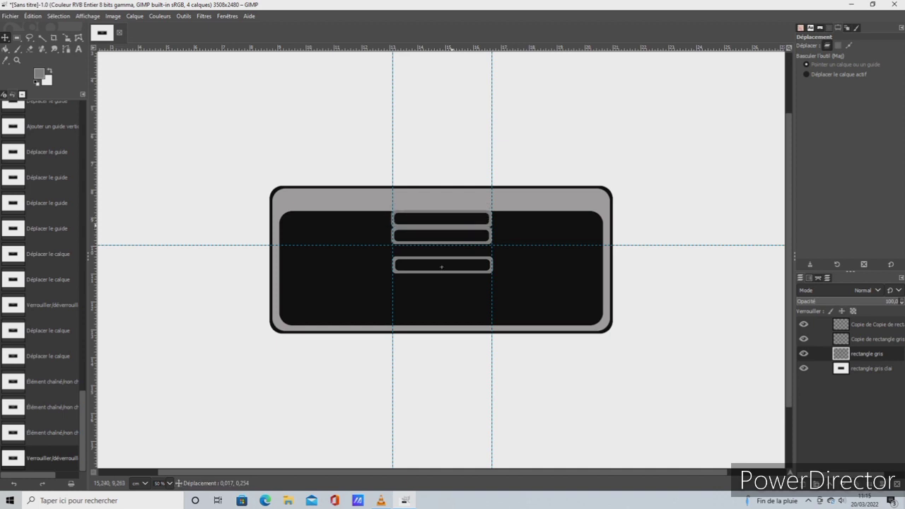
{"action": "left_click_drag", "start_coordinate": [452, 225], "coordinate": [451, 225]}
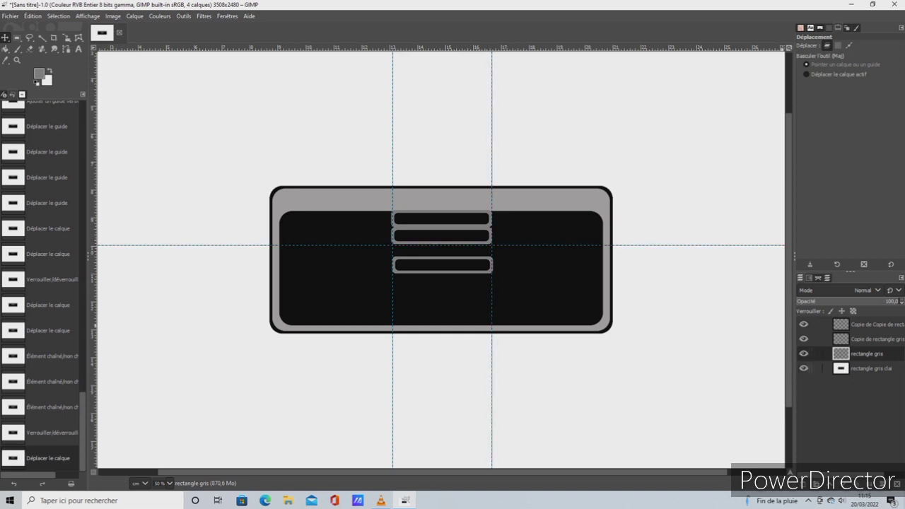
Move the horizontal guide down near the black panel's lower edge and space the second and third bars evenly below the top bar
{"action": "left_click", "coordinate": [868, 339]}
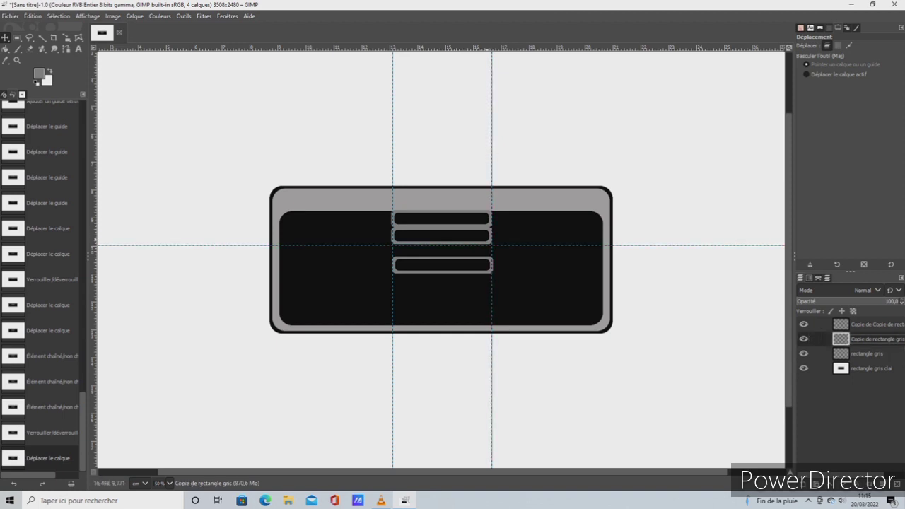
{"action": "left_click_drag", "start_coordinate": [495, 245], "coordinate": [442, 286]}
{"action": "left_click_drag", "start_coordinate": [444, 245], "coordinate": [444, 245]}
{"action": "left_click_drag", "start_coordinate": [451, 259], "coordinate": [451, 257]}
{"action": "left_click_drag", "start_coordinate": [442, 311], "coordinate": [441, 307]}
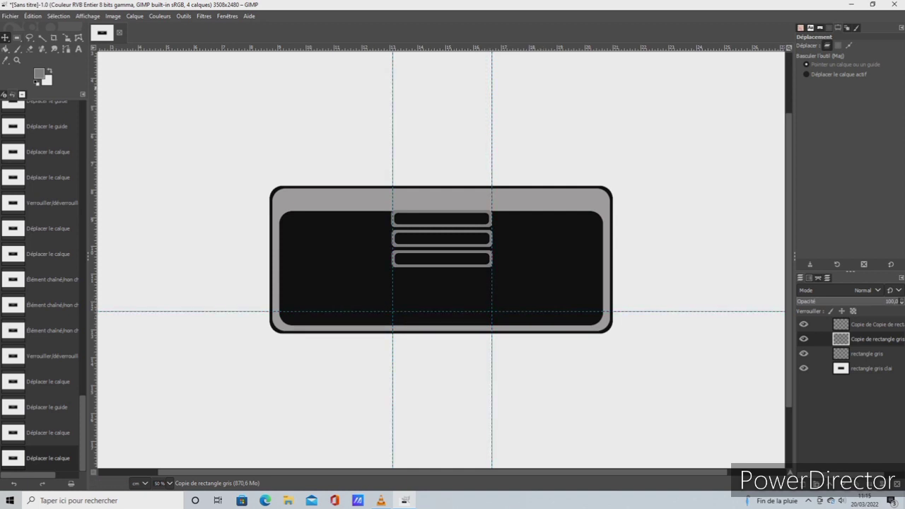
Add a new transparent layer named "rectangme bouton" above the bar layers
{"action": "left_click", "coordinate": [859, 324]}
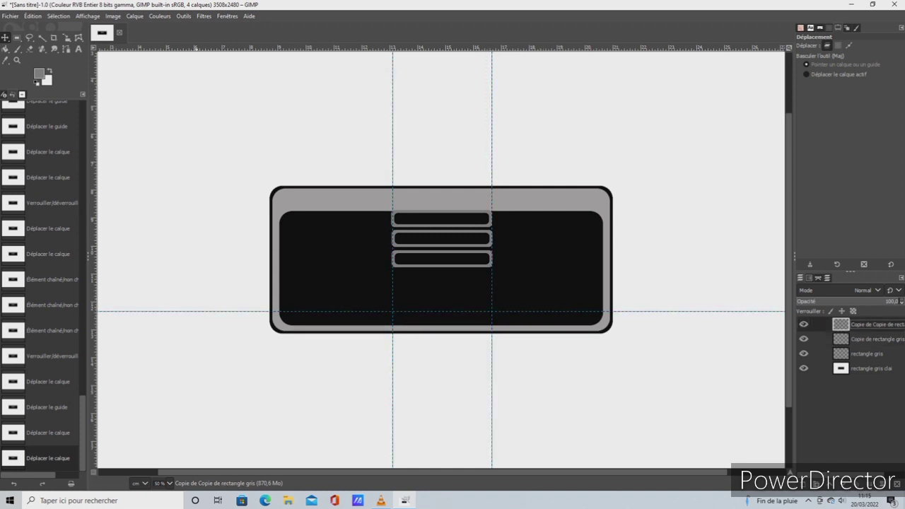
{"action": "left_click", "coordinate": [135, 16]}
{"action": "left_click", "coordinate": [157, 29]}
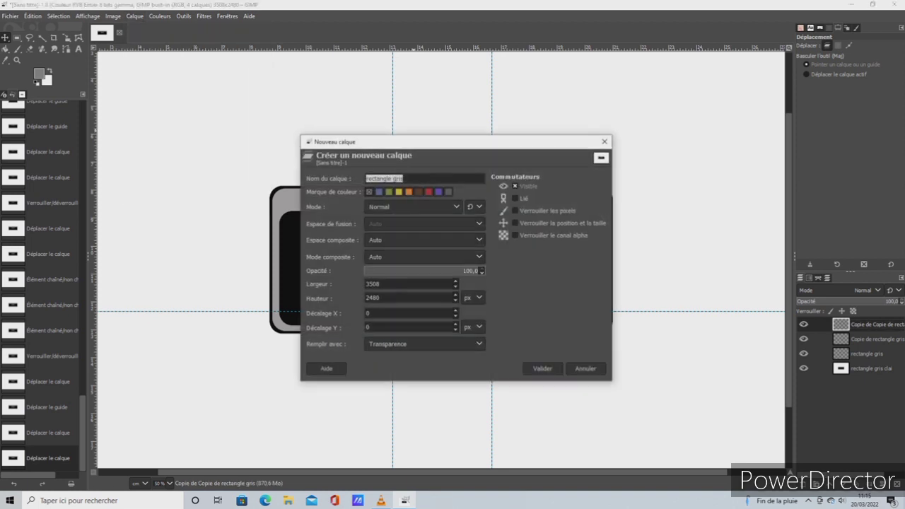
{"action": "type", "text": "rectangme bouton"}
{"action": "key", "text": "Return"}
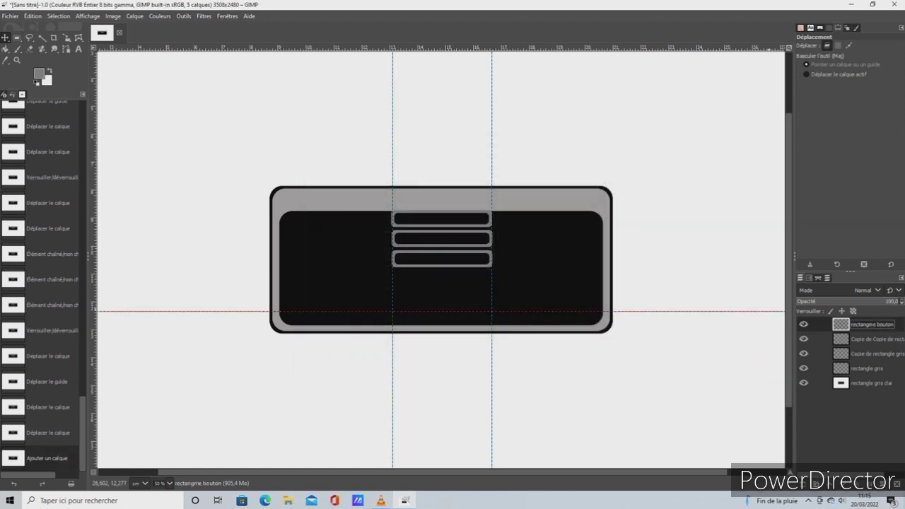
{"action": "double_click", "coordinate": [811, 324]}
{"action": "key", "text": "Escape"}
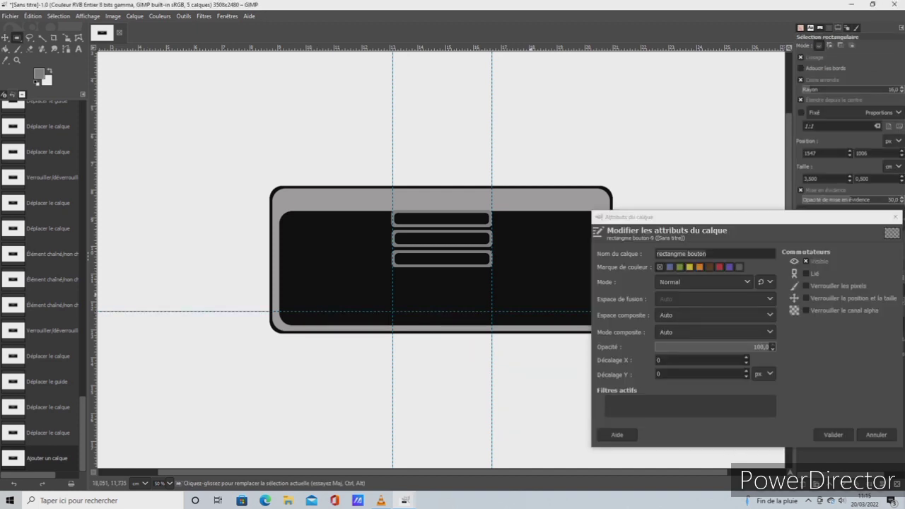
{"action": "key", "text": "Escape"}
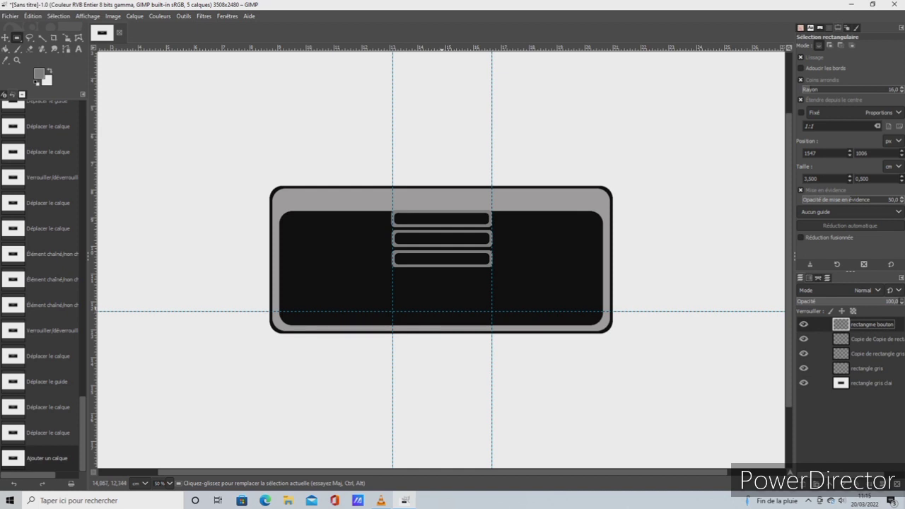
Draw a rounded rectangular selection about 3.5 cm wide, centred on the horizontal guide between the vertical guides, and set its height to 1.6 cm
{"action": "left_click_drag", "start_coordinate": [442, 312], "coordinate": [491, 301]}
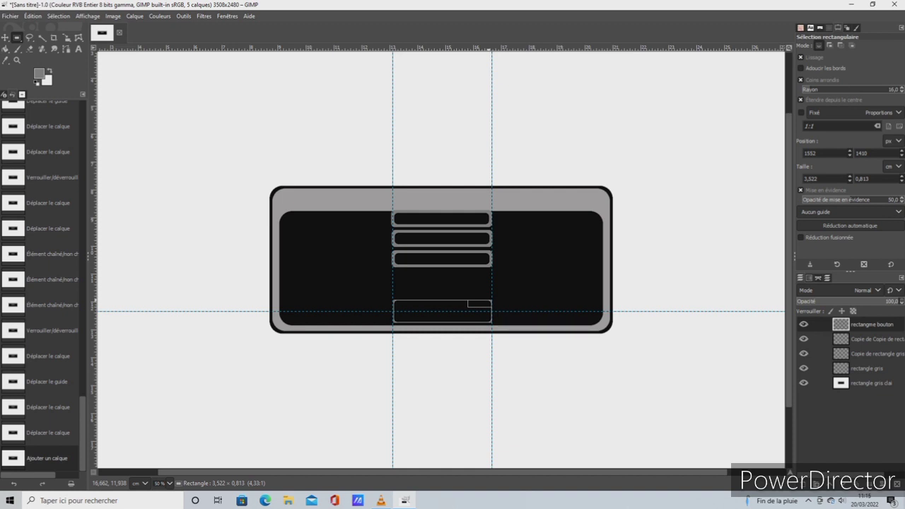
{"action": "left_click_drag", "start_coordinate": [491, 301], "coordinate": [491, 301]}
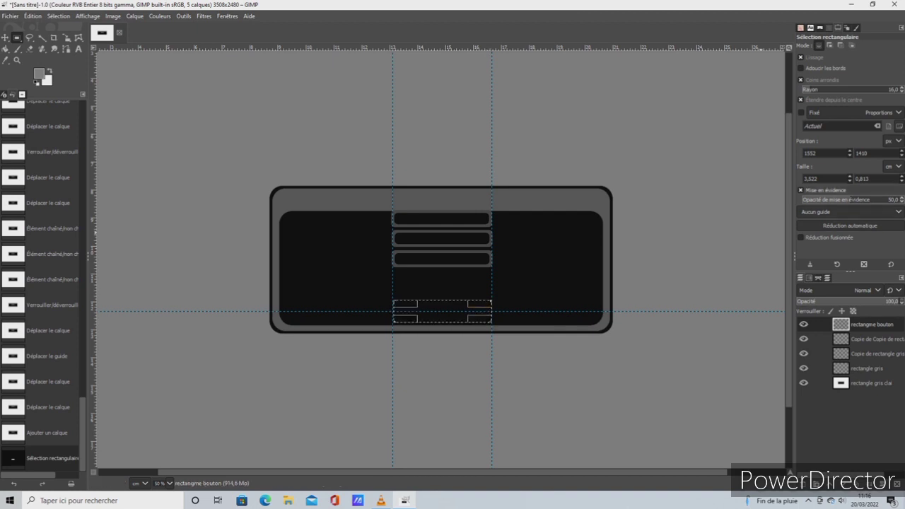
{"action": "double_click", "coordinate": [862, 179]}
{"action": "key", "text": "BackSpace"}
{"action": "type", "text": "1,6"}
{"action": "key", "text": "Return"}
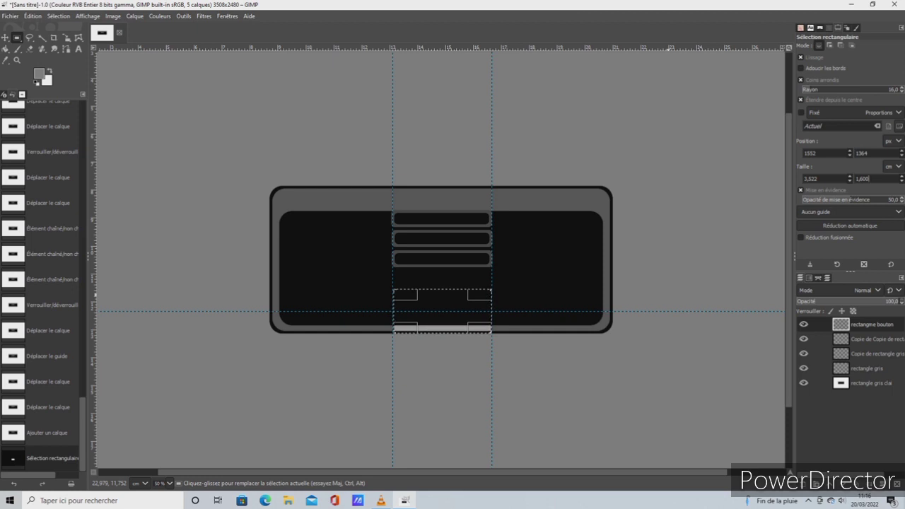
Set the rounded selection's height to 1.1 cm
{"action": "key", "text": "BackSpace"}
{"action": "key", "text": "BackSpace"}
{"action": "key", "text": "BackSpace"}
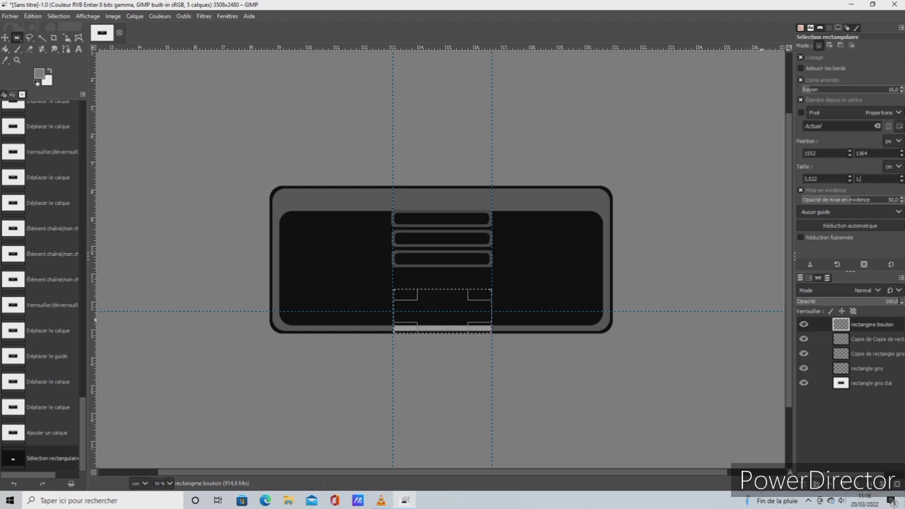
{"action": "type", "text": "1"}
{"action": "key", "text": "Return"}
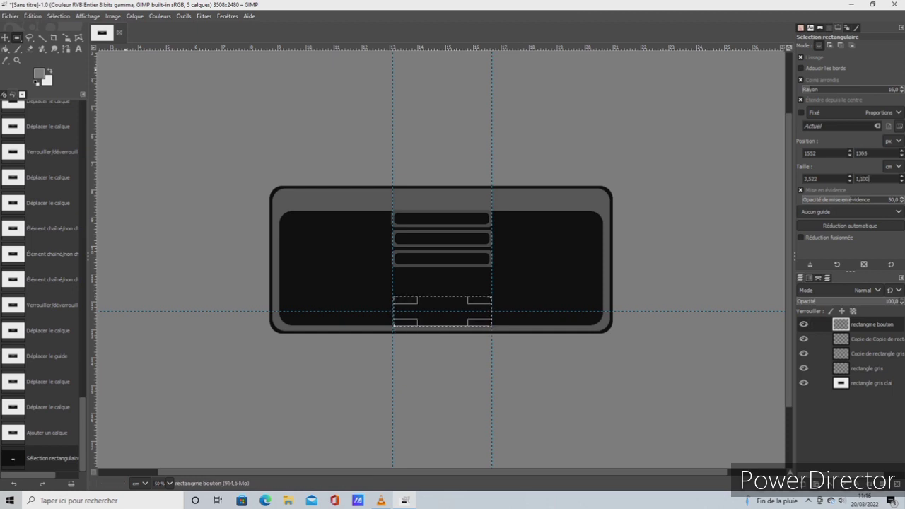
Stroke the rounded selection with a 12 px solid line in the grey foreground colour, and select the whole image
{"action": "left_click", "coordinate": [32, 16]}
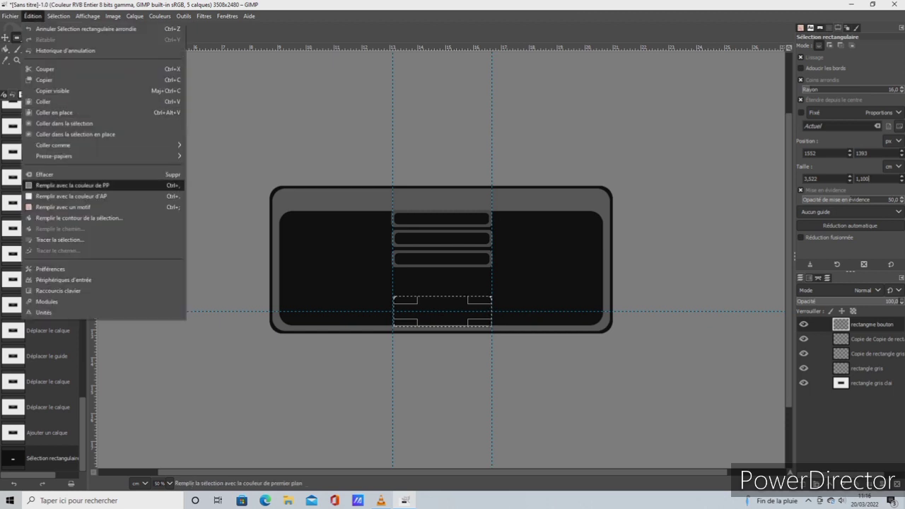
{"action": "left_click", "coordinate": [63, 240]}
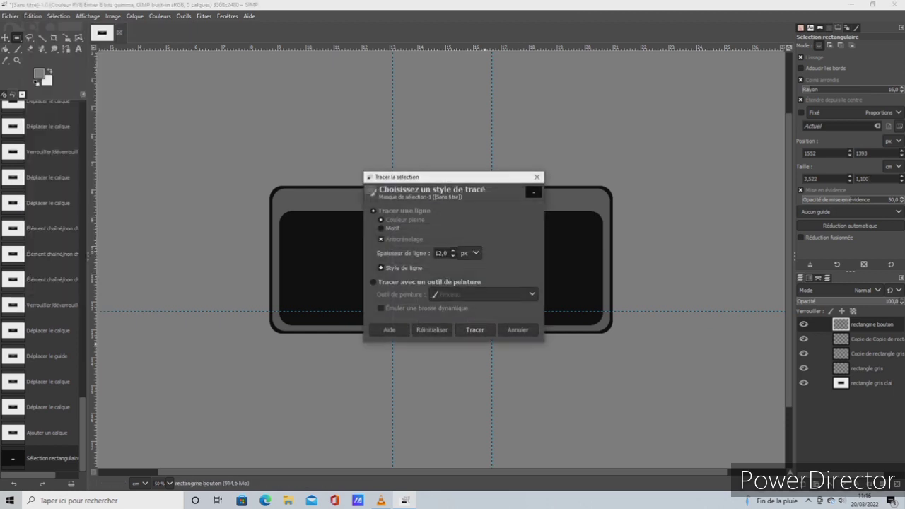
{"action": "left_click", "coordinate": [475, 329]}
{"action": "left_click", "coordinate": [32, 16]}
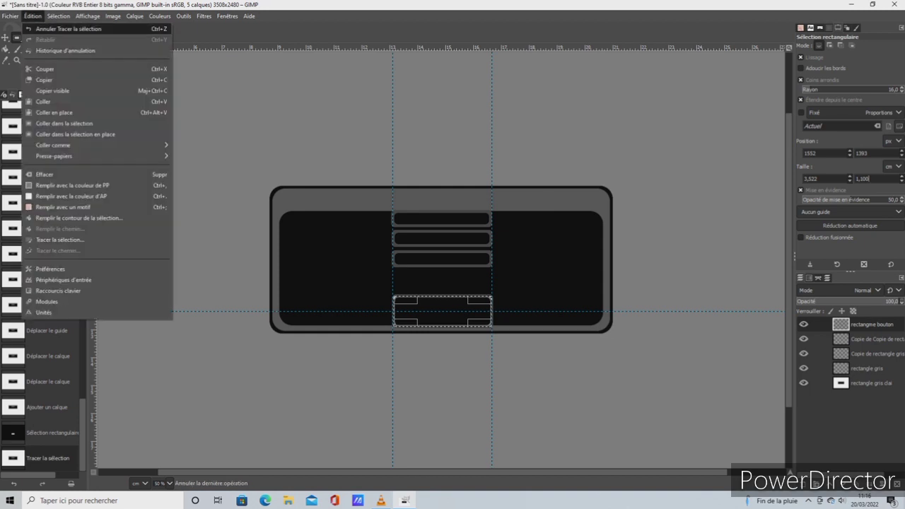
{"action": "left_click", "coordinate": [64, 29]}
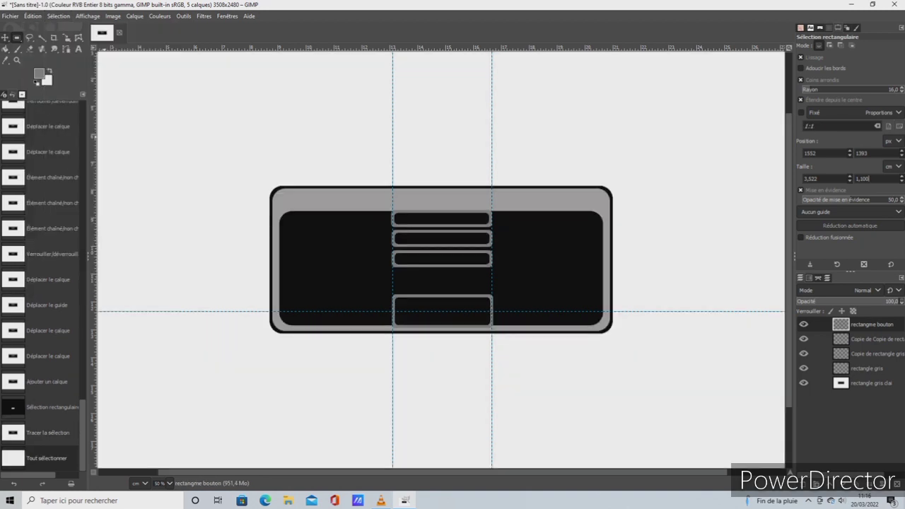
Move the outlined button rectangle straight up about 0.8 cm to just below the third bar
{"action": "left_click", "coordinate": [4, 37]}
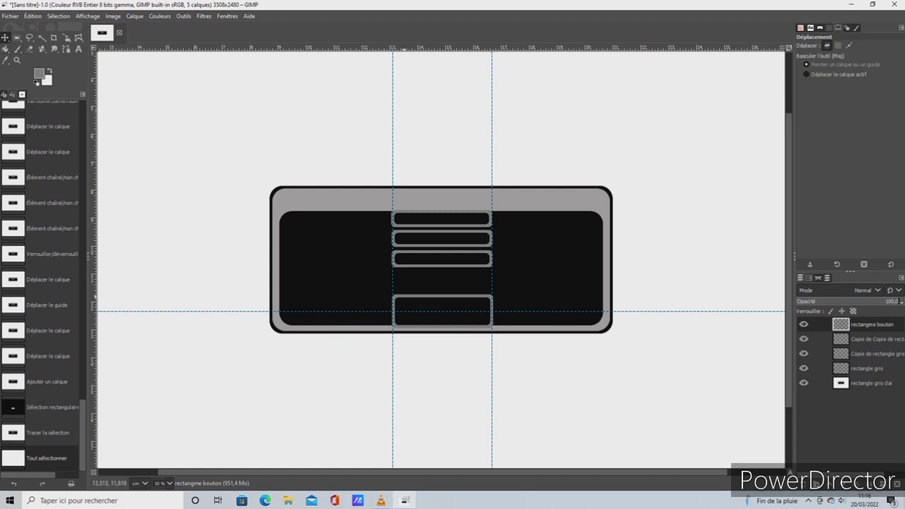
{"action": "left_click_drag", "start_coordinate": [441, 259], "coordinate": [441, 238]}
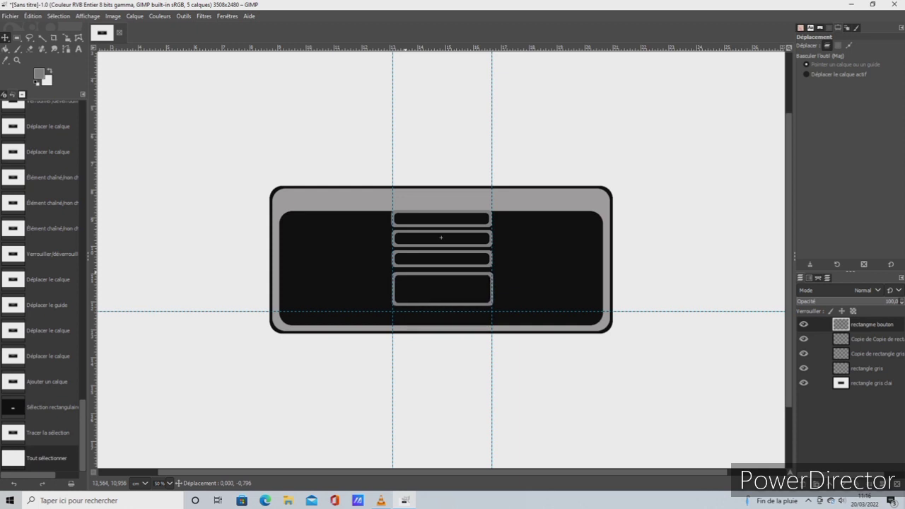
{"action": "left_click_drag", "start_coordinate": [441, 237], "coordinate": [441, 238]}
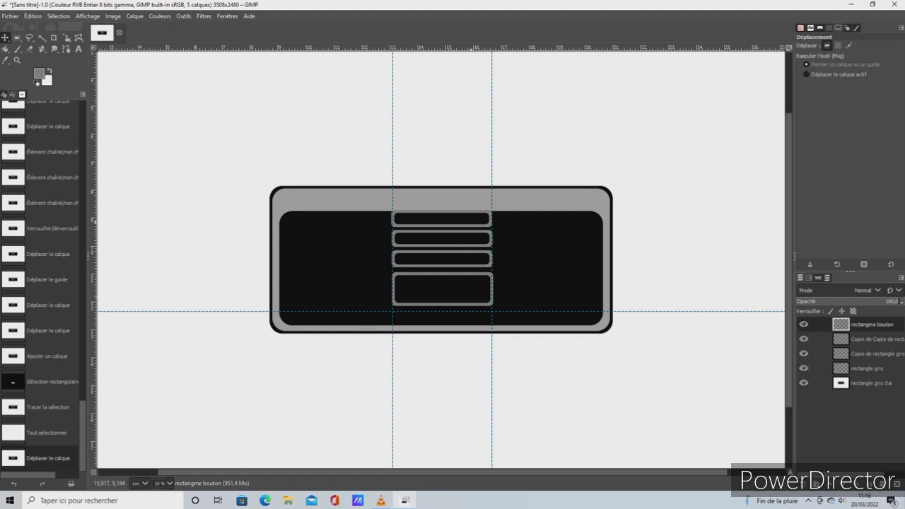
Merge the rectangme bouton layer and the three bar layers down one after another into the rectangle gris clai layer
{"action": "right_click", "coordinate": [844, 324]}
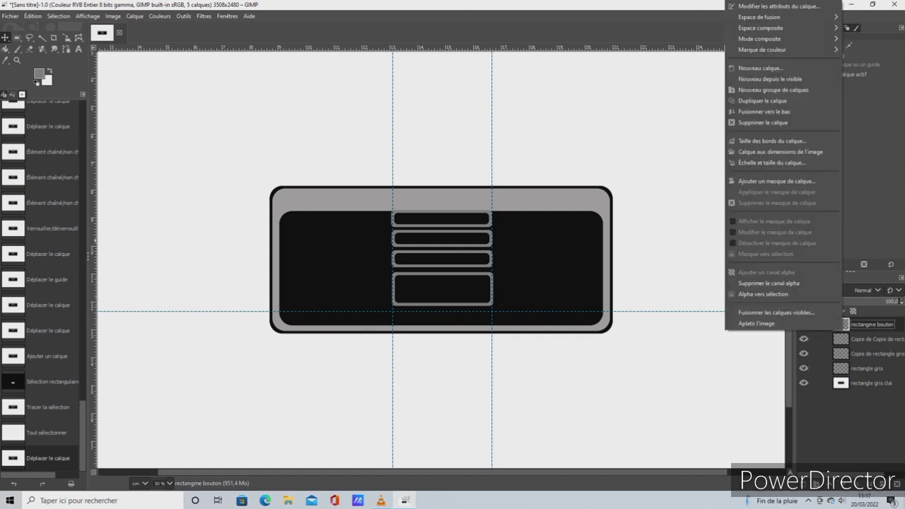
{"action": "left_click", "coordinate": [763, 111]}
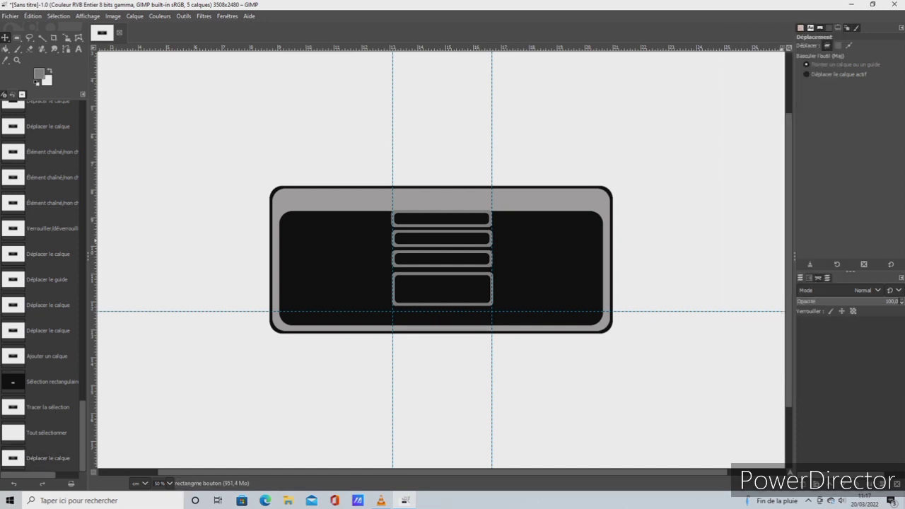
{"action": "right_click", "coordinate": [849, 324]}
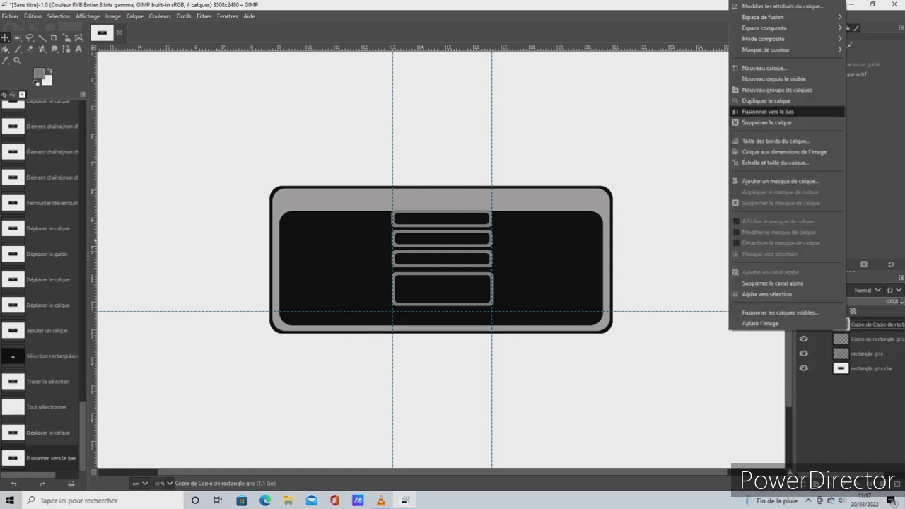
{"action": "left_click", "coordinate": [767, 111]}
{"action": "right_click", "coordinate": [846, 324]}
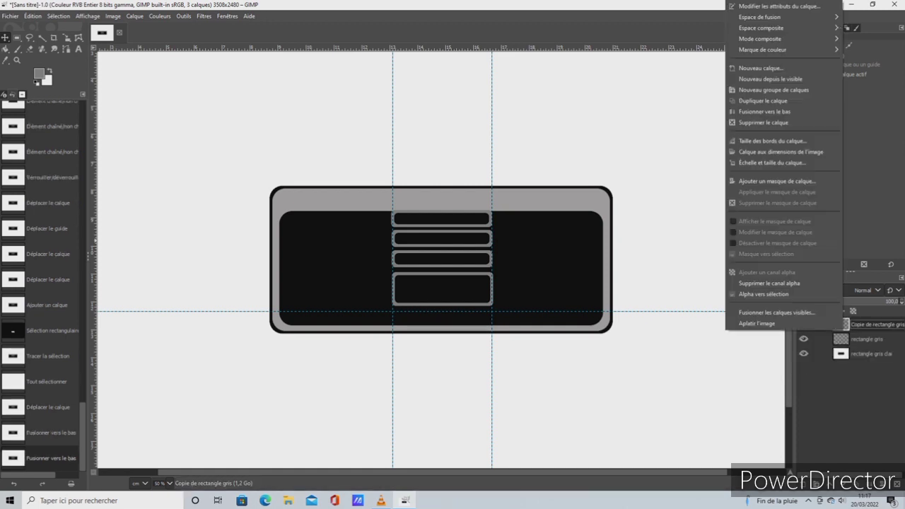
{"action": "left_click", "coordinate": [763, 111]}
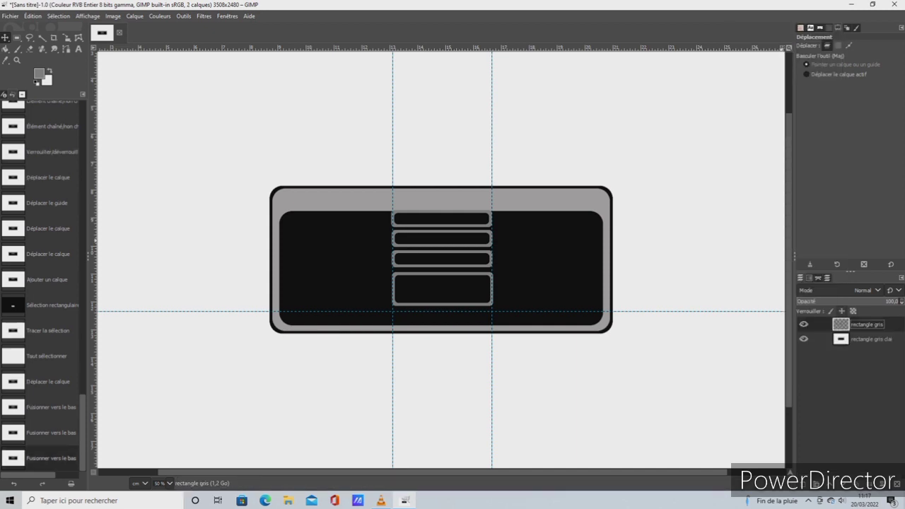
{"action": "right_click", "coordinate": [845, 323]}
{"action": "left_click", "coordinate": [764, 111]}
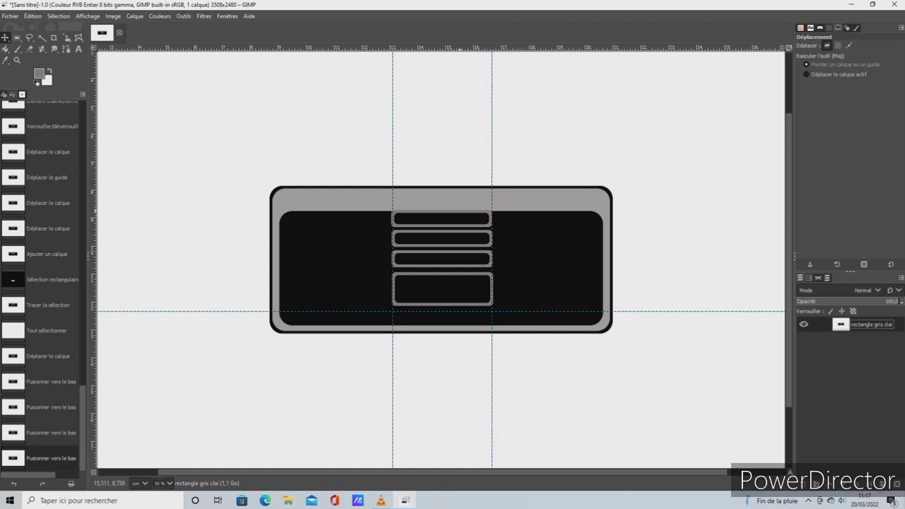
Revert through the undo history to the button rectangle's move, before the layer merges
{"action": "left_click", "coordinate": [48, 228]}
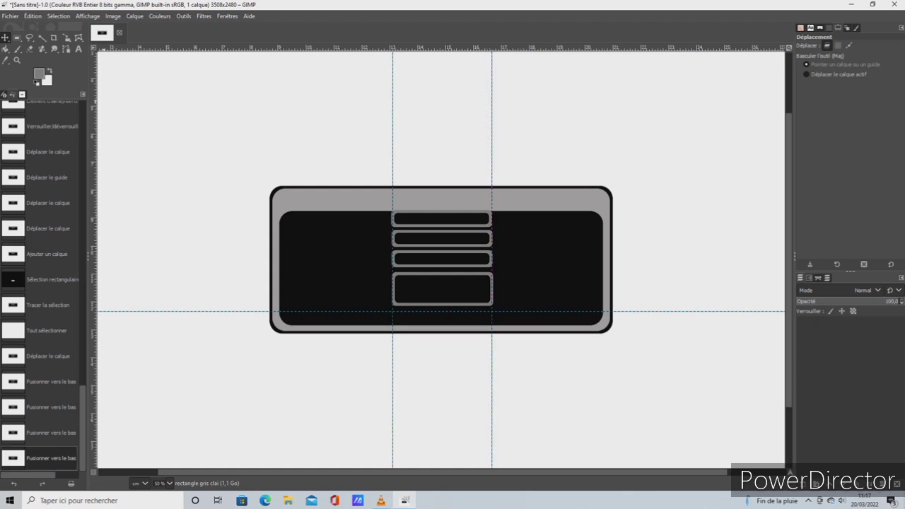
{"action": "left_click", "coordinate": [48, 177]}
{"action": "left_click", "coordinate": [48, 151]}
{"action": "left_click", "coordinate": [49, 177]}
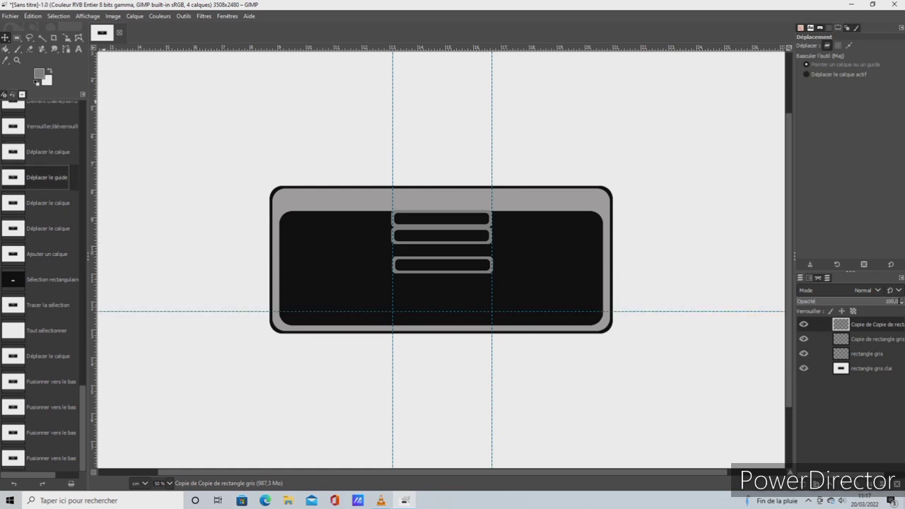
{"action": "left_click", "coordinate": [48, 228]}
{"action": "left_click", "coordinate": [48, 254]}
{"action": "left_click", "coordinate": [48, 279]}
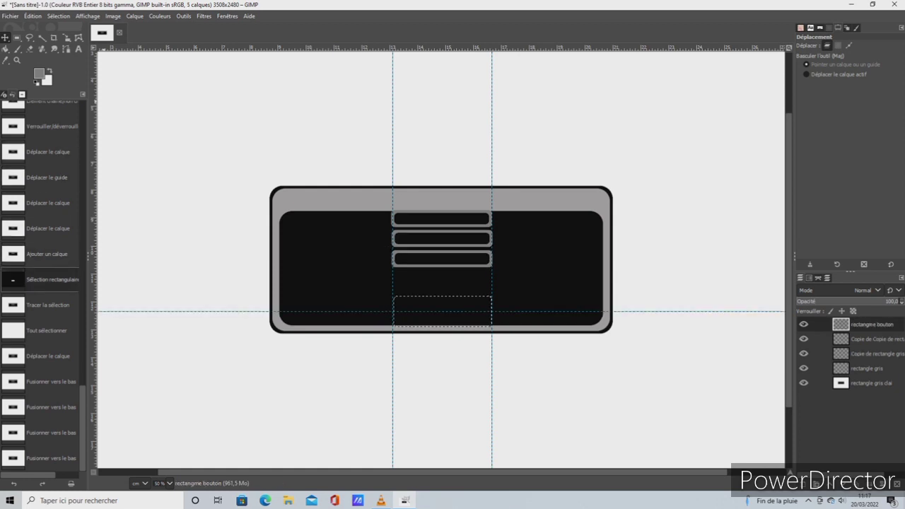
{"action": "left_click", "coordinate": [49, 330]}
{"action": "left_click", "coordinate": [48, 356]}
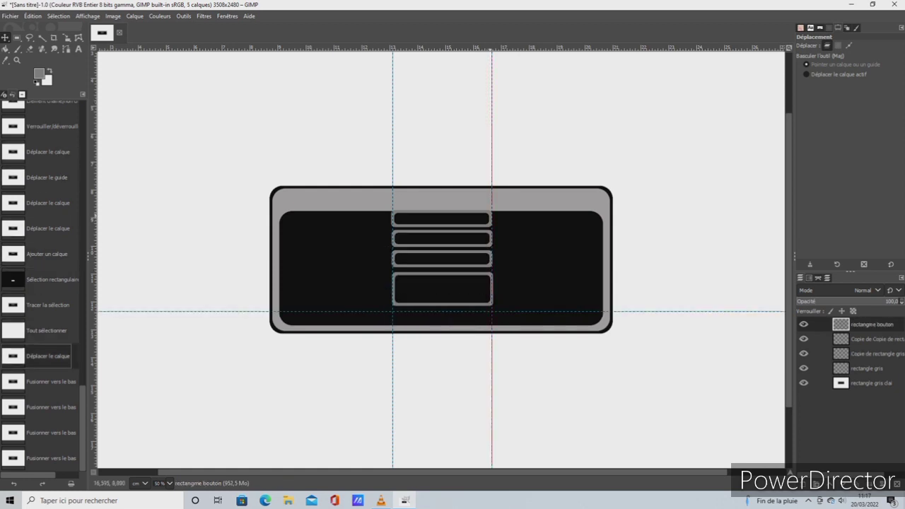
Shift the right-hand vertical guide and the top bar slightly left, and reselect the rectangme bouton layer
{"action": "left_click_drag", "start_coordinate": [492, 254], "coordinate": [441, 268]}
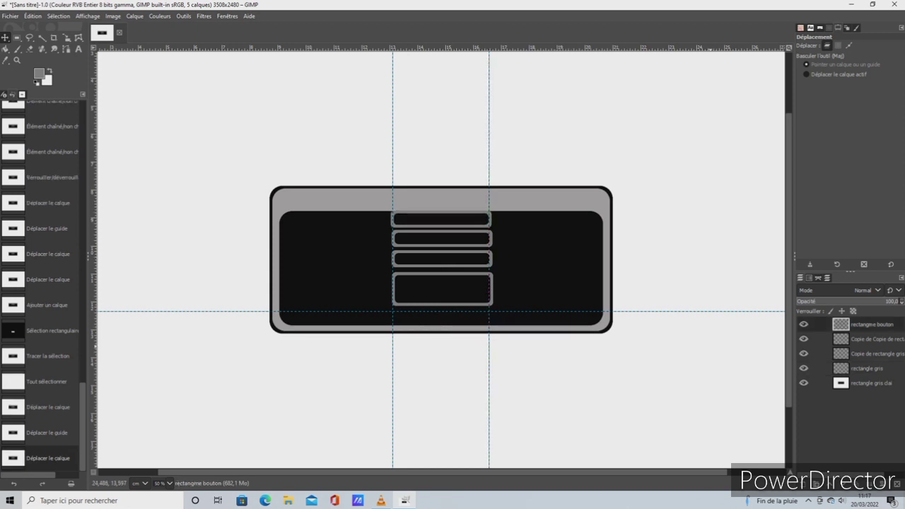
{"action": "left_click", "coordinate": [871, 383]}
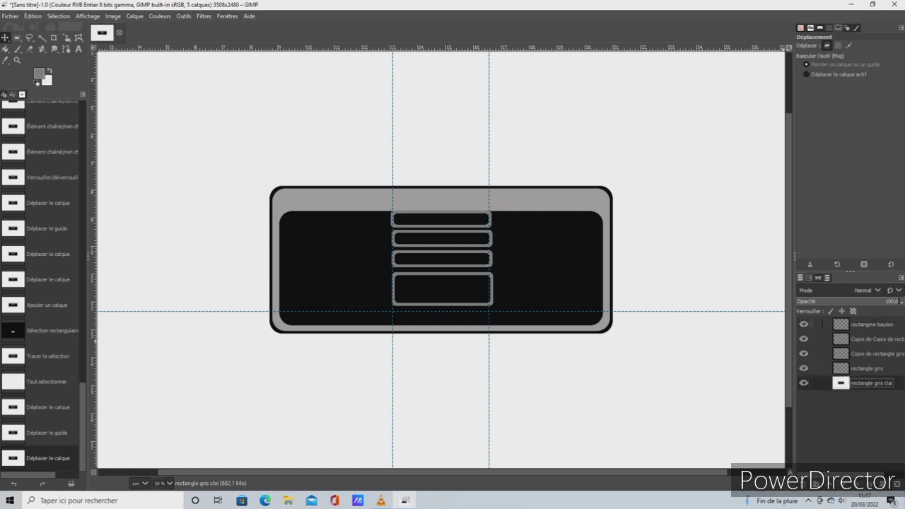
{"action": "right_click", "coordinate": [845, 328]}
{"action": "left_click", "coordinate": [782, 347]}
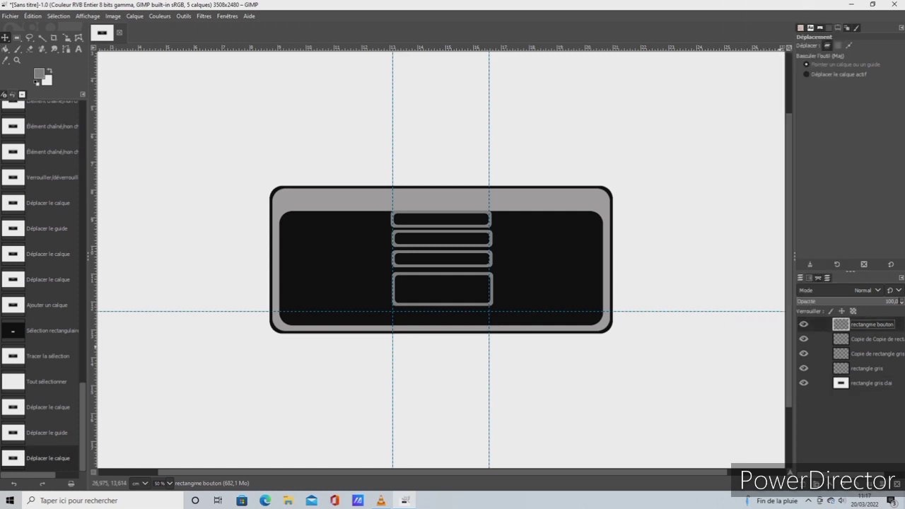
Merge the button layer and all the bar layers down again into the rectangle gris clai base layer
{"action": "right_click", "coordinate": [846, 328]}
{"action": "left_click", "coordinate": [766, 112]}
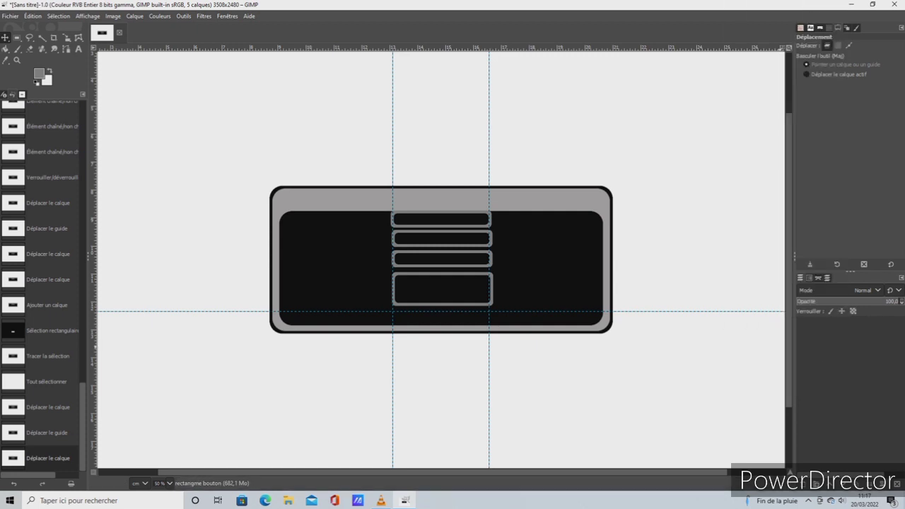
{"action": "right_click", "coordinate": [862, 324]}
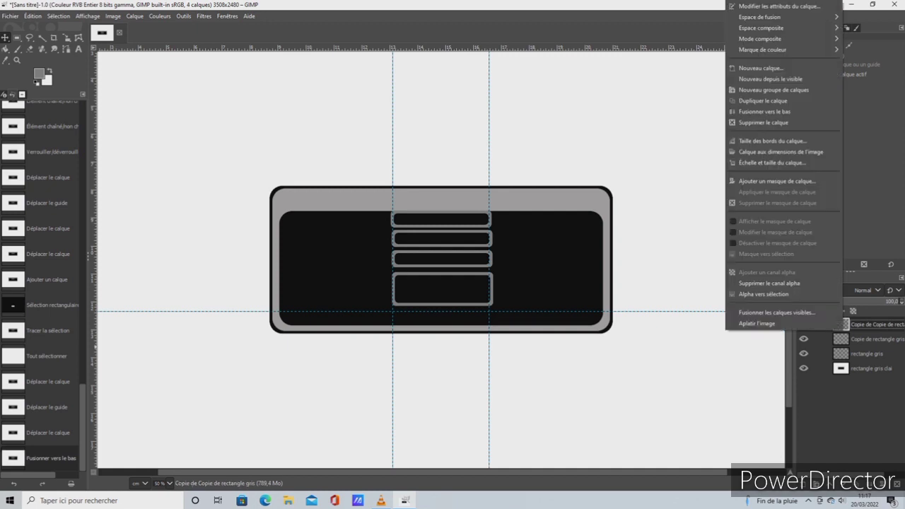
{"action": "left_click", "coordinate": [765, 117]}
{"action": "right_click", "coordinate": [845, 328]}
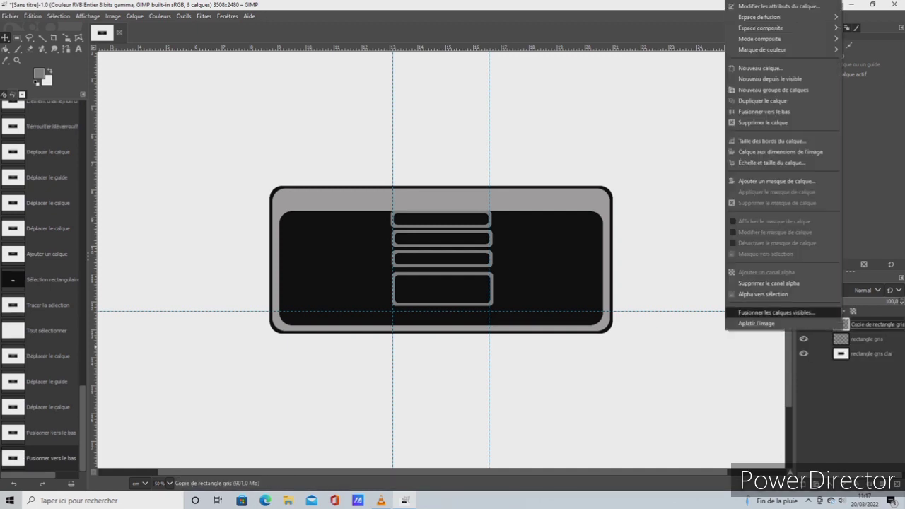
{"action": "left_click", "coordinate": [767, 111]}
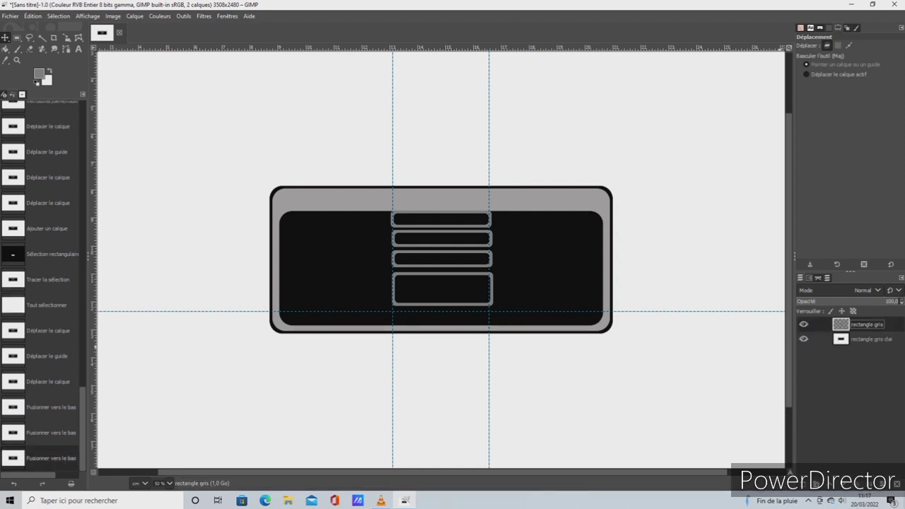
{"action": "right_click", "coordinate": [849, 325]}
{"action": "left_click", "coordinate": [767, 111]}
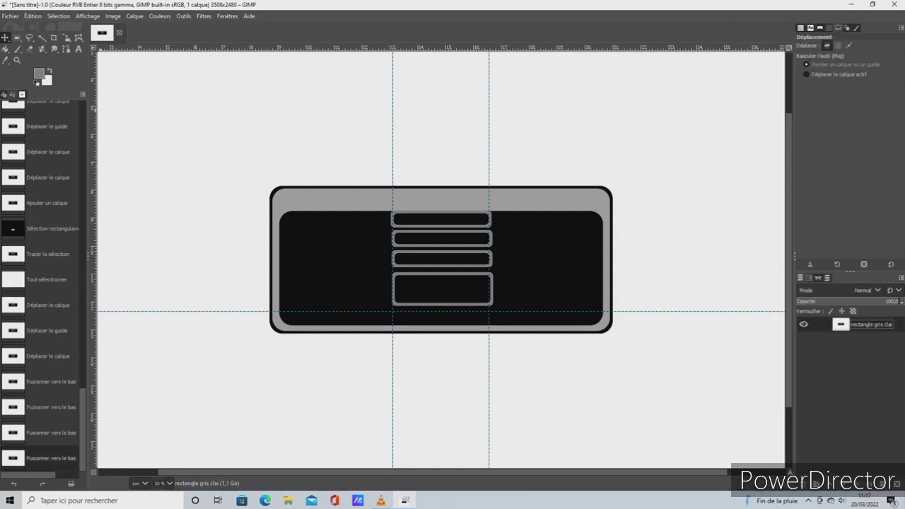
Try shifting the fully merged artwork about 0.03 cm left, and undo both the shift and the last merge
{"action": "left_click_drag", "start_coordinate": [402, 273], "coordinate": [401, 274]}
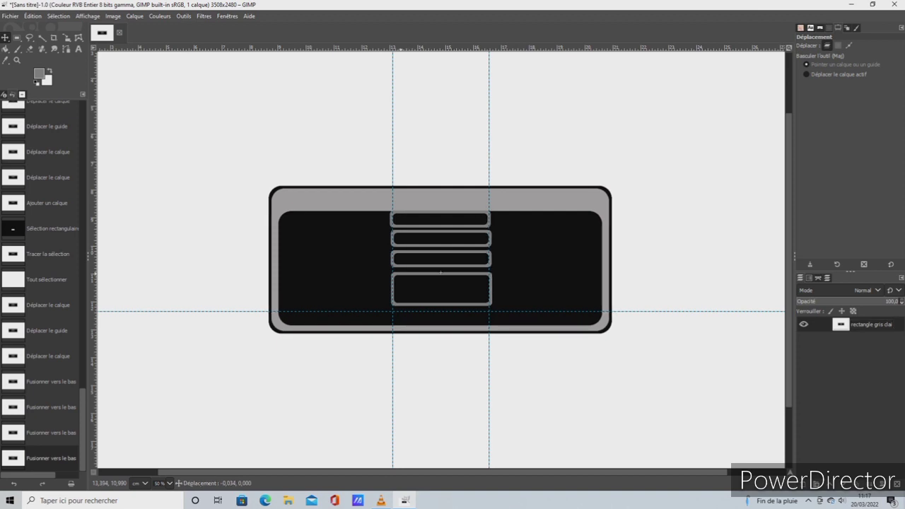
{"action": "left_click", "coordinate": [32, 16]}
{"action": "left_click", "coordinate": [64, 29]}
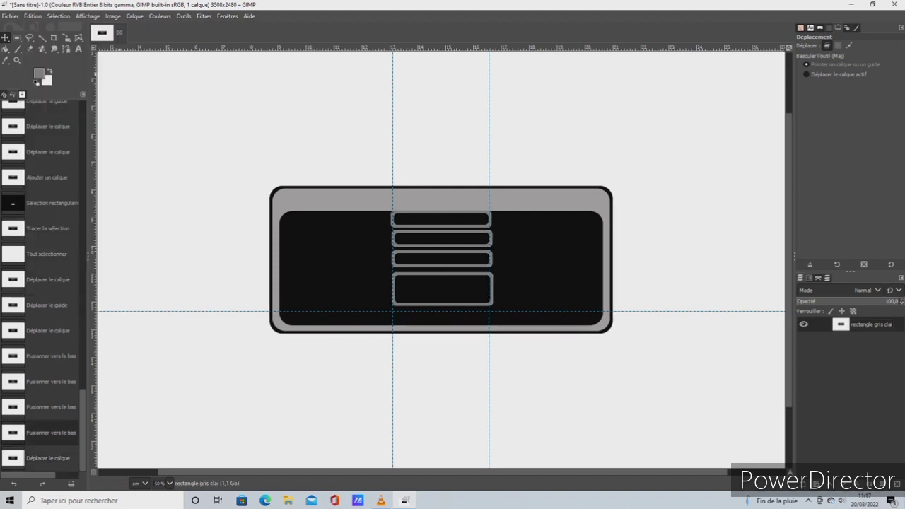
{"action": "left_click", "coordinate": [33, 15]}
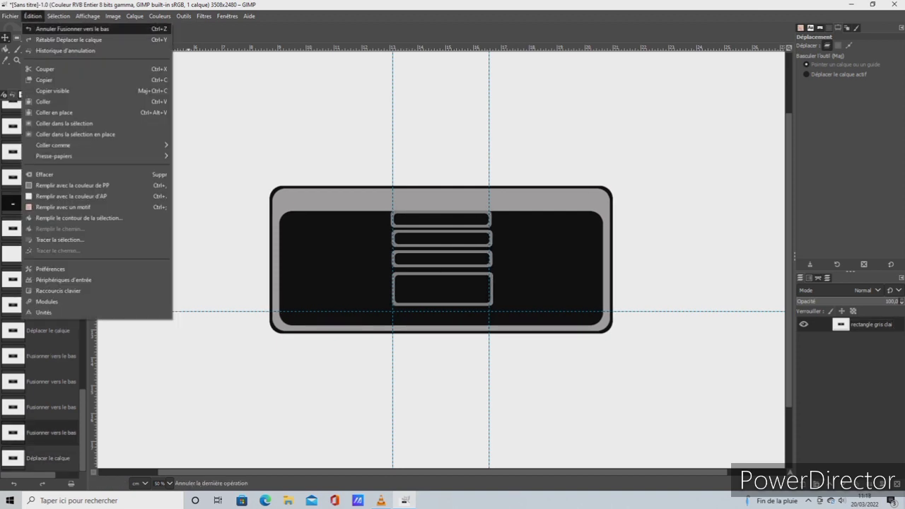
{"action": "left_click", "coordinate": [64, 30]}
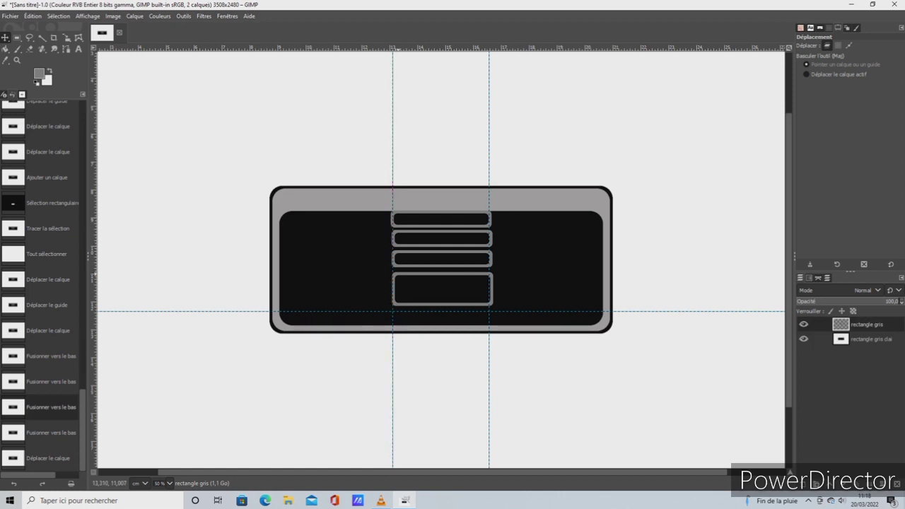
Try nudging the merged rectangle gris layer slightly left relative to the panel, and undo the nudge
{"action": "left_click_drag", "start_coordinate": [442, 273], "coordinate": [440, 272]}
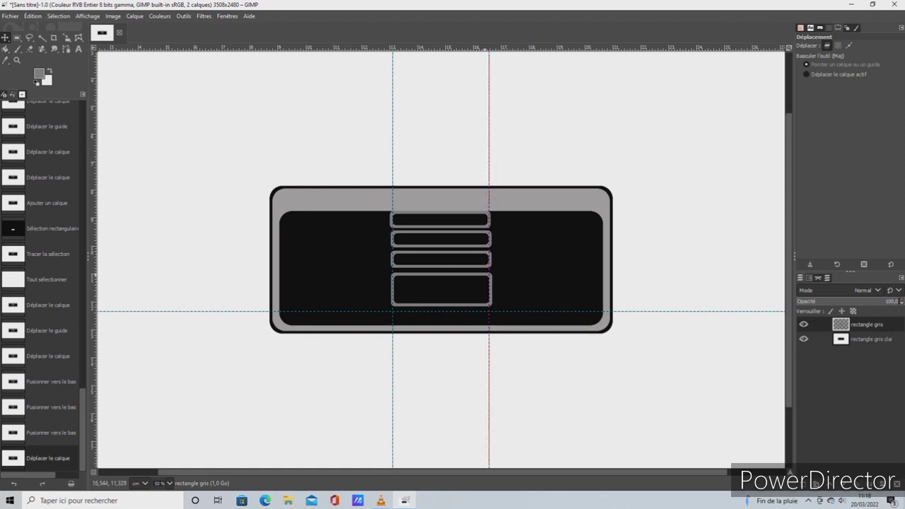
{"action": "left_click", "coordinate": [33, 15]}
{"action": "left_click", "coordinate": [64, 30]}
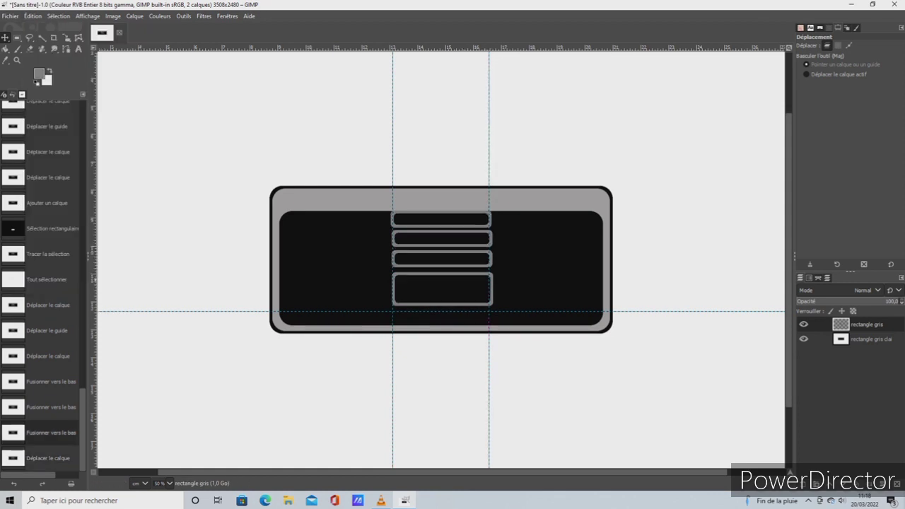
Undo back to before the button rectangle's move, and move it up about 0.86 cm to just below the third bar
{"action": "key", "text": "ctrl+z"}
{"action": "key", "text": "ctrl+z"}
{"action": "key", "text": "ctrl+z"}
{"action": "key", "text": "ctrl+z"}
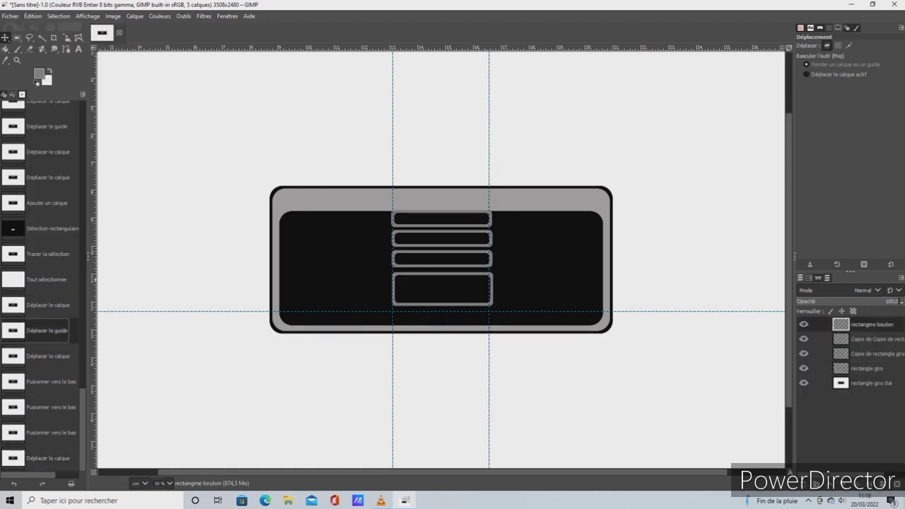
{"action": "key", "text": "ctrl+z"}
{"action": "key", "text": "ctrl+z"}
{"action": "left_click_drag", "start_coordinate": [440, 258], "coordinate": [440, 235]}
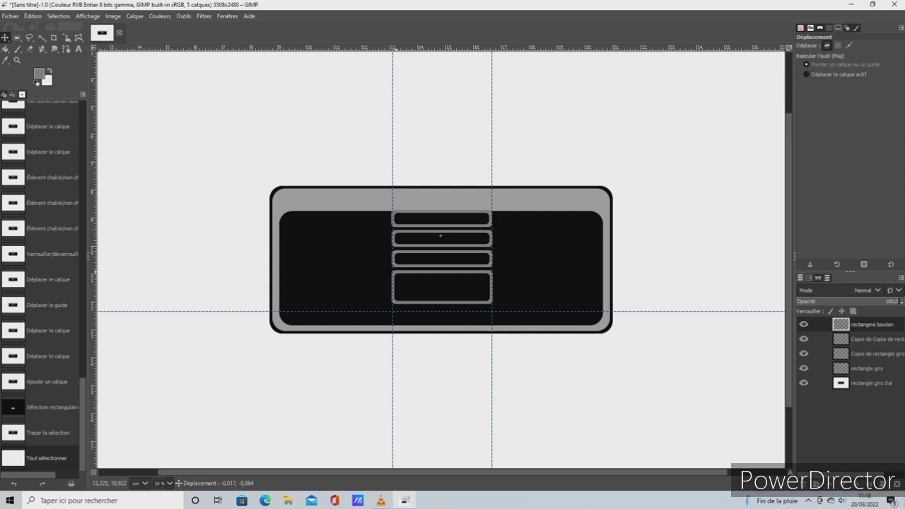
{"action": "left_click_drag", "start_coordinate": [441, 236], "coordinate": [441, 236]}
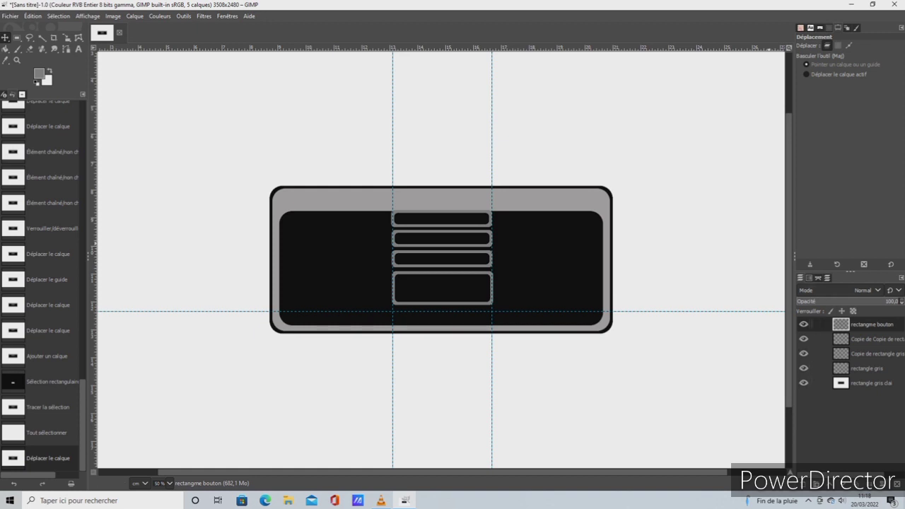
Merge the repositioned button layer and the bar layers down successively until only the rectangle gris clai layer is left
{"action": "right_click", "coordinate": [847, 325]}
{"action": "left_click", "coordinate": [791, 110]}
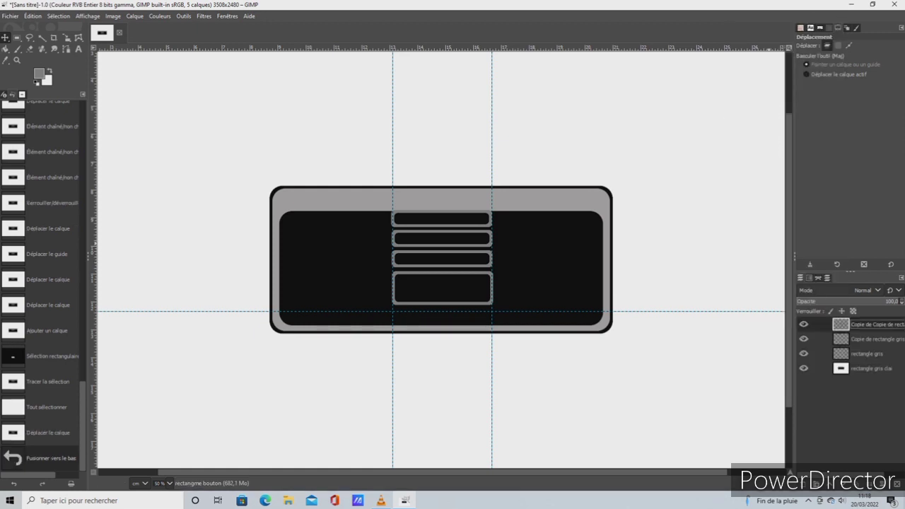
{"action": "right_click", "coordinate": [847, 325]}
{"action": "left_click", "coordinate": [792, 110]}
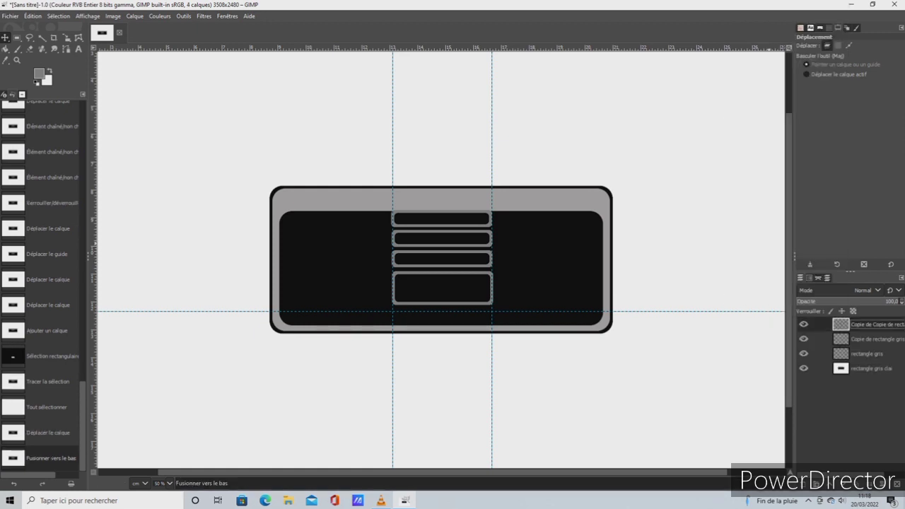
{"action": "right_click", "coordinate": [846, 325]}
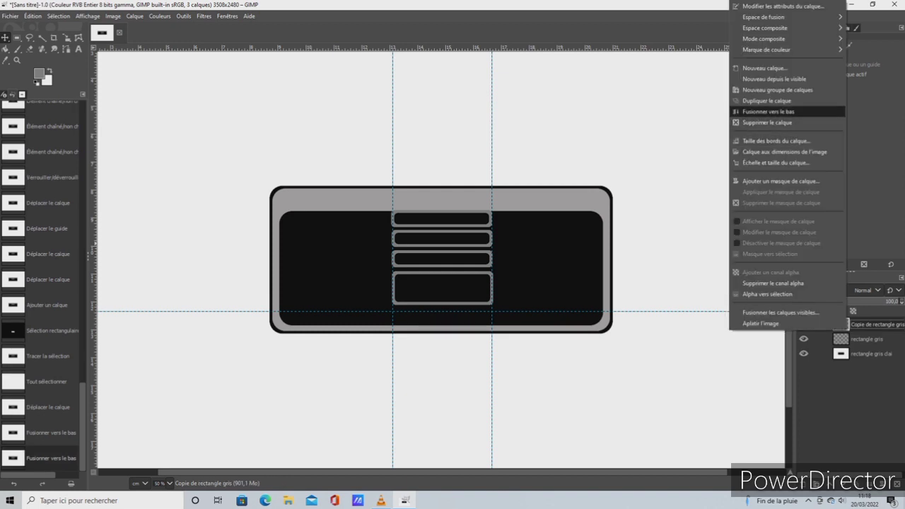
{"action": "left_click", "coordinate": [785, 111]}
{"action": "right_click", "coordinate": [841, 323]}
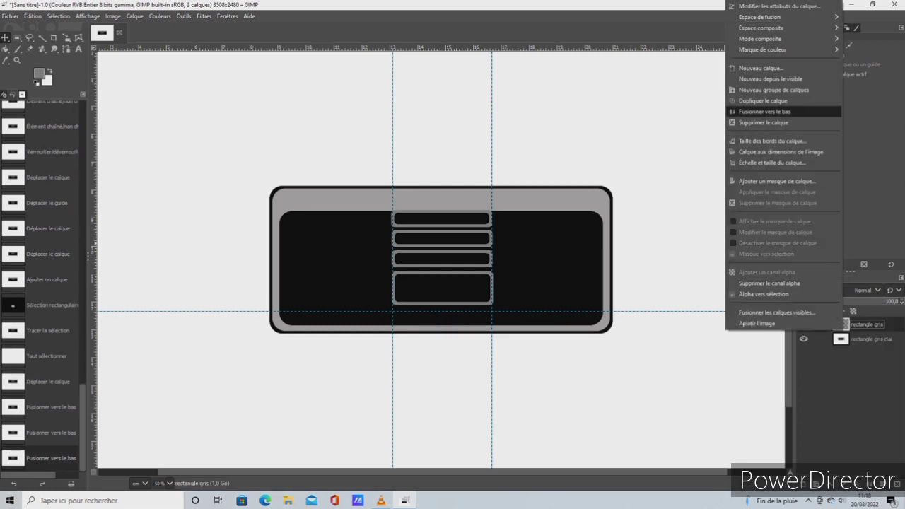
{"action": "left_click", "coordinate": [764, 111]}
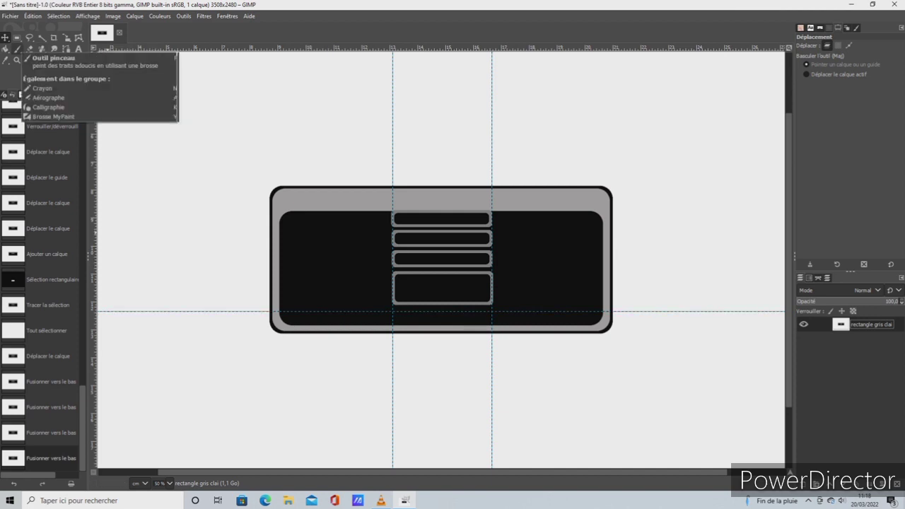
Activate the Rectangle Select tool and create a new transparent 3508 × 2480 px layer named "rectangle"
{"action": "left_click", "coordinate": [17, 38]}
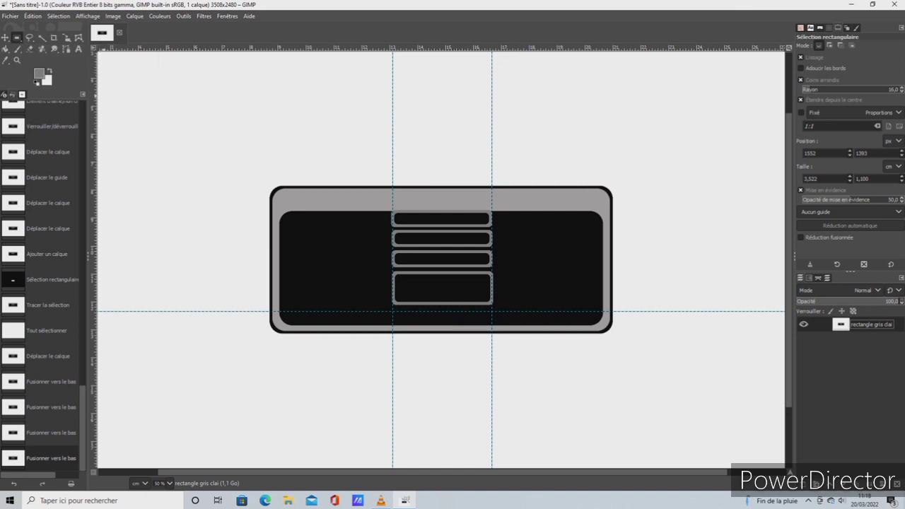
{"action": "left_click", "coordinate": [134, 16]}
{"action": "left_click", "coordinate": [152, 29]}
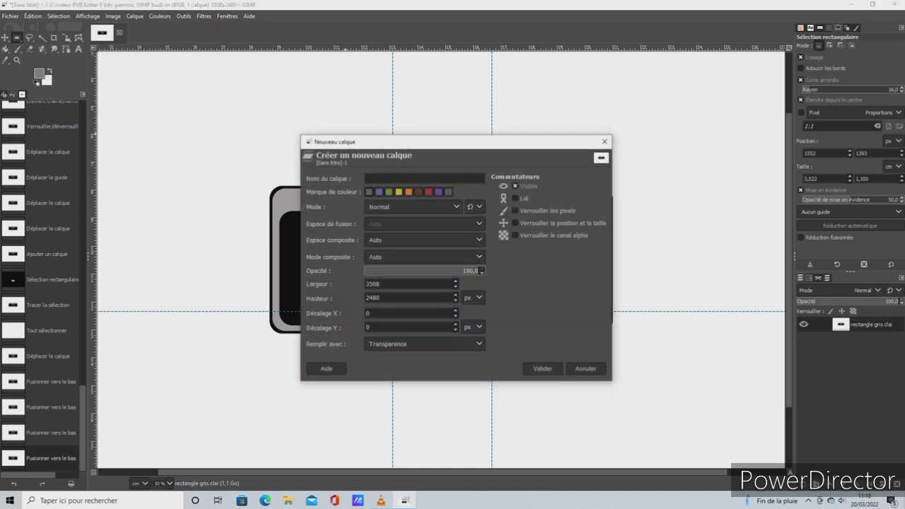
{"action": "type", "text": "rectangle"}
{"action": "key", "text": "Return"}
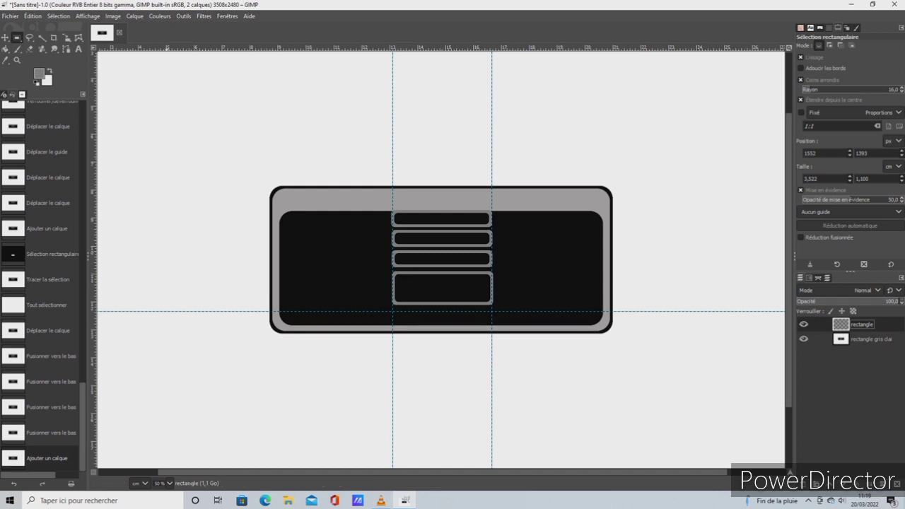
Add a new percentage-based vertical guide through the centre of the panel
{"action": "left_click", "coordinate": [134, 17]}
{"action": "mouse_move", "coordinate": [113, 16]}
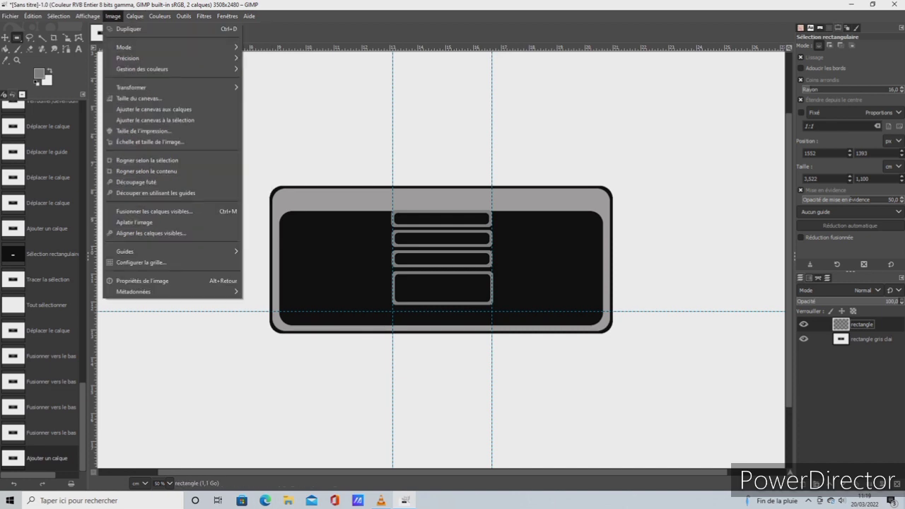
{"action": "mouse_move", "coordinate": [142, 251]}
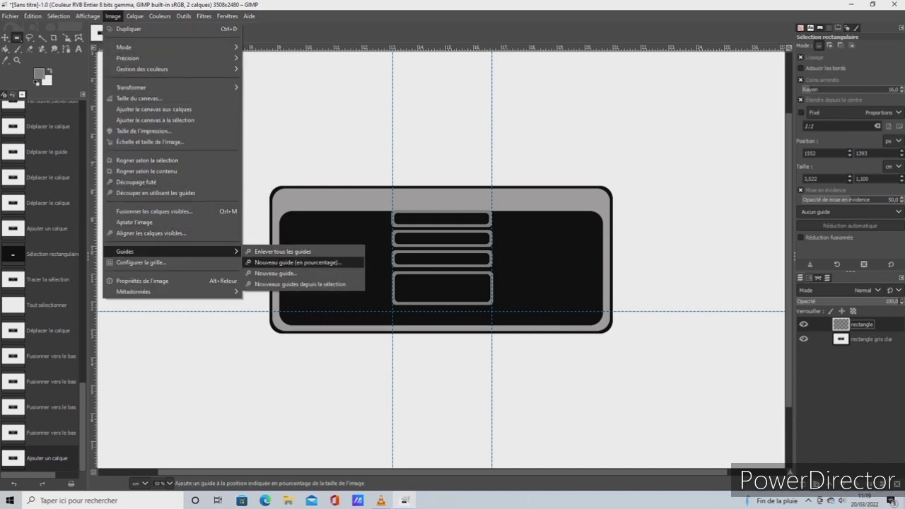
{"action": "left_click", "coordinate": [297, 262]}
{"action": "left_click", "coordinate": [477, 301]}
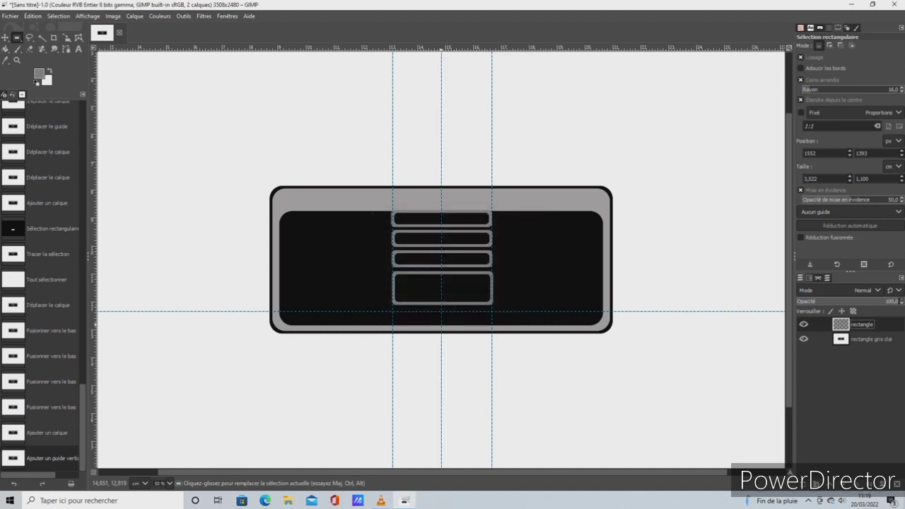
Draw a rounded rectangle selection about 3.62 × 0.51 cm from the centre guide over the panel's lower edge, and shift it slightly to align with the bars
{"action": "left_click_drag", "start_coordinate": [438, 319], "coordinate": [496, 335]}
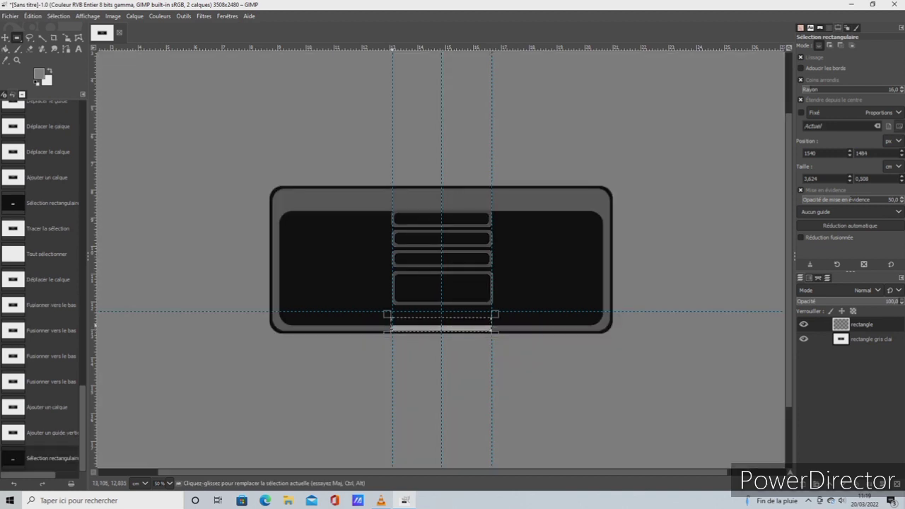
{"action": "left_click", "coordinate": [443, 324]}
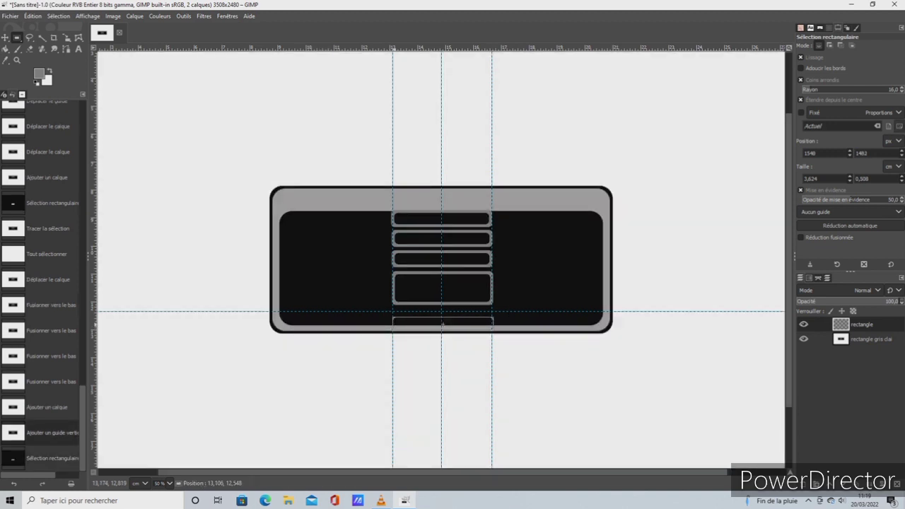
{"action": "left_click_drag", "start_coordinate": [394, 325], "coordinate": [393, 325]}
{"action": "key", "text": "ctrl+z"}
{"action": "key", "text": "ctrl+y"}
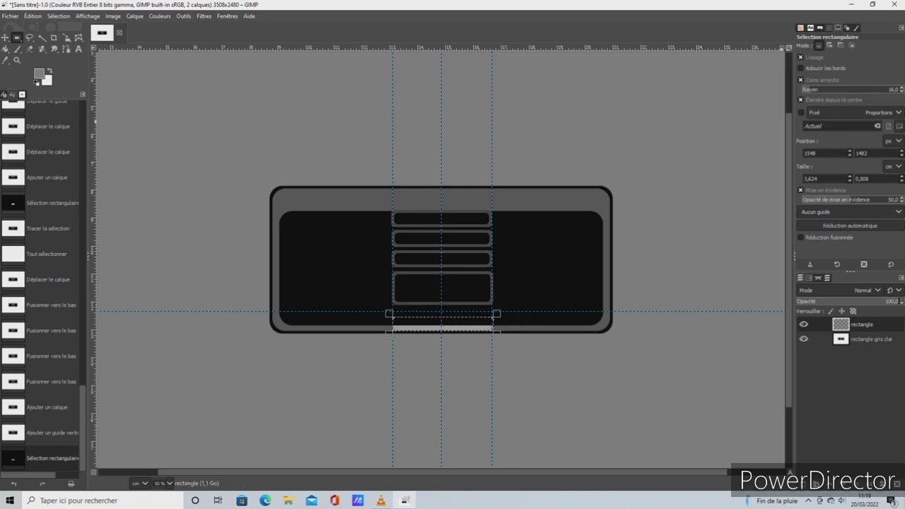
Set the rounded selection's size to 3.5 cm wide and 0.3 cm high
{"action": "left_click_drag", "start_coordinate": [837, 28], "coordinate": [883, 184]}
{"action": "left_click", "coordinate": [897, 127]}
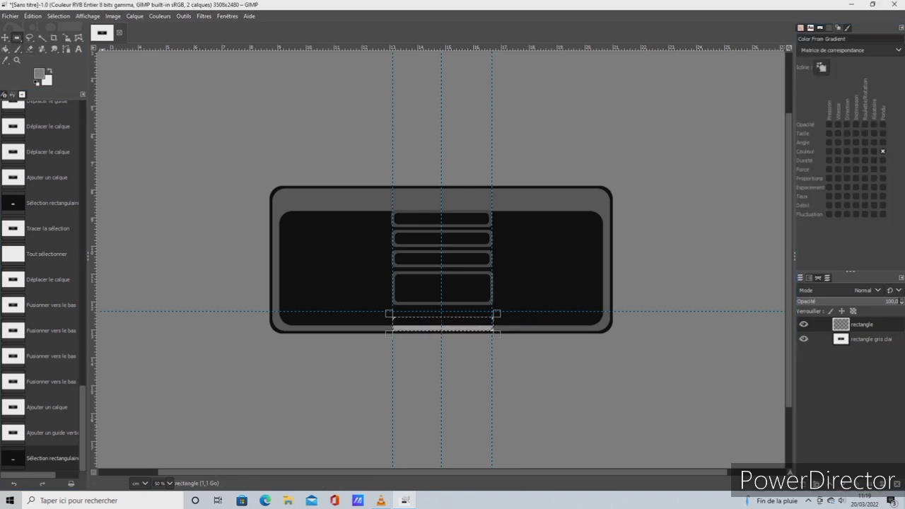
{"action": "double_click", "coordinate": [17, 39]}
{"action": "key", "text": "BackSpace"}
{"action": "key", "text": "BackSpace"}
{"action": "key", "text": "BackSpace"}
{"action": "key", "text": "BackSpace"}
{"action": "key", "text": "BackSpace"}
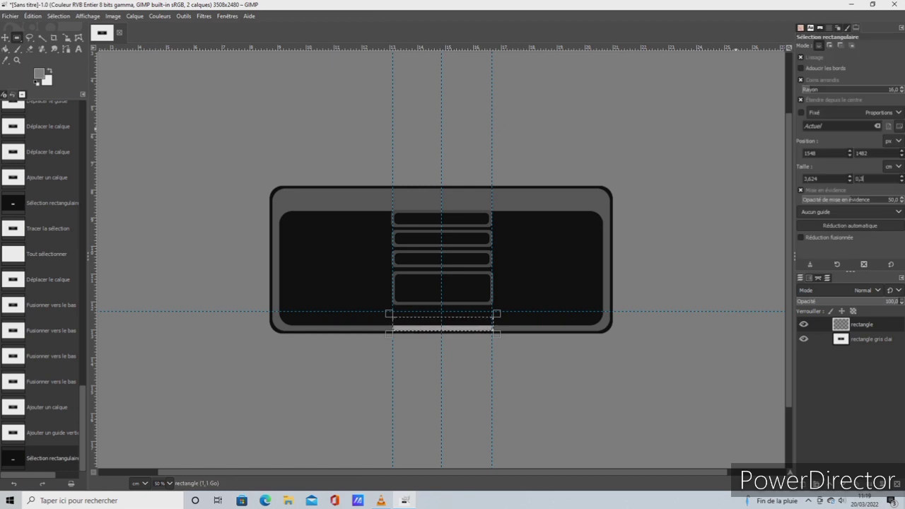
{"action": "type", "text": "0,3"}
{"action": "key", "text": "Return"}
{"action": "left_click_drag", "start_coordinate": [818, 179], "coordinate": [802, 179]}
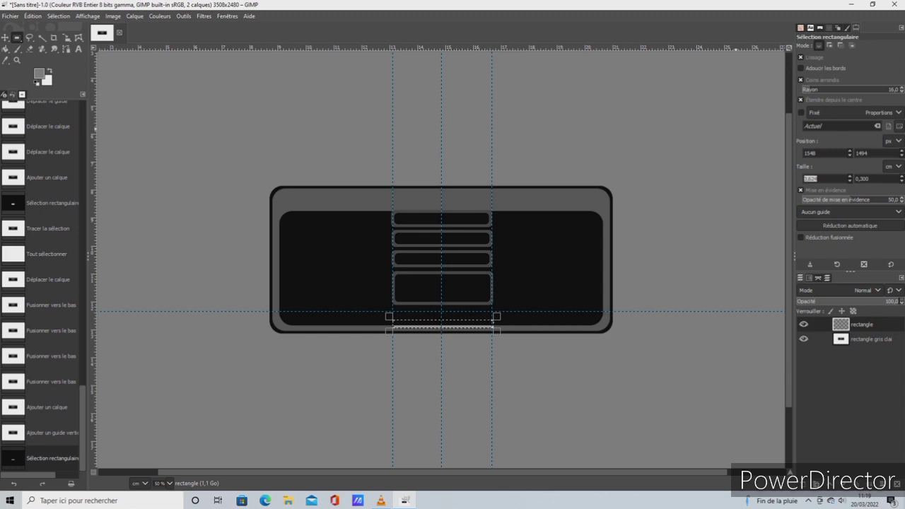
{"action": "type", "text": "3,5"}
{"action": "key", "text": "Return"}
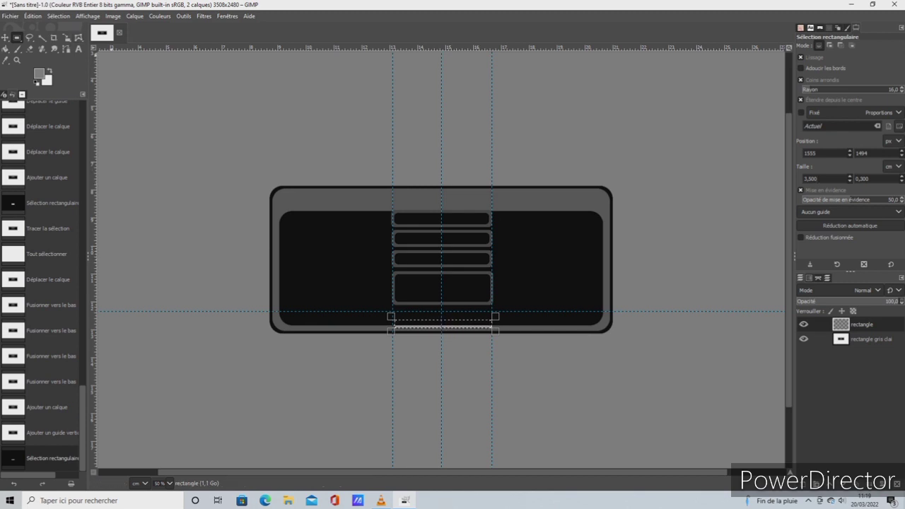
Stroke the selection on the rectangle layer with a 12 px solid-colour line
{"action": "left_click", "coordinate": [32, 16]}
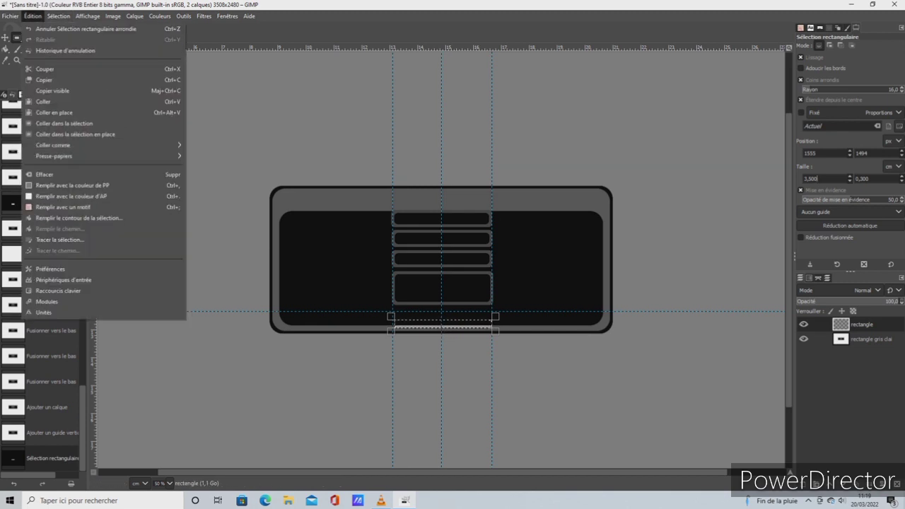
{"action": "left_click", "coordinate": [59, 239]}
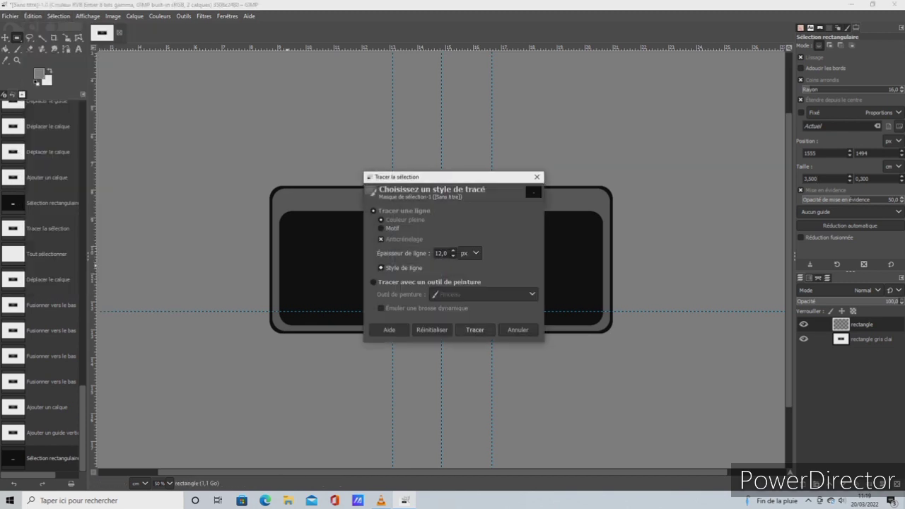
{"action": "left_click", "coordinate": [474, 330]}
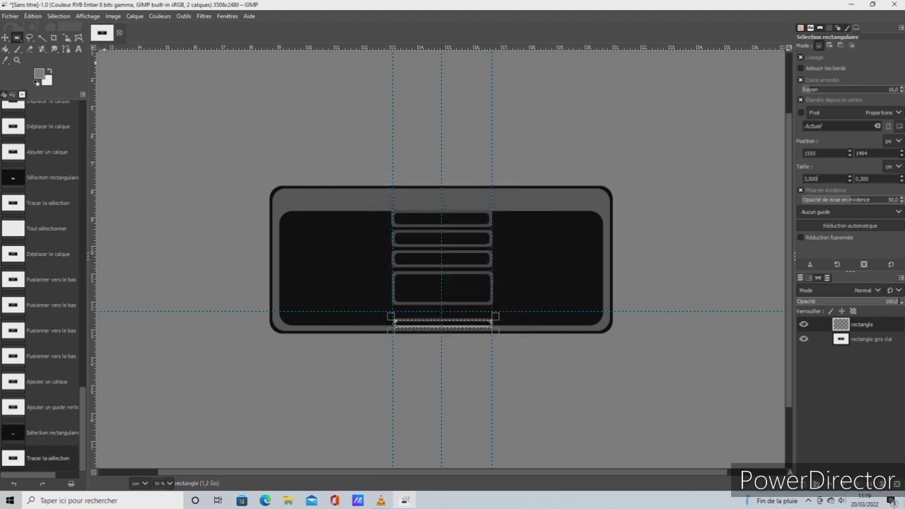
Select the whole canvas and nudge the stroked rectangle layer slightly up on the panel's lower edge
{"action": "left_click", "coordinate": [59, 16]}
{"action": "left_click", "coordinate": [63, 27]}
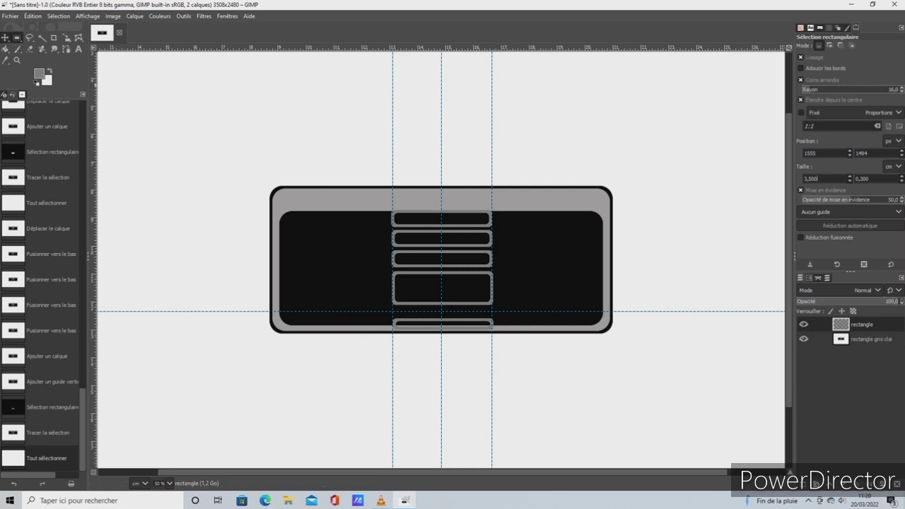
{"action": "key", "text": "m"}
{"action": "left_click_drag", "start_coordinate": [442, 259], "coordinate": [441, 258]}
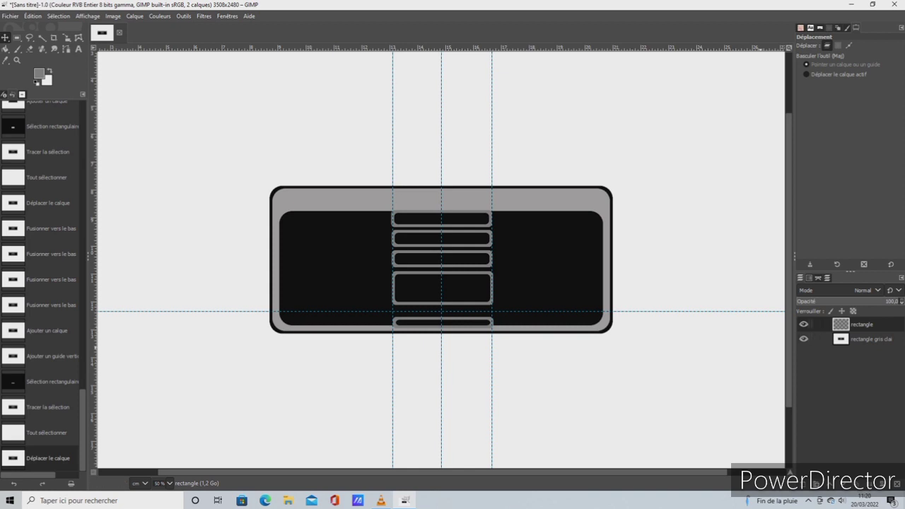
Fuzzy-select the black panel on the rectangle gris clai layer, and invert the selection with the rectangle layer active for erasing
{"action": "left_click", "coordinate": [869, 340]}
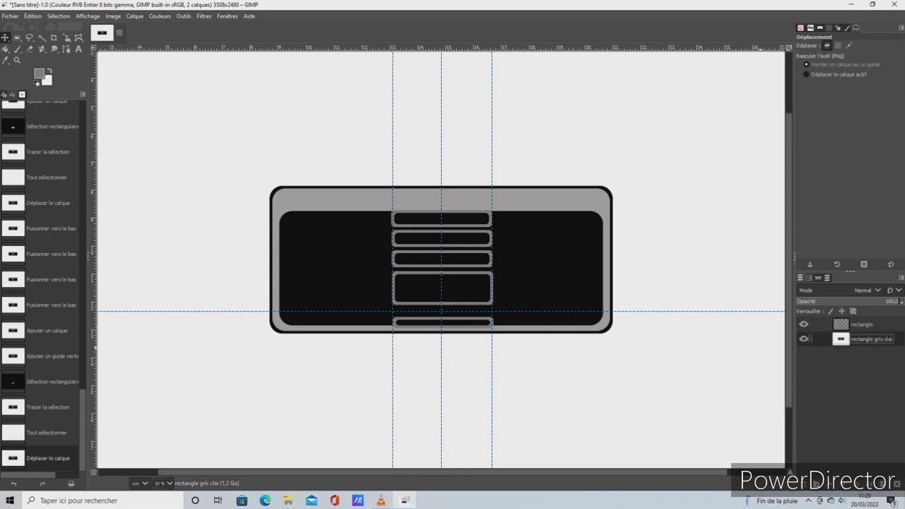
{"action": "left_click", "coordinate": [43, 37]}
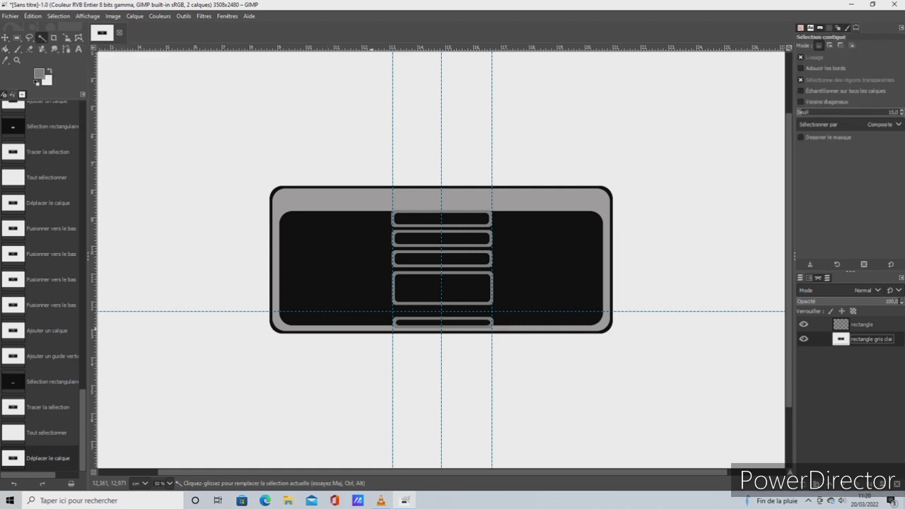
{"action": "left_click", "coordinate": [373, 319]}
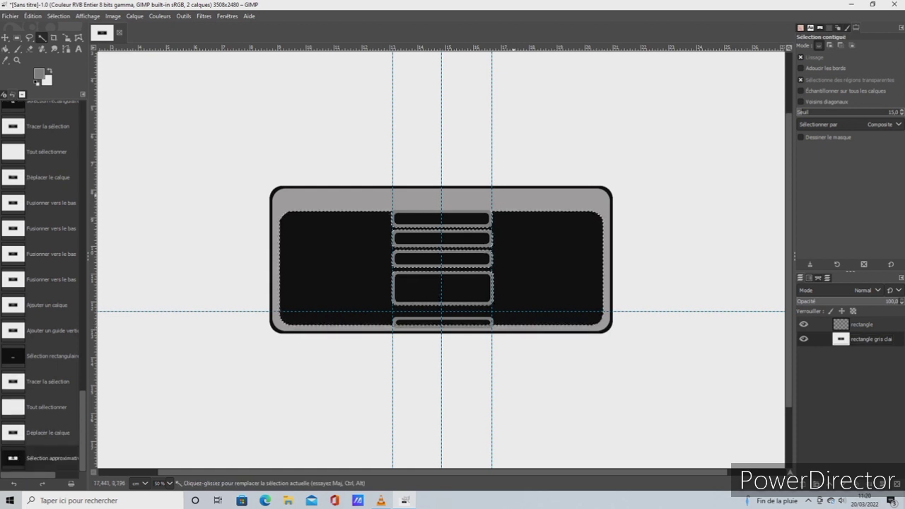
{"action": "left_click", "coordinate": [29, 49]}
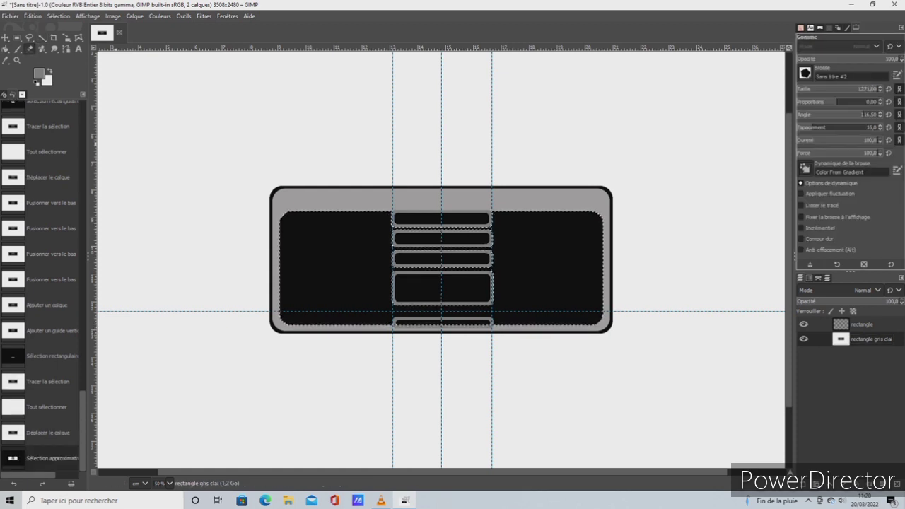
{"action": "left_click", "coordinate": [861, 324]}
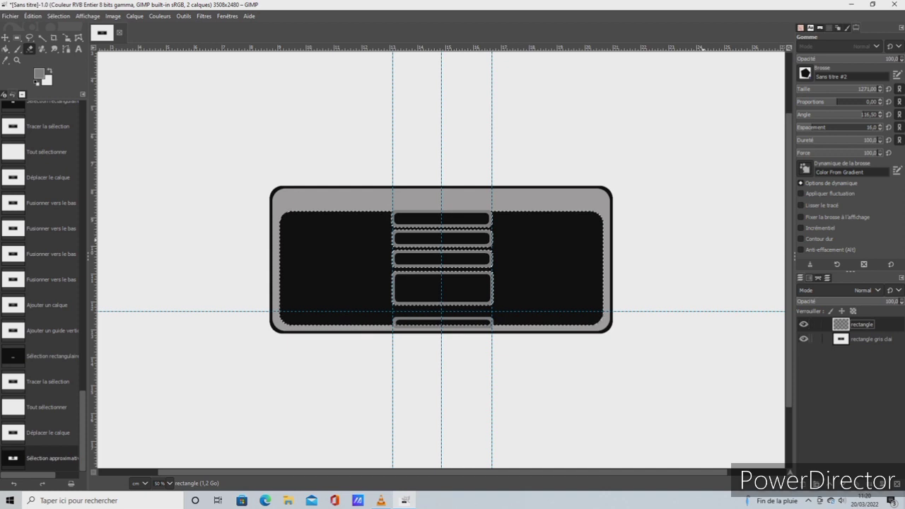
{"action": "left_click", "coordinate": [59, 15]}
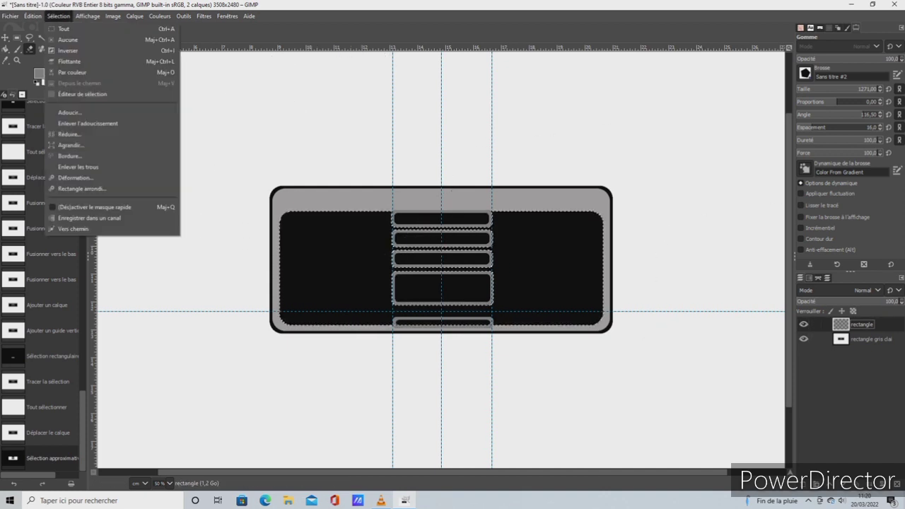
{"action": "left_click", "coordinate": [68, 51]}
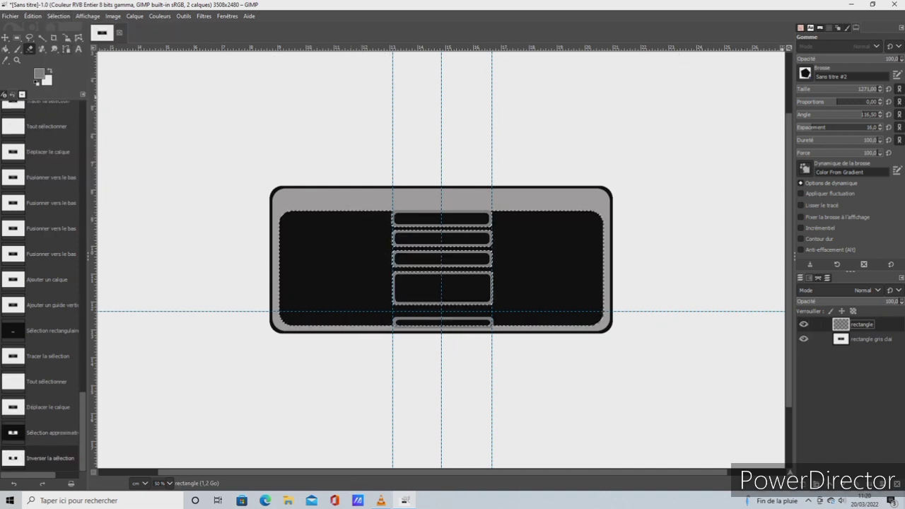
Erase the small bar's part that overhangs the panel's lower edge using the 2. Hardness 100 brush
{"action": "left_click", "coordinate": [805, 73]}
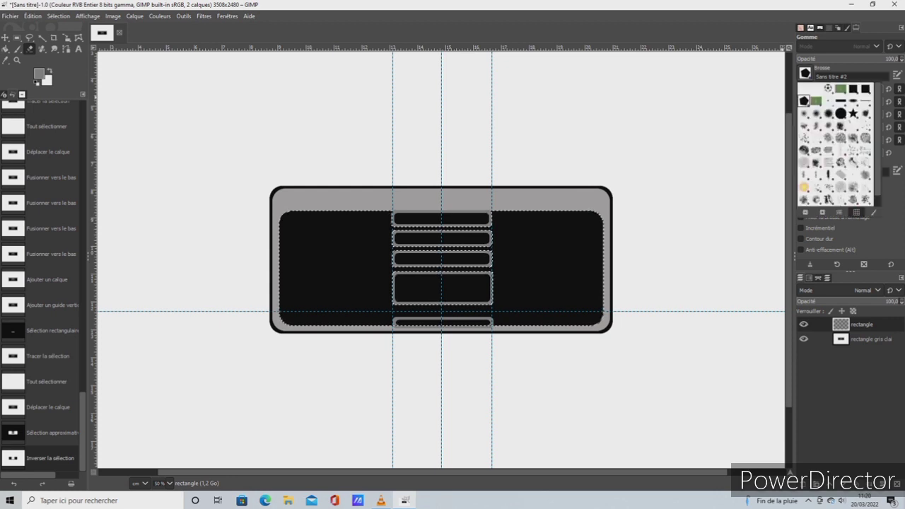
{"action": "left_click", "coordinate": [840, 113]}
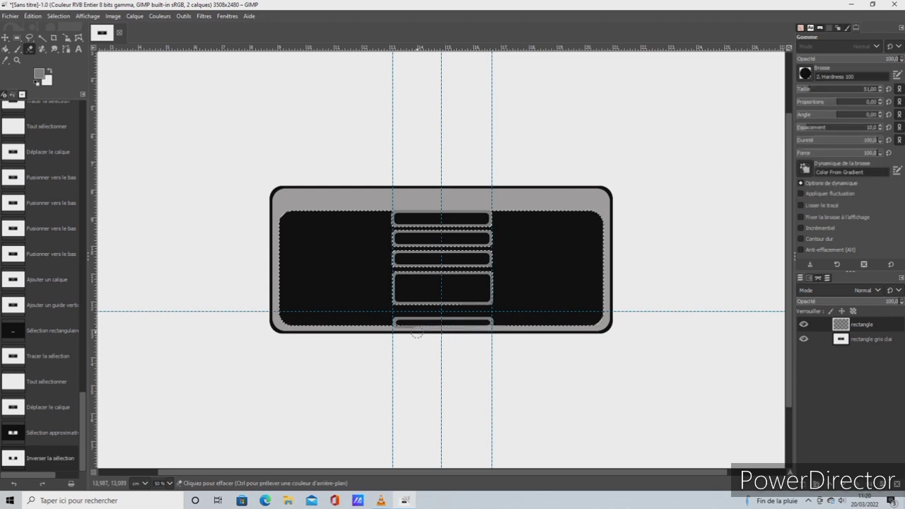
{"action": "mouse_move", "coordinate": [417, 332]}
{"action": "left_mouse_down"}
{"action": "mouse_move", "coordinate": [482, 325]}
{"action": "mouse_move", "coordinate": [353, 326]}
{"action": "mouse_move", "coordinate": [534, 320]}
{"action": "mouse_move", "coordinate": [343, 333]}
{"action": "mouse_move", "coordinate": [512, 329]}
{"action": "left_mouse_up"}
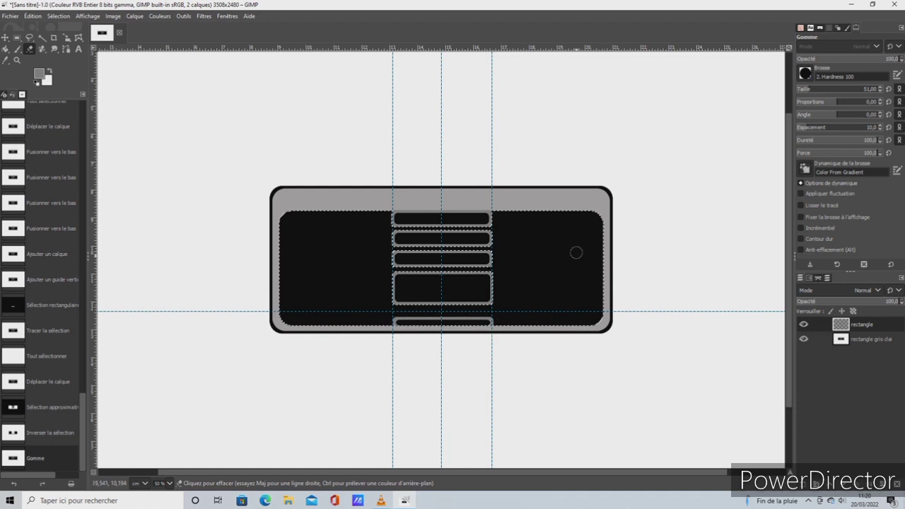
Select the whole canvas and merge the rectangle layer down into the rectangle gris clai layer
{"action": "left_click", "coordinate": [58, 16]}
{"action": "left_click", "coordinate": [68, 26]}
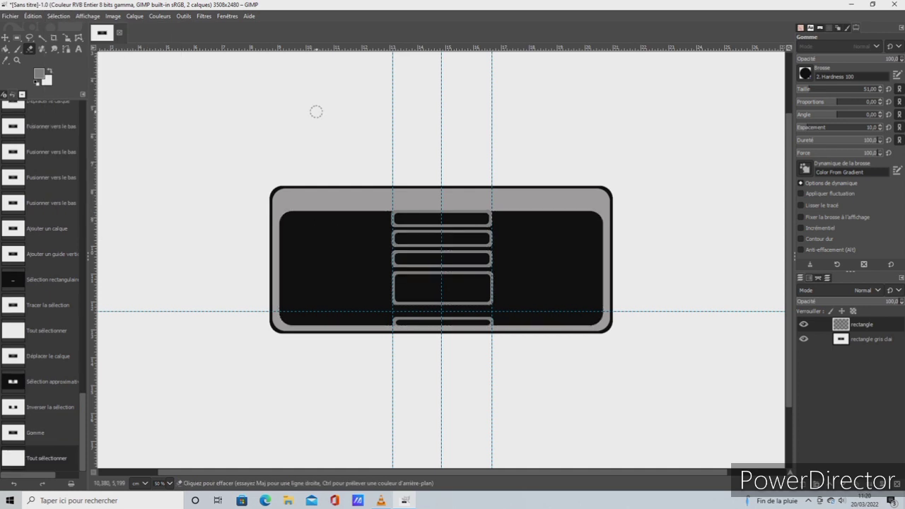
{"action": "right_click", "coordinate": [840, 323]}
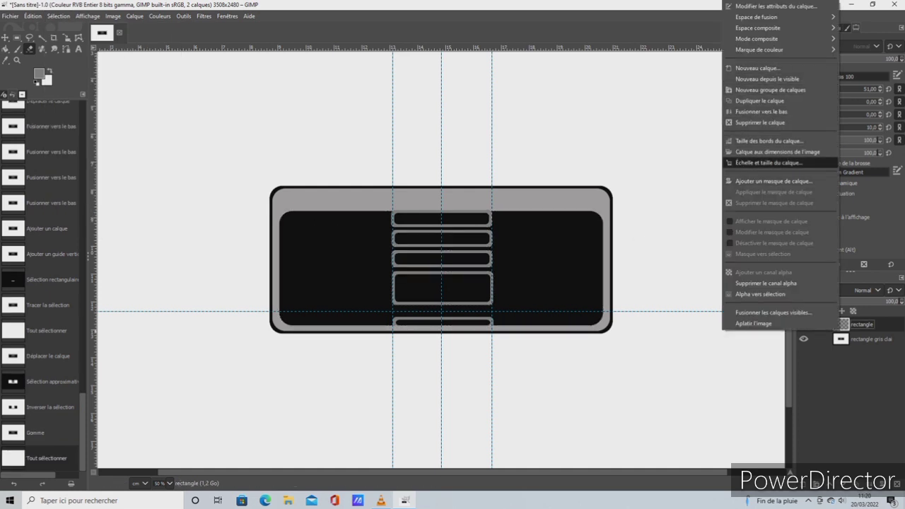
{"action": "left_click", "coordinate": [760, 111]}
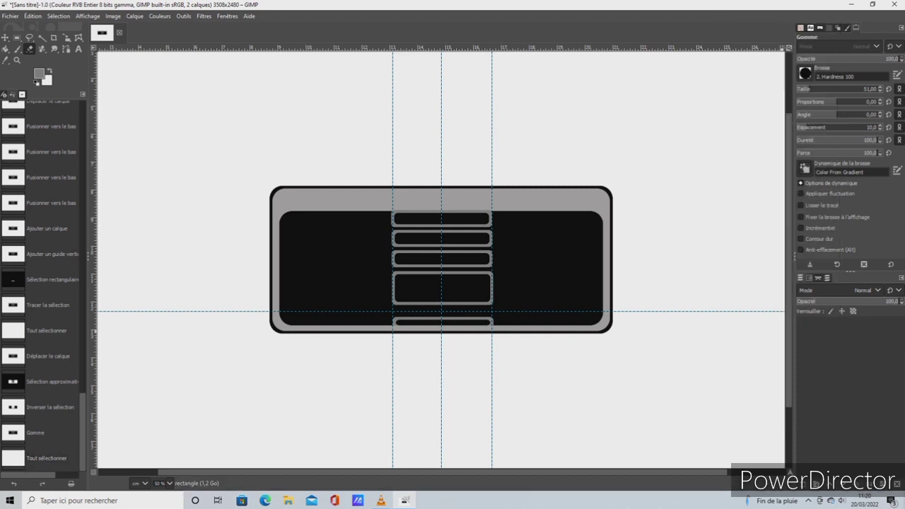
Bucket-fill the interiors of the three upper bars and the small lowest bar with the grey foreground colour
{"action": "left_click", "coordinate": [6, 48]}
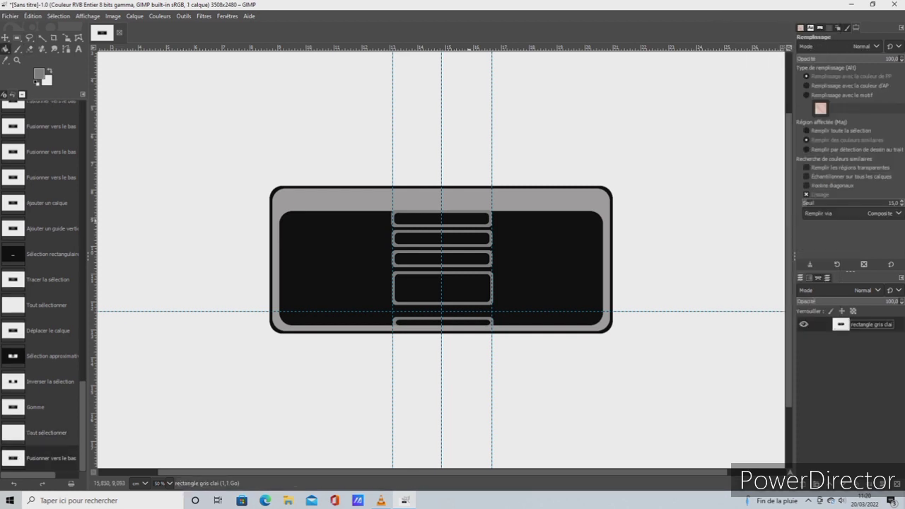
{"action": "left_click", "coordinate": [483, 219]}
{"action": "left_click", "coordinate": [483, 238]}
{"action": "left_click", "coordinate": [483, 259]}
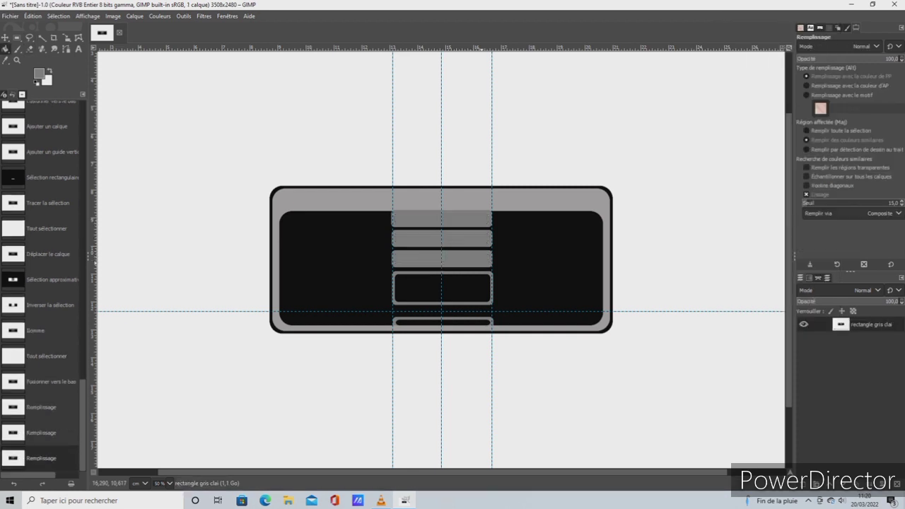
{"action": "left_click", "coordinate": [479, 324]}
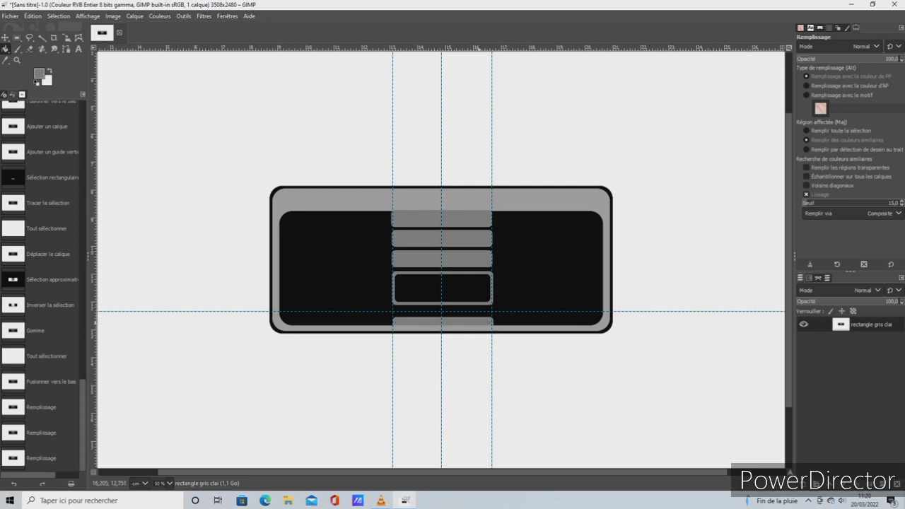
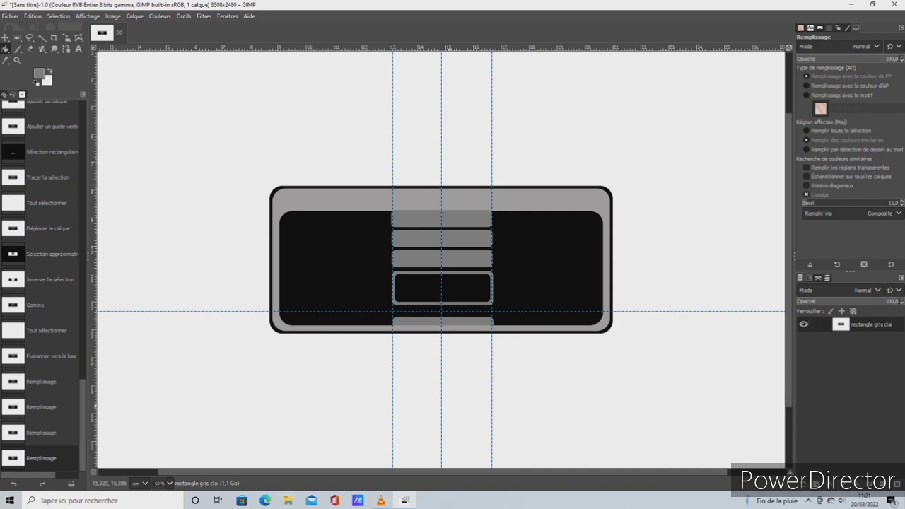
{"action": "left_click", "coordinate": [420, 282]}
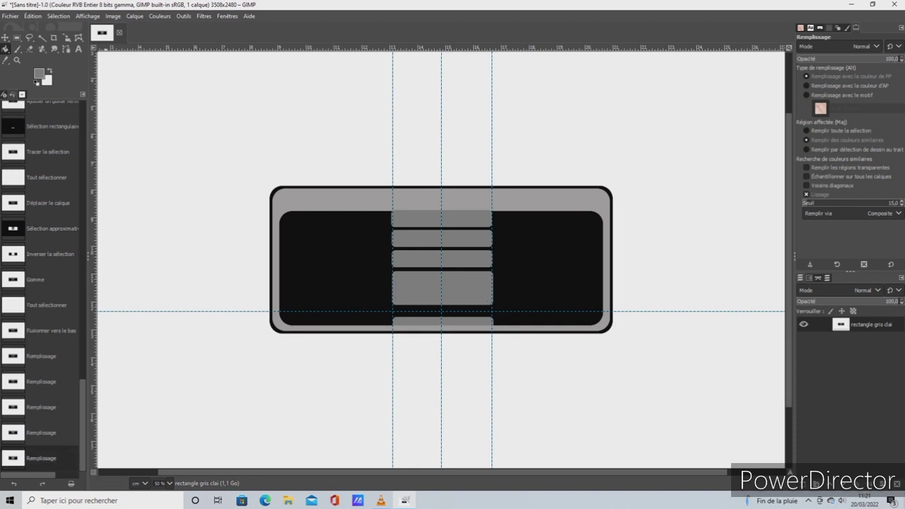
{"action": "left_click", "coordinate": [32, 16]}
{"action": "left_click", "coordinate": [44, 29]}
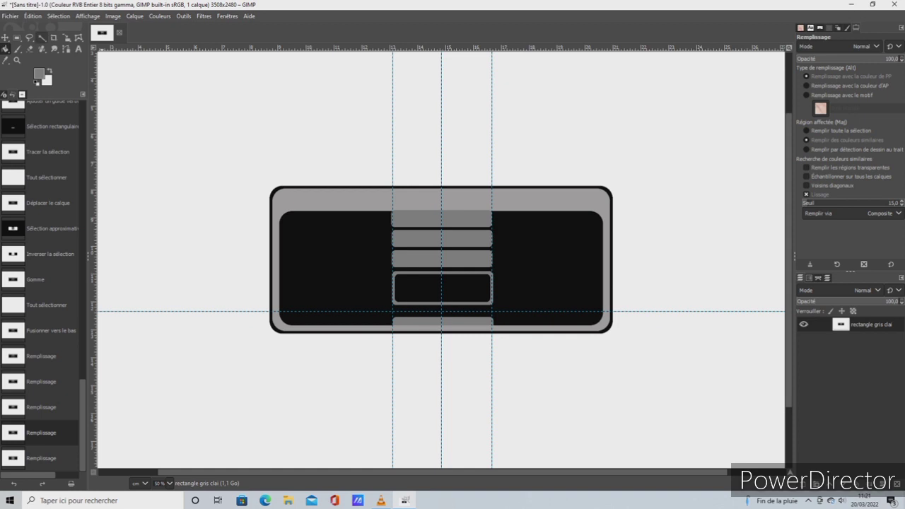
Fuzzy-select the grey outline of the large black-filled bar in the middle of the panel
{"action": "left_click", "coordinate": [42, 38]}
{"action": "left_click", "coordinate": [435, 269]}
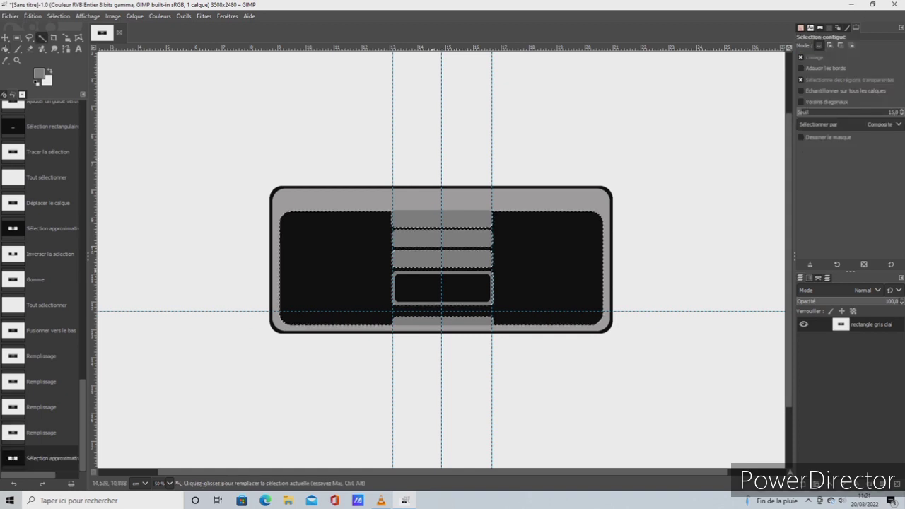
{"action": "left_click", "coordinate": [434, 271]}
{"action": "left_click_drag", "start_coordinate": [433, 272], "coordinate": [430, 271]}
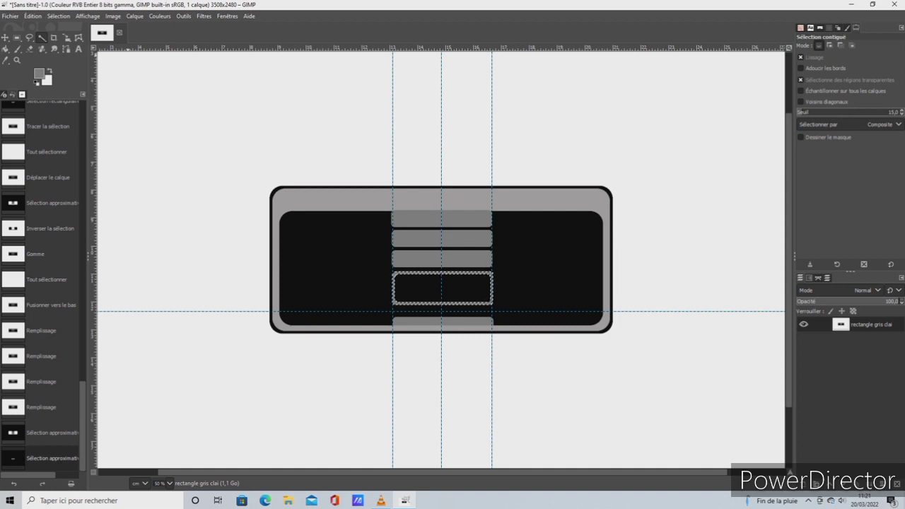
Apply the Relief distortion filter to the selected outline with azimuth 245,54, elevation 16,48 and depth 20
{"action": "left_click", "coordinate": [204, 15]}
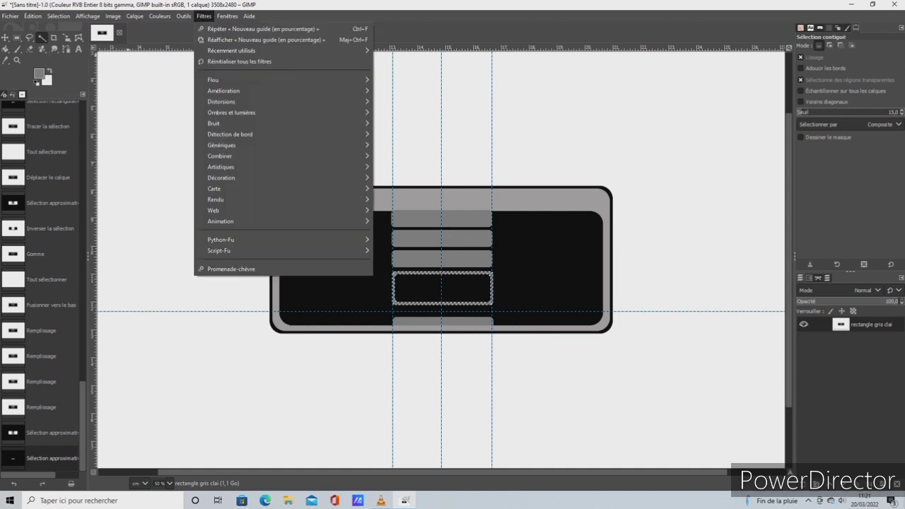
{"action": "mouse_move", "coordinate": [221, 101]}
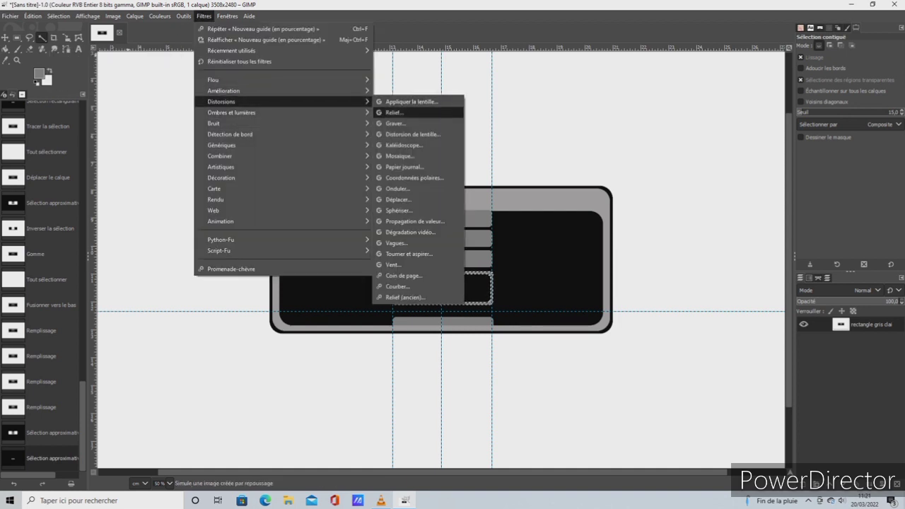
{"action": "left_click", "coordinate": [395, 112]}
{"action": "mouse_move", "coordinate": [625, 201]}
{"action": "left_mouse_down"}
{"action": "mouse_move", "coordinate": [677, 200]}
{"action": "mouse_move", "coordinate": [617, 213]}
{"action": "left_mouse_up"}
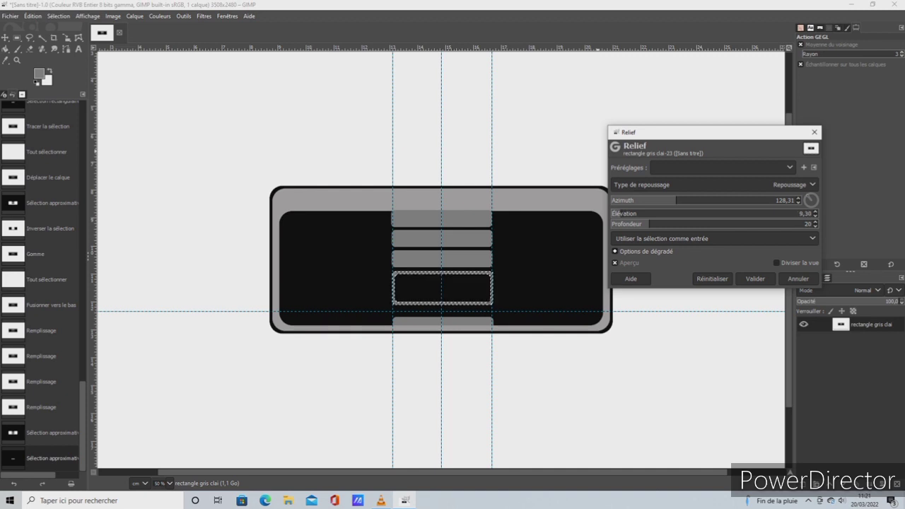
{"action": "left_click_drag", "start_coordinate": [677, 200], "coordinate": [729, 200]}
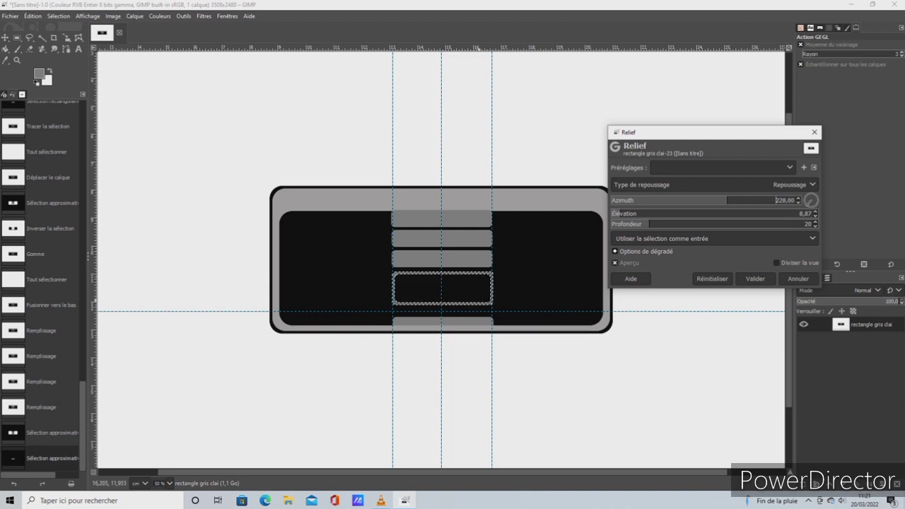
{"action": "left_click_drag", "start_coordinate": [729, 200], "coordinate": [735, 200]}
{"action": "left_click", "coordinate": [614, 212]}
{"action": "mouse_move", "coordinate": [615, 213]}
{"action": "left_mouse_down"}
{"action": "mouse_move", "coordinate": [649, 212]}
{"action": "mouse_move", "coordinate": [626, 212]}
{"action": "left_mouse_up"}
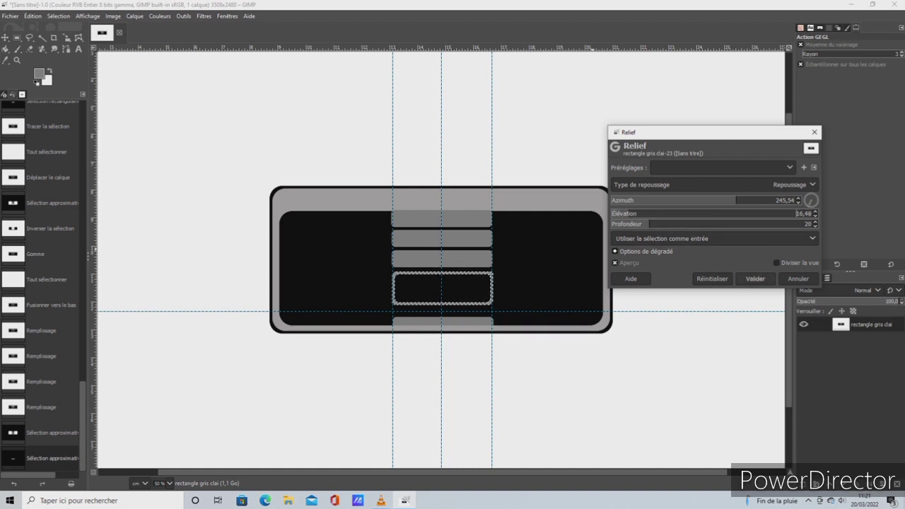
{"action": "left_click", "coordinate": [755, 279]}
Select the whole canvas and bucket-fill the large bar's black interior with the light grey sampled from the outer casing
{"action": "left_click", "coordinate": [59, 15]}
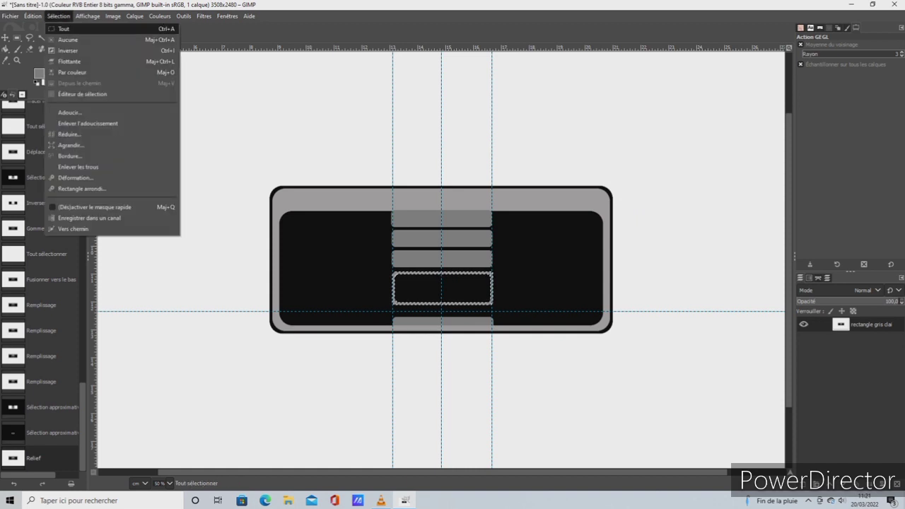
{"action": "left_click", "coordinate": [71, 29]}
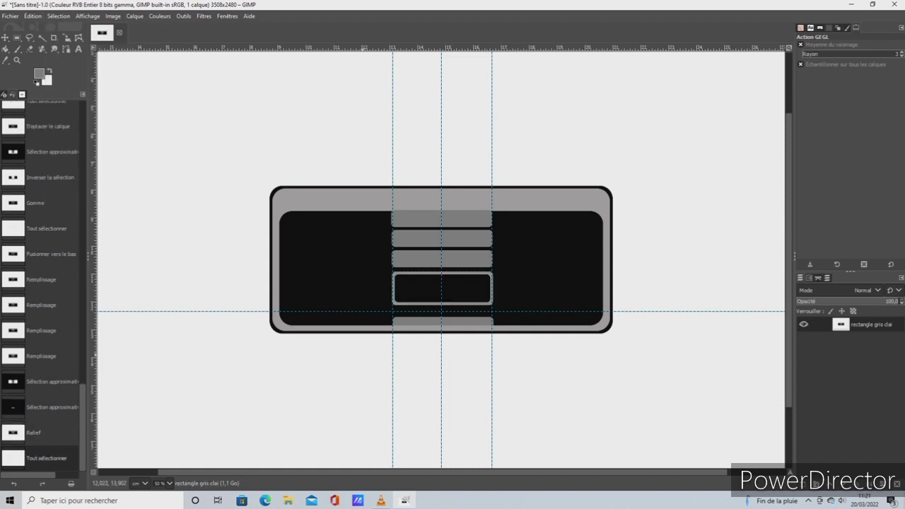
{"action": "left_click", "coordinate": [49, 71]}
{"action": "left_click", "coordinate": [5, 49]}
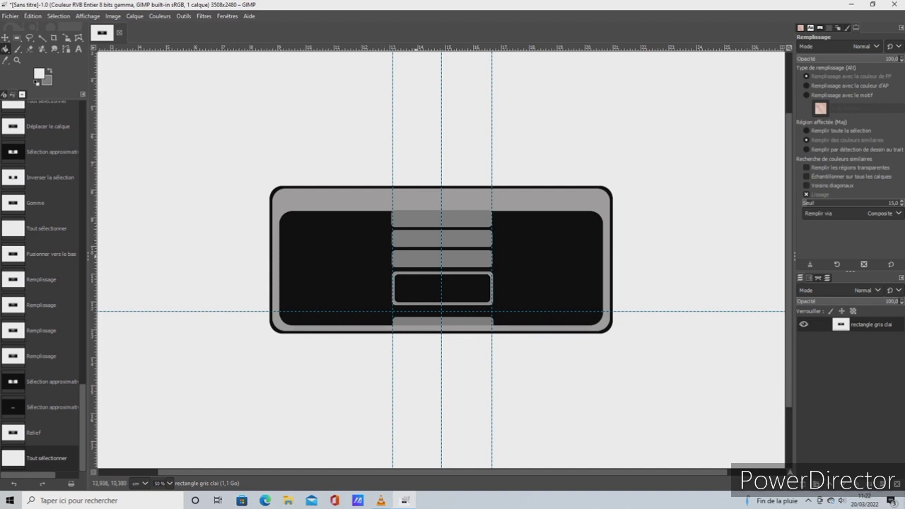
{"action": "left_click", "coordinate": [5, 59]}
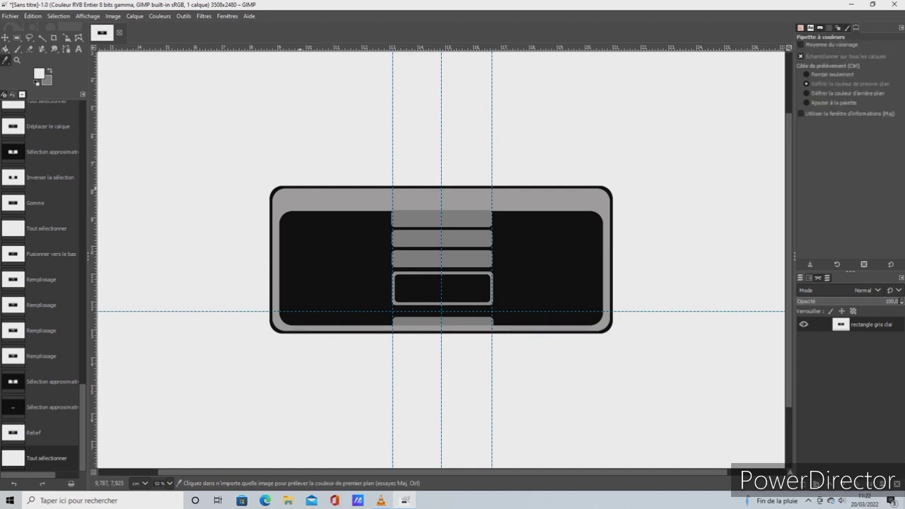
{"action": "left_click", "coordinate": [311, 198]}
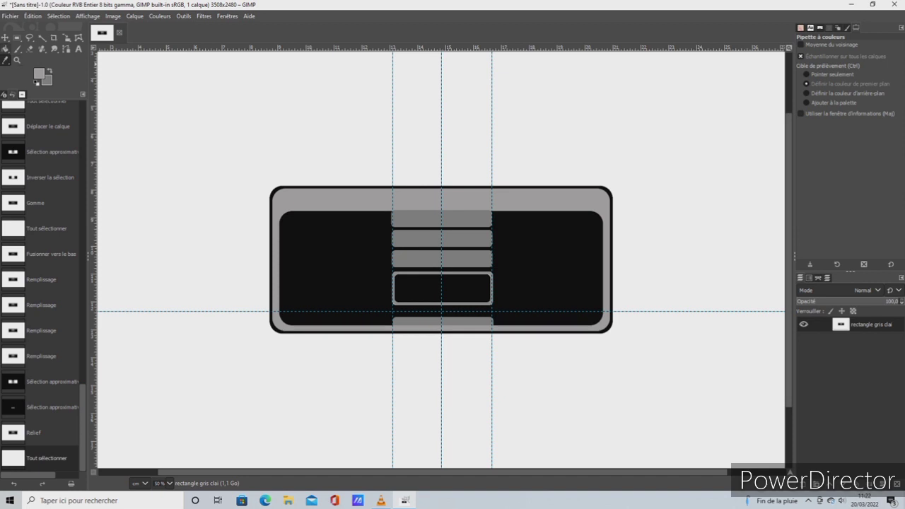
{"action": "left_click", "coordinate": [6, 49]}
{"action": "left_click", "coordinate": [445, 288]}
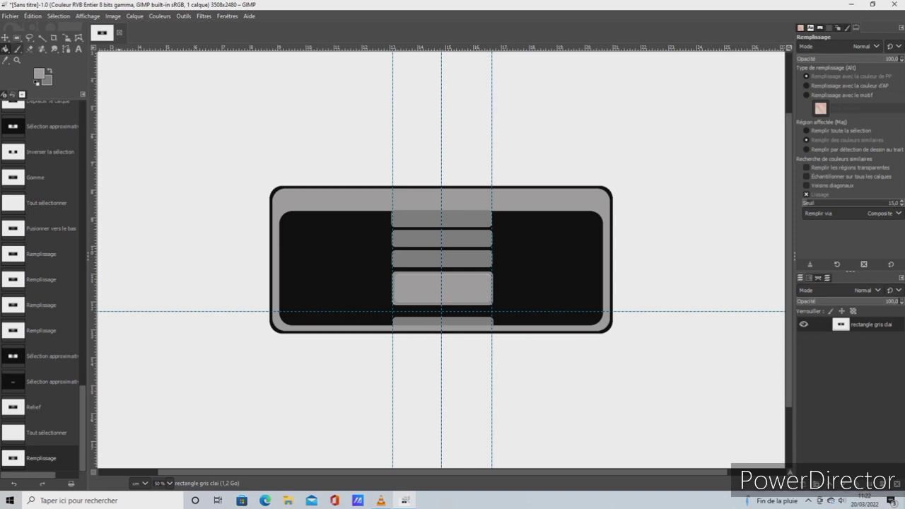
Try the paintbrush with the 2. Block 01 brush at various sizes and aspect ratios, ending at size 530, ratio -11 and spacing 31
{"action": "left_click", "coordinate": [18, 48]}
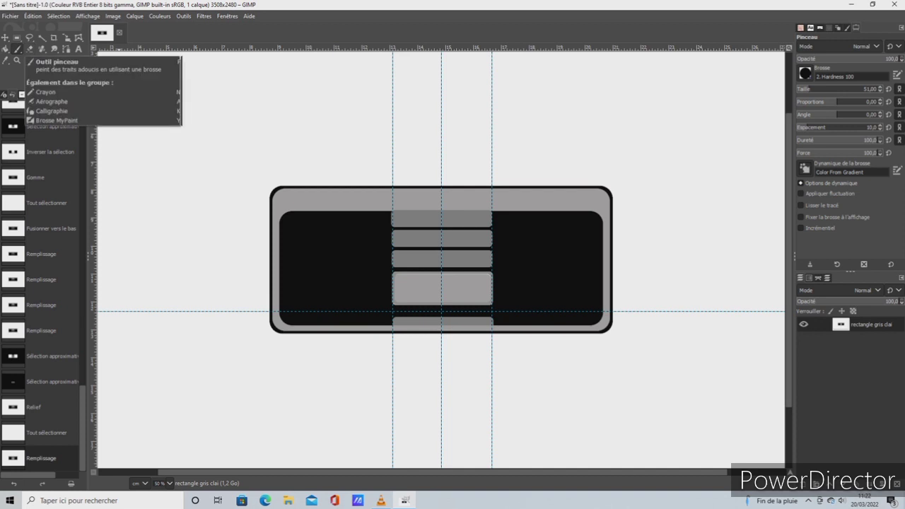
{"action": "left_click", "coordinate": [805, 74]}
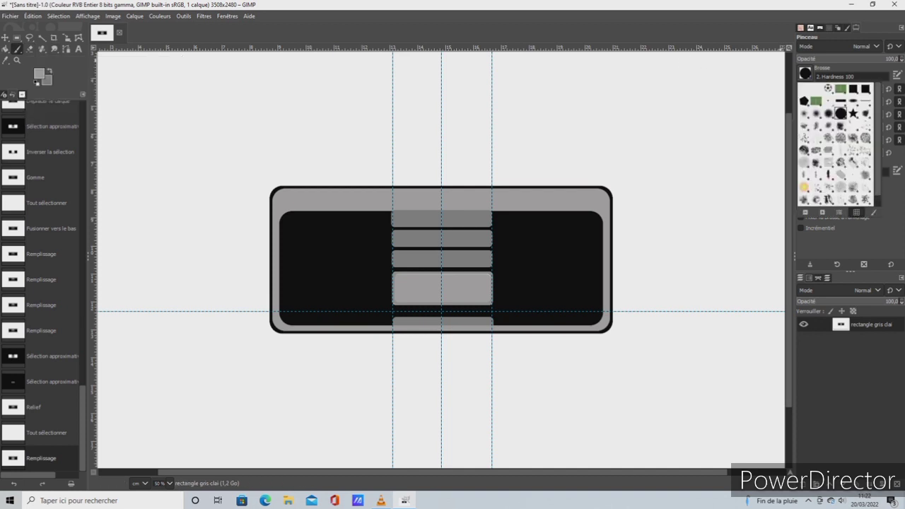
{"action": "left_click", "coordinate": [841, 102]}
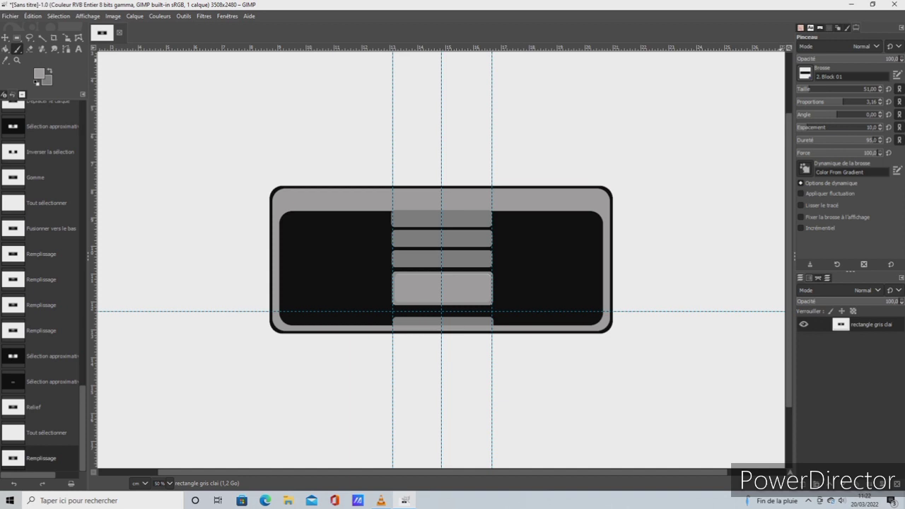
{"action": "left_click_drag", "start_coordinate": [808, 90], "coordinate": [844, 89]}
{"action": "left_click_drag", "start_coordinate": [841, 102], "coordinate": [819, 102]}
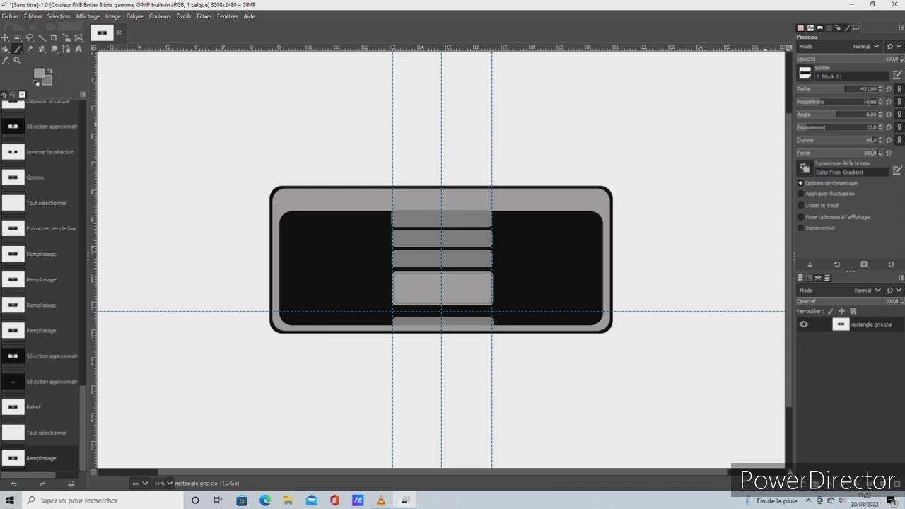
{"action": "left_click", "coordinate": [802, 102]}
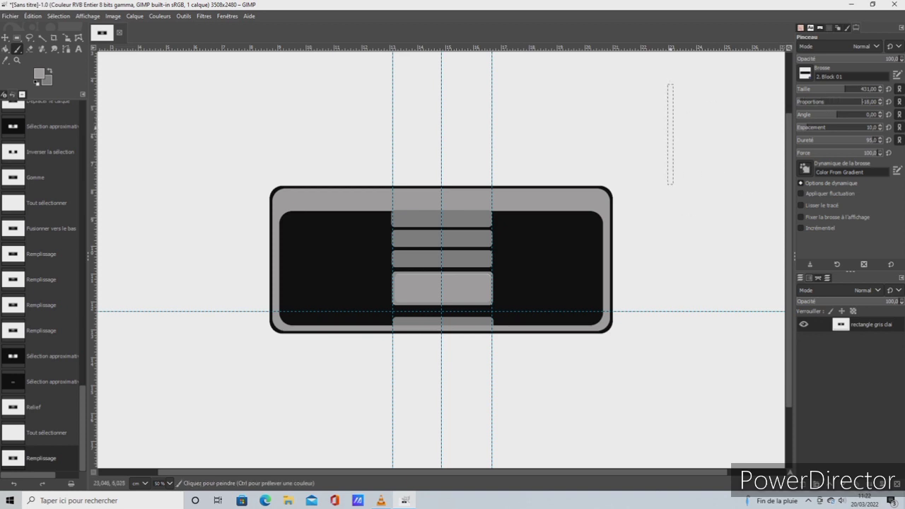
{"action": "left_click", "coordinate": [818, 102]}
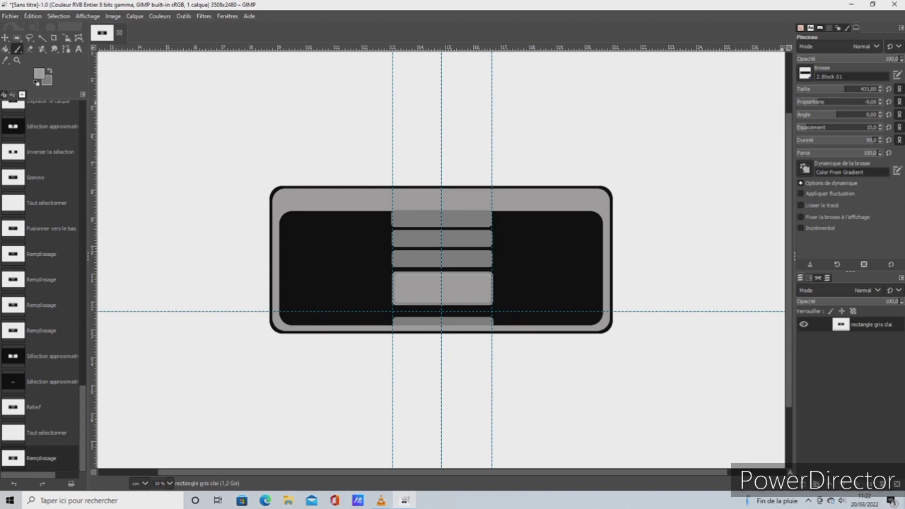
{"action": "mouse_move", "coordinate": [851, 102]}
{"action": "left_mouse_down"}
{"action": "mouse_move", "coordinate": [870, 101]}
{"action": "mouse_move", "coordinate": [828, 89]}
{"action": "left_mouse_up"}
{"action": "left_click", "coordinate": [827, 102]}
{"action": "left_click", "coordinate": [805, 74]}
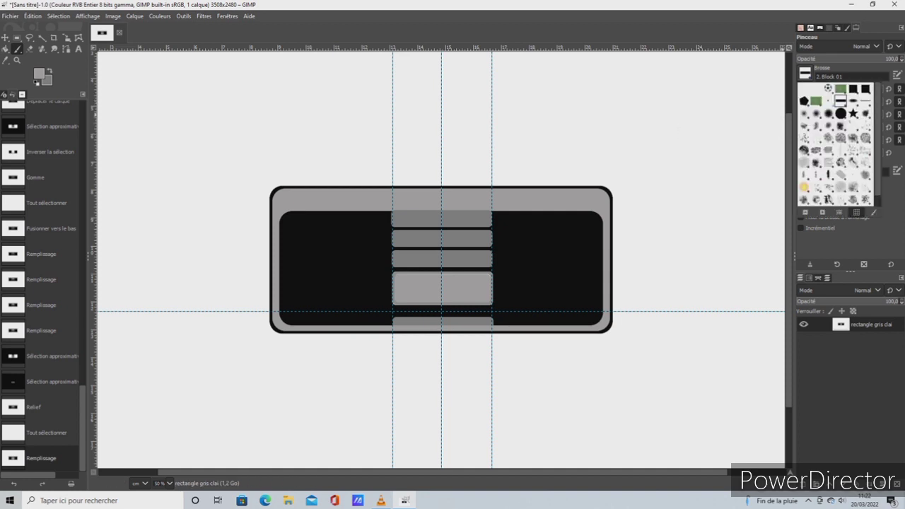
{"action": "key", "text": "Escape"}
{"action": "left_click", "coordinate": [816, 101]}
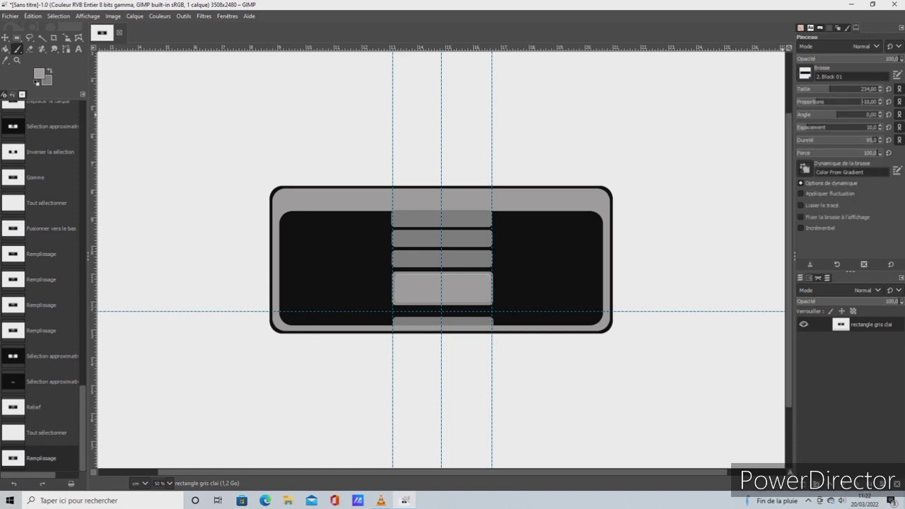
{"action": "left_click", "coordinate": [867, 101]}
{"action": "mouse_move", "coordinate": [807, 127]}
{"action": "left_mouse_down"}
{"action": "mouse_move", "coordinate": [822, 127]}
{"action": "mouse_move", "coordinate": [814, 102]}
{"action": "mouse_move", "coordinate": [851, 89]}
{"action": "left_mouse_up"}
{"action": "left_click", "coordinate": [840, 101]}
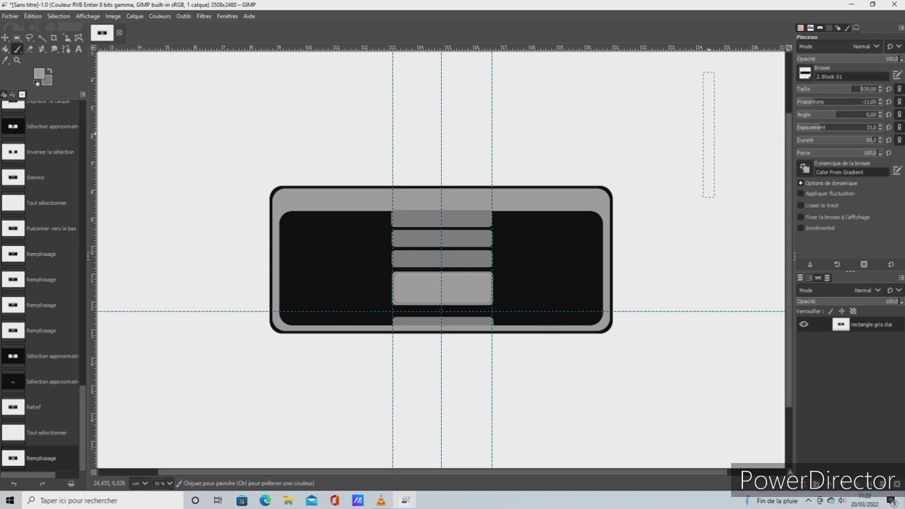
Choose the cross-shaped Sans titre brush for the paintbrush and set its aspect ratio to -2,00
{"action": "left_click", "coordinate": [804, 73]}
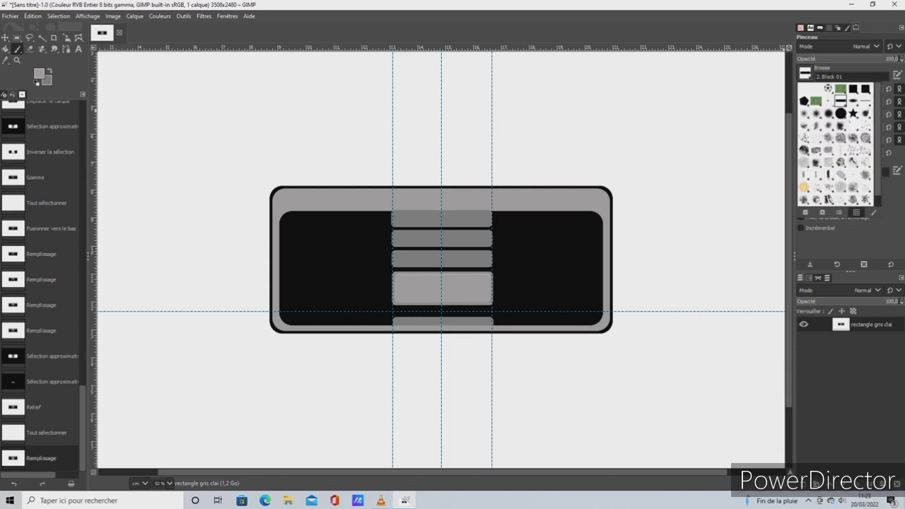
{"action": "left_click", "coordinate": [854, 90]}
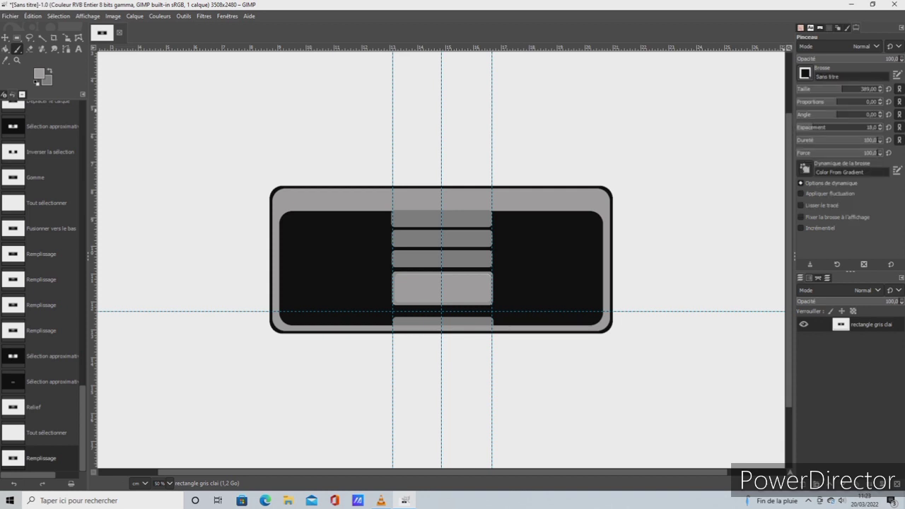
{"action": "left_click", "coordinate": [820, 102]}
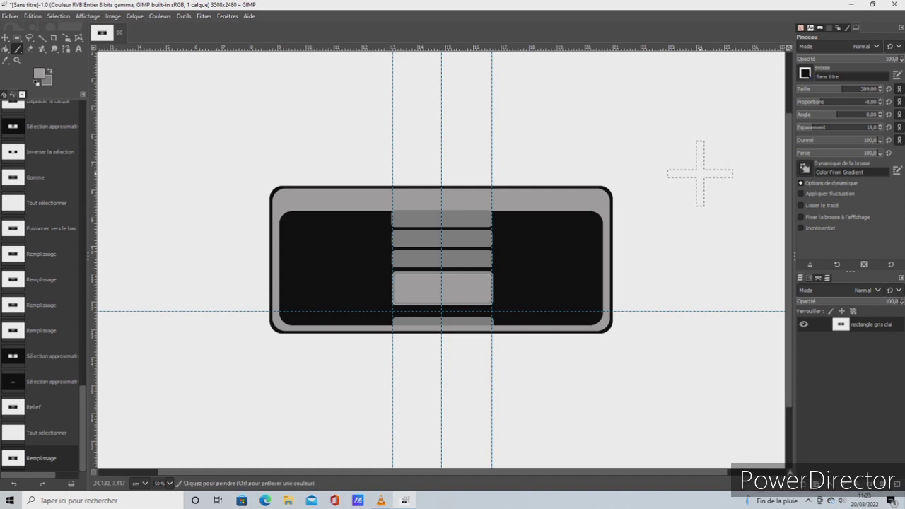
{"action": "left_click", "coordinate": [822, 101]}
{"action": "left_click_drag", "start_coordinate": [825, 102], "coordinate": [833, 102]}
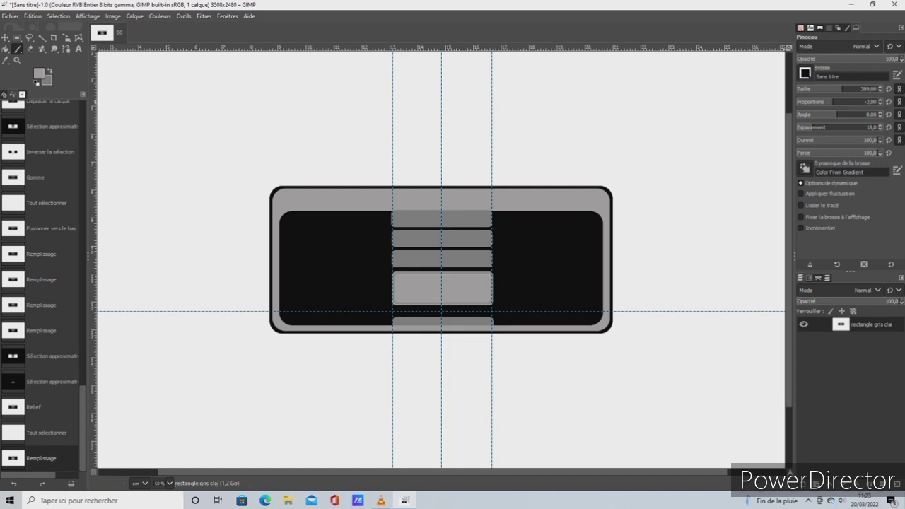
{"action": "left_click_drag", "start_coordinate": [832, 102], "coordinate": [821, 102]}
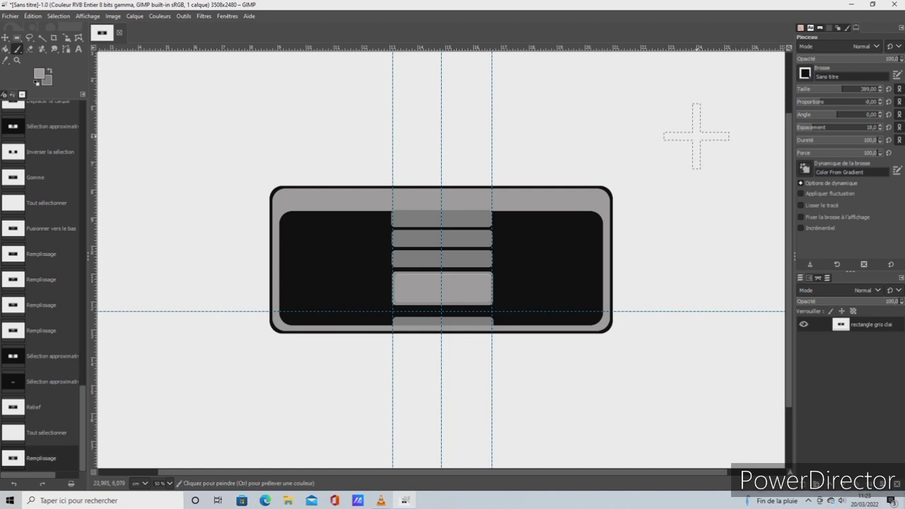
{"action": "left_click", "coordinate": [824, 101]}
{"action": "left_click", "coordinate": [831, 101]}
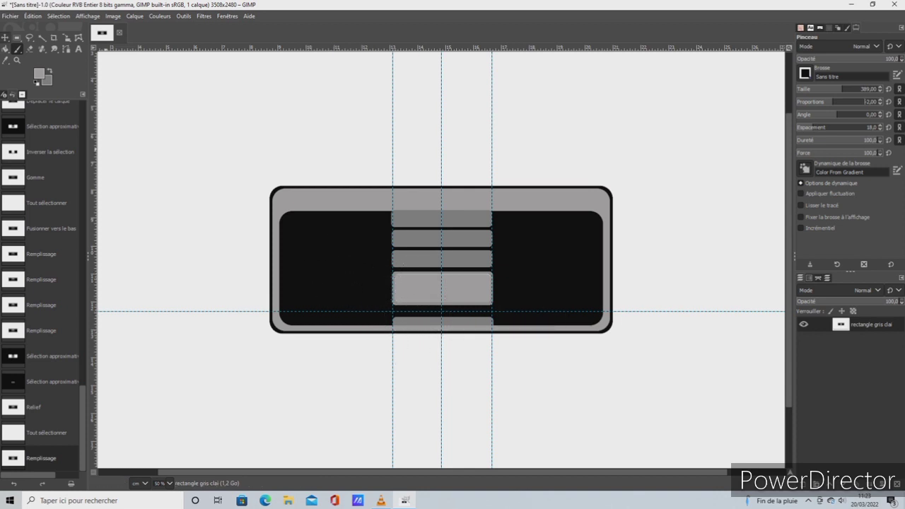
Move the horizontal guide up to the lower edge of the large light grey bar
{"action": "left_click", "coordinate": [5, 37]}
{"action": "left_click_drag", "start_coordinate": [331, 311], "coordinate": [330, 305]}
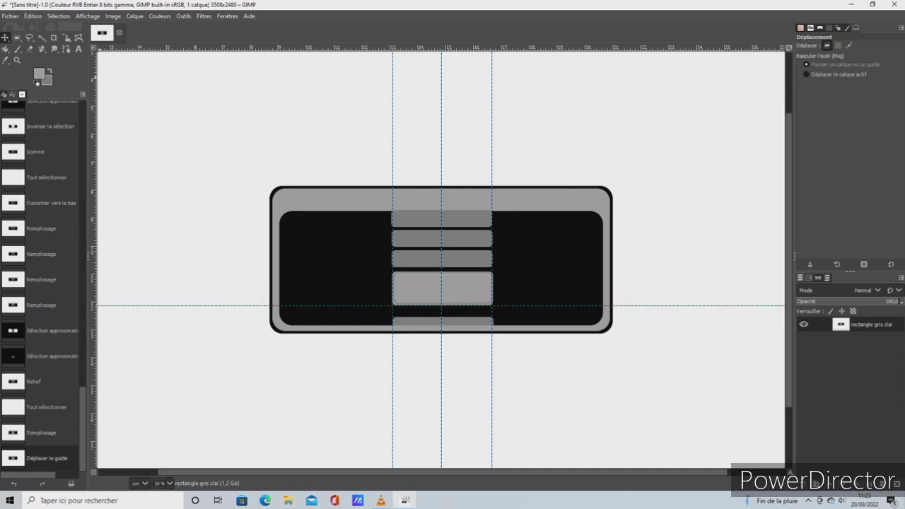
Set the cross-shaped paintbrush's size to 377 for the black area beside the bars
{"action": "left_click", "coordinate": [87, 16]}
{"action": "mouse_move", "coordinate": [134, 61]}
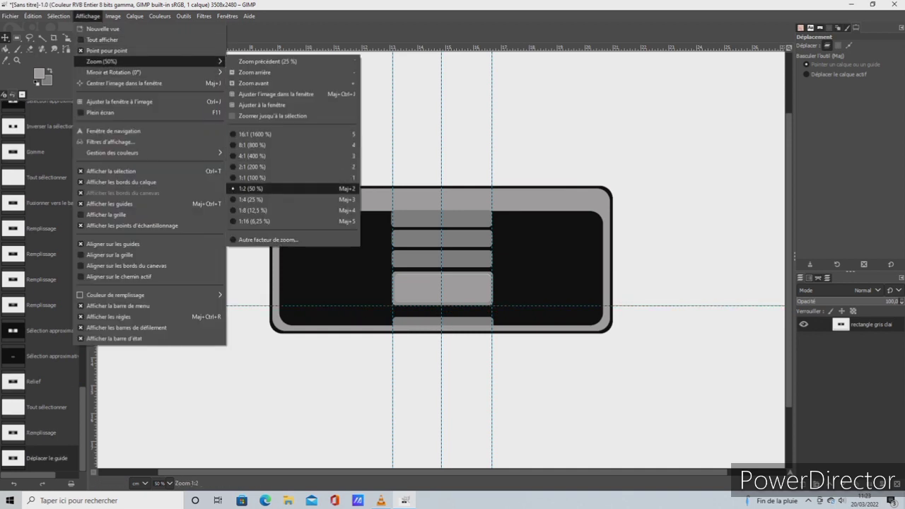
{"action": "left_click", "coordinate": [252, 177]}
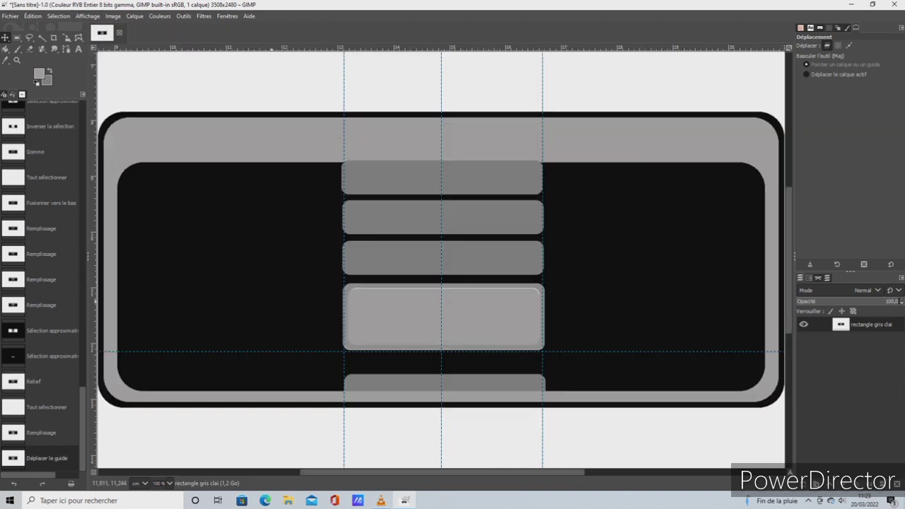
{"action": "left_click", "coordinate": [18, 49]}
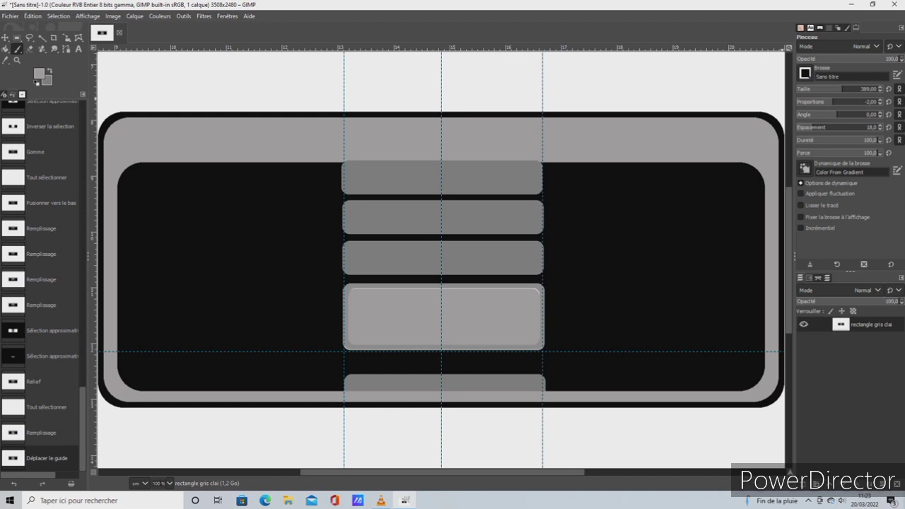
{"action": "left_click", "coordinate": [835, 89]}
{"action": "left_click_drag", "start_coordinate": [839, 89], "coordinate": [841, 89]}
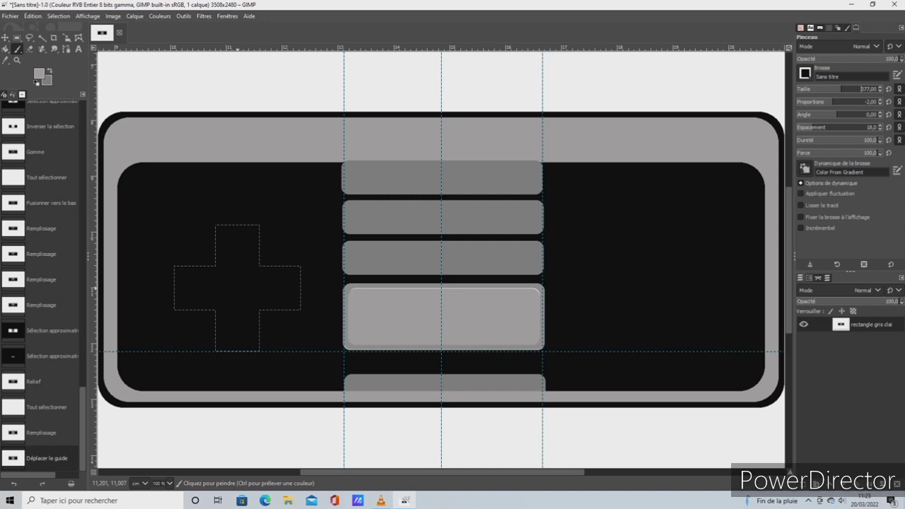
Stamp one grey cross on the black panel beside the bars and select it with the contiguous selection
{"action": "left_click", "coordinate": [238, 288]}
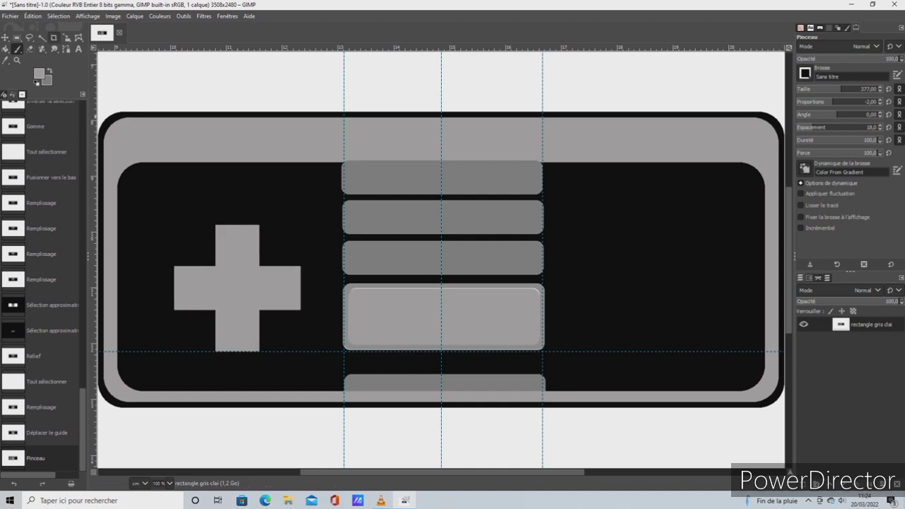
{"action": "left_click", "coordinate": [42, 38]}
{"action": "left_click", "coordinate": [216, 240]}
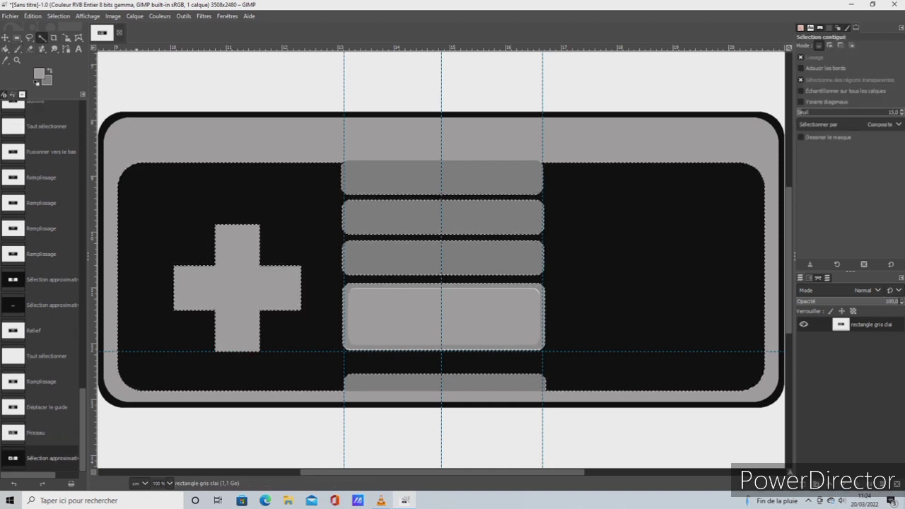
{"action": "left_click", "coordinate": [59, 15]}
{"action": "left_click", "coordinate": [63, 28]}
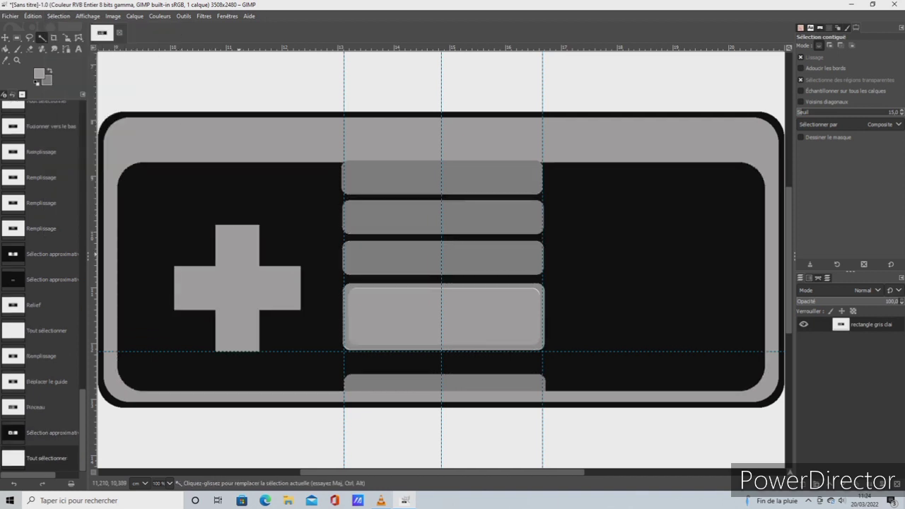
{"action": "left_click", "coordinate": [240, 283]}
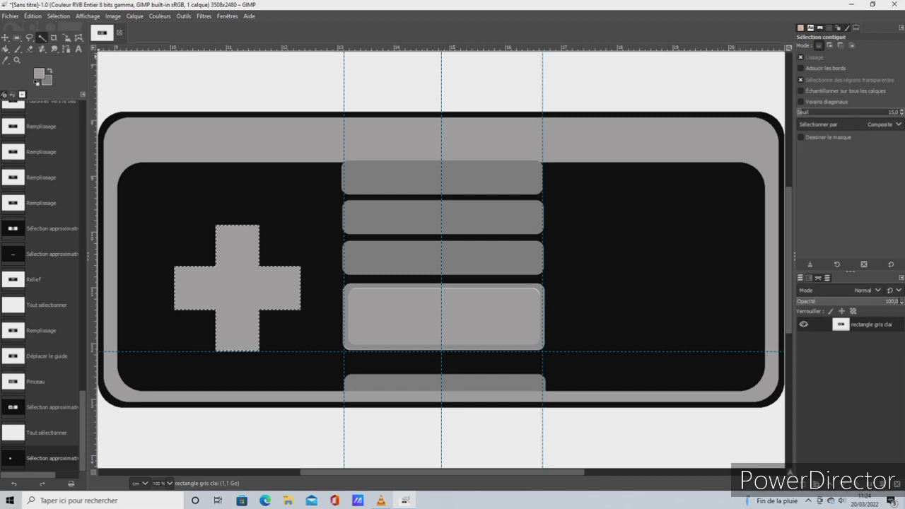
Set the foreground colour to white (ffffff)
{"action": "left_click", "coordinate": [33, 15]}
{"action": "key", "text": "Escape"}
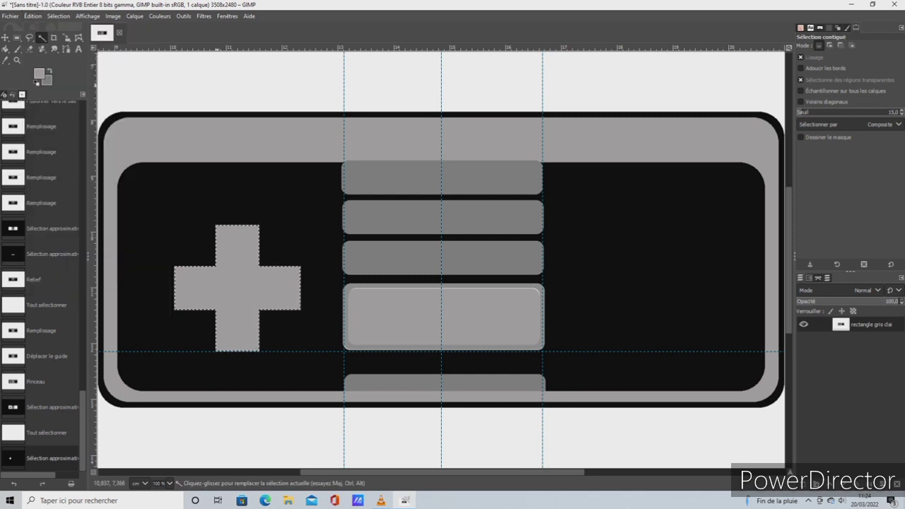
{"action": "left_click", "coordinate": [39, 73]}
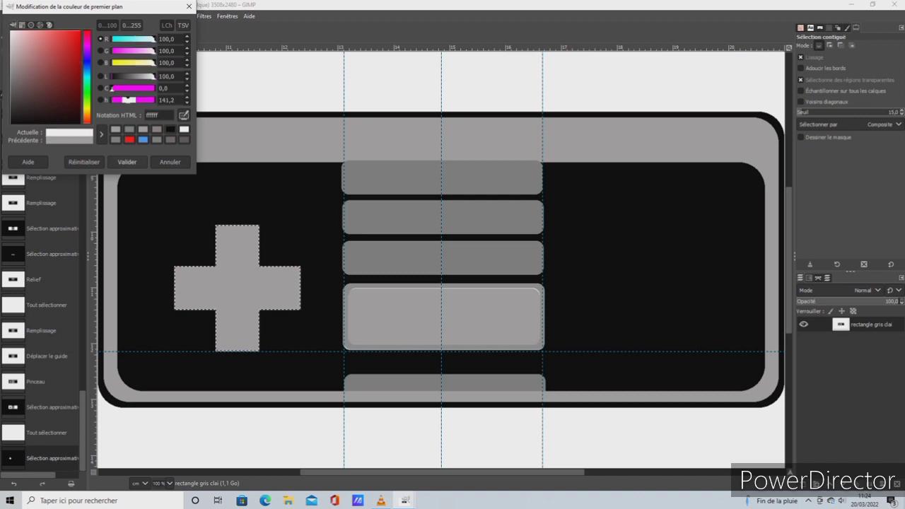
{"action": "left_click", "coordinate": [128, 162]}
Try outlining the selected cross with a white line and undo that stroke
{"action": "left_click", "coordinate": [32, 16]}
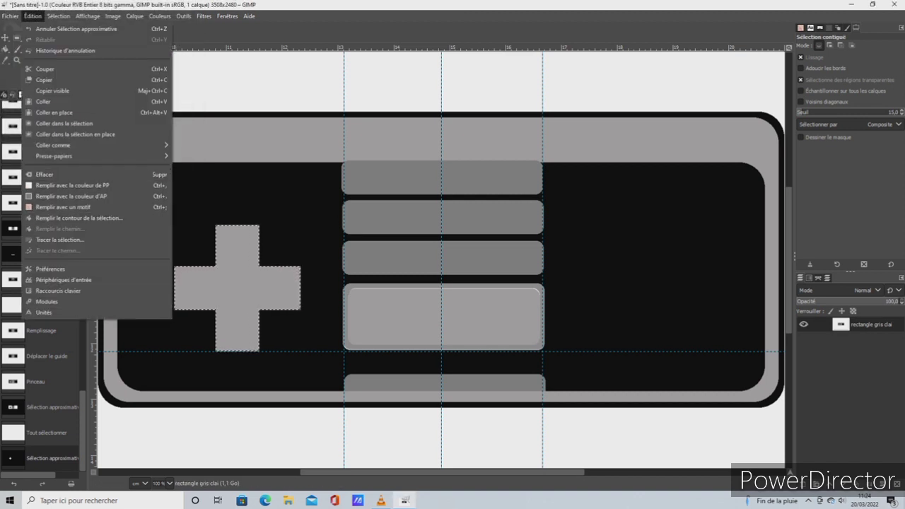
{"action": "left_click", "coordinate": [64, 240]}
{"action": "left_click", "coordinate": [475, 329]}
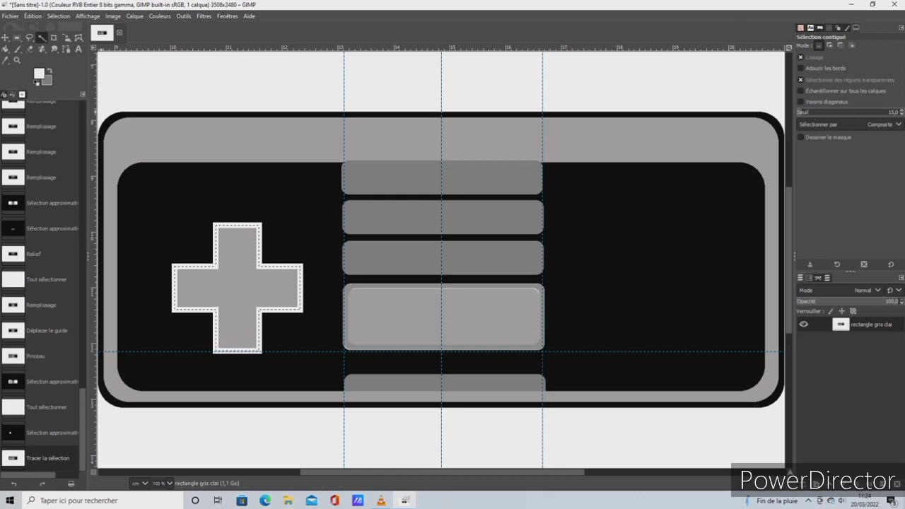
{"action": "left_click", "coordinate": [33, 15]}
{"action": "left_click", "coordinate": [68, 29]}
Stroke the cross selection with a solid white line 11 px wide, and select the whole image
{"action": "left_click", "coordinate": [32, 16]}
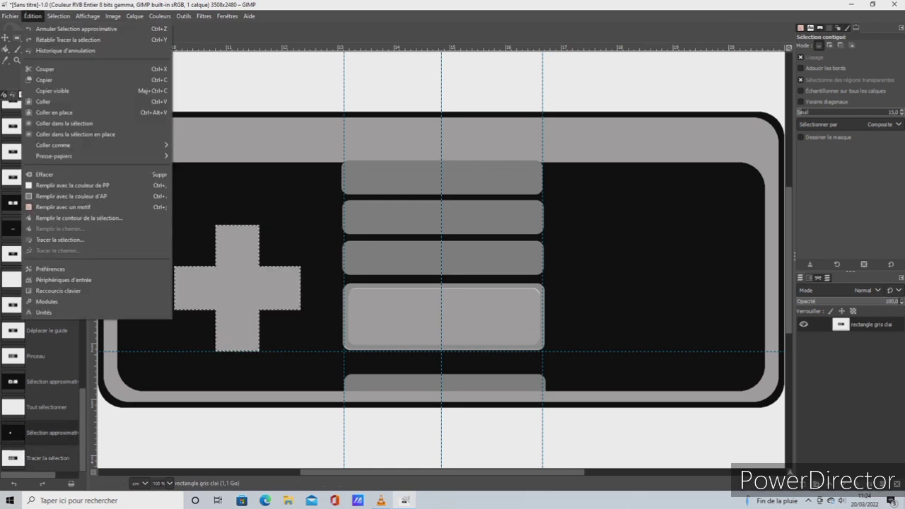
{"action": "left_click", "coordinate": [60, 240]}
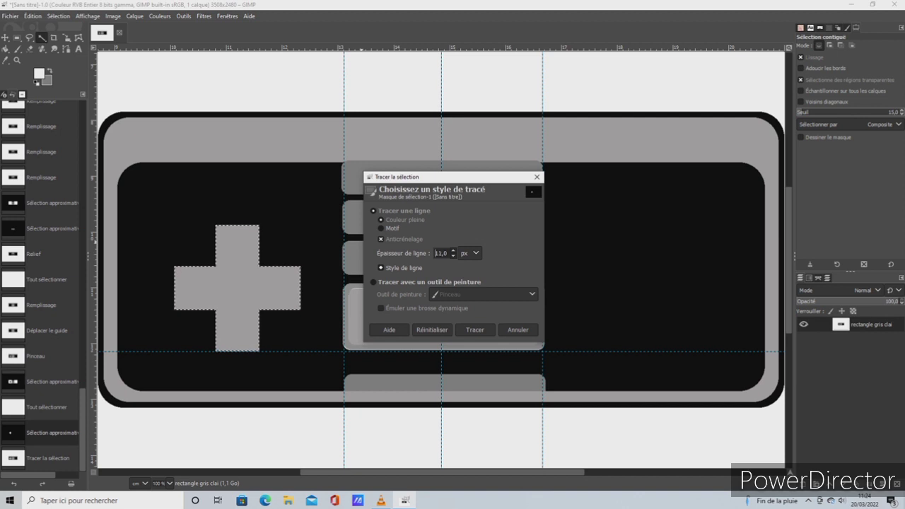
{"action": "left_click", "coordinate": [475, 329]}
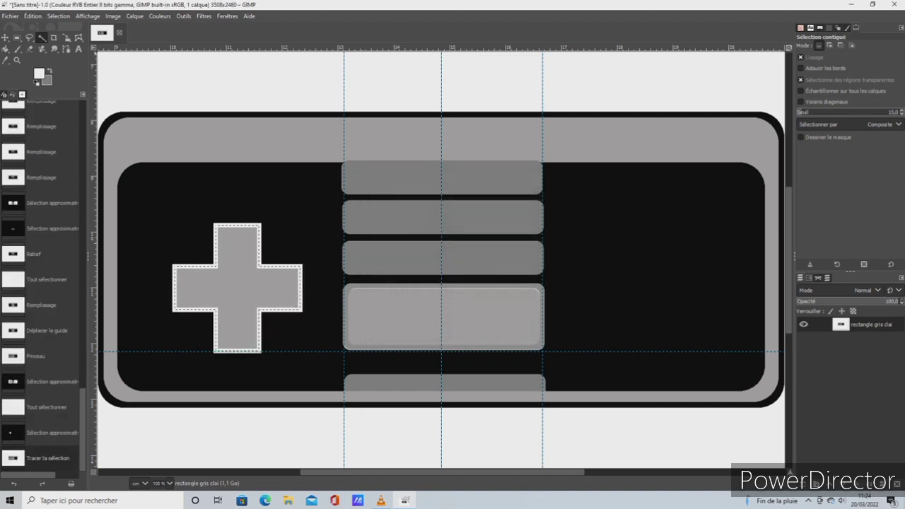
{"action": "left_click", "coordinate": [58, 16]}
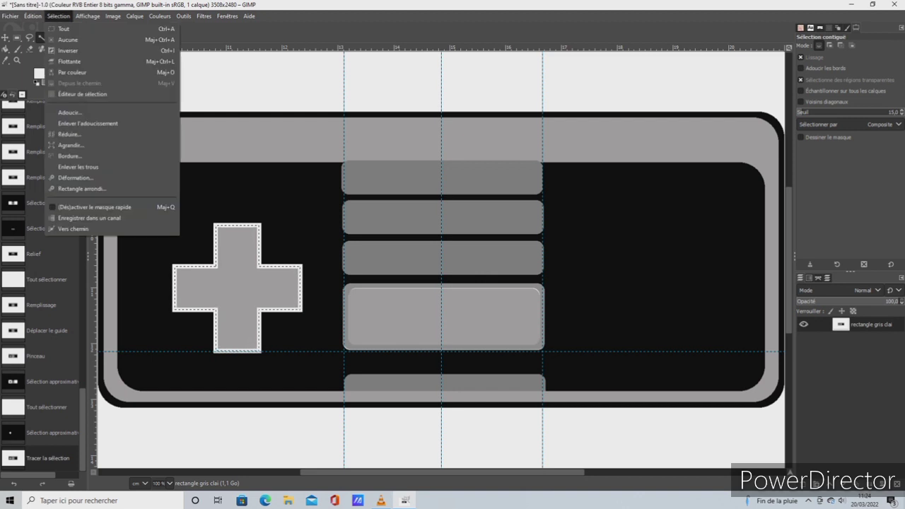
{"action": "left_click", "coordinate": [63, 29]}
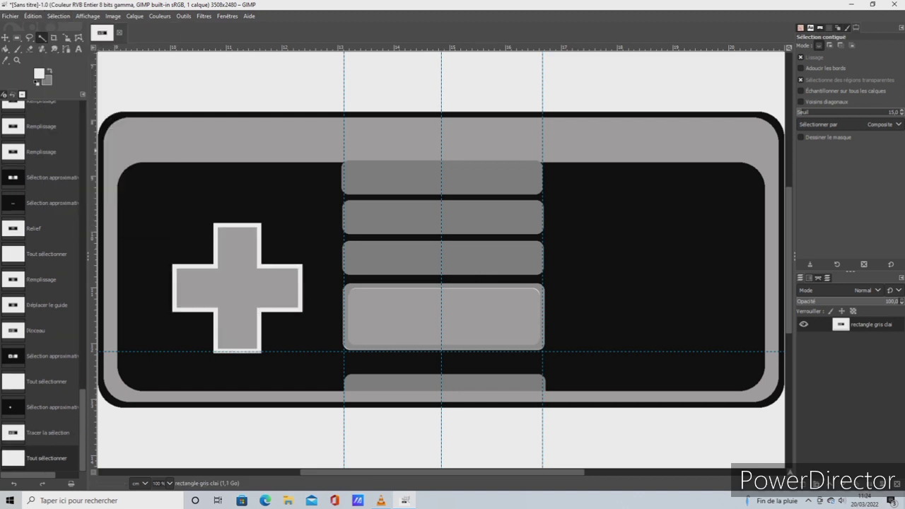
Set the foreground colour to black and fill the inside of the white-outlined cross with it
{"action": "left_click", "coordinate": [39, 74]}
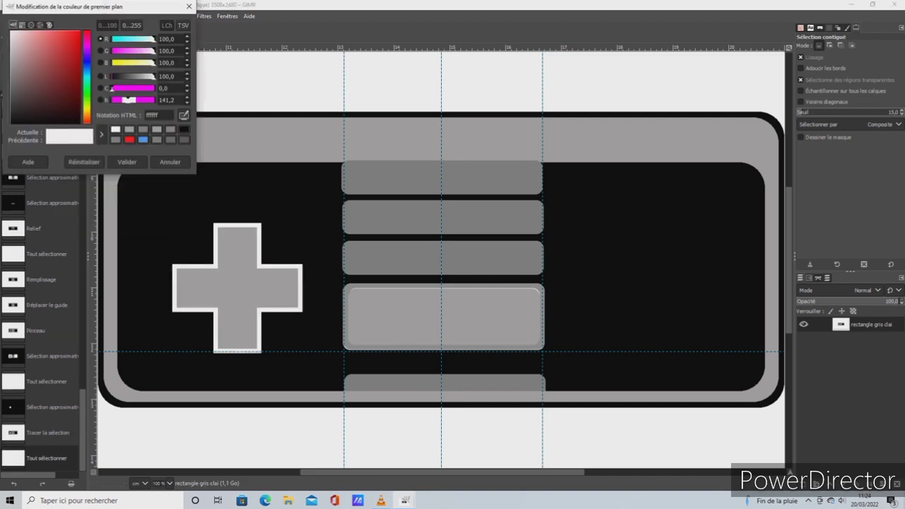
{"action": "left_click", "coordinate": [184, 129]}
{"action": "left_click", "coordinate": [127, 161]}
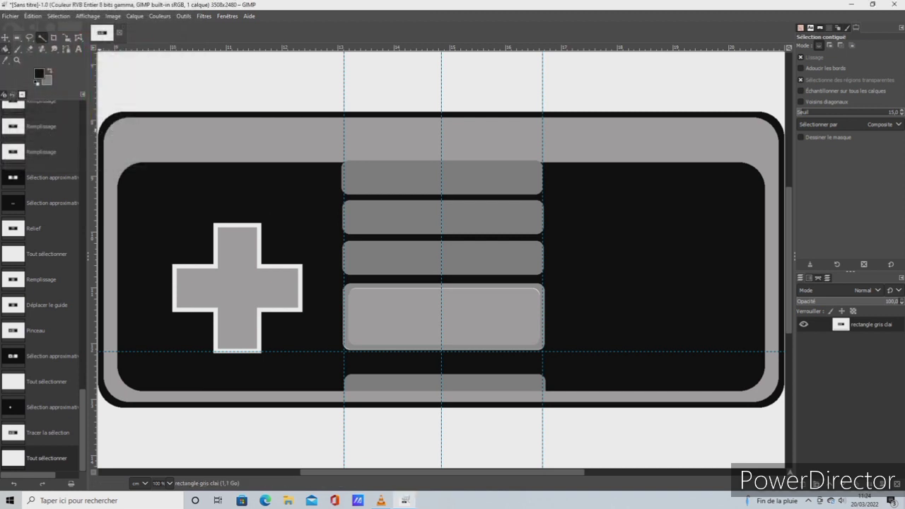
{"action": "left_click", "coordinate": [6, 49]}
{"action": "left_click", "coordinate": [230, 264]}
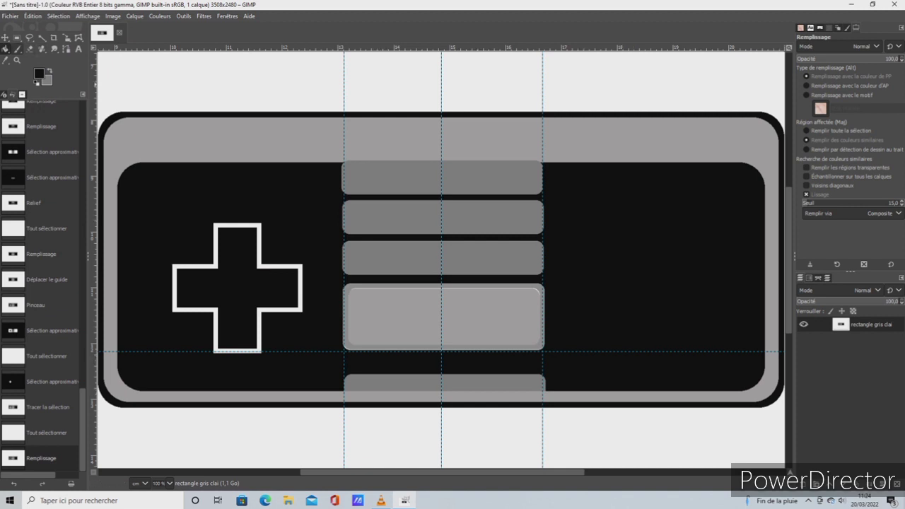
Create a new transparent layer named bouton
{"action": "key", "text": "r"}
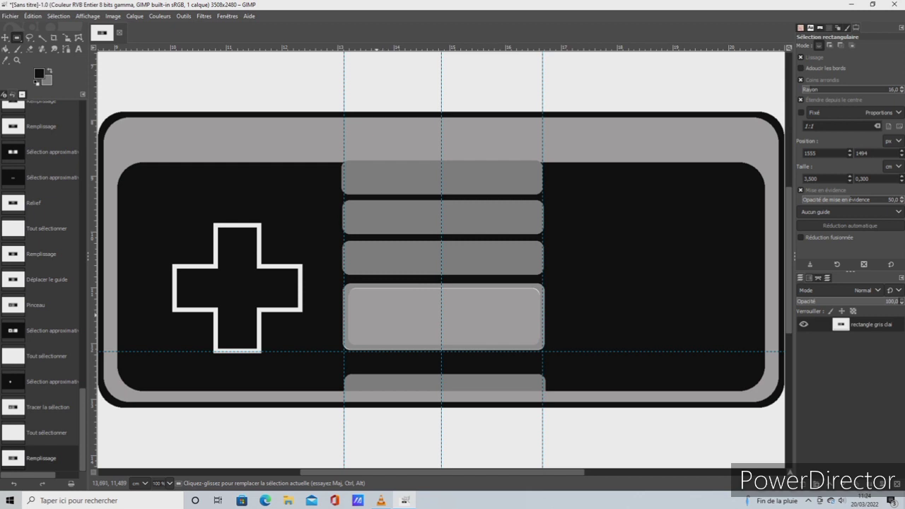
{"action": "left_click", "coordinate": [134, 16]}
{"action": "left_click", "coordinate": [162, 28]}
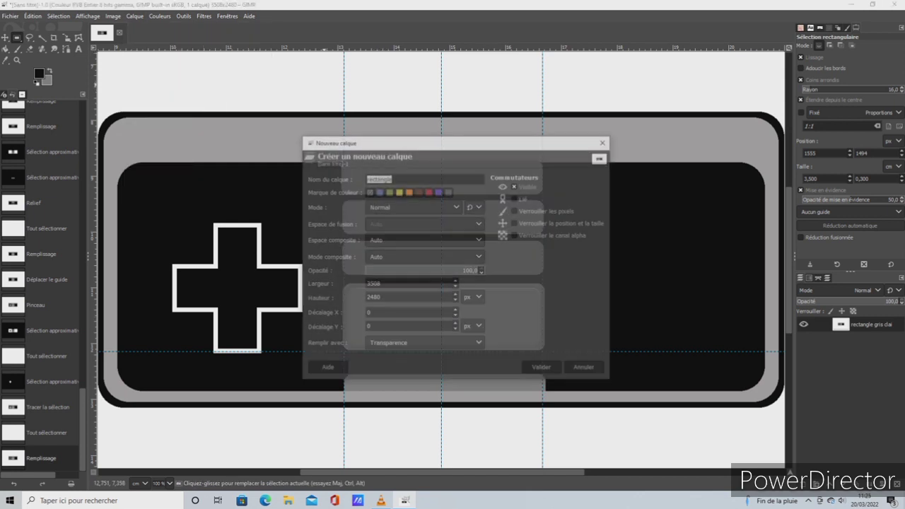
{"action": "key", "text": "BackSpace"}
{"action": "type", "text": "bouton"}
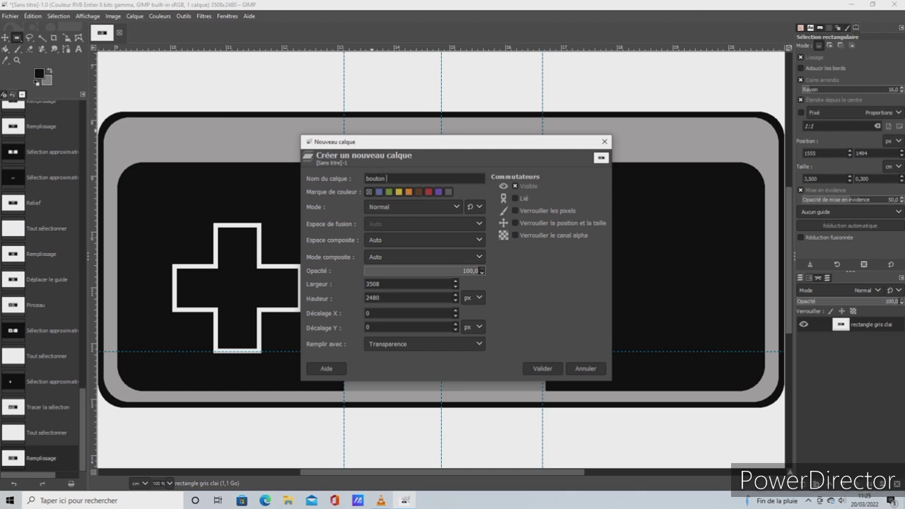
{"action": "key", "text": "Return"}
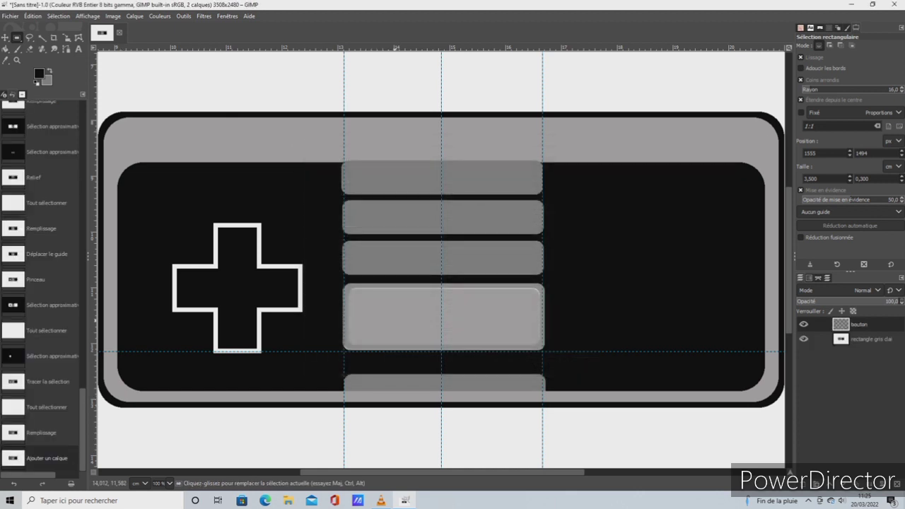
Select a rounded rectangle about 0,85 by 0,27 cm on the large light grey bar and stroke it in black
{"action": "left_click_drag", "start_coordinate": [362, 308], "coordinate": [409, 324]}
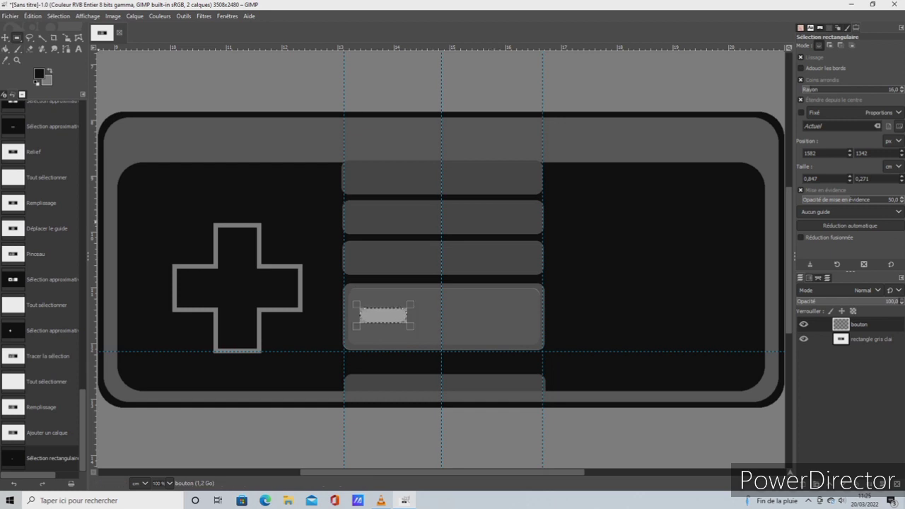
{"action": "key", "text": "m"}
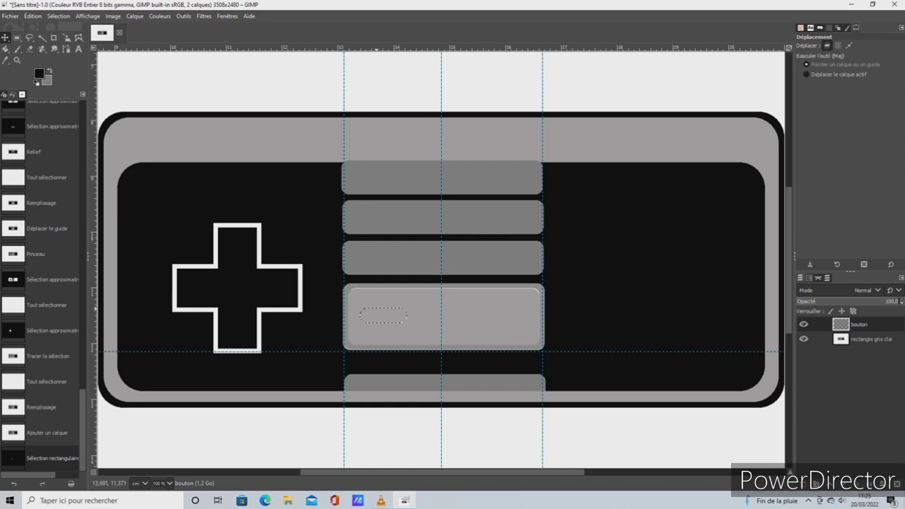
{"action": "left_click", "coordinate": [381, 311]}
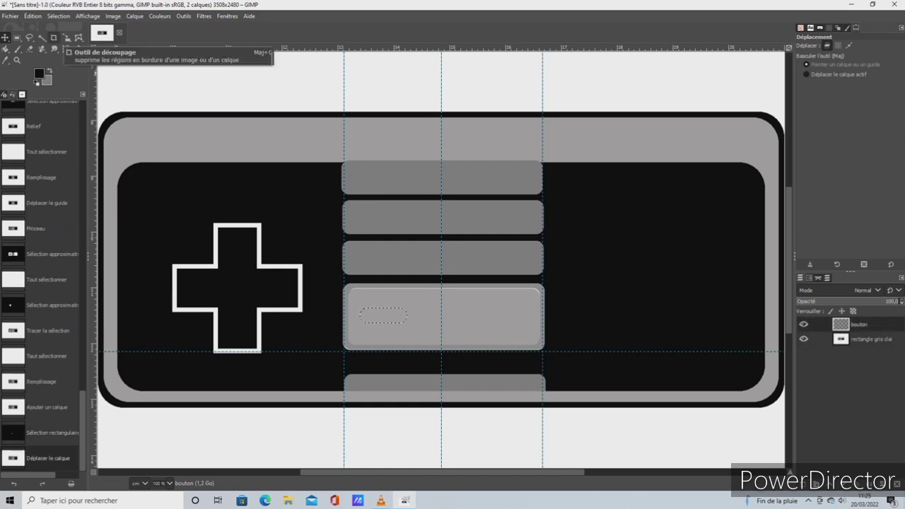
{"action": "left_click", "coordinate": [32, 15]}
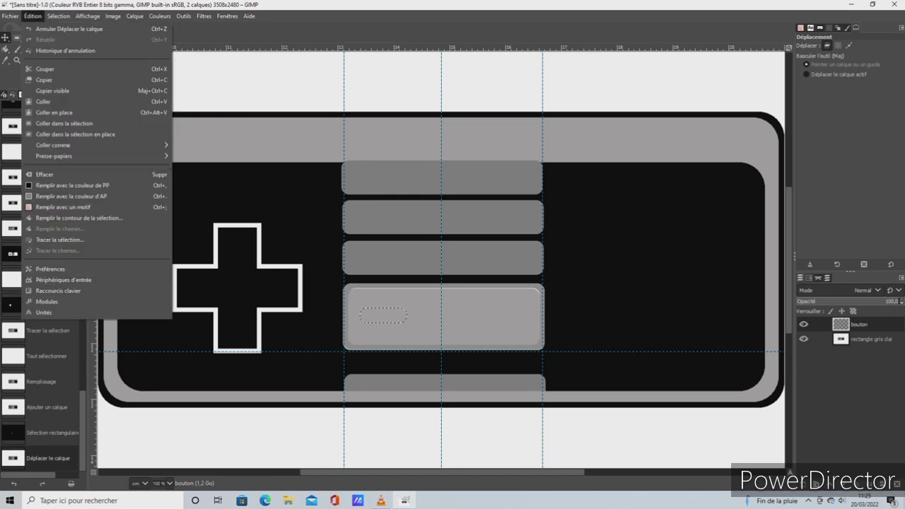
{"action": "left_click", "coordinate": [71, 240]}
{"action": "left_click", "coordinate": [474, 329]}
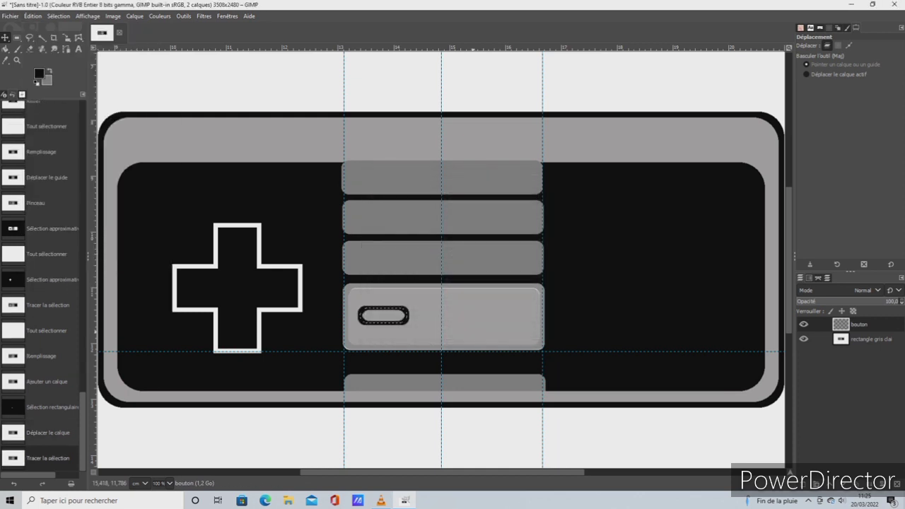
{"action": "left_click", "coordinate": [58, 16]}
{"action": "left_click", "coordinate": [71, 29]}
Try to fill the inside of the small outlined button with black on the bouton layer
{"action": "key", "text": "shift+b"}
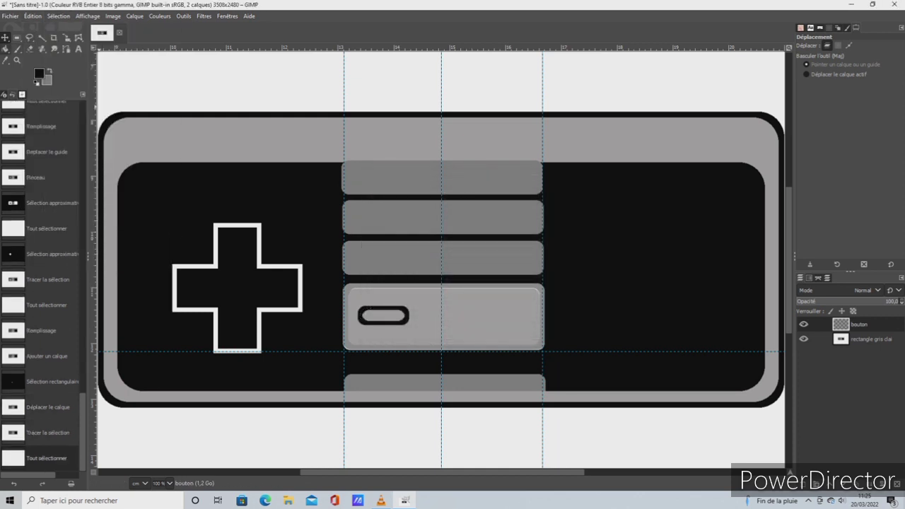
{"action": "left_click", "coordinate": [395, 374]}
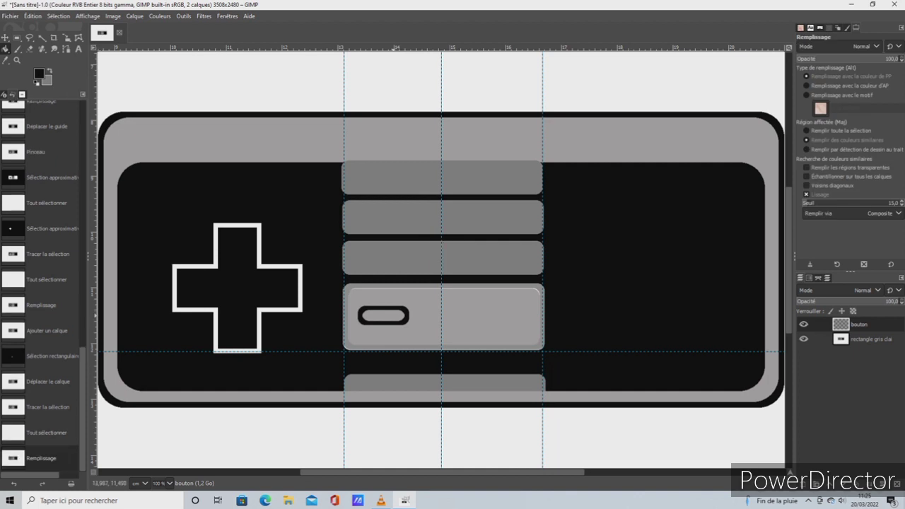
{"action": "left_click", "coordinate": [393, 316]}
{"action": "double_click", "coordinate": [393, 315]}
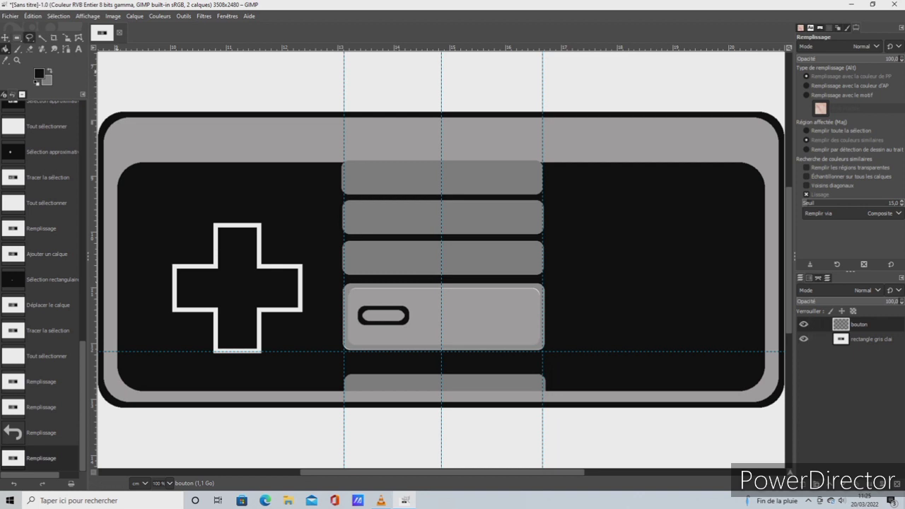
Draw a closed freehand selection around the small black-outlined button on the light grey bar
{"action": "left_click", "coordinate": [29, 37]}
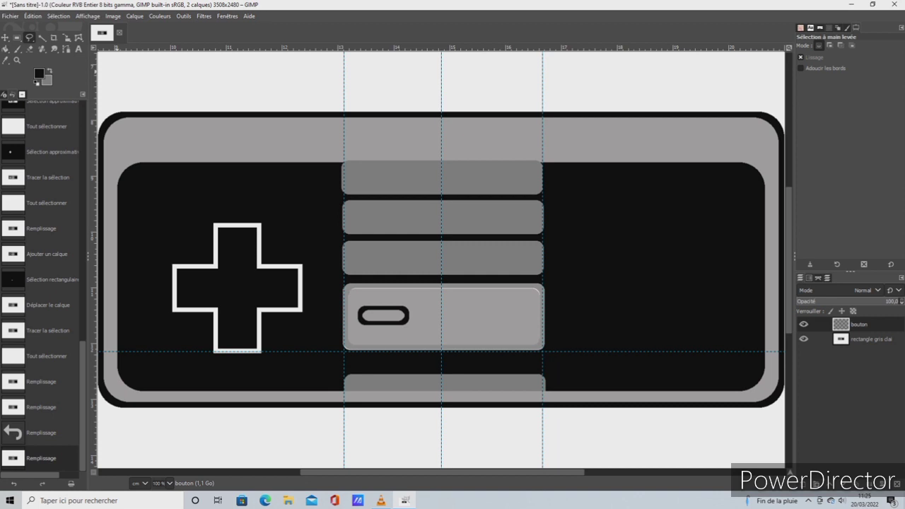
{"action": "key", "text": "alt+o"}
{"action": "key", "text": "Right"}
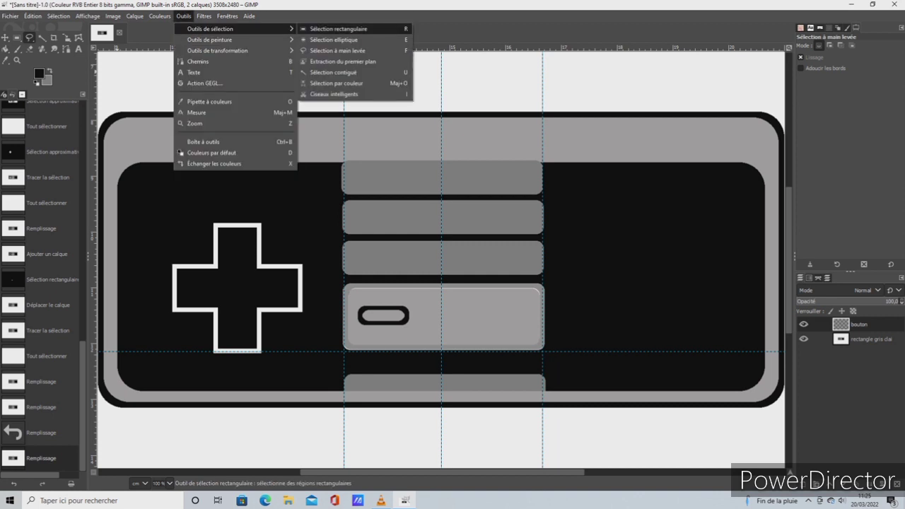
{"action": "key", "text": "Down"}
{"action": "key", "text": "Down"}
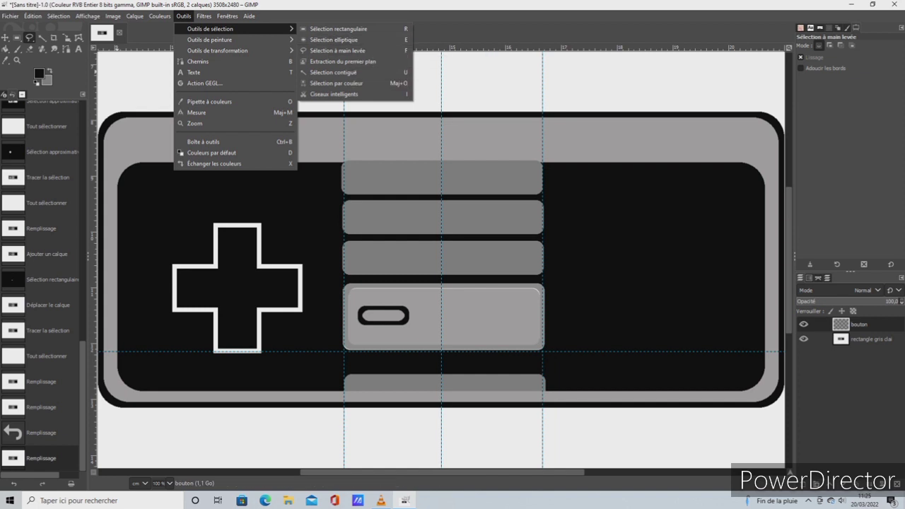
{"action": "left_click", "coordinate": [410, 303]}
{"action": "left_click_drag", "start_coordinate": [411, 303], "coordinate": [356, 306]}
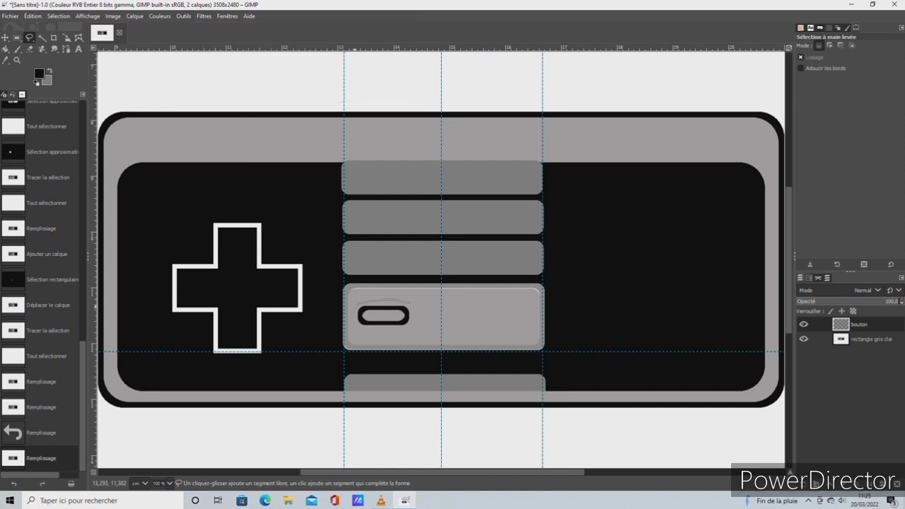
{"action": "mouse_move", "coordinate": [372, 339]}
{"action": "left_mouse_down"}
{"action": "mouse_move", "coordinate": [395, 337]}
{"action": "mouse_move", "coordinate": [410, 303]}
{"action": "left_mouse_up"}
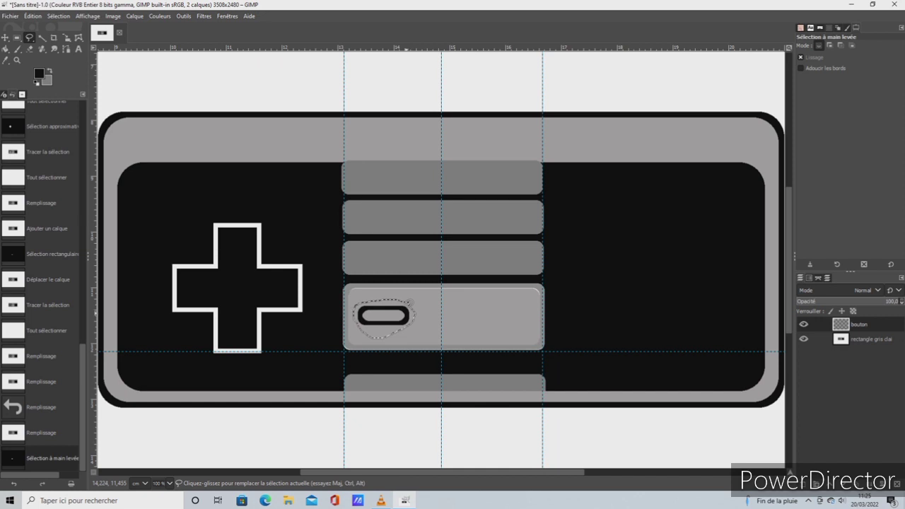
Copy the selected small outlined button and paste it as a new layer
{"action": "right_click", "coordinate": [406, 314]}
{"action": "mouse_move", "coordinate": [431, 340]}
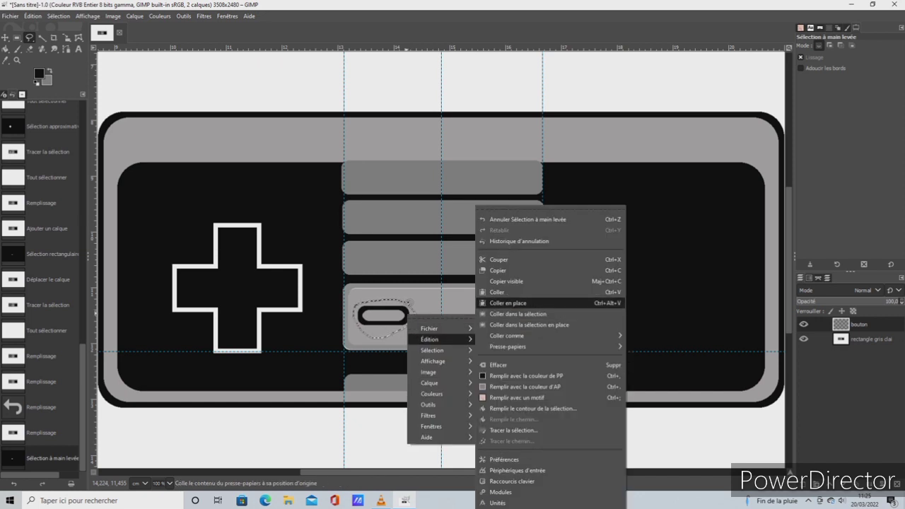
{"action": "left_click", "coordinate": [498, 270]}
{"action": "right_click", "coordinate": [408, 318]}
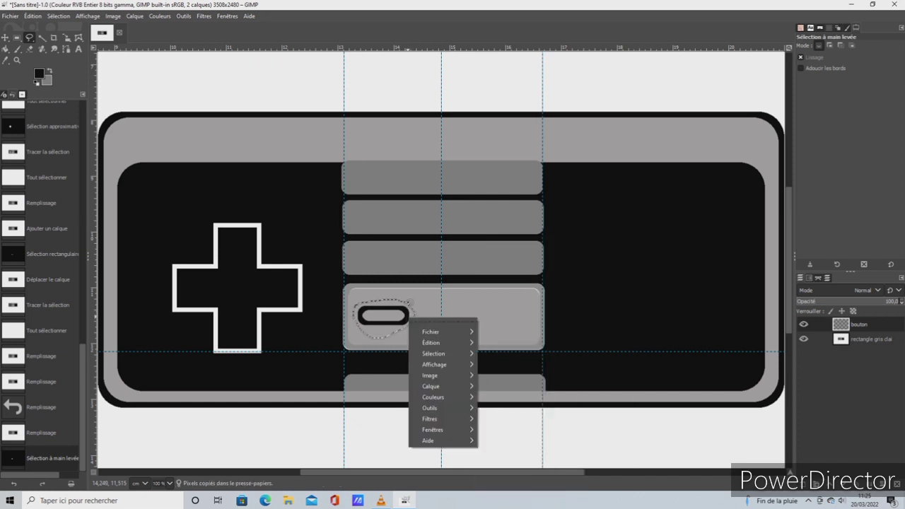
{"action": "mouse_move", "coordinate": [433, 343]}
{"action": "mouse_move", "coordinate": [512, 336]}
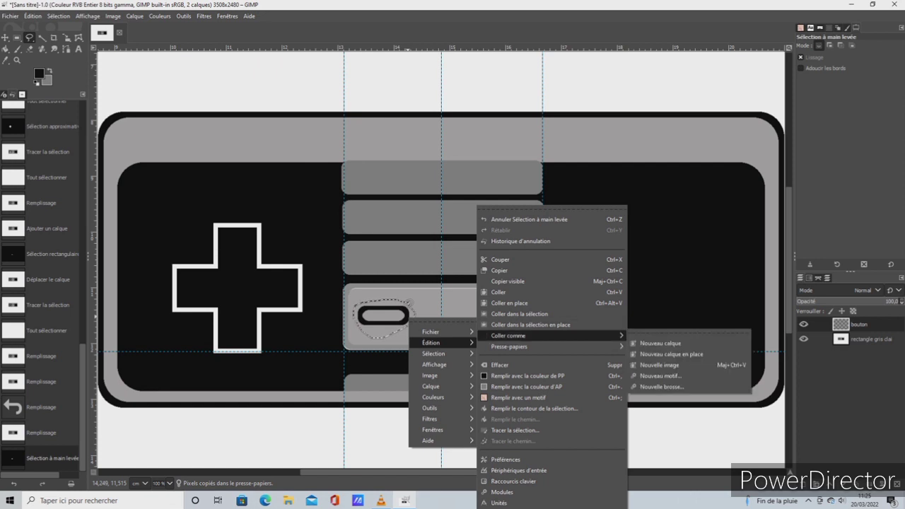
{"action": "left_click", "coordinate": [640, 344]}
Move the copied button to the opposite end of the light grey bar, aligning it with the original using the horizontal guide
{"action": "key", "text": "m"}
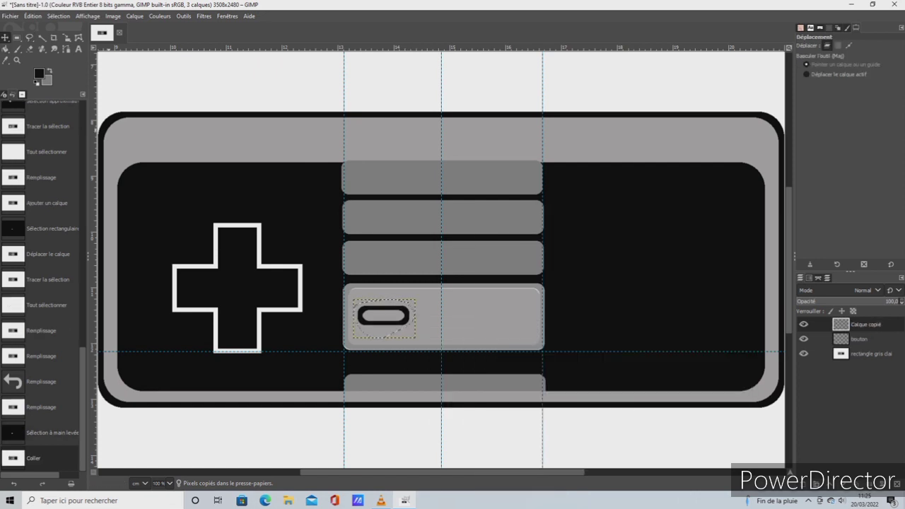
{"action": "left_click_drag", "start_coordinate": [385, 320], "coordinate": [499, 319]}
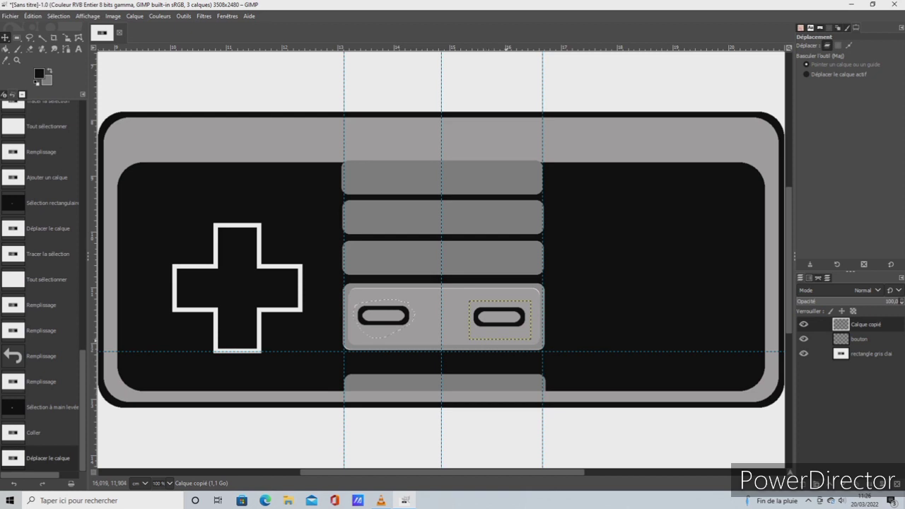
{"action": "left_click_drag", "start_coordinate": [514, 351], "coordinate": [521, 327]}
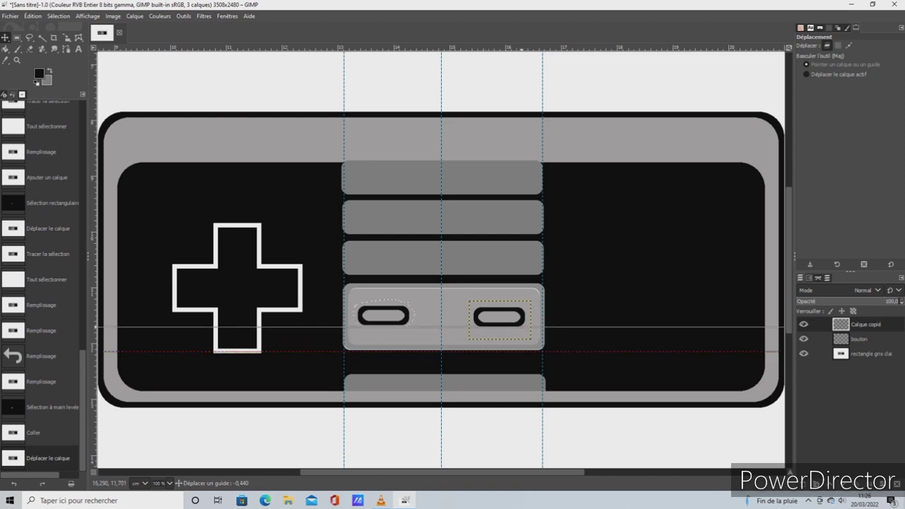
{"action": "left_click_drag", "start_coordinate": [467, 326], "coordinate": [479, 311]}
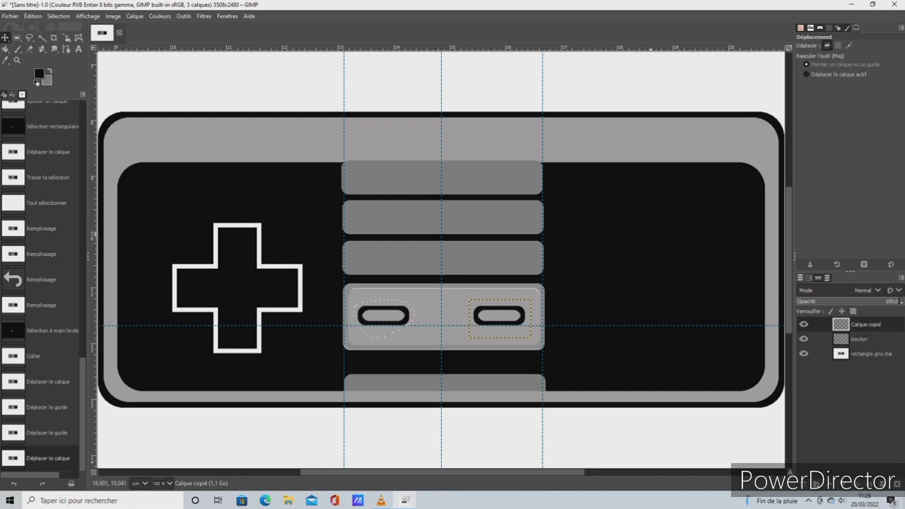
Clear the selection and merge the pasted layer and the bouton layer down into the rectangle gris clair layer
{"action": "key", "text": "alt+s"}
{"action": "key", "text": "Return"}
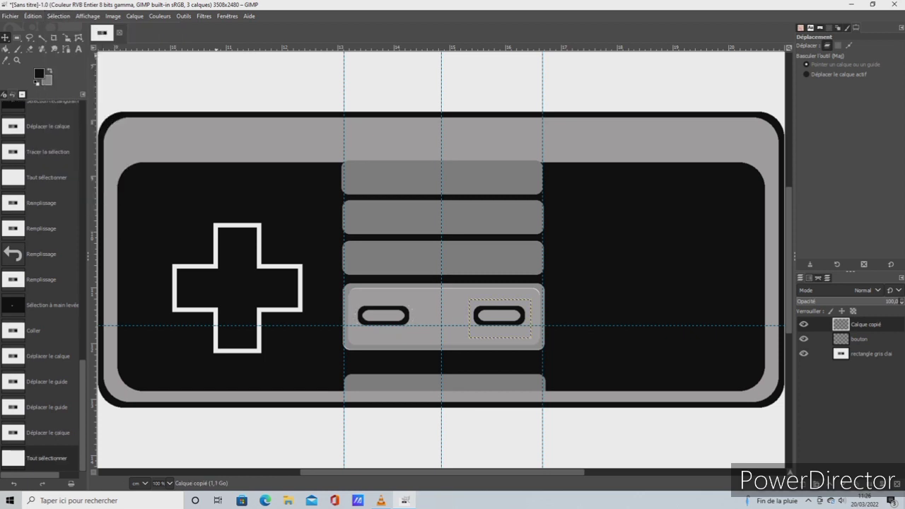
{"action": "right_click", "coordinate": [846, 329]}
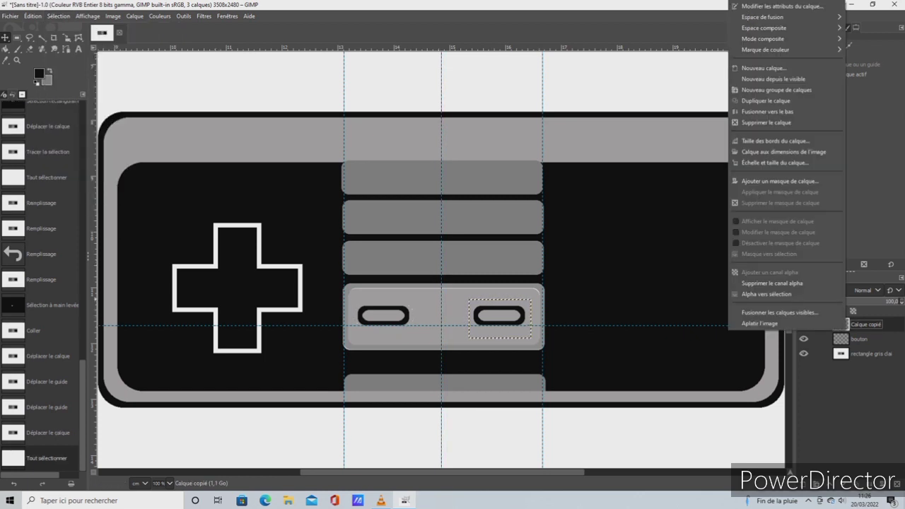
{"action": "left_click", "coordinate": [766, 111]}
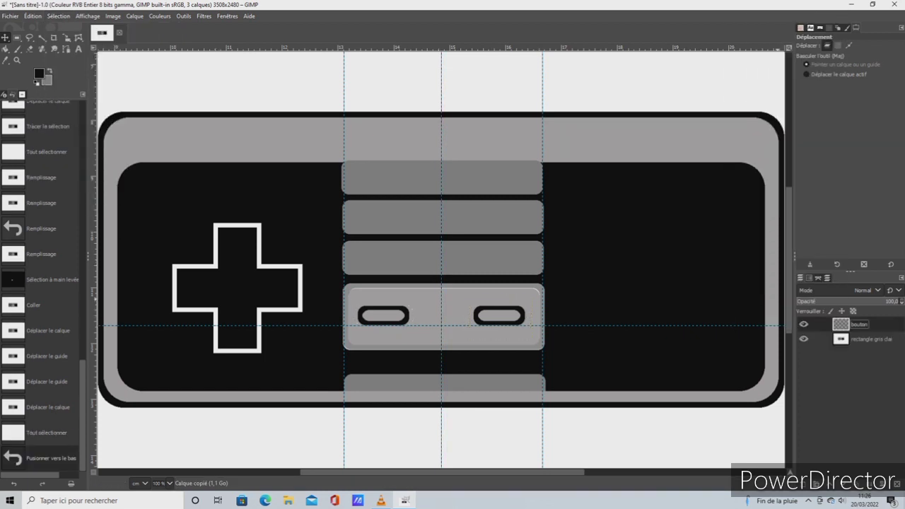
{"action": "right_click", "coordinate": [846, 324]}
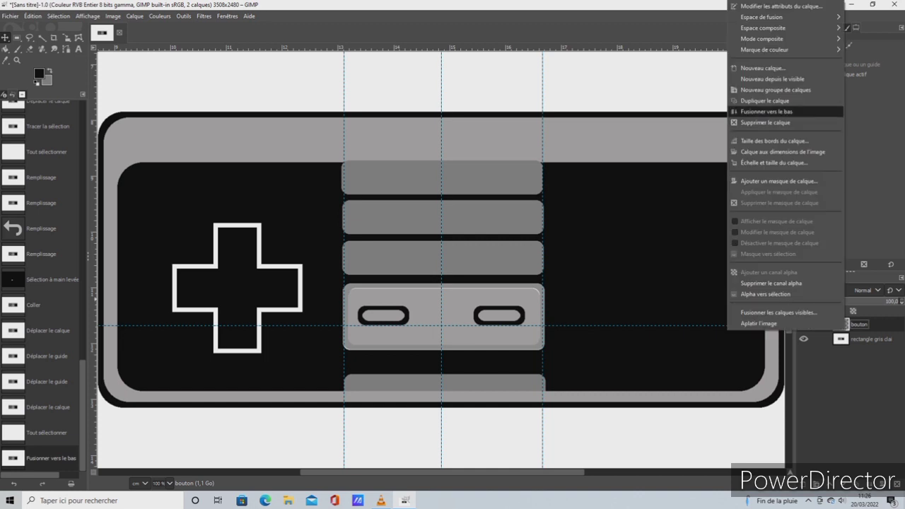
{"action": "left_click", "coordinate": [767, 111]}
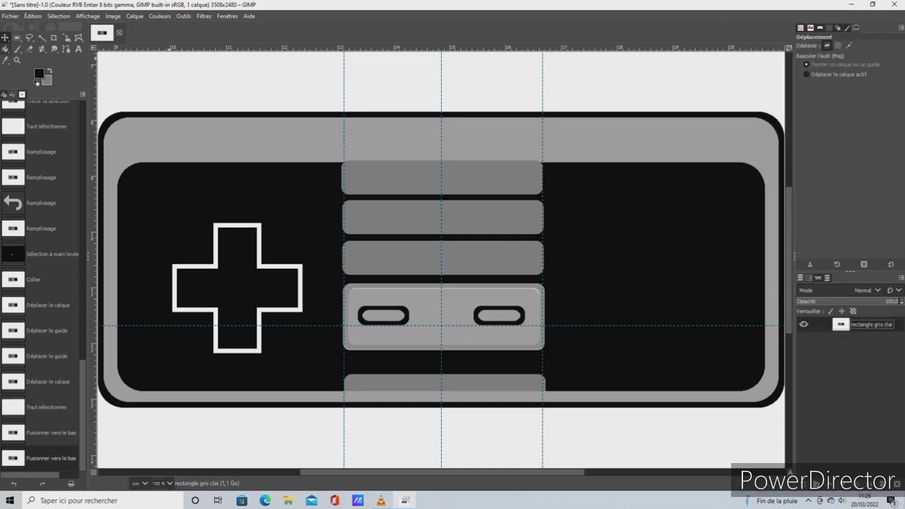
Fill the inside of both small outlined buttons on the light grey bar with black
{"action": "left_click", "coordinate": [5, 49]}
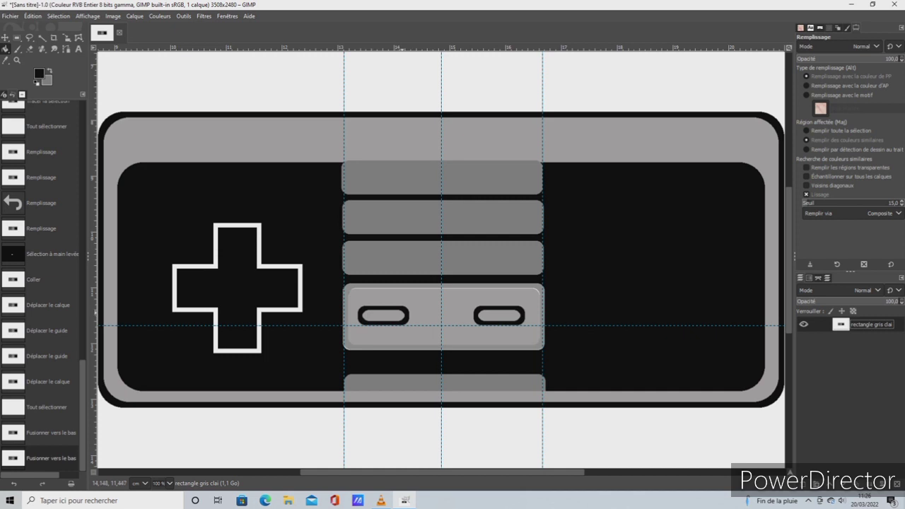
{"action": "left_click", "coordinate": [385, 315]}
{"action": "left_click", "coordinate": [509, 315]}
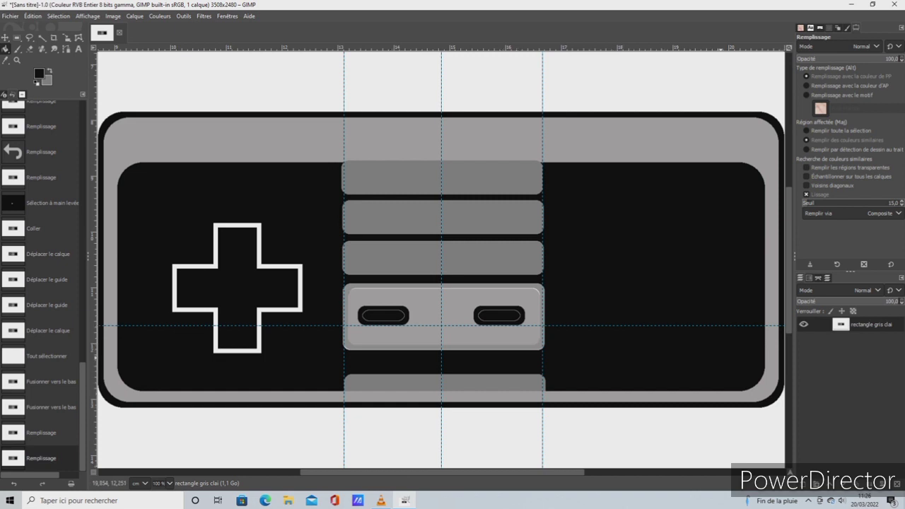
Try the Paintbrush with the Sans titre brush, then with Sans titre #1 at size 208
{"action": "key", "text": "p"}
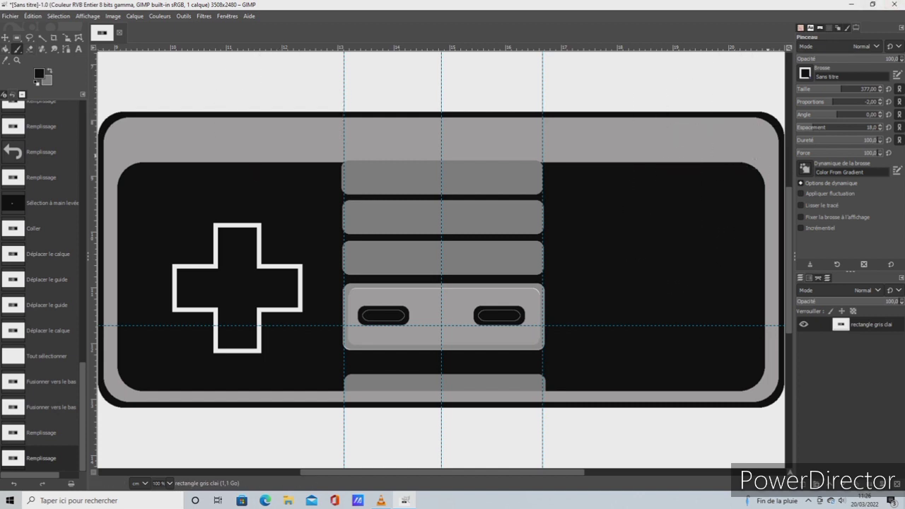
{"action": "left_click", "coordinate": [813, 102]}
{"action": "mouse_move", "coordinate": [813, 101]}
{"action": "left_mouse_down"}
{"action": "mouse_move", "coordinate": [854, 101]}
{"action": "mouse_move", "coordinate": [825, 88]}
{"action": "left_mouse_up"}
{"action": "left_click", "coordinate": [838, 101]}
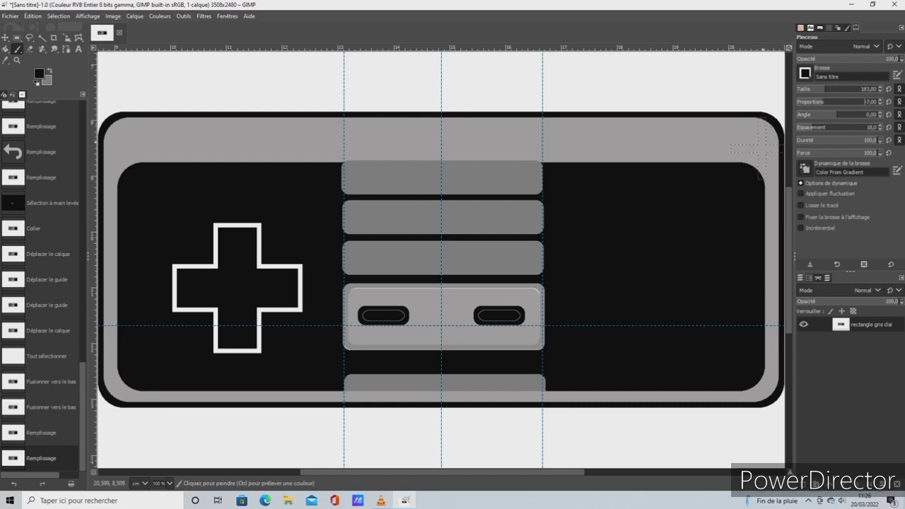
{"action": "left_click", "coordinate": [805, 73]}
{"action": "left_click", "coordinate": [865, 89]}
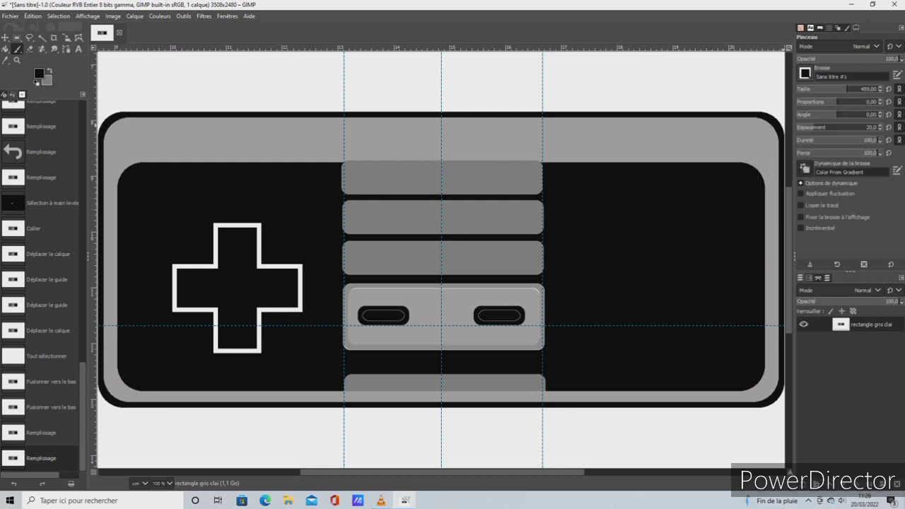
{"action": "left_click_drag", "start_coordinate": [846, 88], "coordinate": [826, 89]}
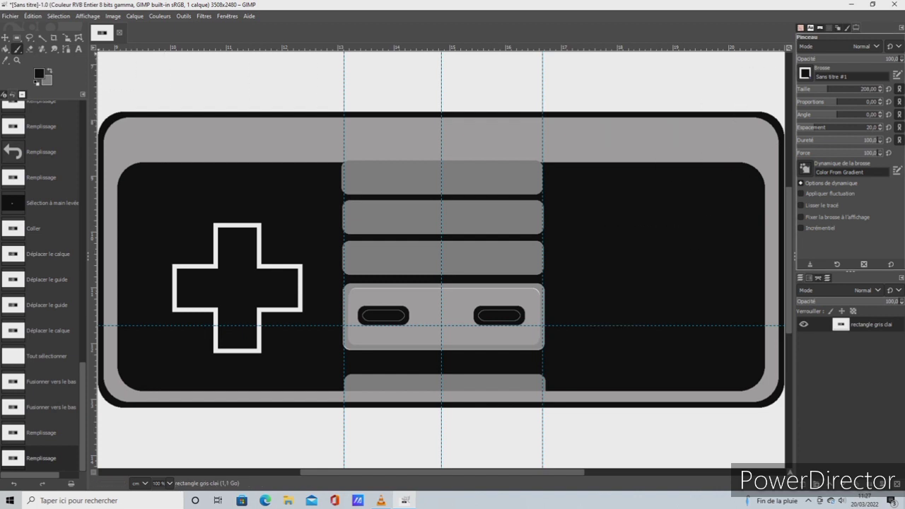
Edit the polygonal Sans titre #2 brush to six points with a radius of 442,5
{"action": "left_click", "coordinate": [804, 73]}
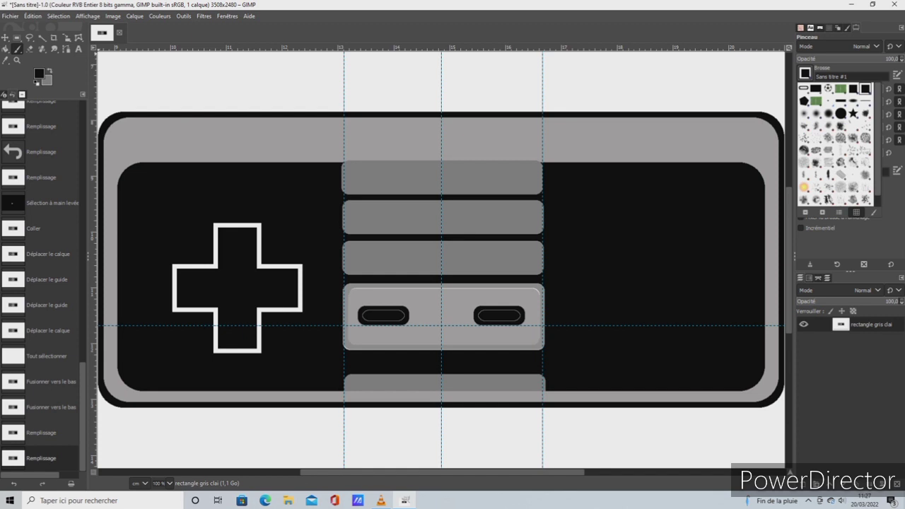
{"action": "left_click", "coordinate": [803, 101]}
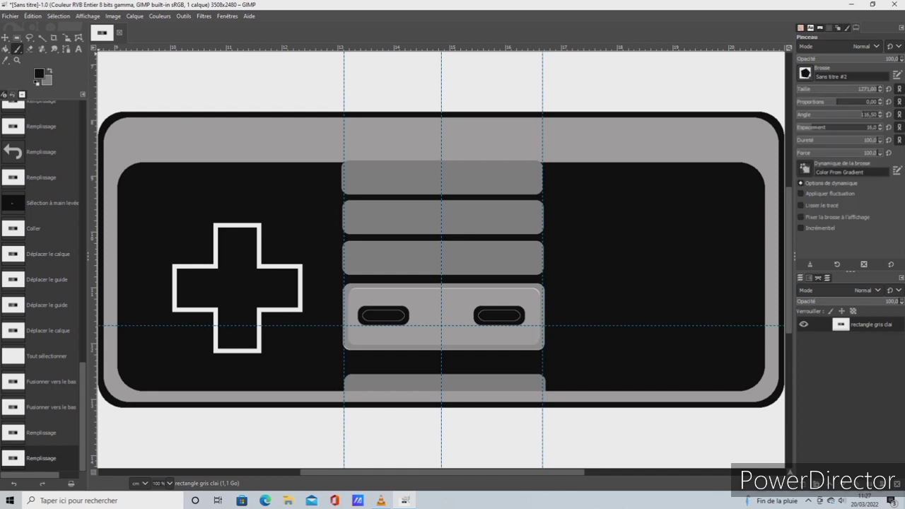
{"action": "left_click", "coordinate": [804, 74]}
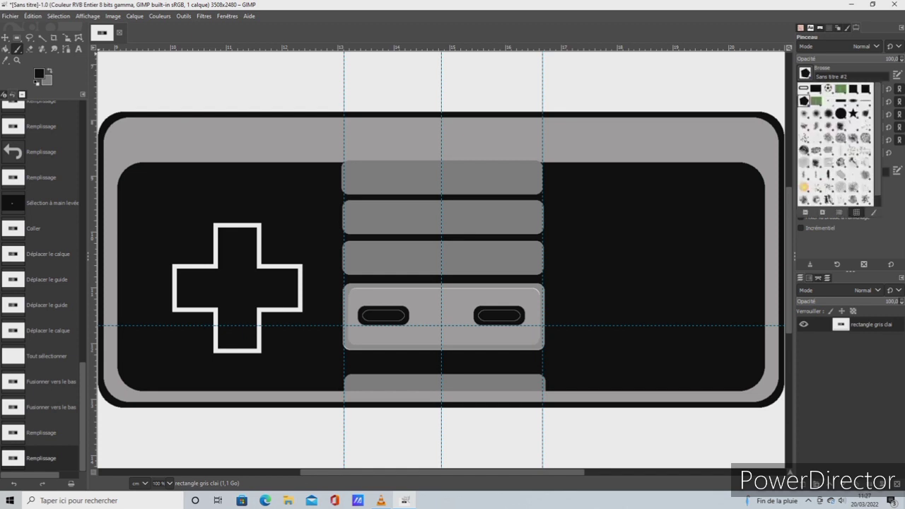
{"action": "left_click", "coordinate": [763, 91]}
{"action": "left_click", "coordinate": [896, 75]}
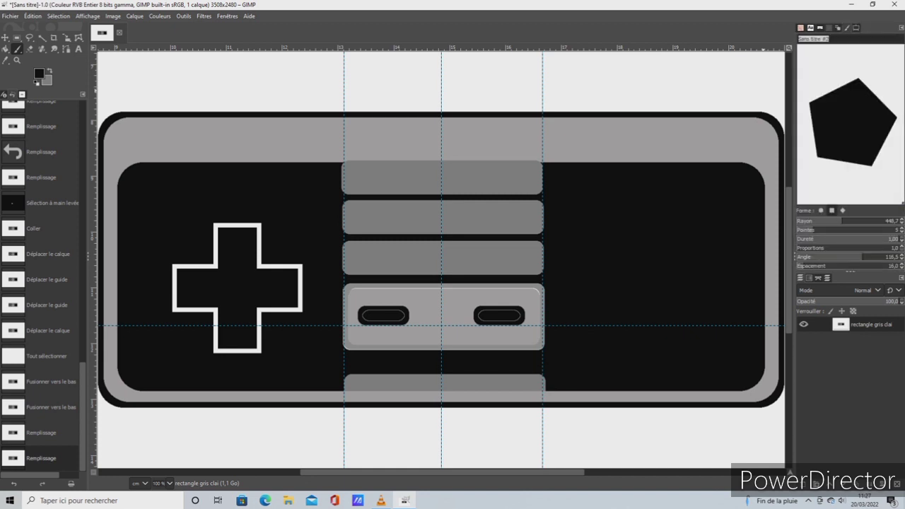
{"action": "mouse_move", "coordinate": [848, 221]}
{"action": "left_mouse_down"}
{"action": "mouse_move", "coordinate": [831, 230]}
{"action": "mouse_move", "coordinate": [864, 230]}
{"action": "mouse_move", "coordinate": [803, 230]}
{"action": "mouse_move", "coordinate": [818, 230]}
{"action": "left_mouse_up"}
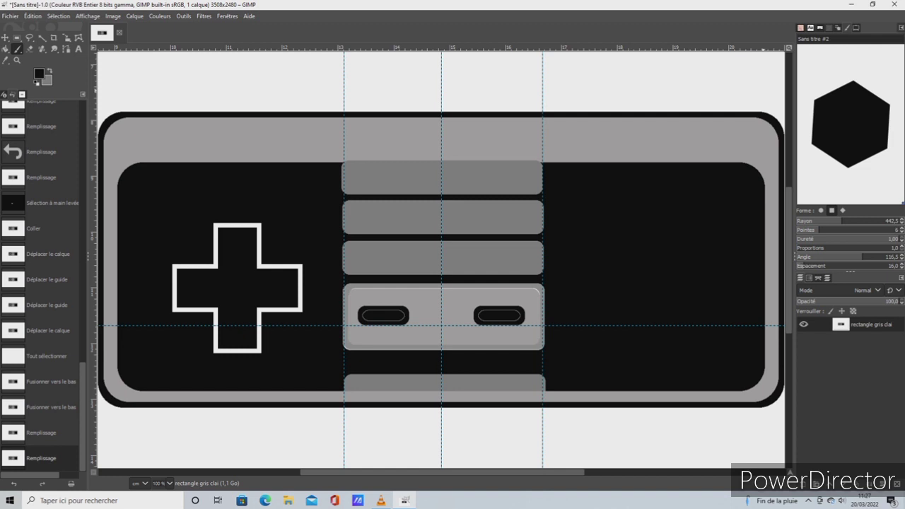
{"action": "left_click", "coordinate": [901, 27]}
{"action": "left_click", "coordinate": [834, 51]}
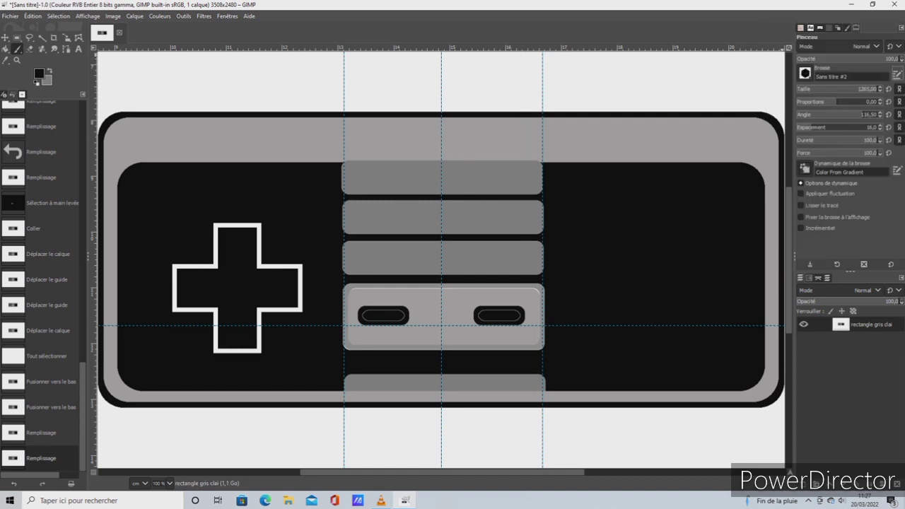
Switch the Paintbrush to the square Sans titre brush and reduce its size to 116
{"action": "left_click", "coordinate": [804, 73]}
{"action": "left_click", "coordinate": [852, 89]}
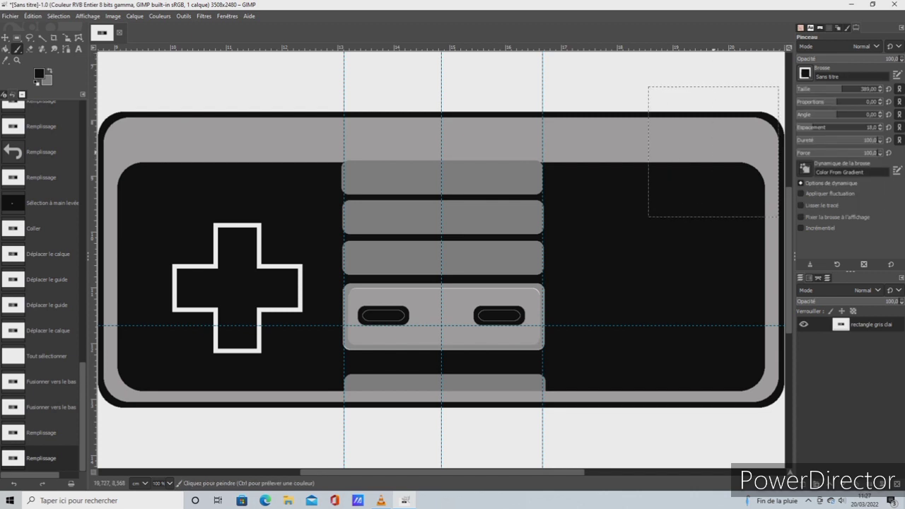
{"action": "left_click", "coordinate": [828, 89]}
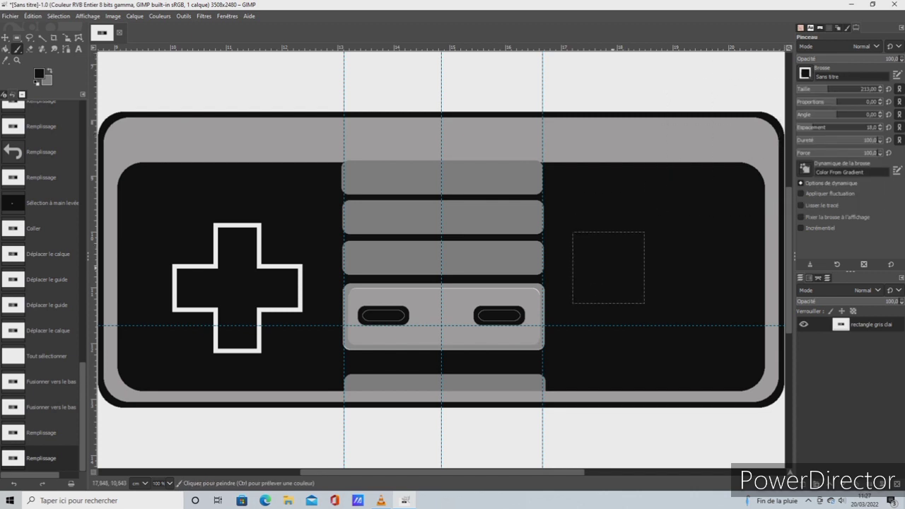
{"action": "left_click", "coordinate": [820, 89]}
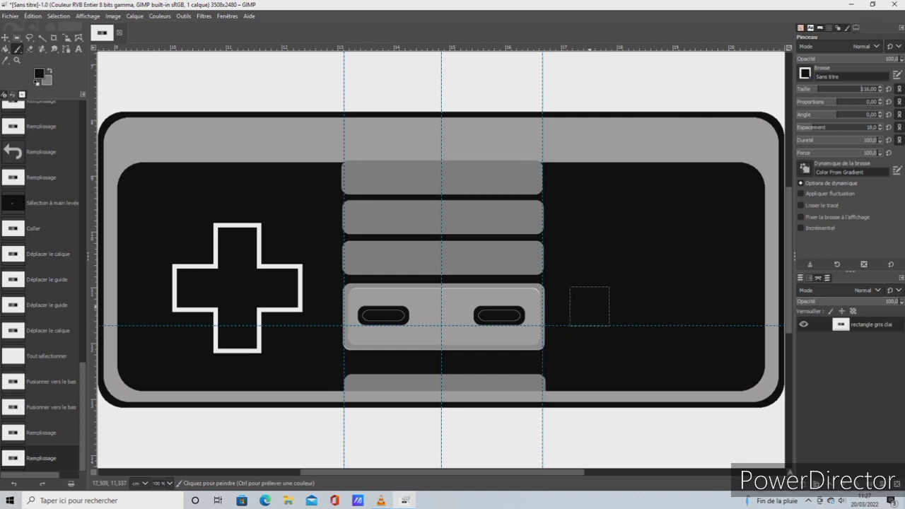
Draw a rectangular selection about 0,78 by 0,76 cm on the black panel beside the light bar, without rounded corners
{"action": "key", "text": "r"}
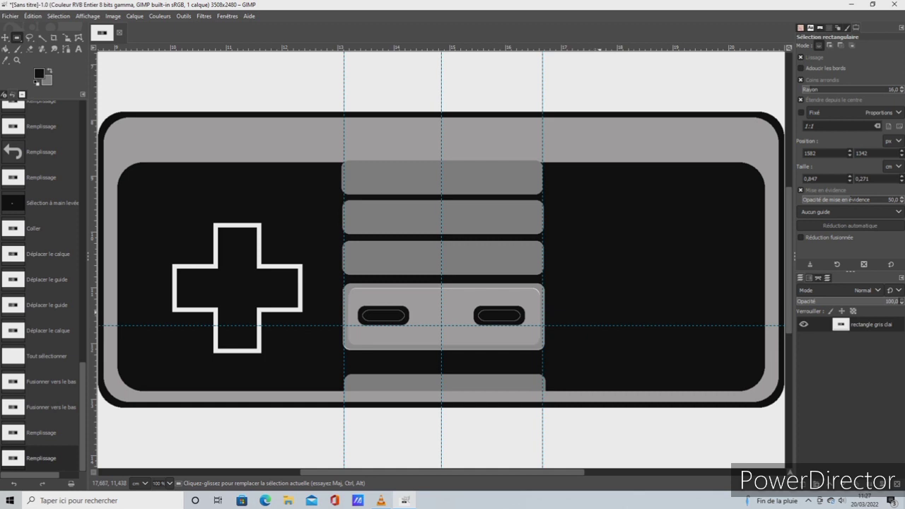
{"action": "left_click_drag", "start_coordinate": [577, 284], "coordinate": [620, 326]}
{"action": "left_click", "coordinate": [820, 80]}
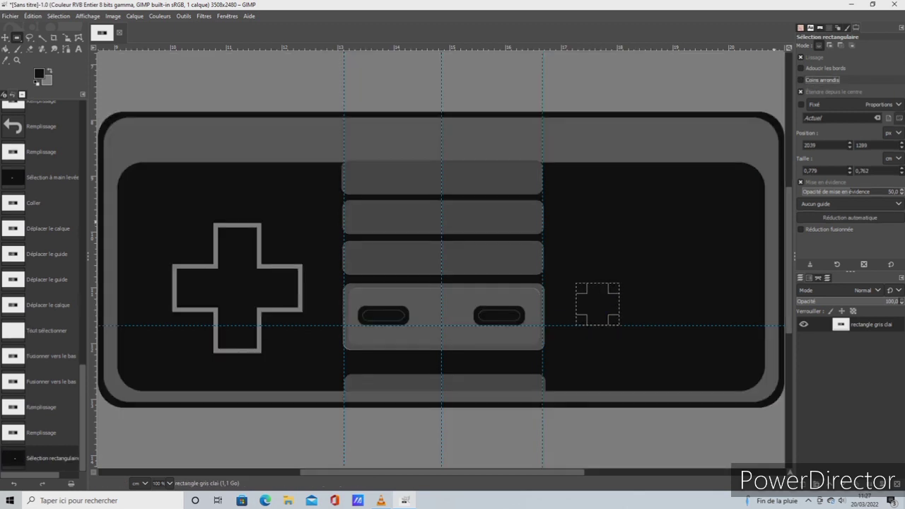
Set the rectangular selection's size to 1,2 by 1,2 cm
{"action": "left_click", "coordinate": [815, 170]}
{"action": "left_click_drag", "start_coordinate": [815, 170], "coordinate": [802, 171]}
{"action": "type", "text": "1,2"}
{"action": "key", "text": "Tab"}
{"action": "type", "text": "1"}
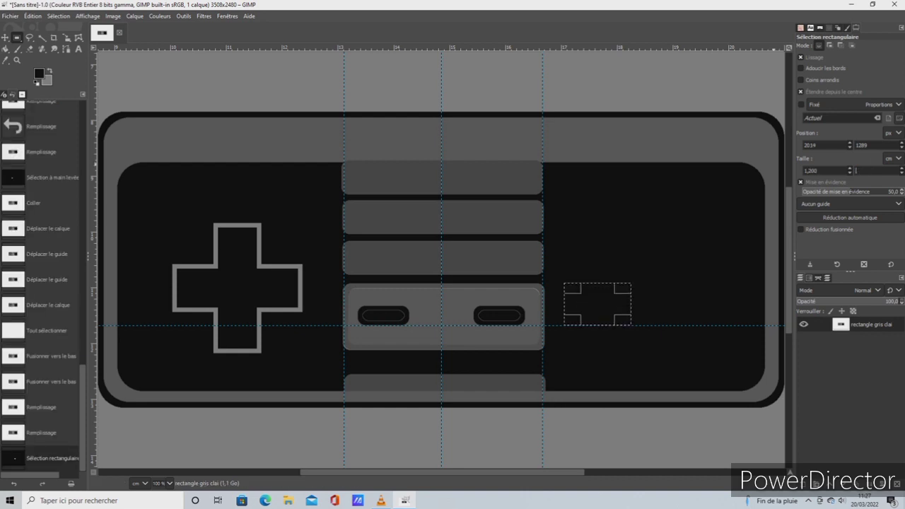
{"action": "type", "text": ",2"}
{"action": "key", "text": "Return"}
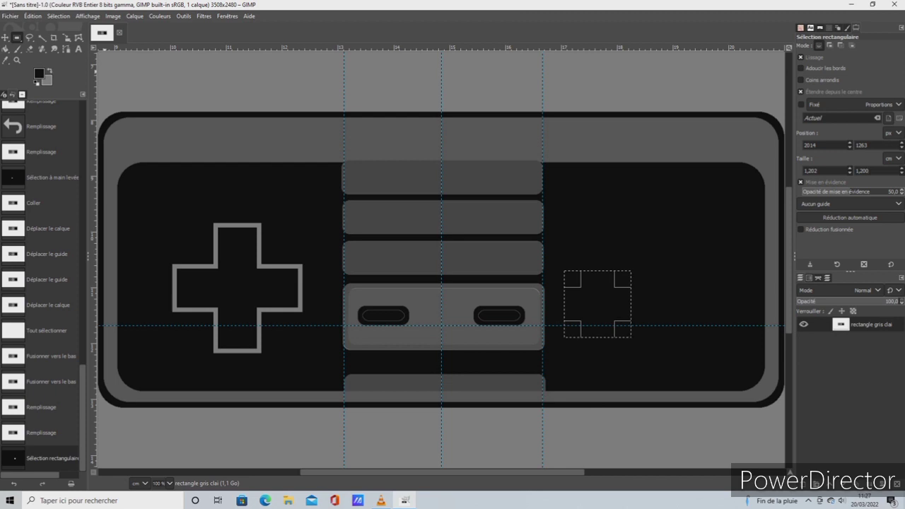
Create a new transparent layer named bouton rouge
{"action": "left_click", "coordinate": [135, 16]}
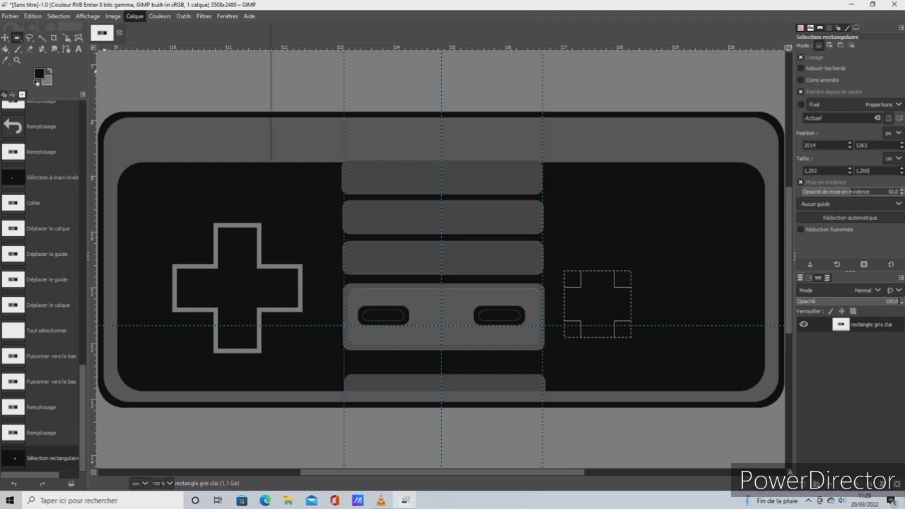
{"action": "left_click", "coordinate": [162, 29]}
{"action": "key", "text": "BackSpace"}
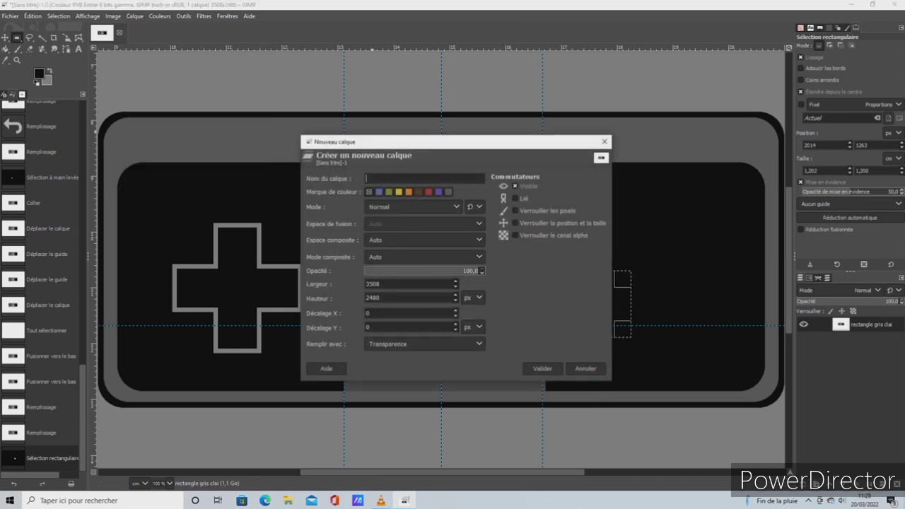
{"action": "type", "text": "bouton rouge"}
{"action": "key", "text": "Return"}
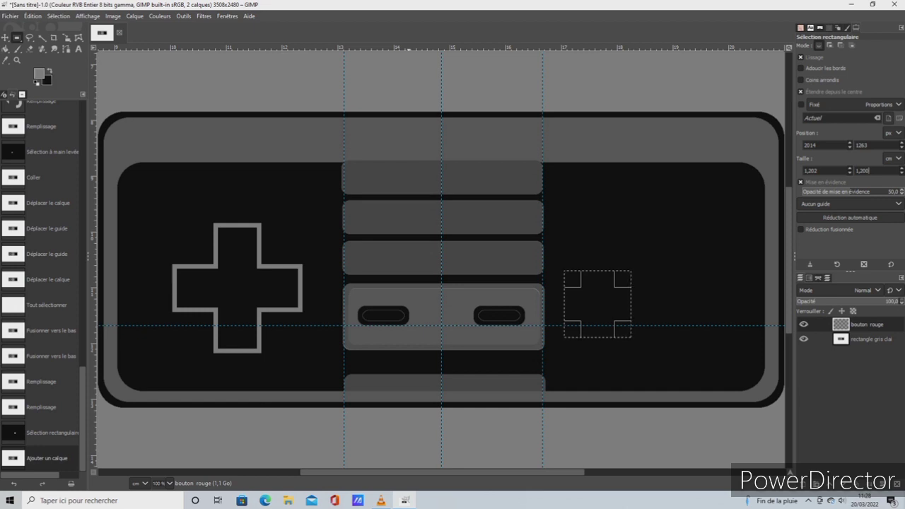
Stroke the square selection with the grey foreground colour on the bouton rouge layer and select the whole image
{"action": "left_click", "coordinate": [32, 16]}
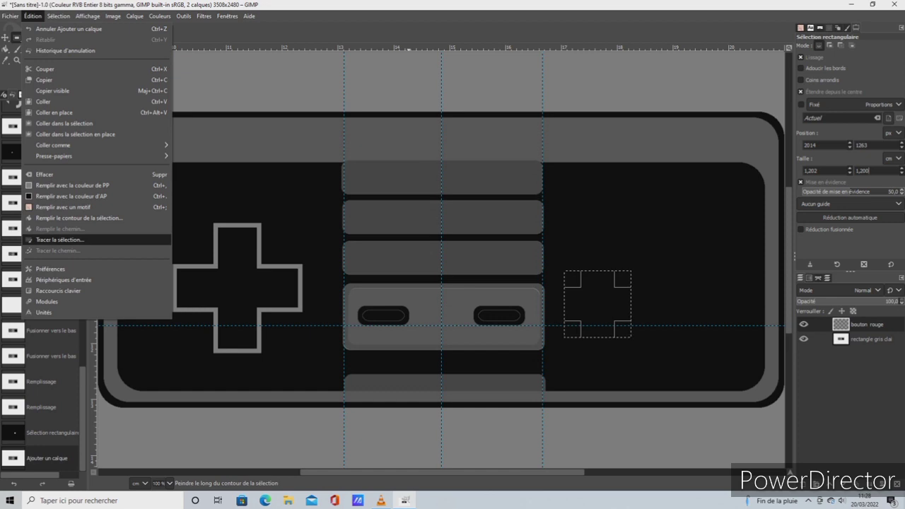
{"action": "left_click", "coordinate": [59, 239]}
{"action": "left_click", "coordinate": [474, 331]}
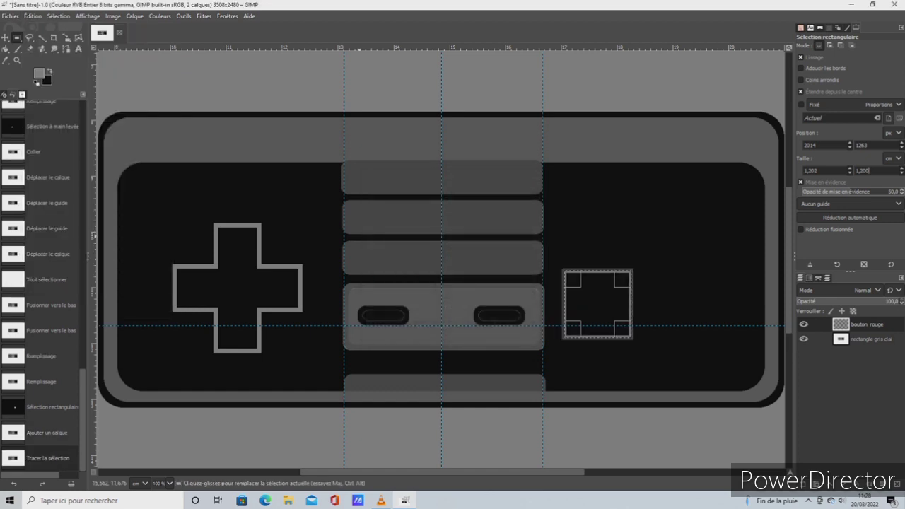
{"action": "left_click", "coordinate": [59, 17]}
{"action": "left_click", "coordinate": [64, 28]}
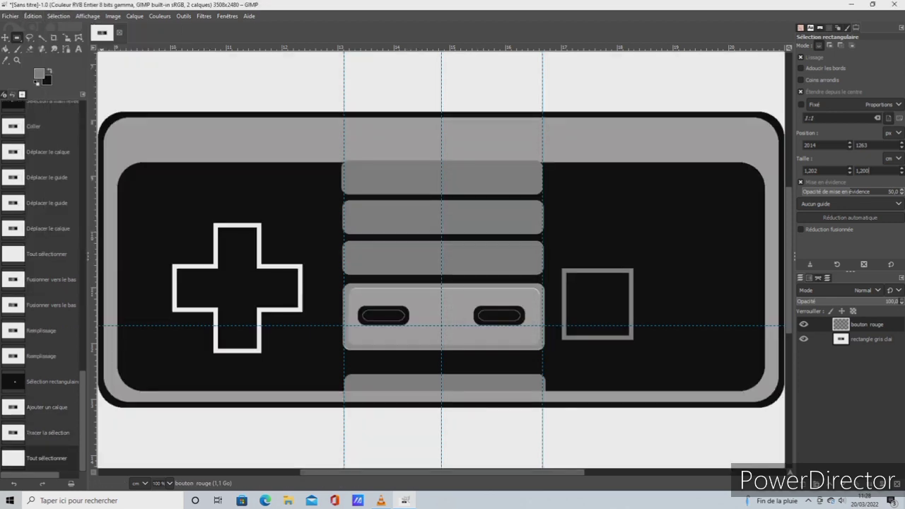
Lower the horizontal guide to the cross's lower edge and move the grey square outline so its base rests on it beside the central bars
{"action": "key", "text": "m"}
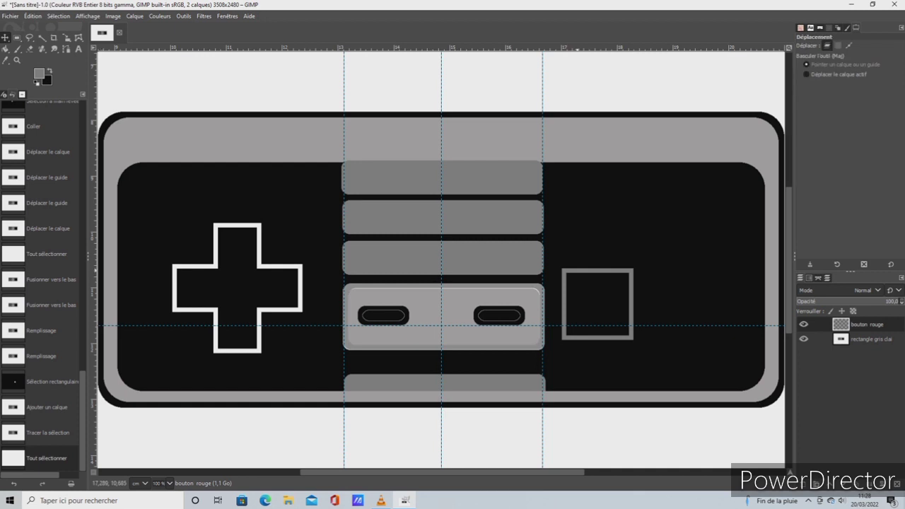
{"action": "left_click_drag", "start_coordinate": [440, 259], "coordinate": [456, 246]}
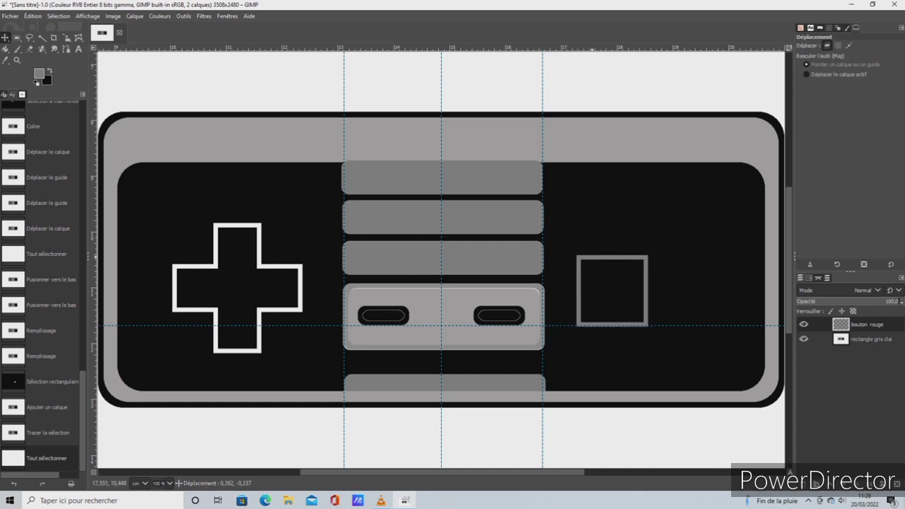
{"action": "left_click_drag", "start_coordinate": [593, 256], "coordinate": [595, 256]}
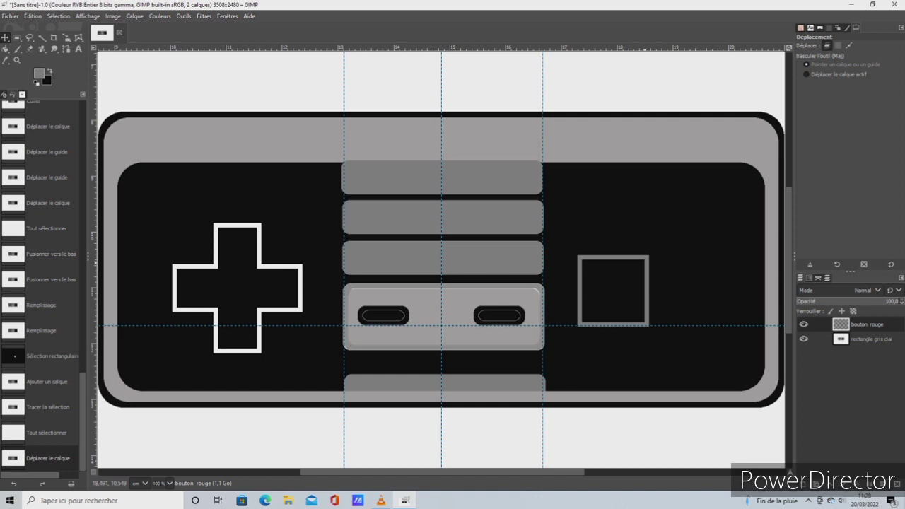
{"action": "left_click_drag", "start_coordinate": [644, 258], "coordinate": [641, 284]}
{"action": "left_click_drag", "start_coordinate": [681, 326], "coordinate": [681, 349]}
{"action": "left_click_drag", "start_coordinate": [453, 272], "coordinate": [446, 269]}
Duplicate the bouton rouge layer and move the copied square horizontally beside the original, leaving a small gap
{"action": "right_click", "coordinate": [846, 326]}
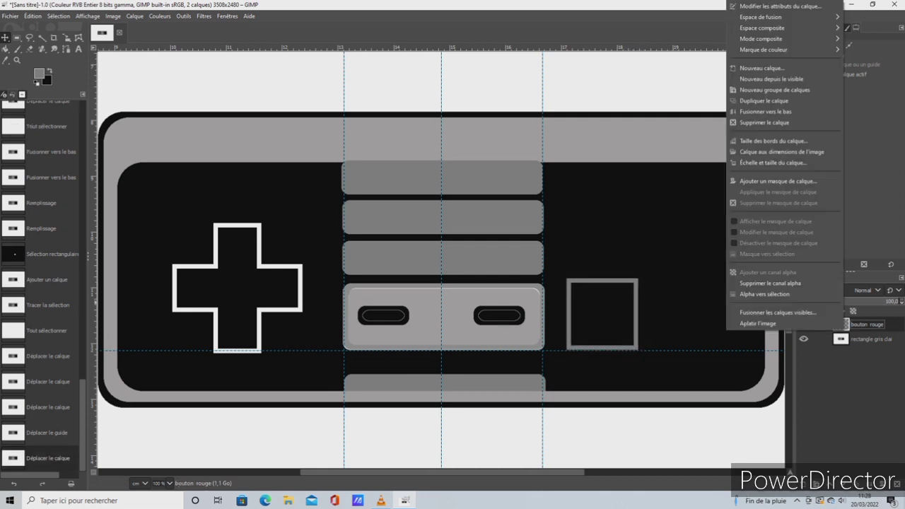
{"action": "left_click", "coordinate": [785, 101]}
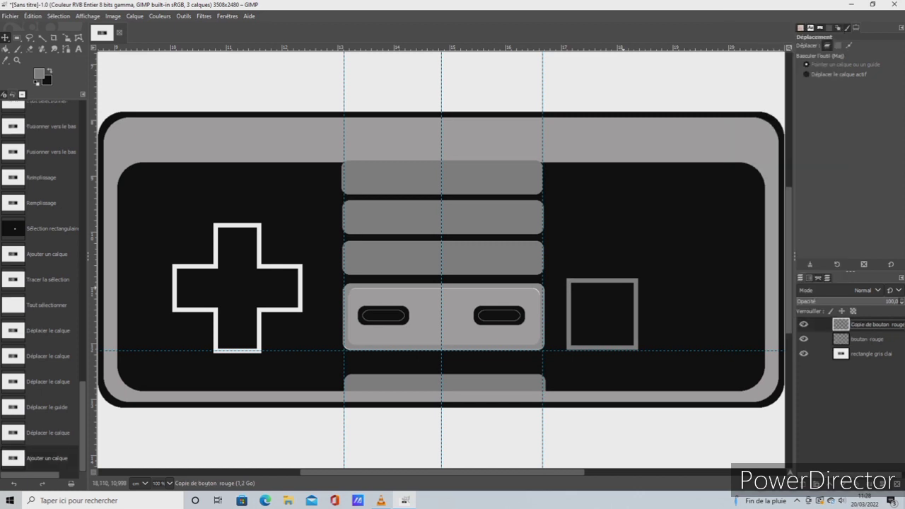
{"action": "left_click_drag", "start_coordinate": [631, 316], "coordinate": [713, 314]}
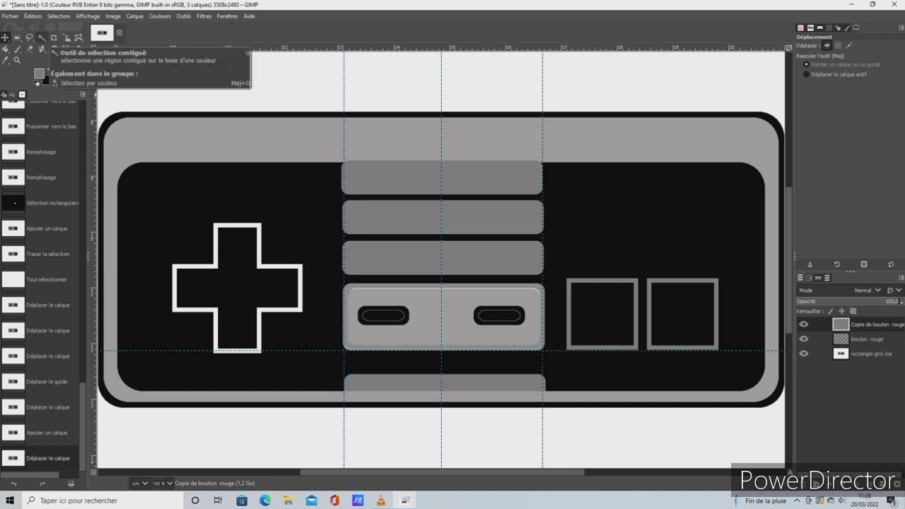
Switch the Paintbrush to the round 2. Hardness 100 brush and move the horizontal guide to the squares' mid-height
{"action": "left_click", "coordinate": [17, 48]}
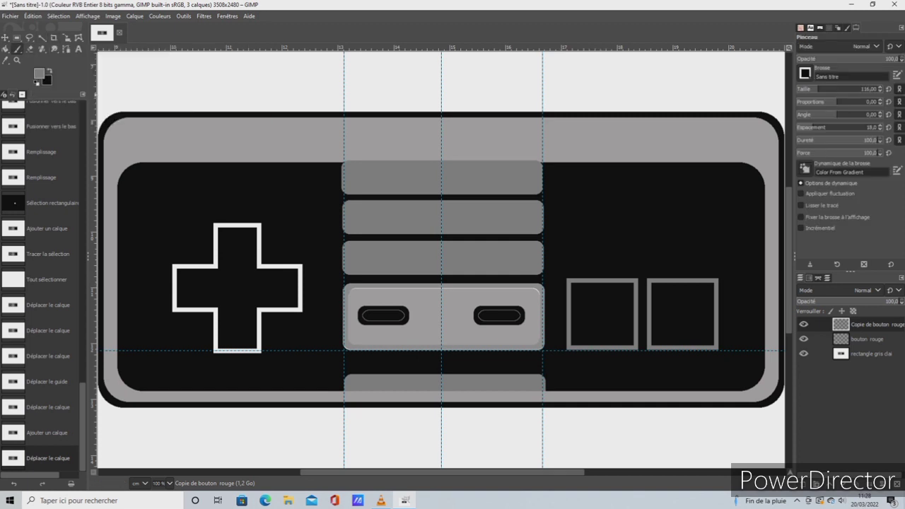
{"action": "left_click", "coordinate": [805, 73]}
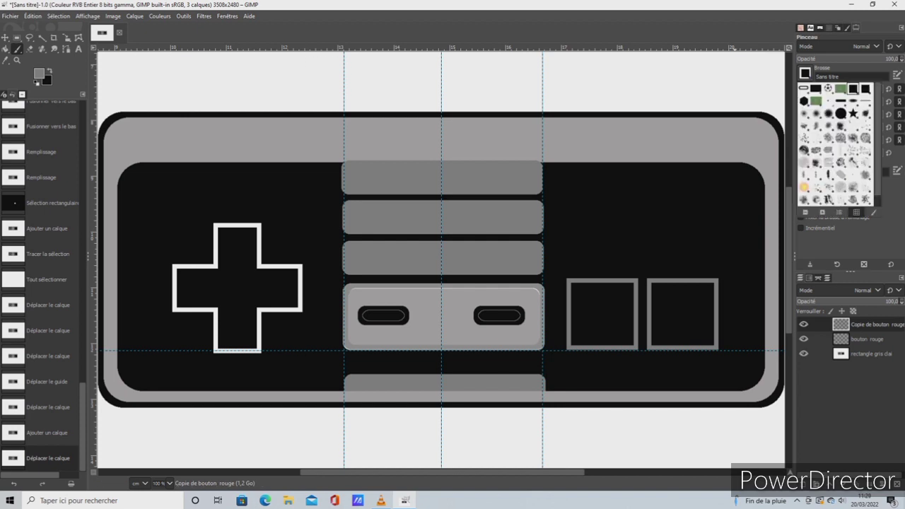
{"action": "left_click", "coordinate": [841, 113]}
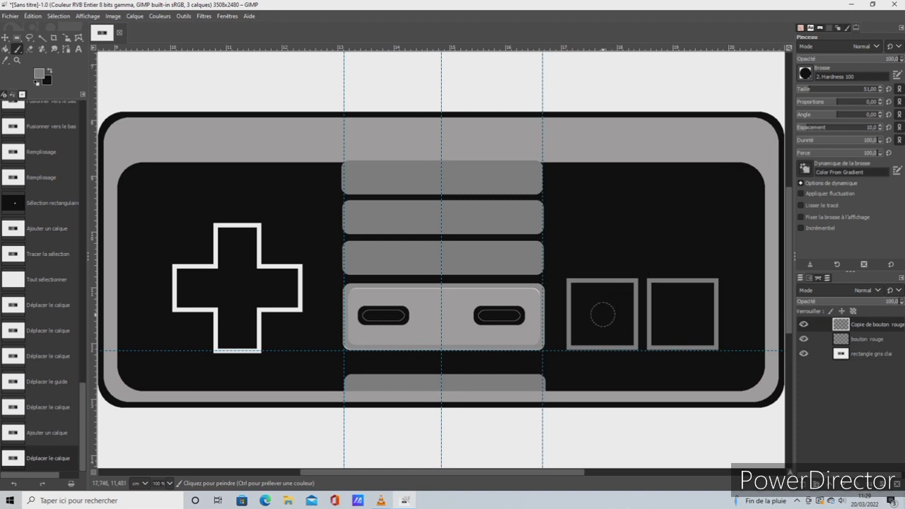
{"action": "left_click", "coordinate": [6, 37]}
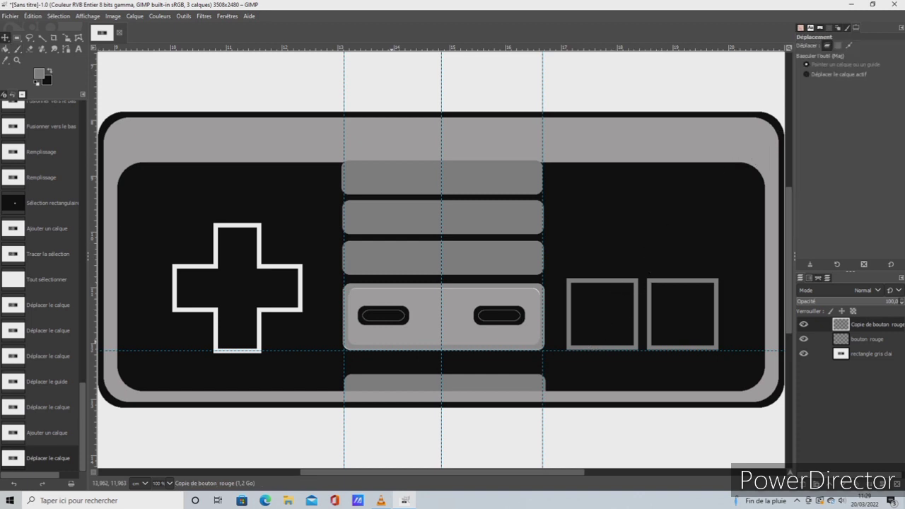
{"action": "left_click_drag", "start_coordinate": [388, 350], "coordinate": [418, 314]}
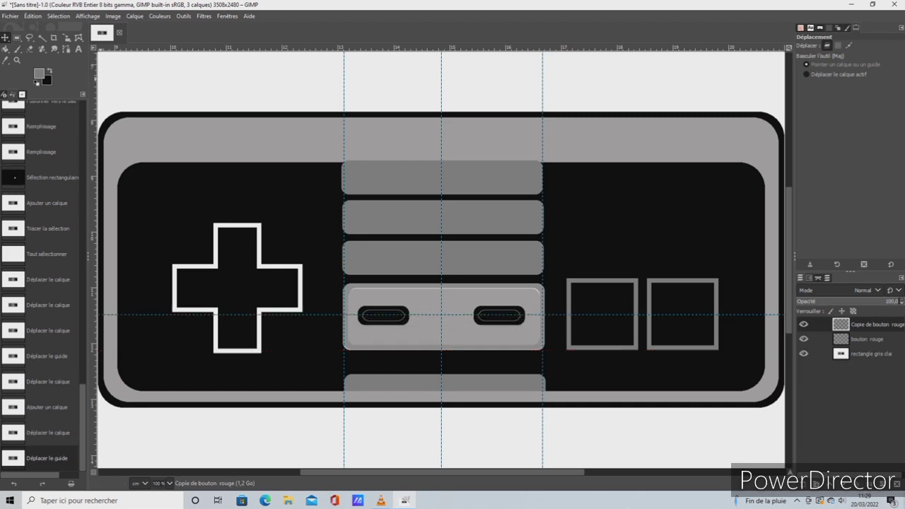
{"action": "left_click", "coordinate": [18, 49]}
{"action": "double_click", "coordinate": [38, 70]}
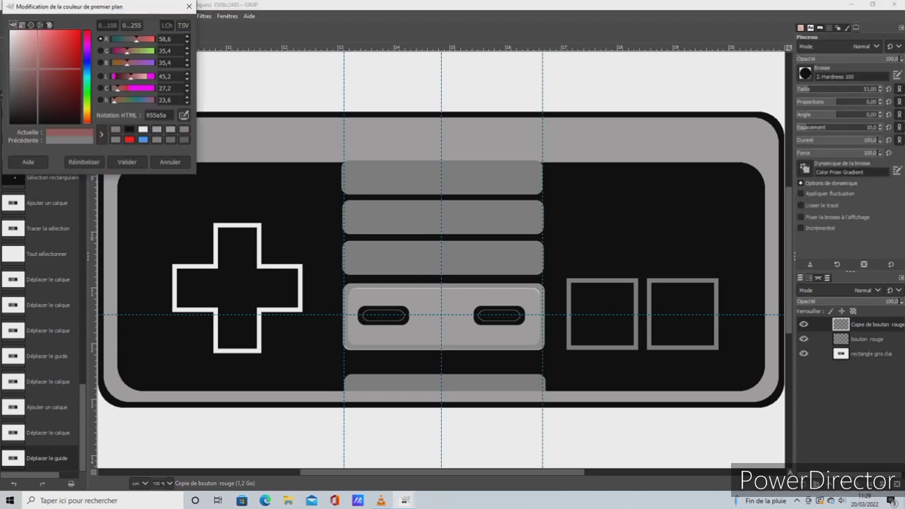
{"action": "left_click", "coordinate": [73, 33]}
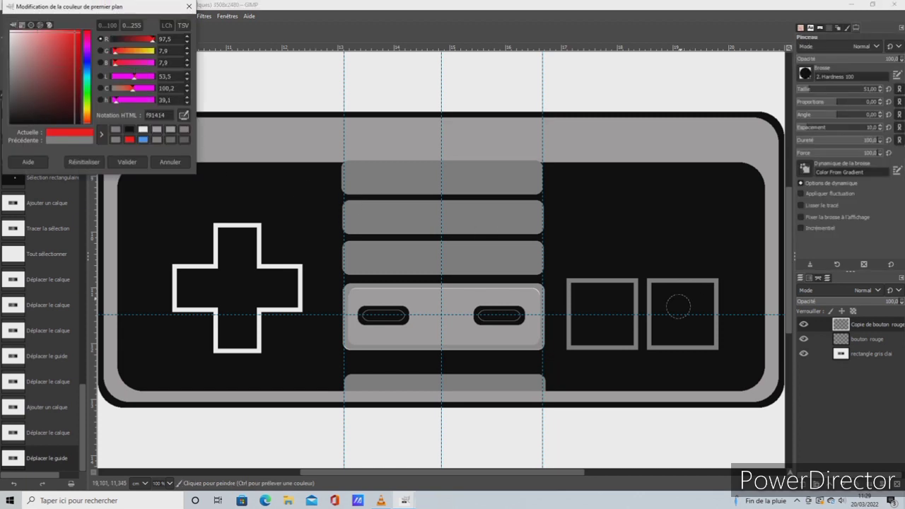
{"action": "left_click", "coordinate": [606, 315]}
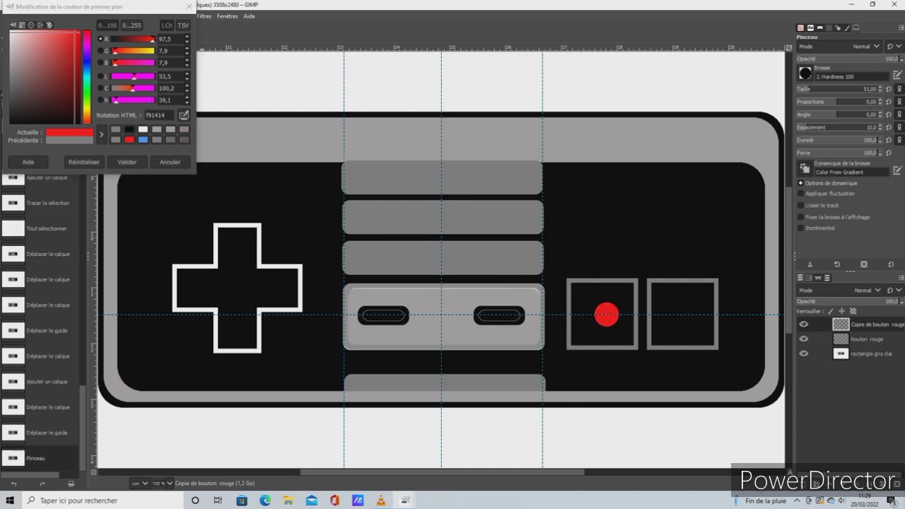
{"action": "left_click", "coordinate": [188, 6]}
{"action": "left_click", "coordinate": [32, 16]}
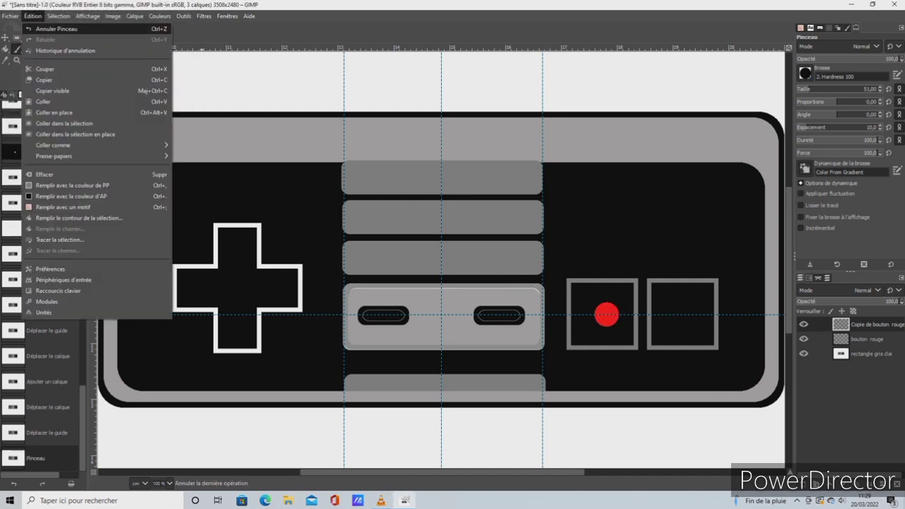
{"action": "left_click", "coordinate": [50, 29]}
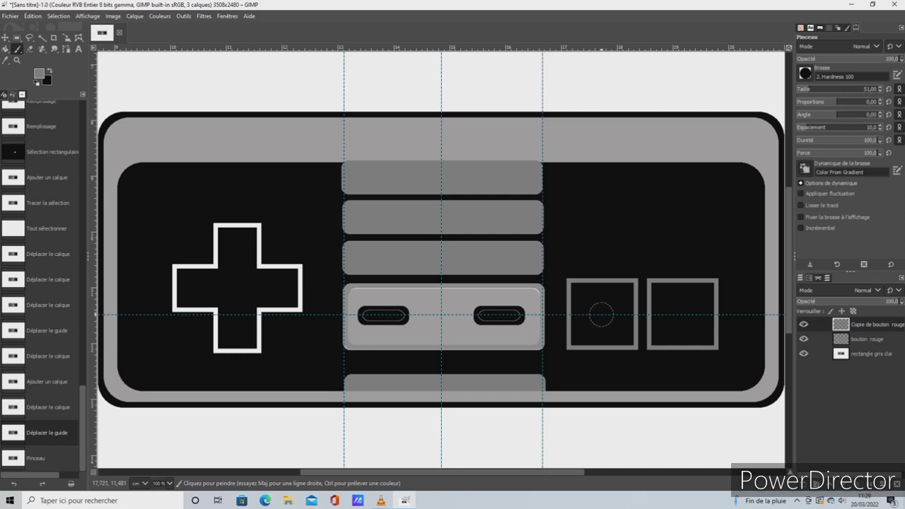
{"action": "left_click", "coordinate": [601, 314]}
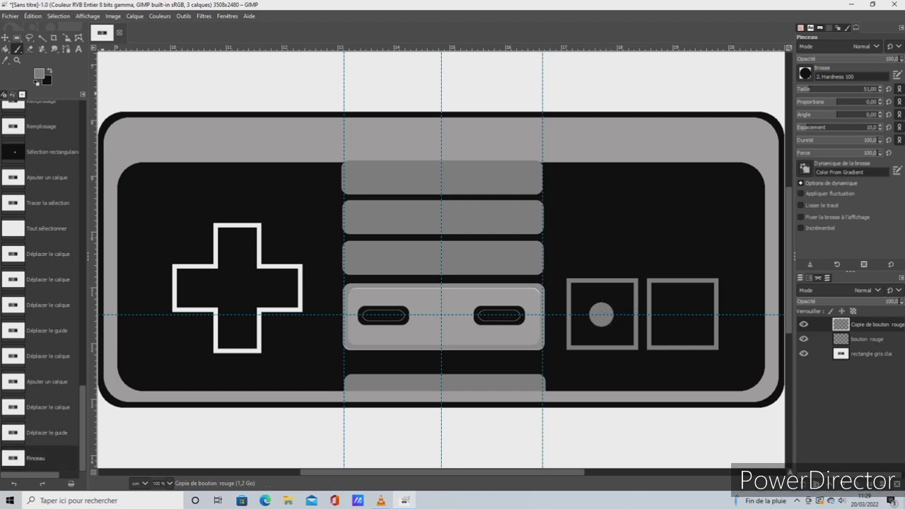
{"action": "left_click", "coordinate": [32, 16]}
{"action": "left_click", "coordinate": [50, 29]}
Set the foreground colour to red and paint one round dot at the centre of each grey square outline
{"action": "left_click", "coordinate": [39, 73]}
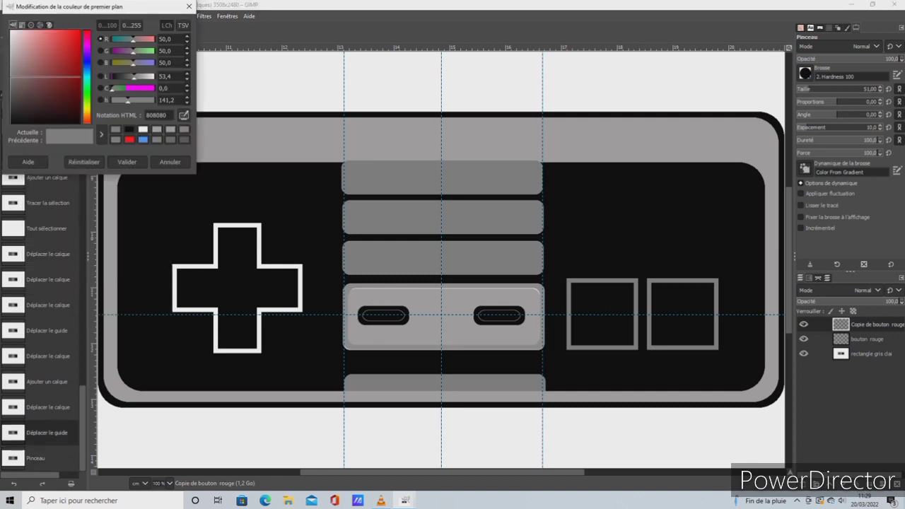
{"action": "left_click", "coordinate": [129, 139]}
{"action": "left_click", "coordinate": [126, 162]}
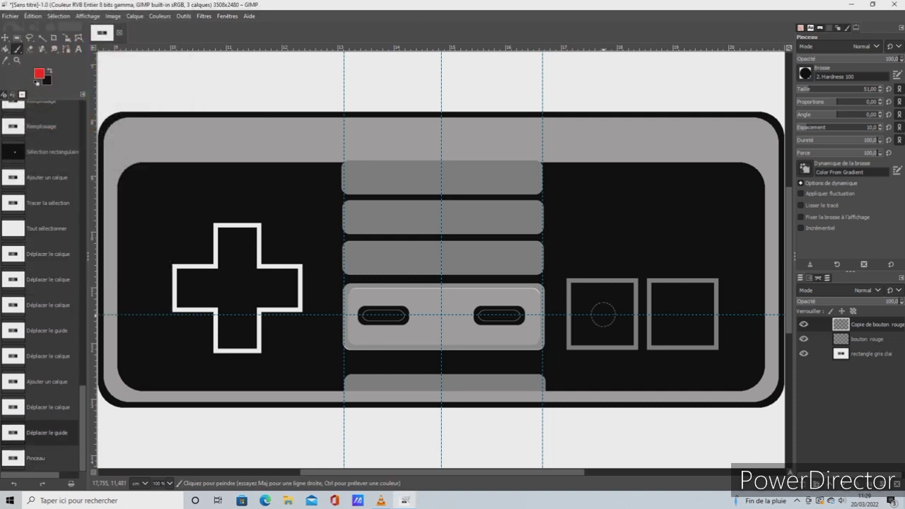
{"action": "left_click", "coordinate": [602, 314]}
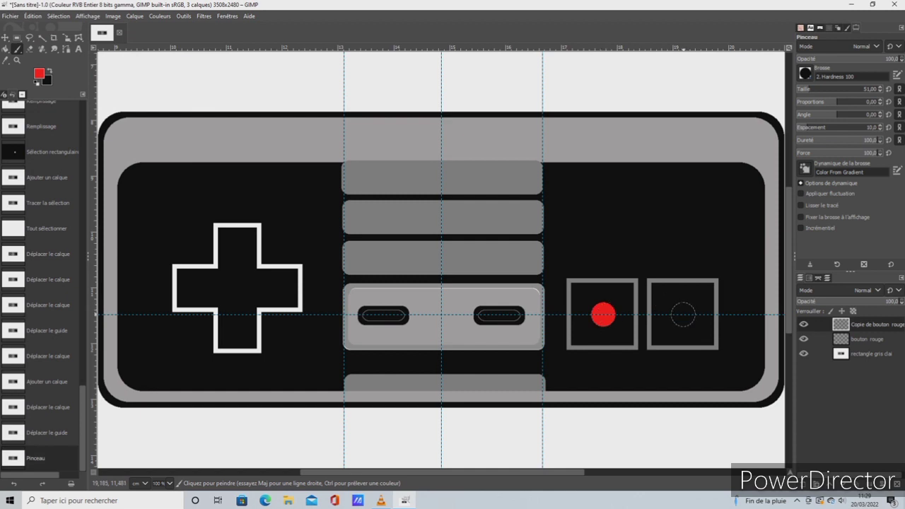
{"action": "left_click", "coordinate": [682, 314]}
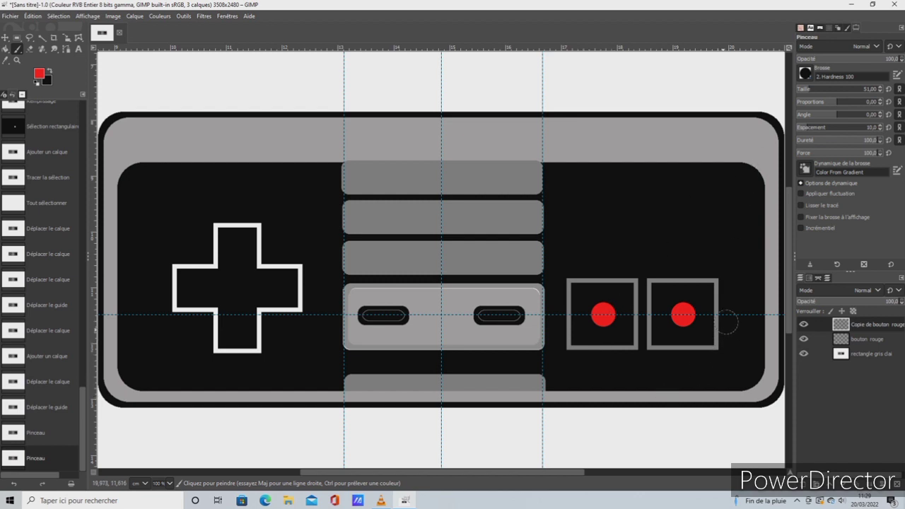
Sample the light grey of the plate around the two black buttons and try to fill the first square's interior with it
{"action": "left_click", "coordinate": [6, 49]}
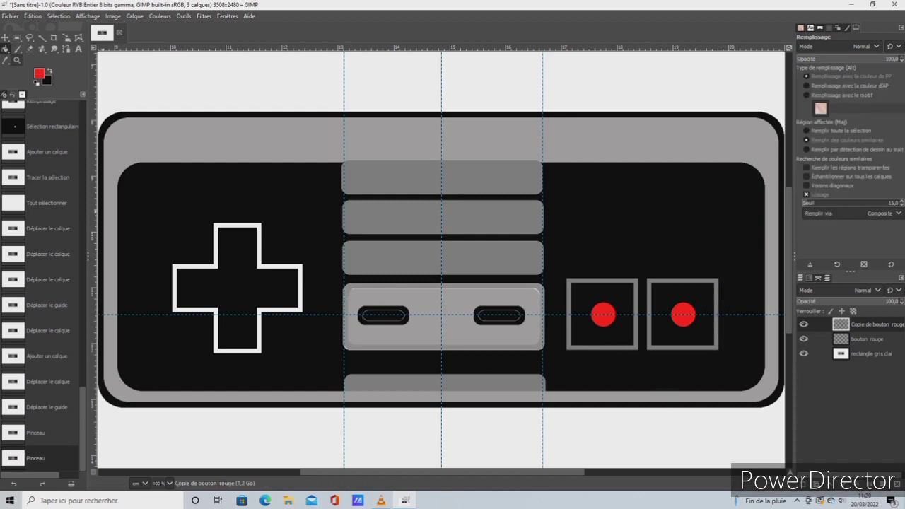
{"action": "left_click", "coordinate": [39, 73]}
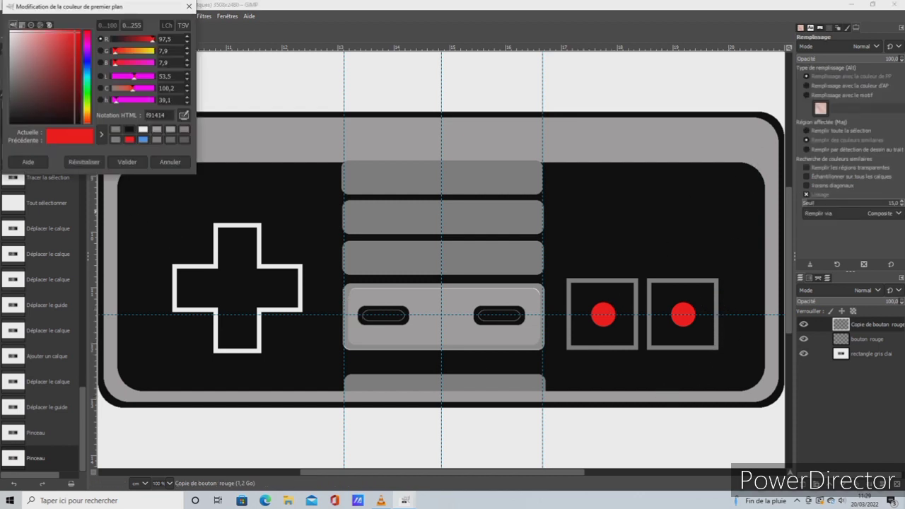
{"action": "left_click", "coordinate": [189, 7]}
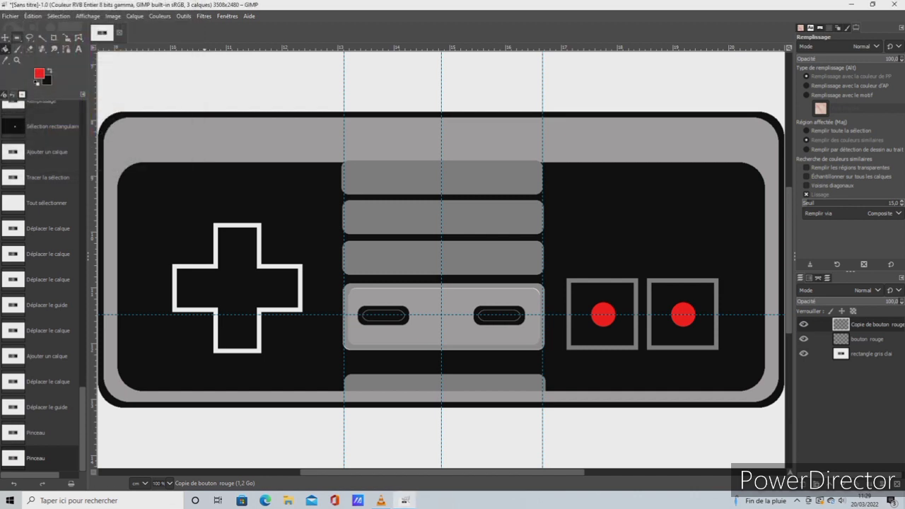
{"action": "key", "text": "o"}
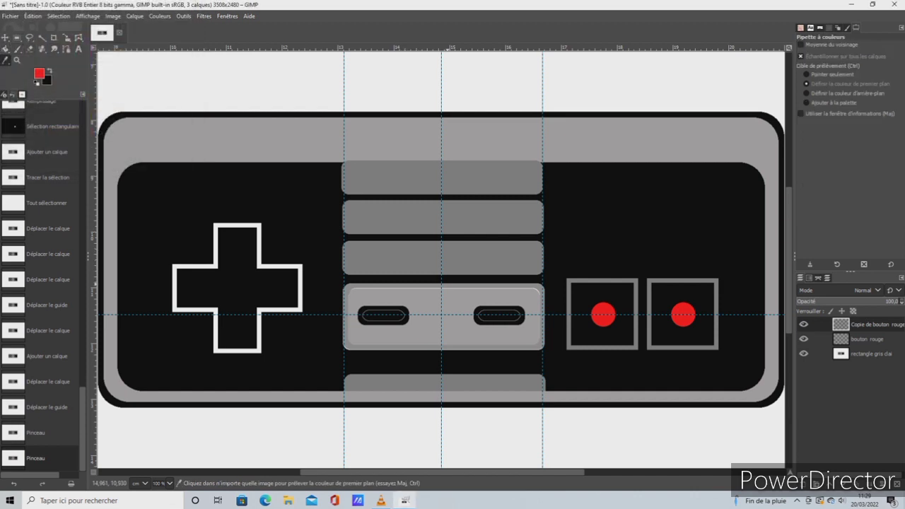
{"action": "left_click", "coordinate": [434, 298]}
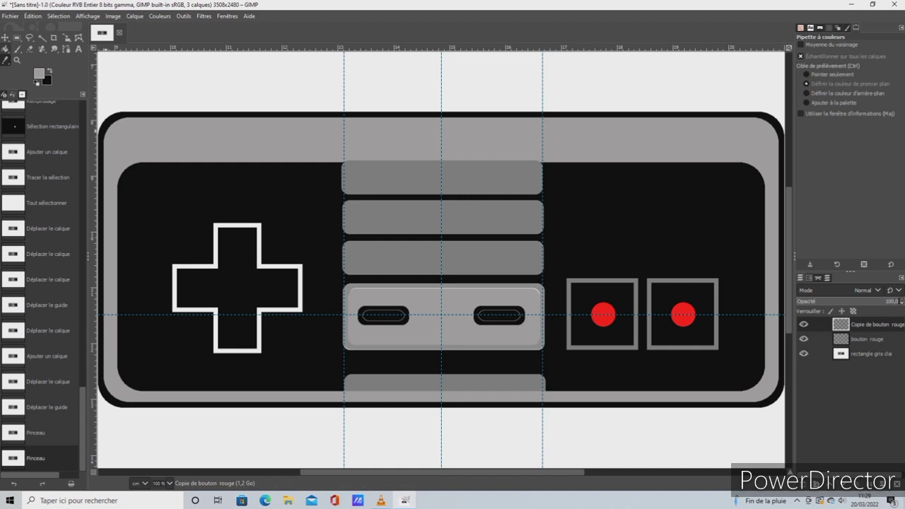
{"action": "left_click", "coordinate": [6, 49]}
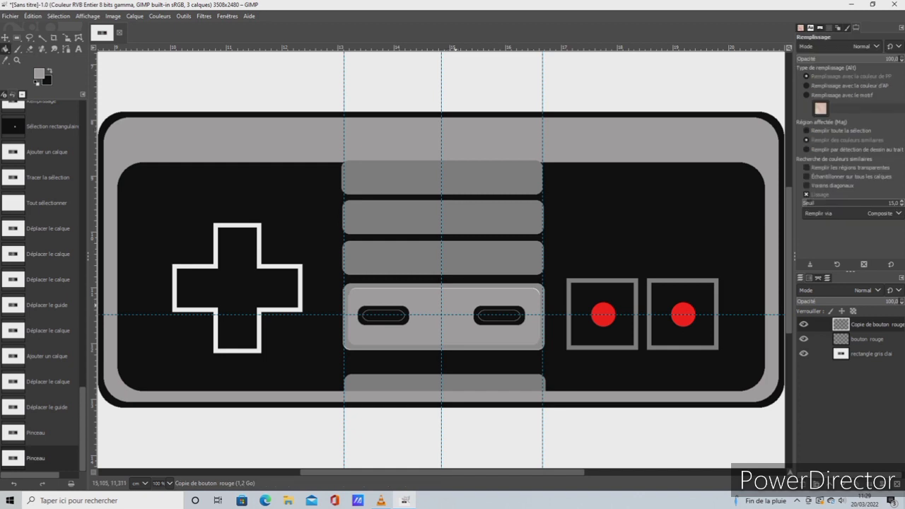
{"action": "left_click", "coordinate": [623, 292]}
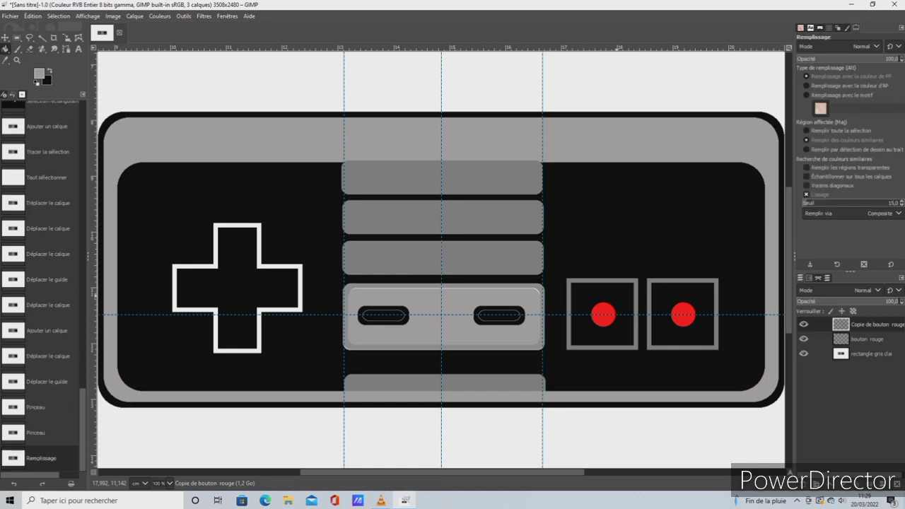
Merge the copied and original bouton rouge layers down into the rectangle gris clai layer and fill both squares' interiors with light grey
{"action": "right_click", "coordinate": [868, 324]}
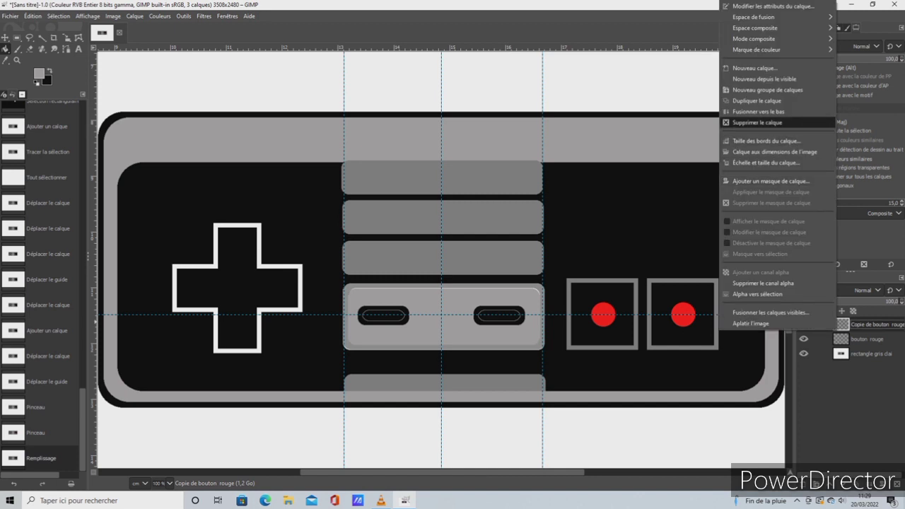
{"action": "left_click", "coordinate": [763, 110]}
{"action": "right_click", "coordinate": [845, 324]}
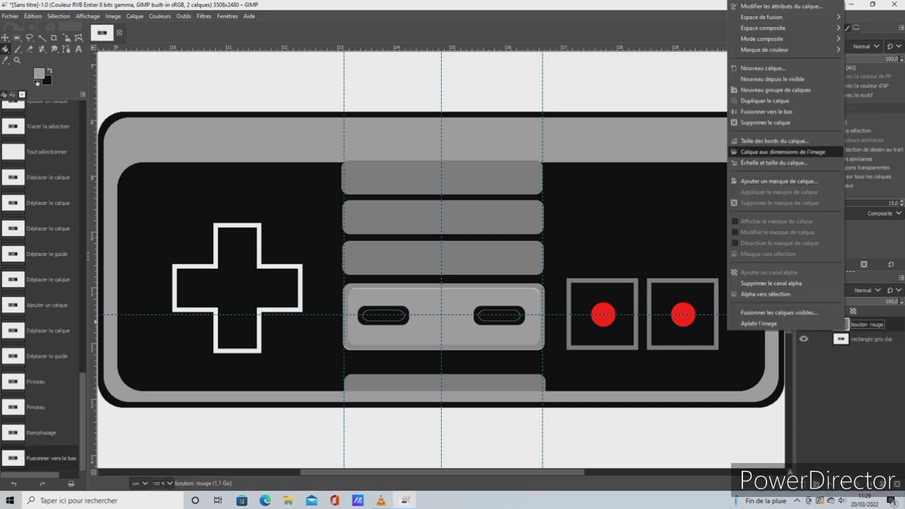
{"action": "left_click", "coordinate": [766, 111]}
{"action": "left_click", "coordinate": [628, 293]}
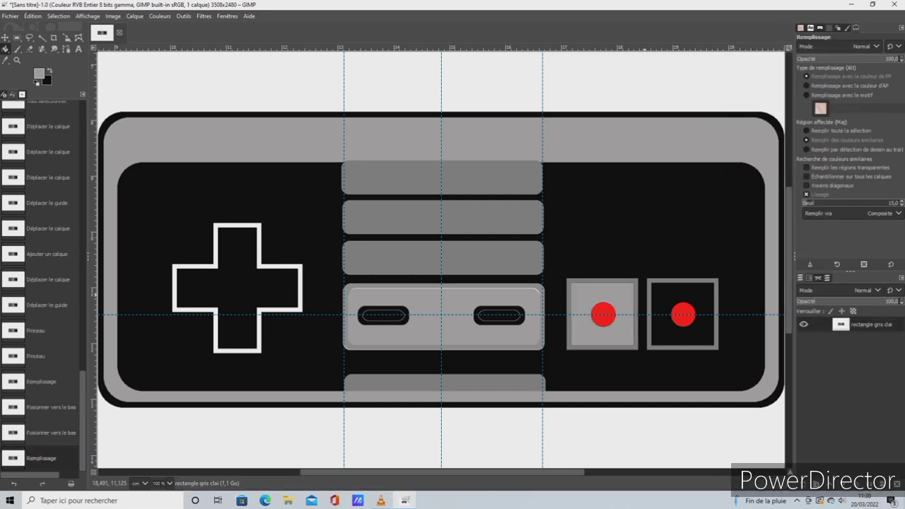
{"action": "left_click", "coordinate": [665, 297]}
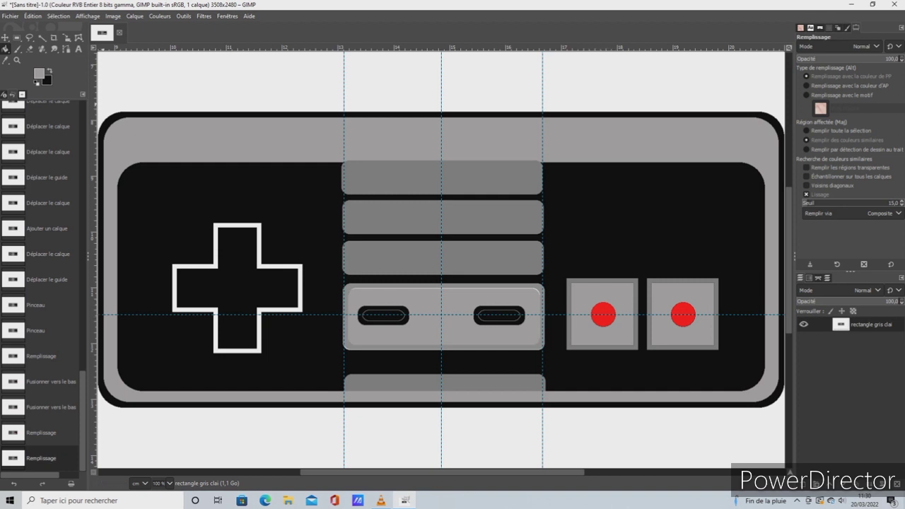
Select the light grey interior of the first red-button square and set the foreground colour to the grey 808080
{"action": "left_click", "coordinate": [41, 37]}
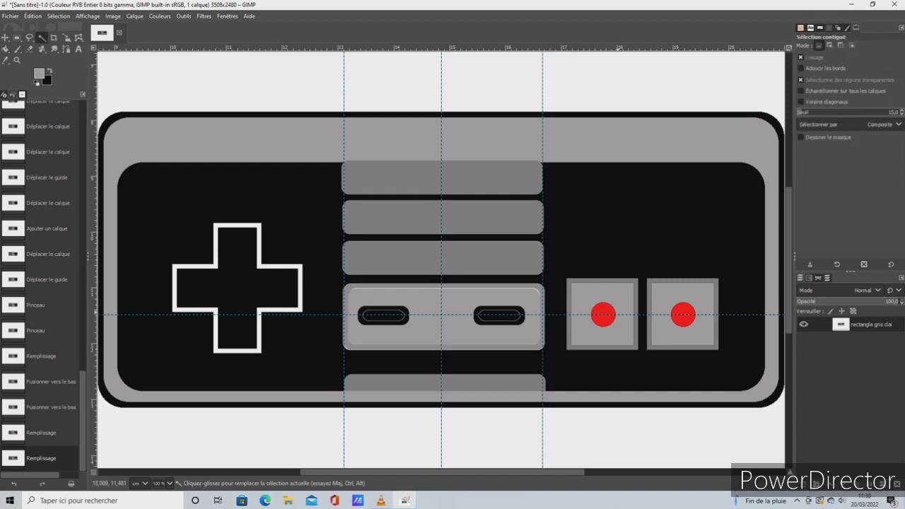
{"action": "left_click", "coordinate": [616, 312]}
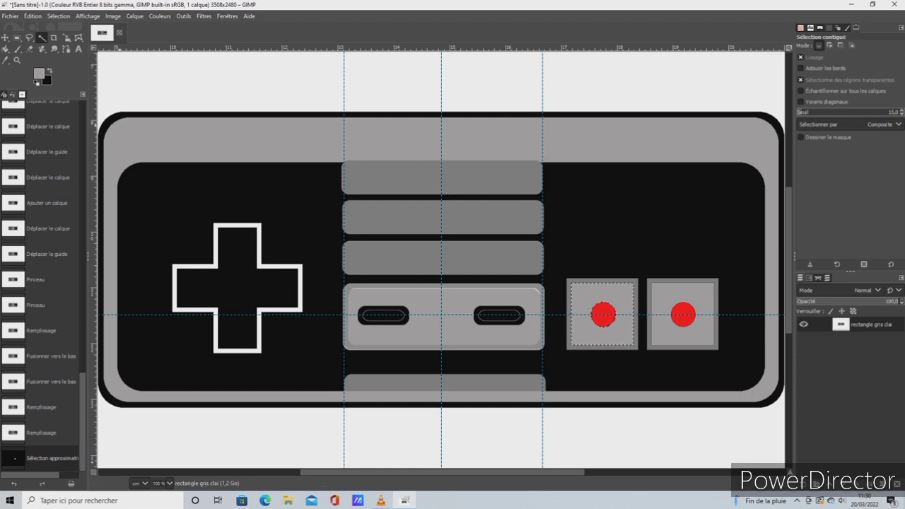
{"action": "left_click", "coordinate": [39, 73]}
{"action": "left_click", "coordinate": [126, 162]}
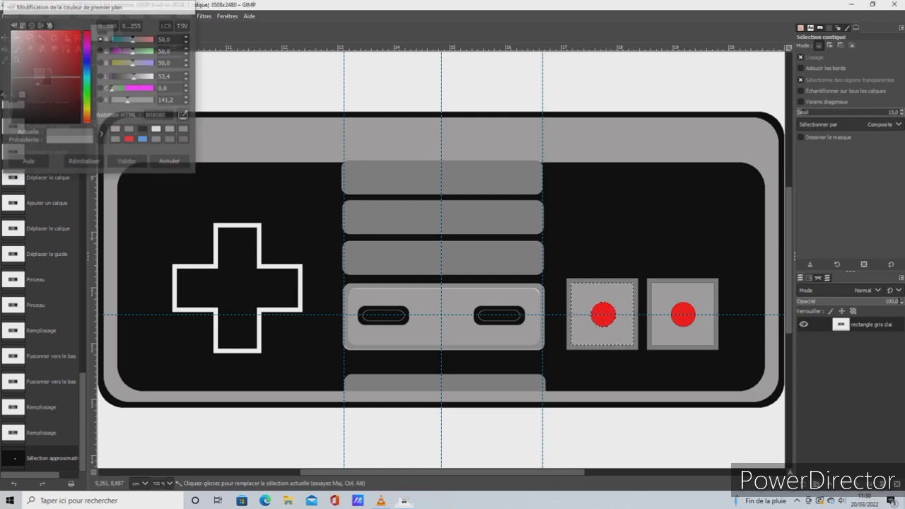
Try to stroke the selected interior of the first square with a 9 px solid line
{"action": "left_click", "coordinate": [33, 16]}
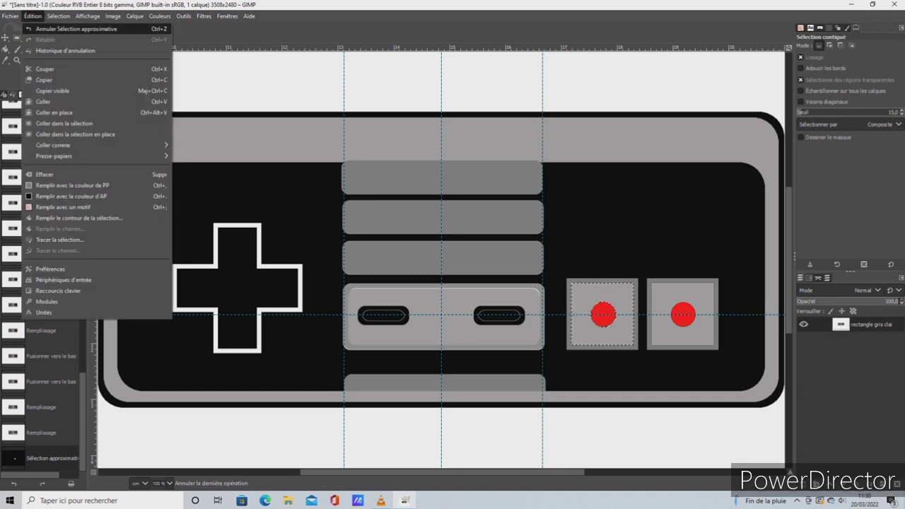
{"action": "left_click", "coordinate": [78, 239]}
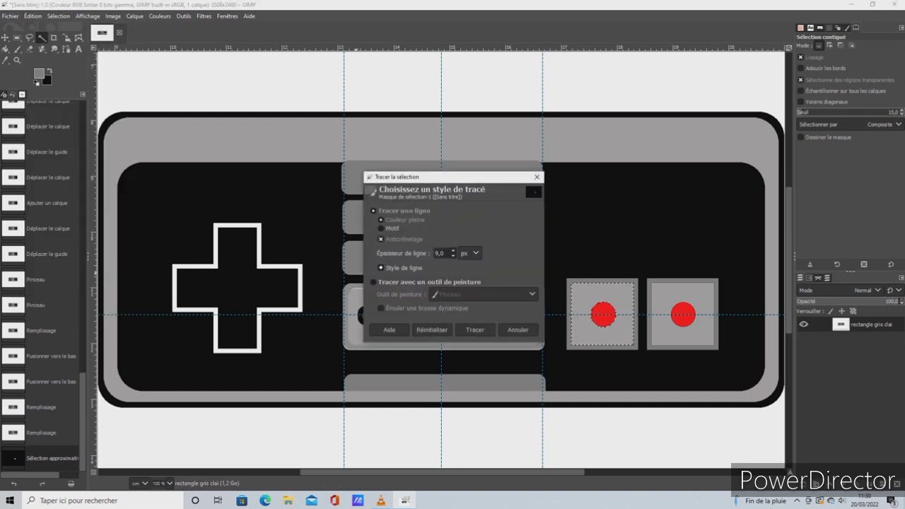
{"action": "left_click", "coordinate": [474, 329]}
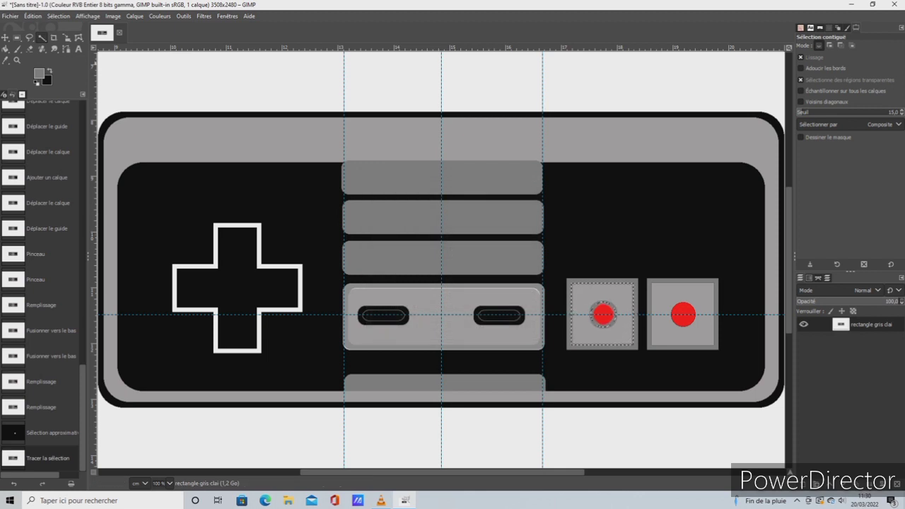
Stroke the selected interior of the first square with a 5 px solid line and extend the selection to the whole image
{"action": "left_click", "coordinate": [33, 16]}
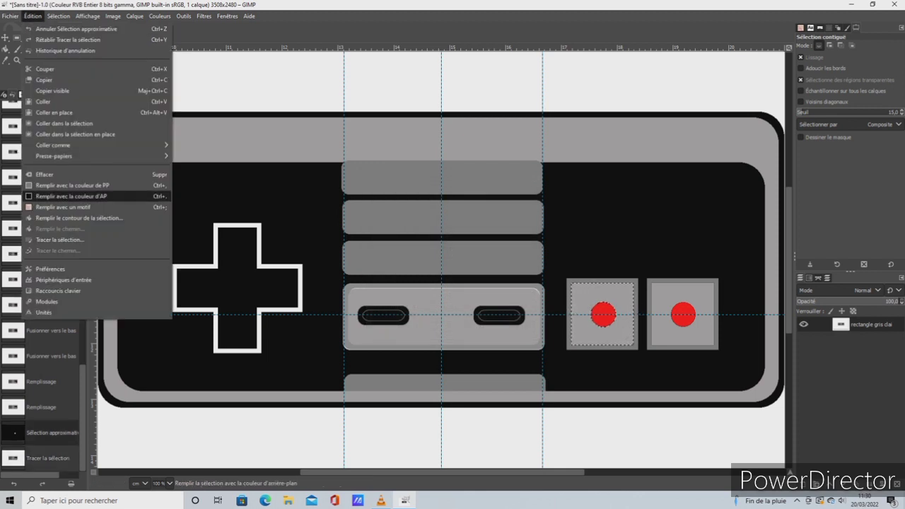
{"action": "left_click", "coordinate": [56, 240]}
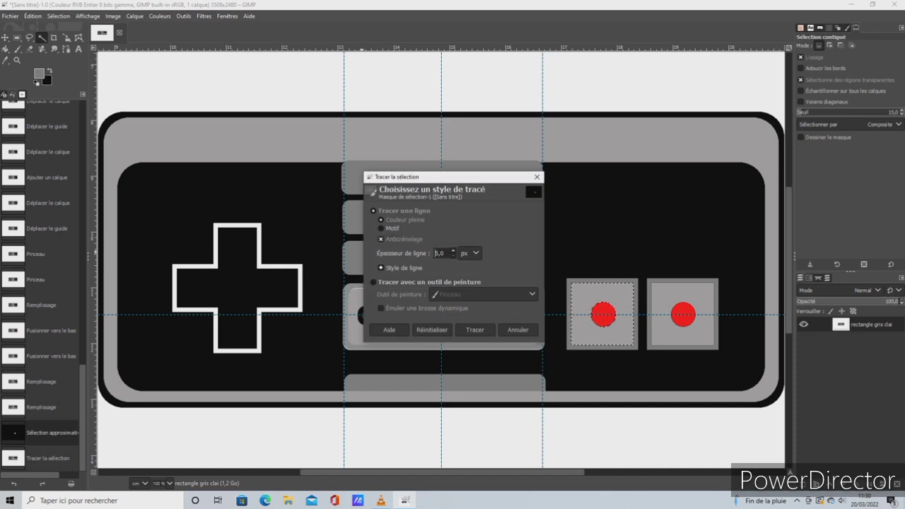
{"action": "left_click", "coordinate": [475, 330]}
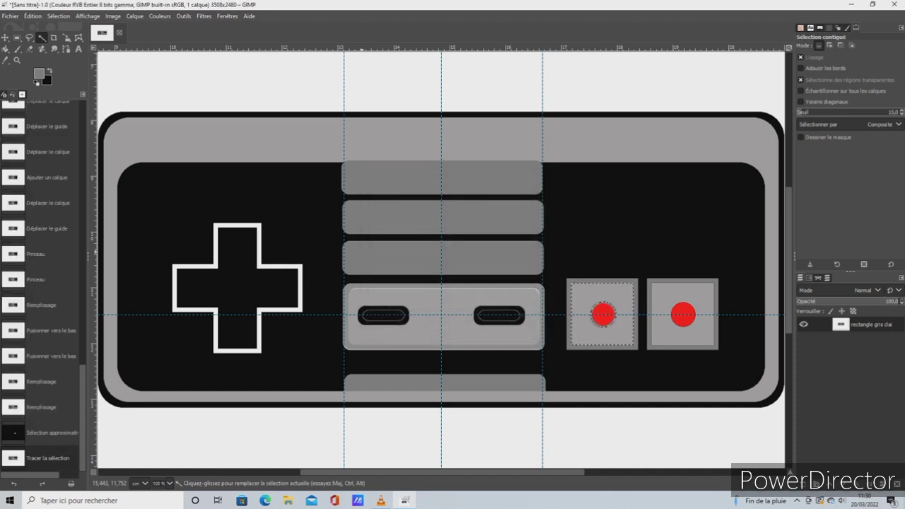
{"action": "left_click", "coordinate": [58, 16]}
{"action": "left_click", "coordinate": [71, 29]}
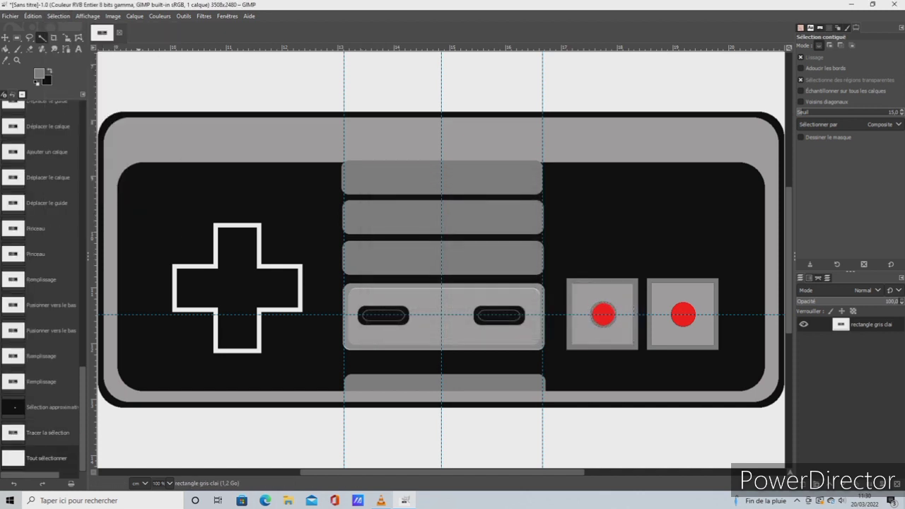
Emboss the grey ring around the first red dot with the Relief filter at azimuth 183.69 and elevation 20.28, and select the whole image
{"action": "left_click", "coordinate": [603, 314]}
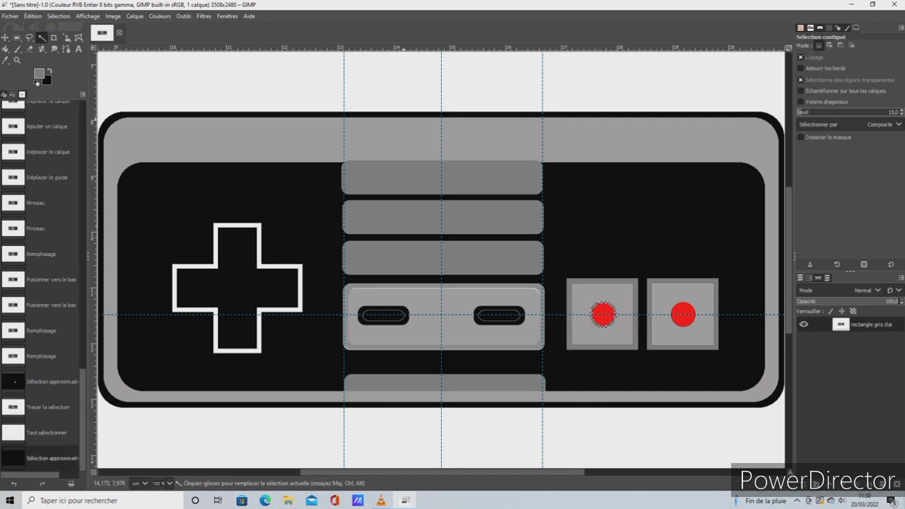
{"action": "left_click", "coordinate": [204, 16]}
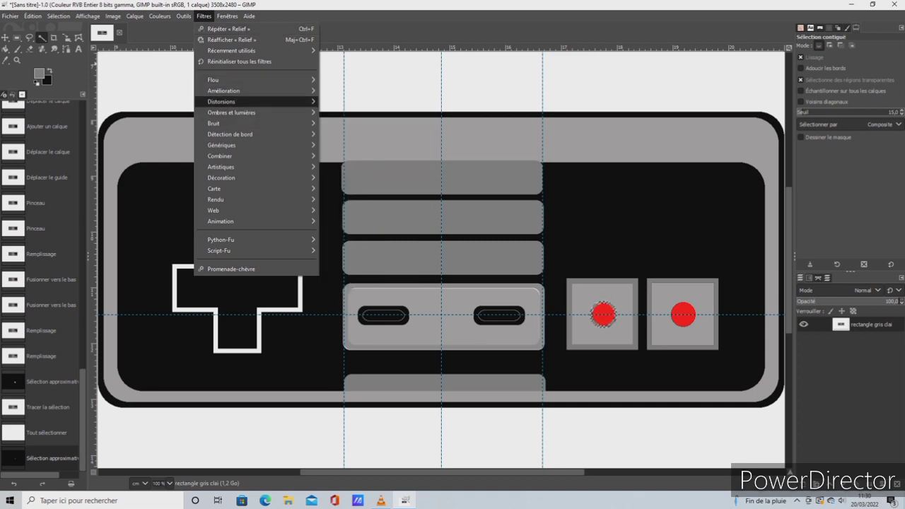
{"action": "mouse_move", "coordinate": [221, 101]}
{"action": "left_click", "coordinate": [363, 104]}
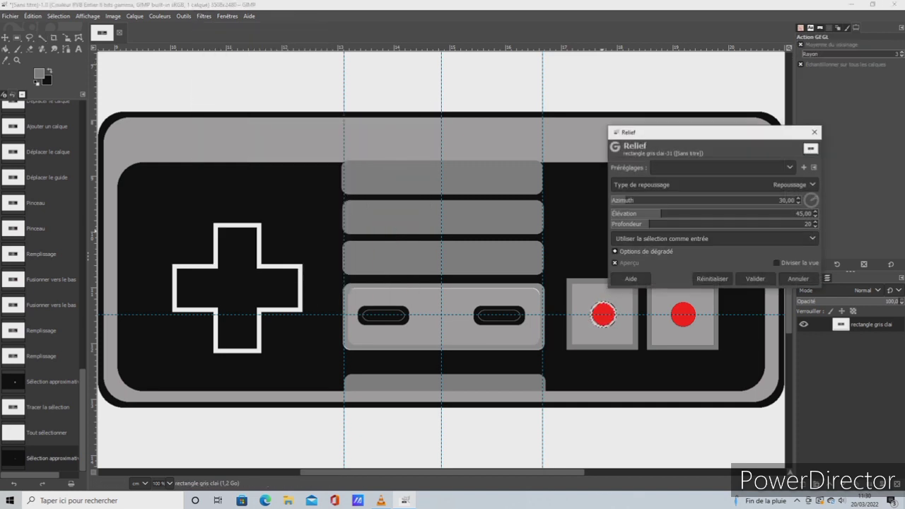
{"action": "mouse_move", "coordinate": [626, 200]}
{"action": "left_mouse_down"}
{"action": "mouse_move", "coordinate": [680, 200]}
{"action": "mouse_move", "coordinate": [617, 213]}
{"action": "mouse_move", "coordinate": [734, 200]}
{"action": "mouse_move", "coordinate": [704, 200]}
{"action": "left_mouse_up"}
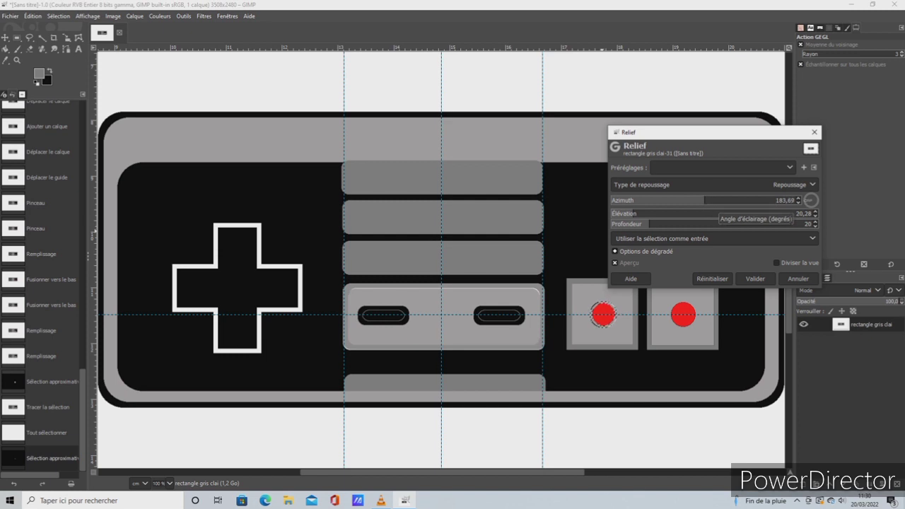
{"action": "left_click", "coordinate": [755, 279]}
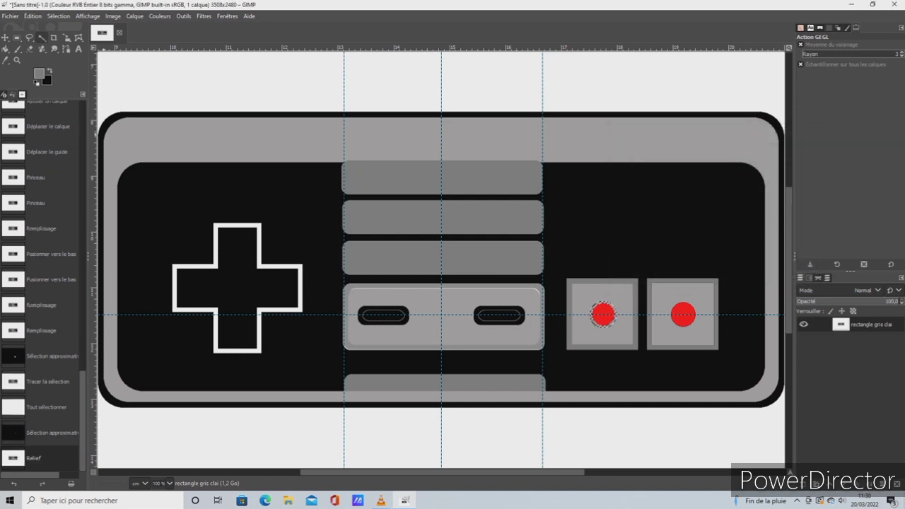
{"action": "left_click", "coordinate": [58, 16]}
{"action": "left_click", "coordinate": [65, 29]}
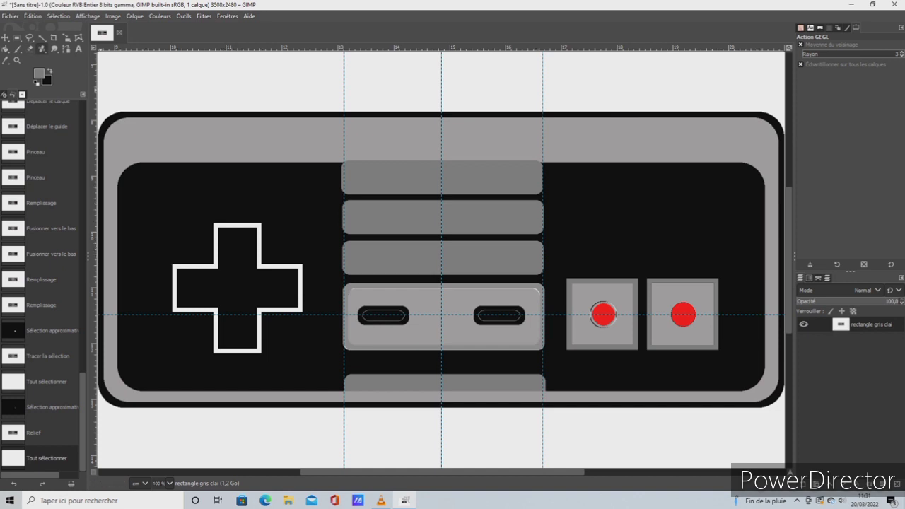
Select the second red dot by colour and stroke its outline with a solid line in the grey foreground colour
{"action": "left_click", "coordinate": [42, 37]}
{"action": "left_click", "coordinate": [696, 336]}
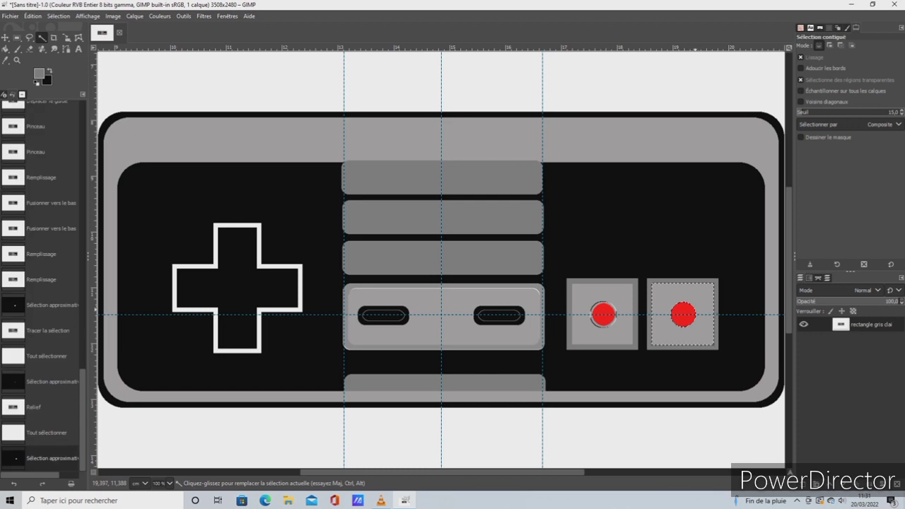
{"action": "left_click", "coordinate": [693, 314]}
{"action": "left_click", "coordinate": [693, 314]}
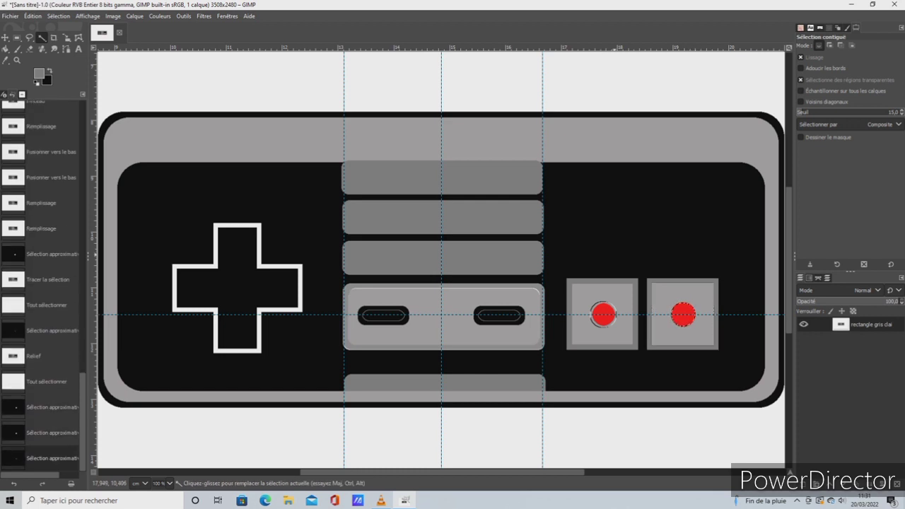
{"action": "left_click", "coordinate": [691, 309]}
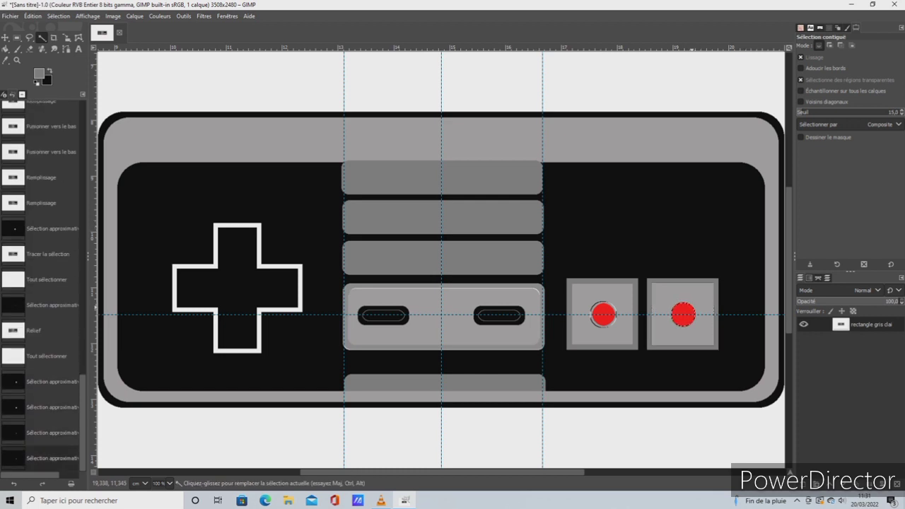
{"action": "left_click", "coordinate": [33, 15]}
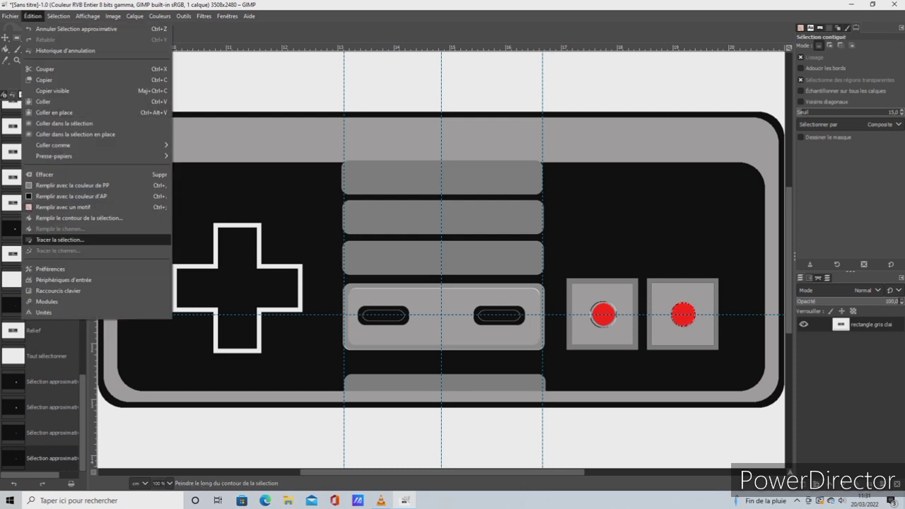
{"action": "left_click", "coordinate": [71, 239]}
{"action": "left_click", "coordinate": [475, 329]}
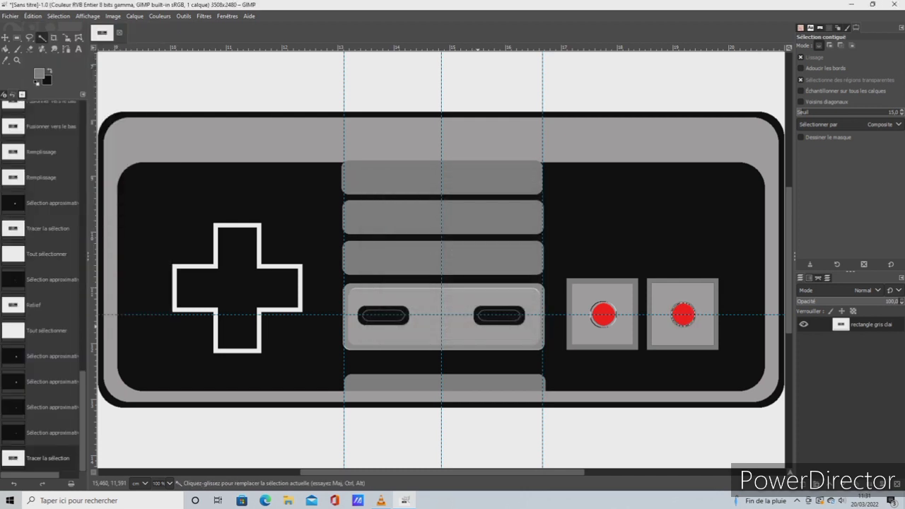
{"action": "left_click", "coordinate": [183, 16]}
{"action": "mouse_move", "coordinate": [204, 16]}
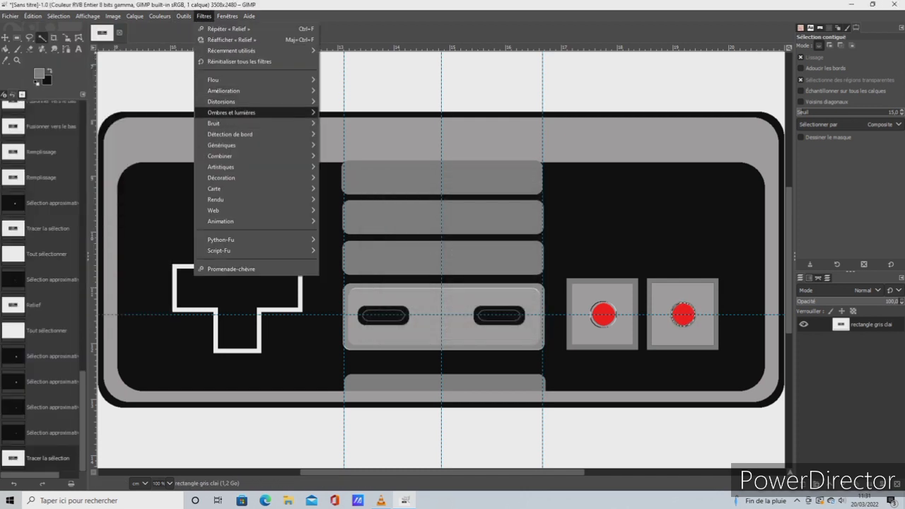
{"action": "mouse_move", "coordinate": [255, 101]}
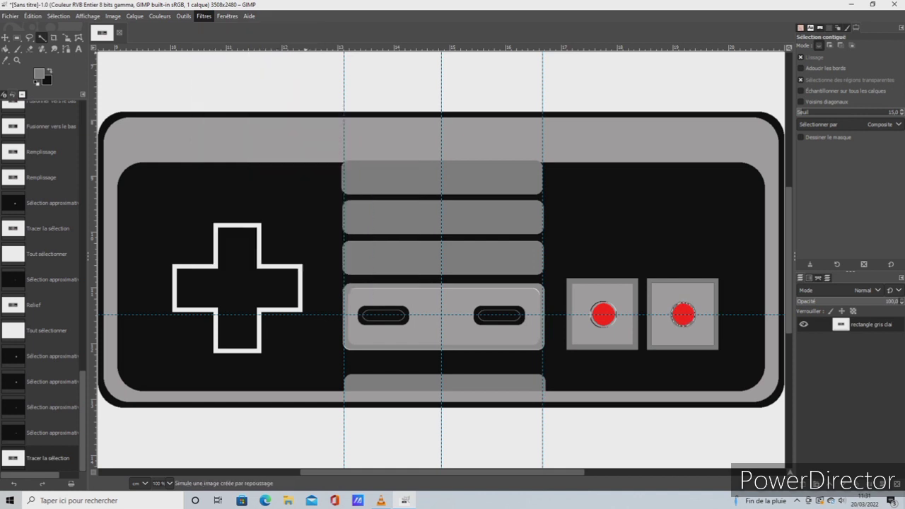
{"action": "left_click", "coordinate": [343, 112]}
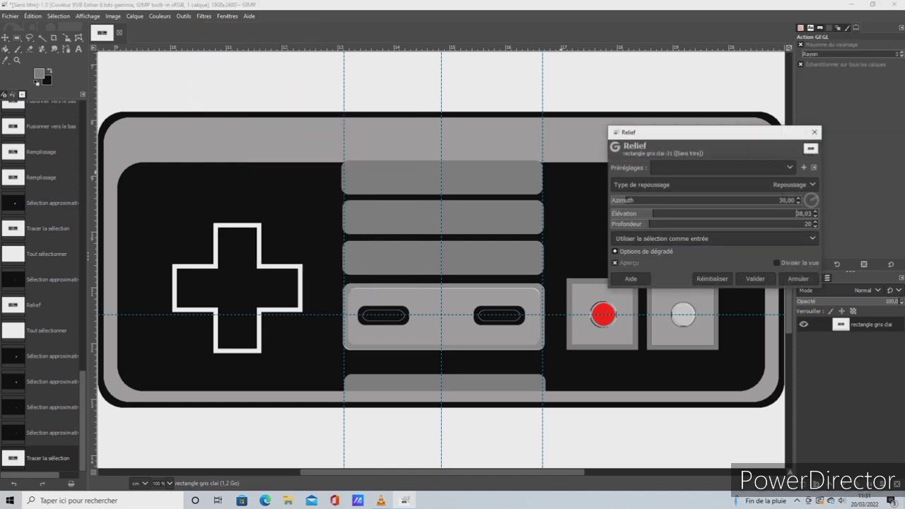
{"action": "left_click", "coordinate": [815, 132]}
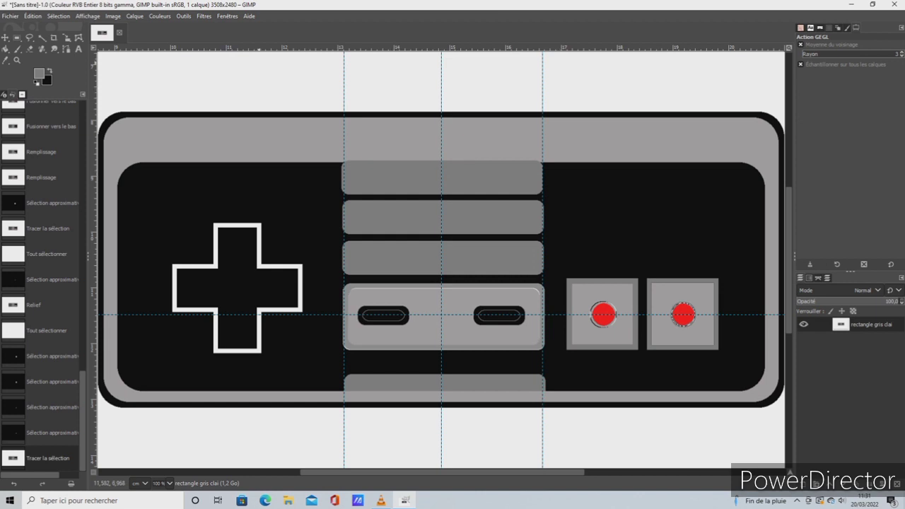
Select the grey ring around the second red dot, emboss it with the Relief filter using adjusted azimuth and elevation, and select the whole image
{"action": "left_click", "coordinate": [58, 16]}
{"action": "left_click", "coordinate": [65, 29]}
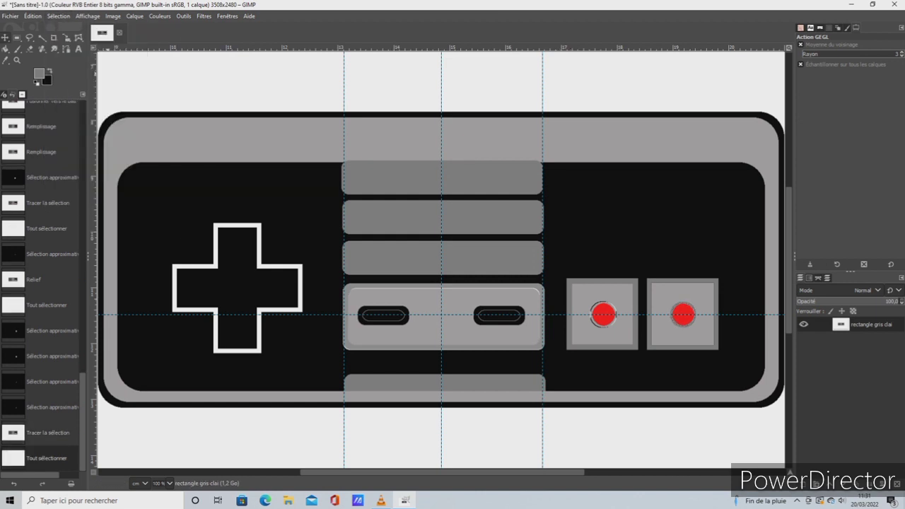
{"action": "left_click", "coordinate": [43, 38]}
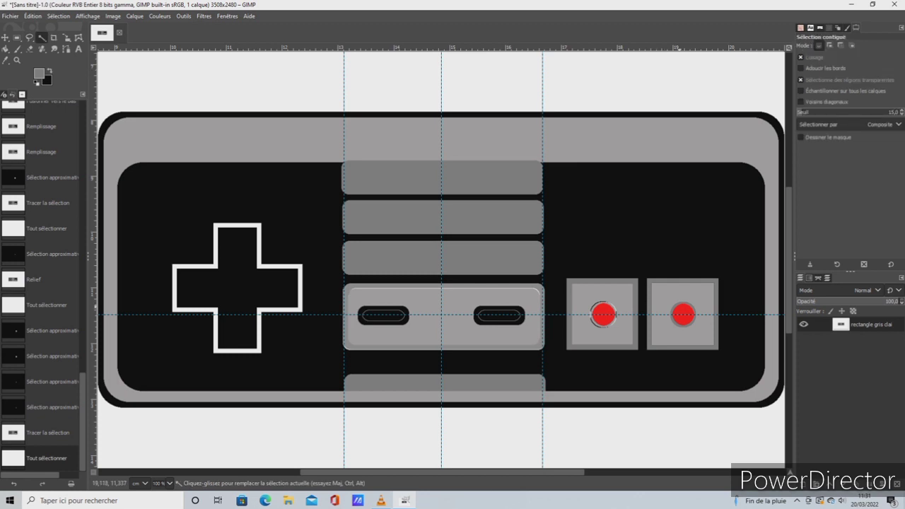
{"action": "left_click", "coordinate": [691, 305]}
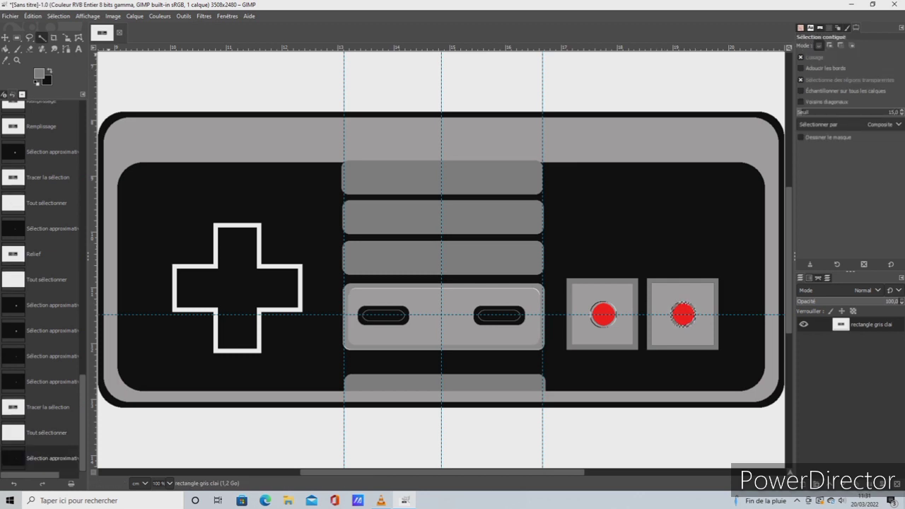
{"action": "left_click", "coordinate": [184, 17]}
{"action": "mouse_move", "coordinate": [203, 17]}
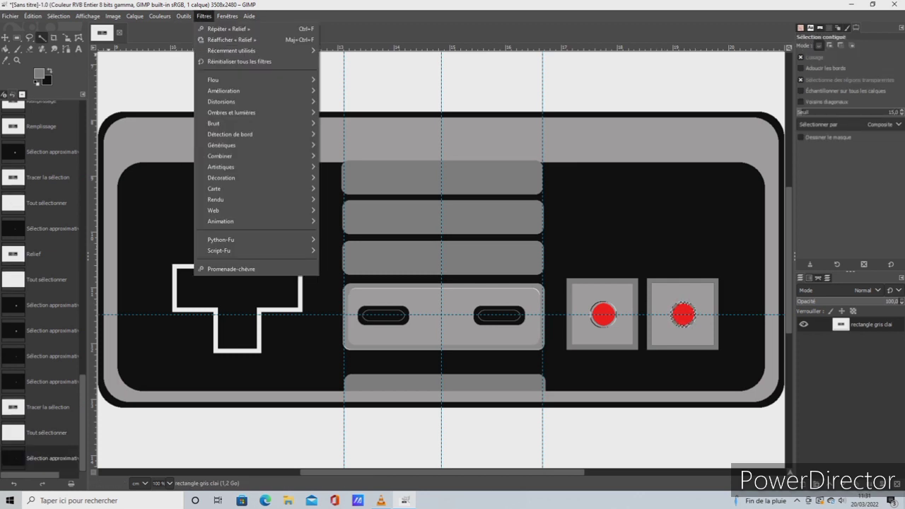
{"action": "mouse_move", "coordinate": [254, 101]}
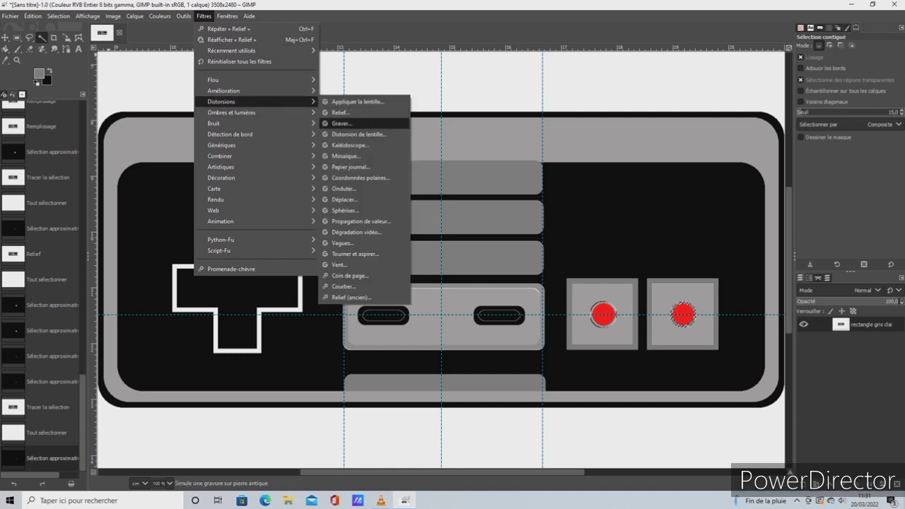
{"action": "left_click", "coordinate": [341, 112]}
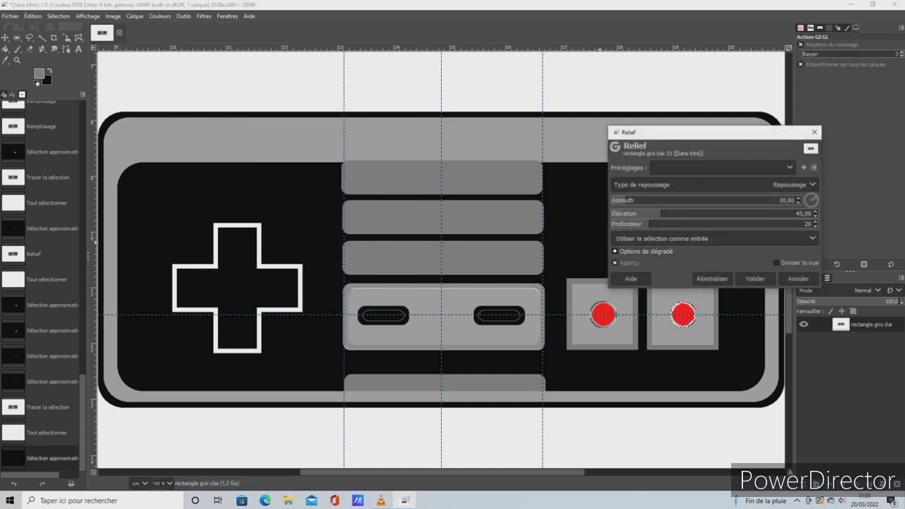
{"action": "left_click_drag", "start_coordinate": [660, 214], "coordinate": [682, 213]}
{"action": "mouse_move", "coordinate": [625, 200]}
{"action": "left_mouse_down"}
{"action": "mouse_move", "coordinate": [700, 200]}
{"action": "mouse_move", "coordinate": [677, 214]}
{"action": "mouse_move", "coordinate": [631, 213]}
{"action": "left_mouse_up"}
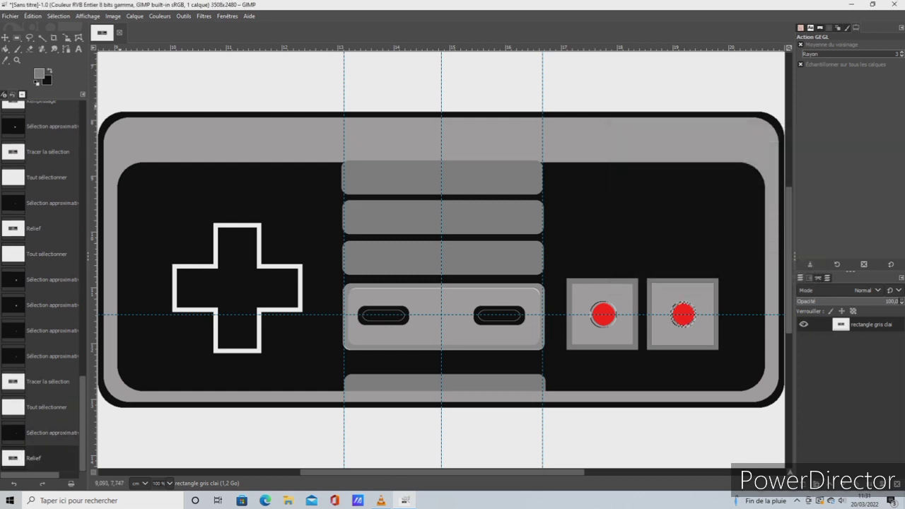
{"action": "left_click", "coordinate": [59, 15]}
{"action": "left_click", "coordinate": [65, 29]}
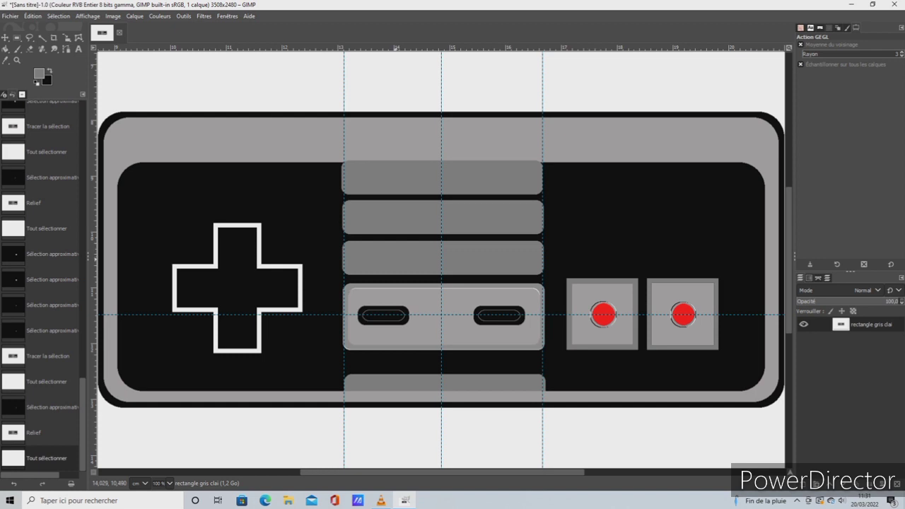
Move the horizontal guide up to the upper edge of the cross's horizontal arm
{"action": "left_click", "coordinate": [6, 37]}
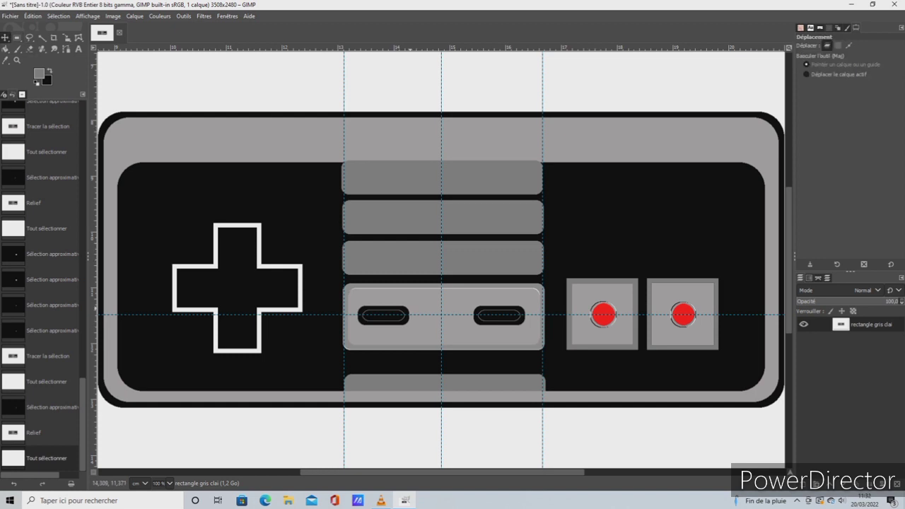
{"action": "left_click_drag", "start_coordinate": [418, 314], "coordinate": [310, 265]}
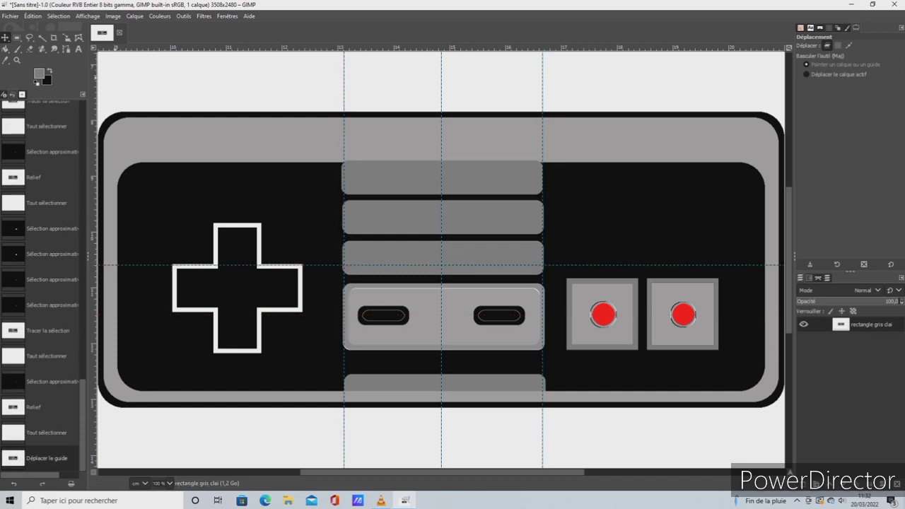
Set the Text tool's colour to the recently used red
{"action": "left_click", "coordinate": [78, 49]}
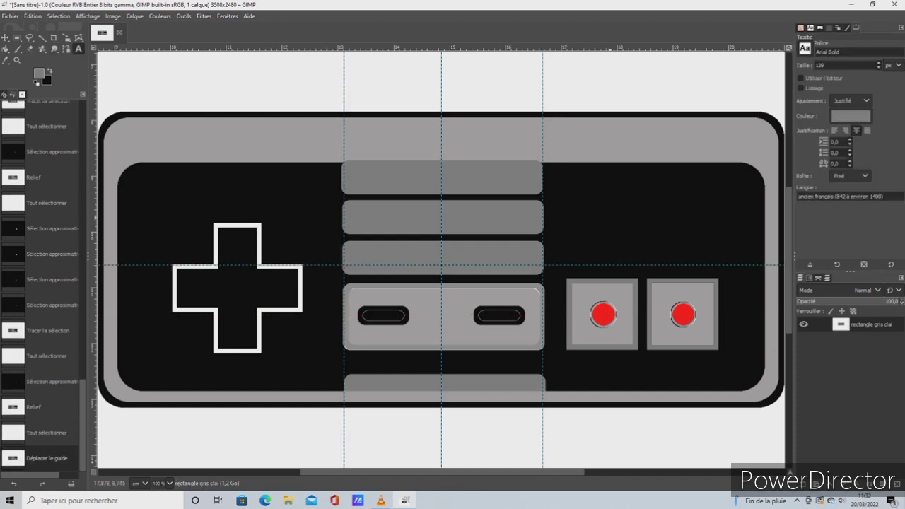
{"action": "left_click", "coordinate": [850, 116]}
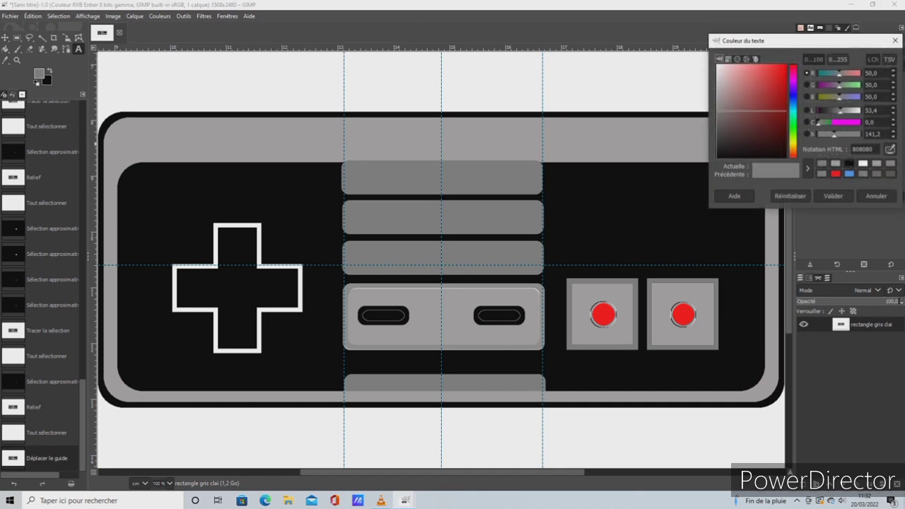
{"action": "left_click", "coordinate": [835, 174]}
{"action": "left_click", "coordinate": [832, 195]}
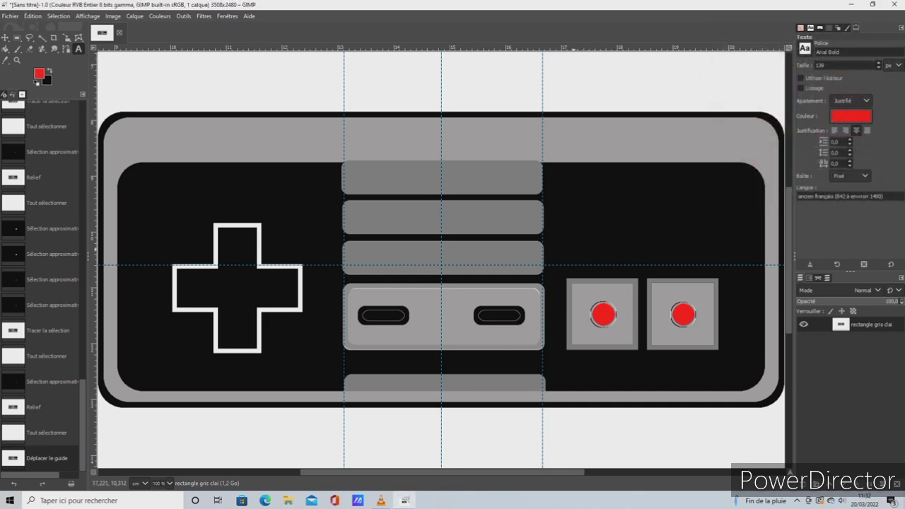
Start a label on the third grey bar with the letter "s", enlarge its text box and set the letter's size to 48 px
{"action": "left_click_drag", "start_coordinate": [366, 248], "coordinate": [450, 266]}
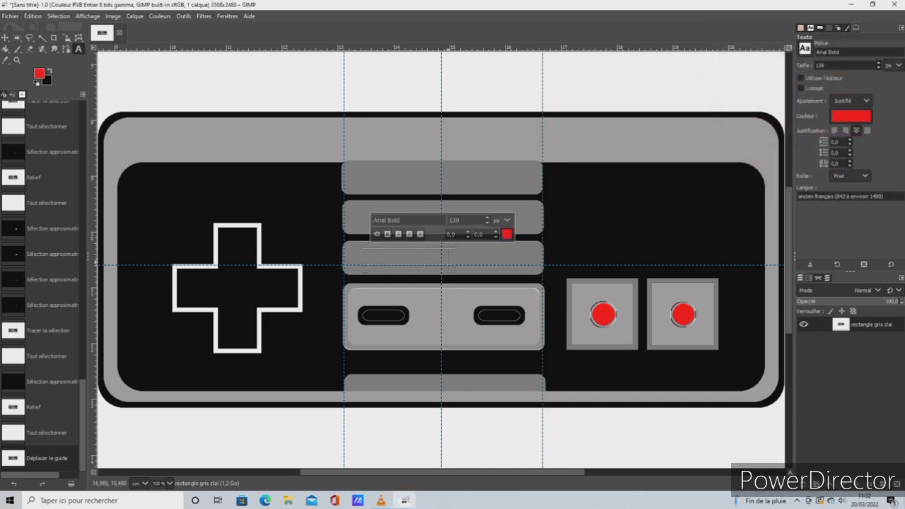
{"action": "type", "text": "s"}
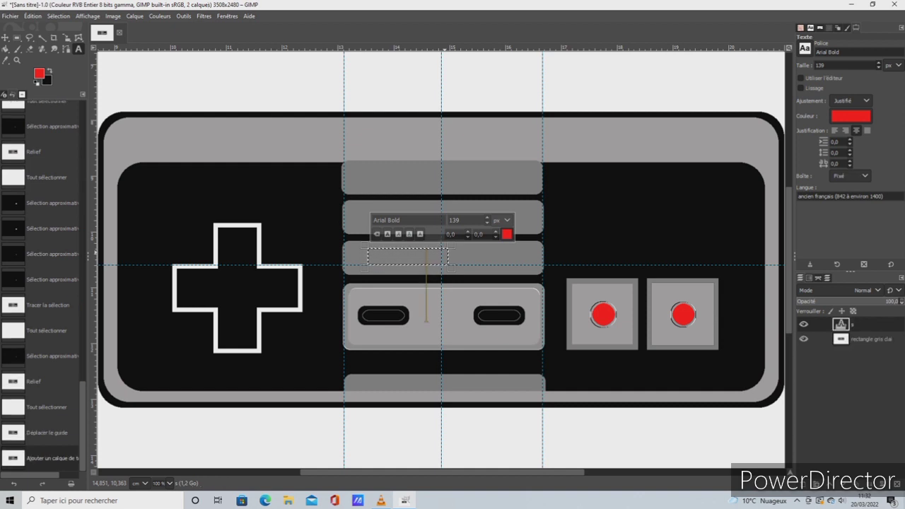
{"action": "left_click_drag", "start_coordinate": [451, 267], "coordinate": [470, 312]}
{"action": "left_click", "coordinate": [486, 222]}
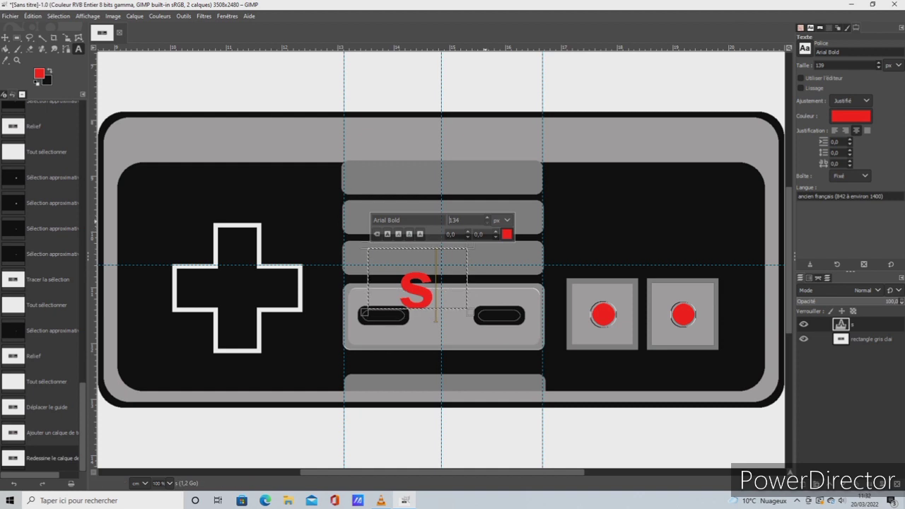
{"action": "double_click", "coordinate": [418, 292]}
{"action": "left_click", "coordinate": [487, 223]}
{"action": "left_click", "coordinate": [487, 223]}
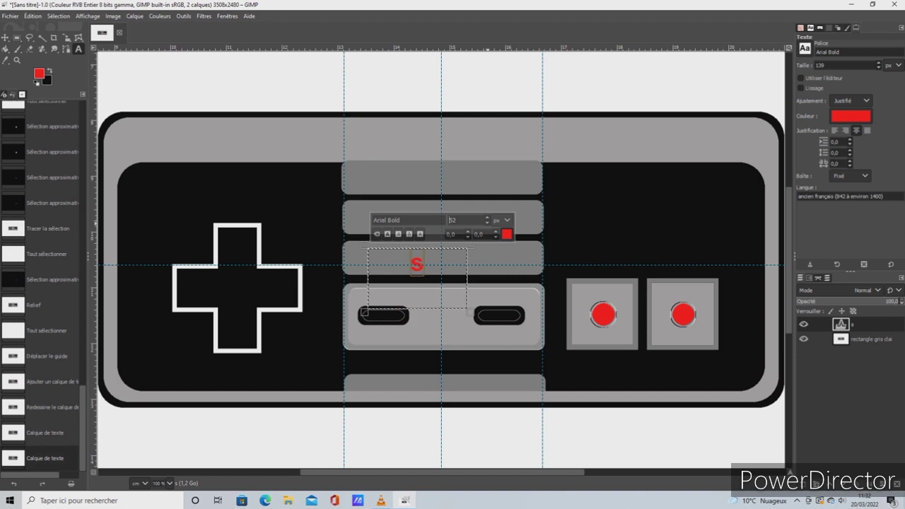
{"action": "left_click", "coordinate": [486, 223]}
Complete the label as "select" and "start" spaced apart in a widened text box, and switch to the Move tool
{"action": "left_click", "coordinate": [428, 263]}
{"action": "type", "text": "e"}
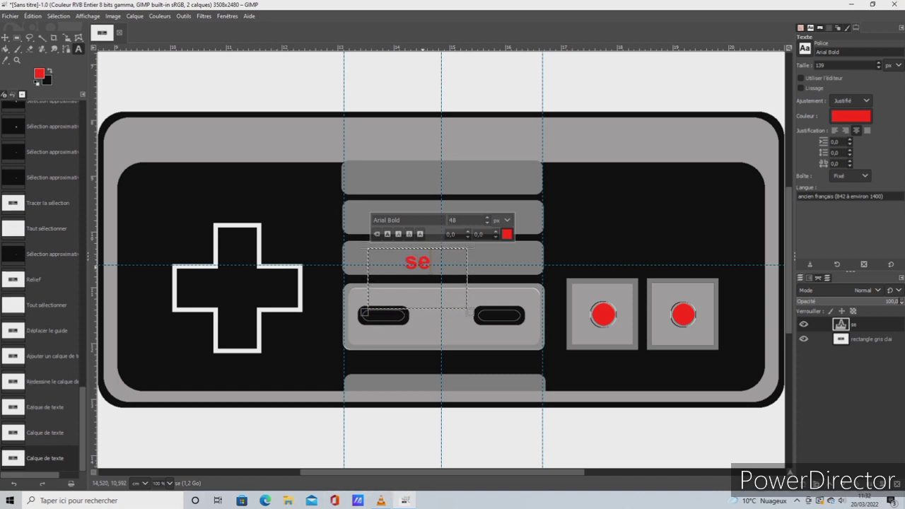
{"action": "type", "text": "lect"}
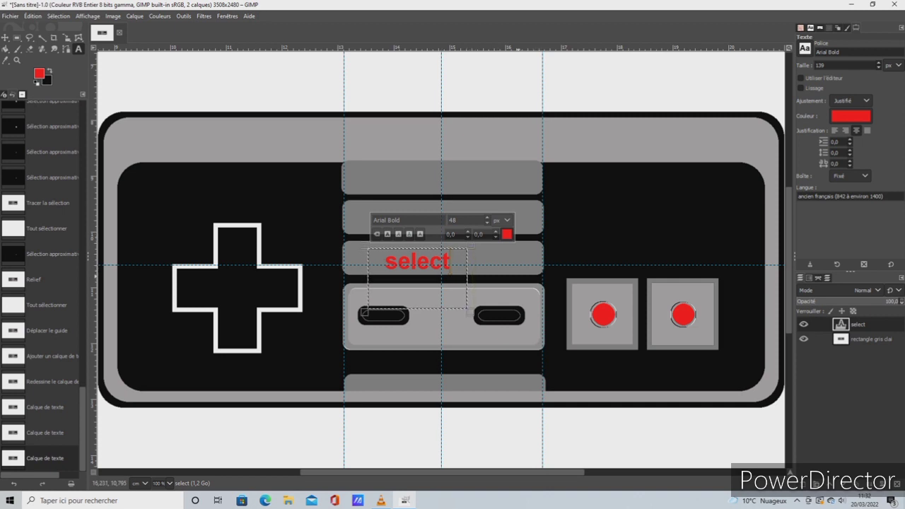
{"action": "left_click_drag", "start_coordinate": [472, 264], "coordinate": [538, 264]}
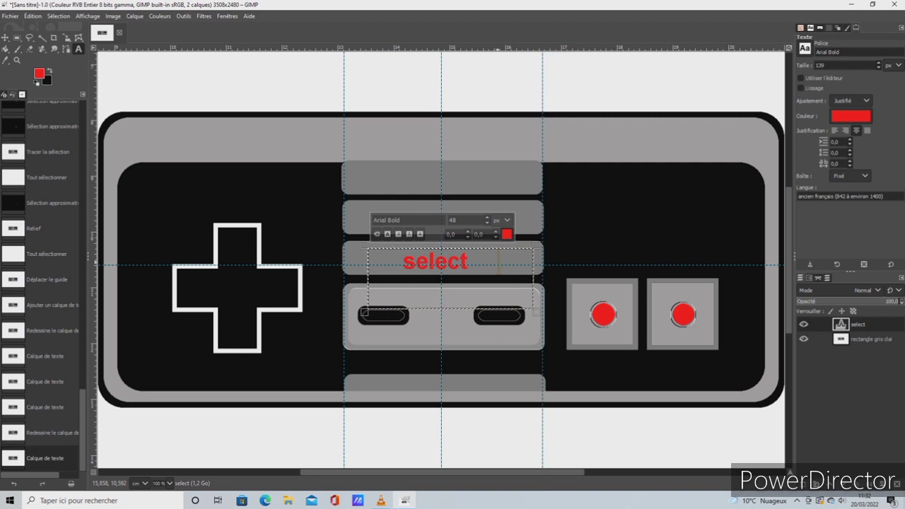
{"action": "type", "text": "start"}
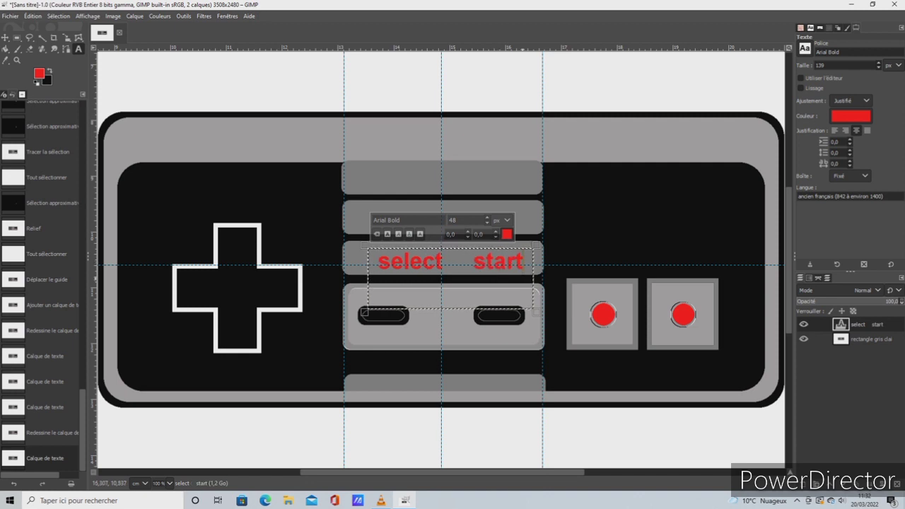
{"action": "left_click", "coordinate": [6, 37]}
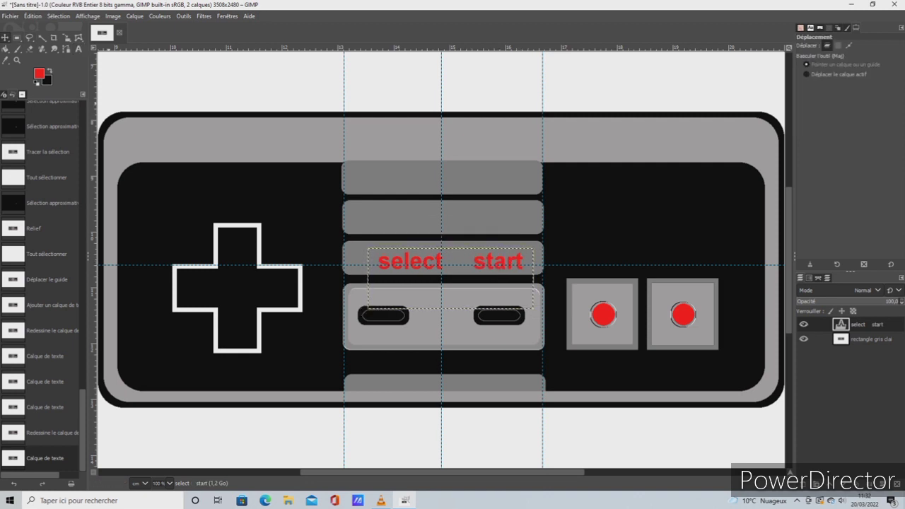
{"action": "left_click_drag", "start_coordinate": [405, 260], "coordinate": [397, 259]}
{"action": "left_click", "coordinate": [33, 16]}
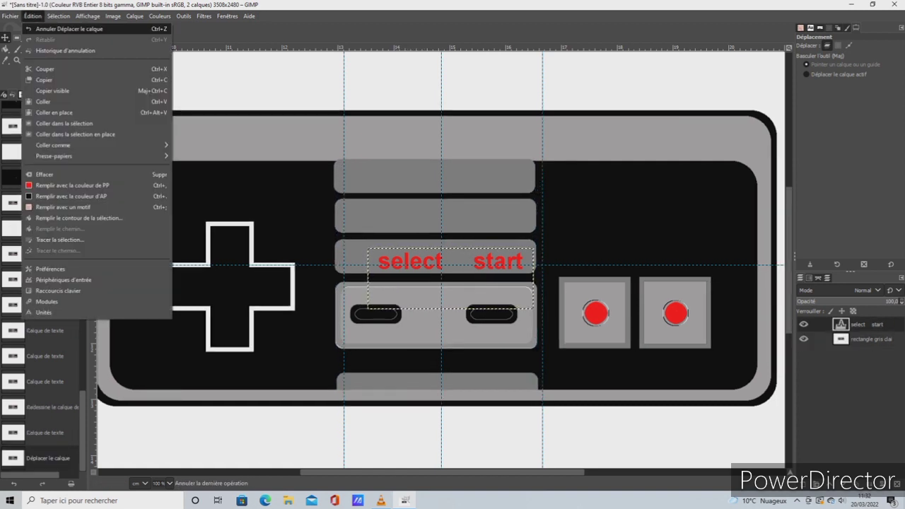
{"action": "left_click", "coordinate": [49, 29]}
Move the "select start" text slightly left and up above the two black buttons, and merge its layer down
{"action": "left_click_drag", "start_coordinate": [450, 279], "coordinate": [441, 276]}
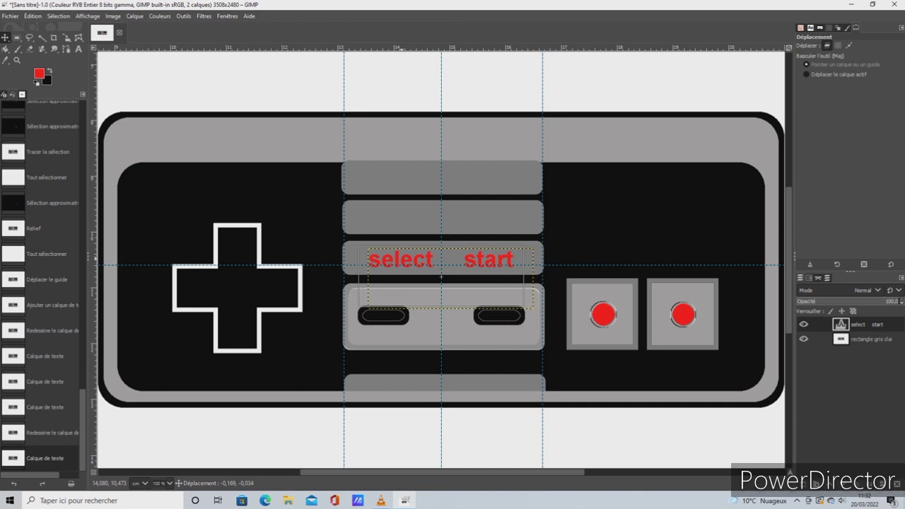
{"action": "left_click_drag", "start_coordinate": [441, 277], "coordinate": [441, 276]}
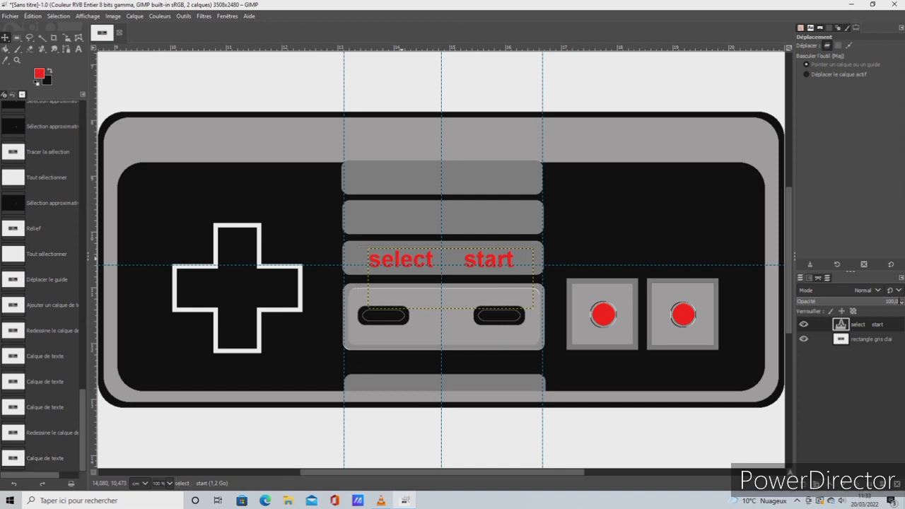
{"action": "right_click", "coordinate": [858, 323]}
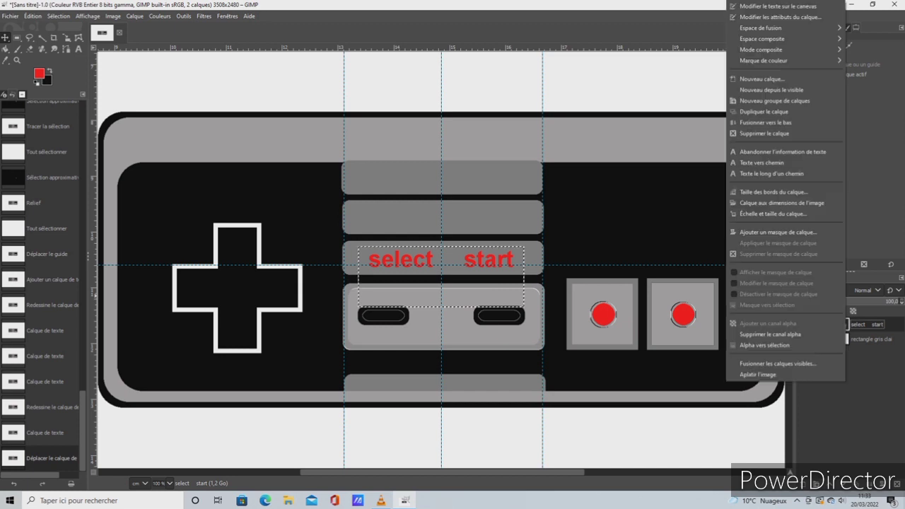
{"action": "left_click", "coordinate": [765, 122]}
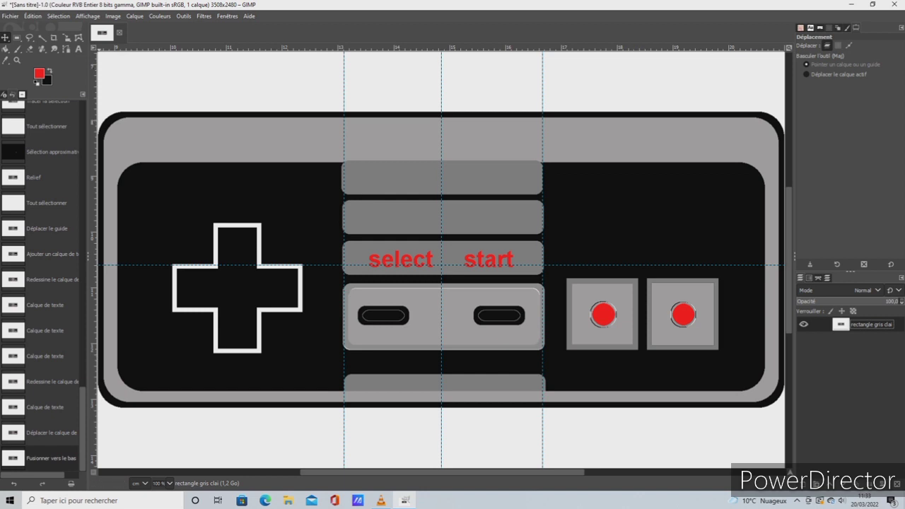
Add a red letter "B" beneath the first red button's square and adjust its text box around the letter
{"action": "key", "text": "t"}
{"action": "left_click_drag", "start_coordinate": [614, 362], "coordinate": [641, 383]}
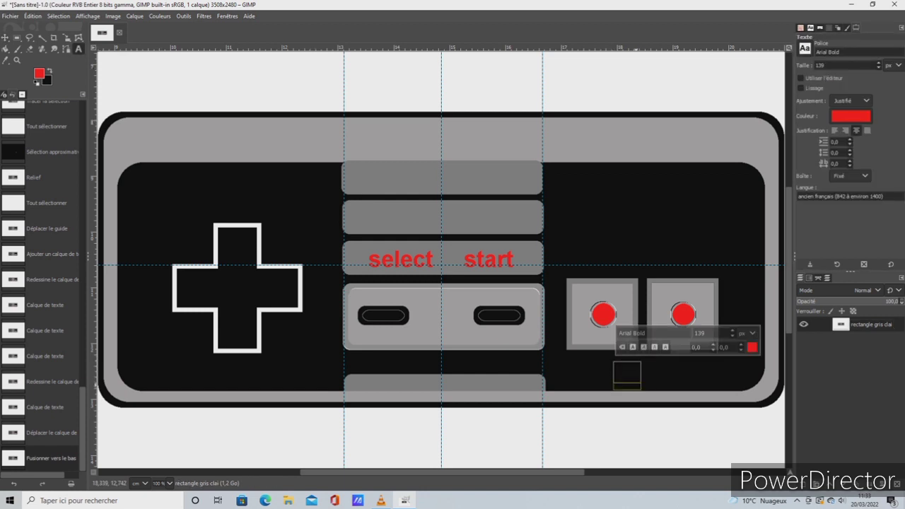
{"action": "type", "text": "B"}
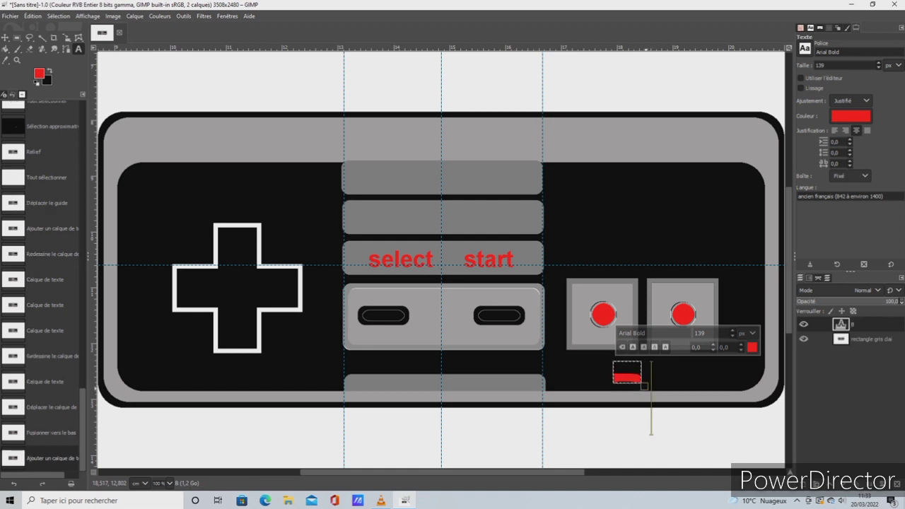
{"action": "left_click_drag", "start_coordinate": [644, 386], "coordinate": [663, 426]}
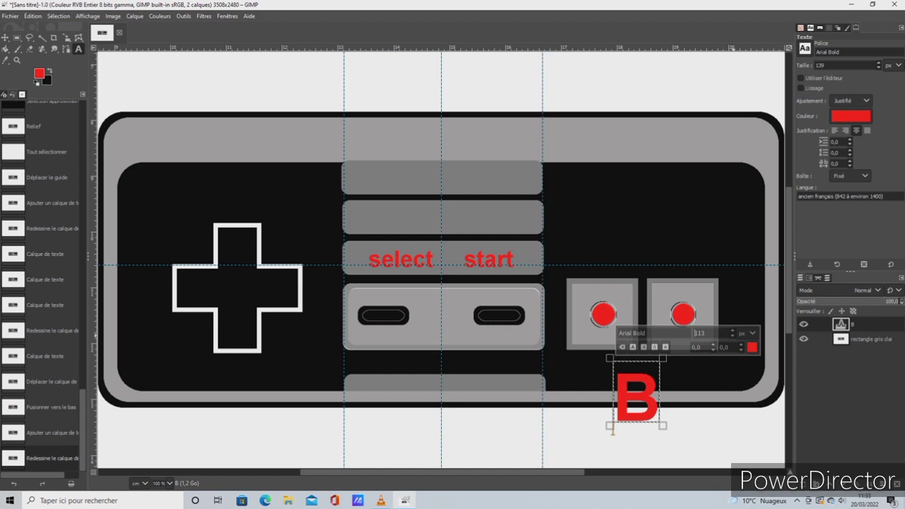
{"action": "double_click", "coordinate": [644, 412]}
{"action": "type", "text": "78"}
{"action": "left_click_drag", "start_coordinate": [660, 421], "coordinate": [646, 420]}
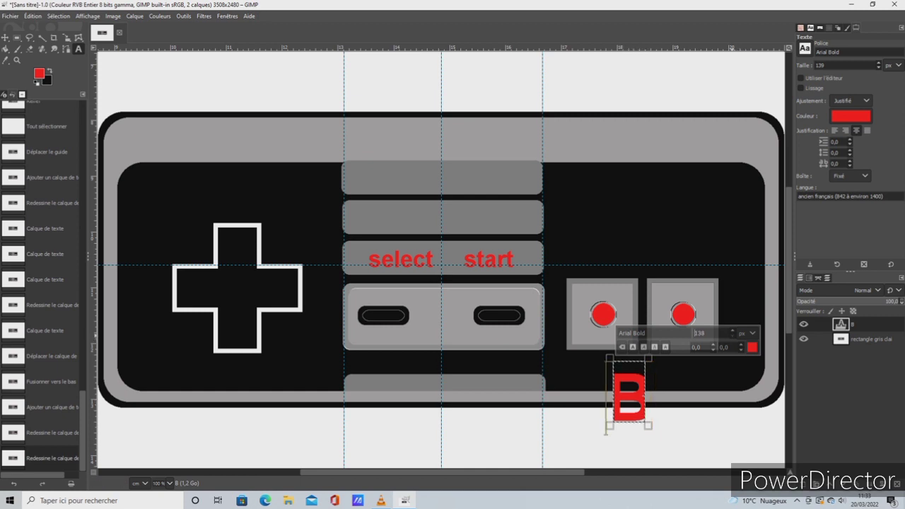
{"action": "left_click", "coordinate": [737, 217]}
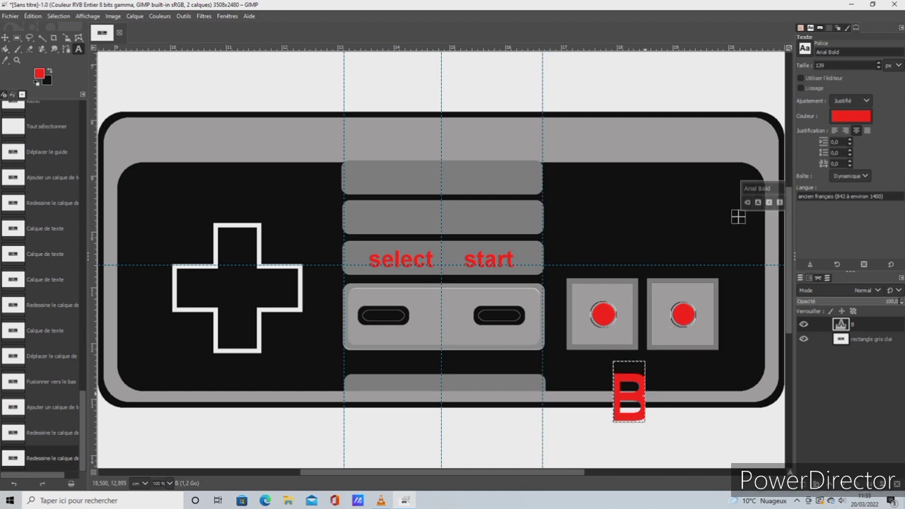
Add a red capital "A" beneath the second red button's square and set its size to 58 px
{"action": "left_click_drag", "start_coordinate": [672, 364], "coordinate": [696, 377]}
{"action": "left_click_drag", "start_coordinate": [711, 396], "coordinate": [715, 402]}
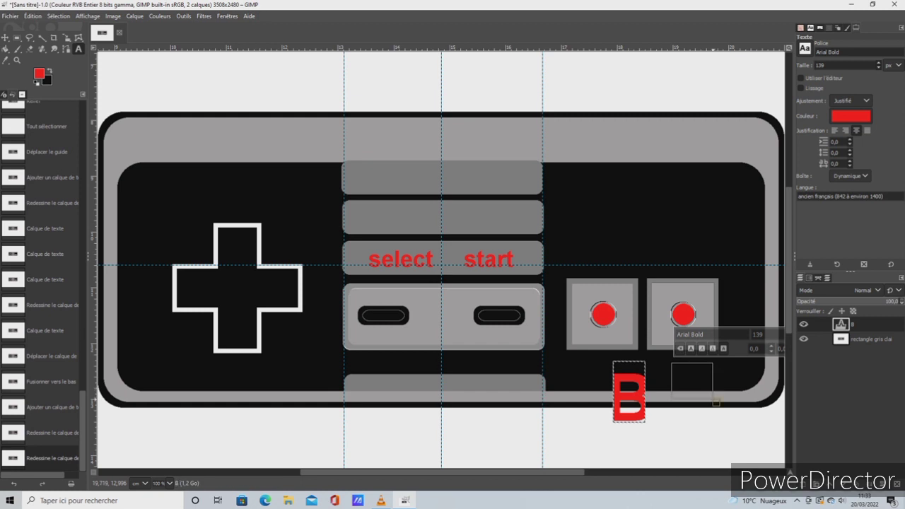
{"action": "type", "text": "a"}
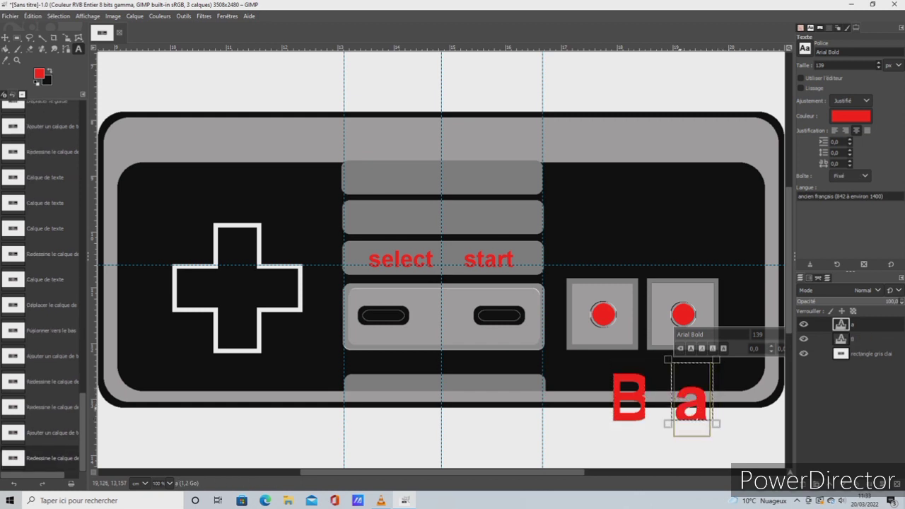
{"action": "key", "text": "BackSpace"}
{"action": "type", "text": "A"}
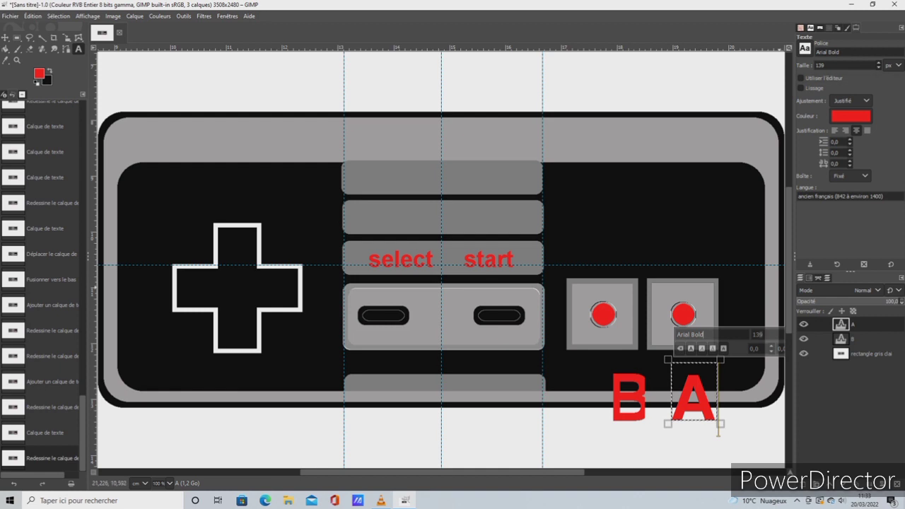
{"action": "left_click", "coordinate": [878, 68]}
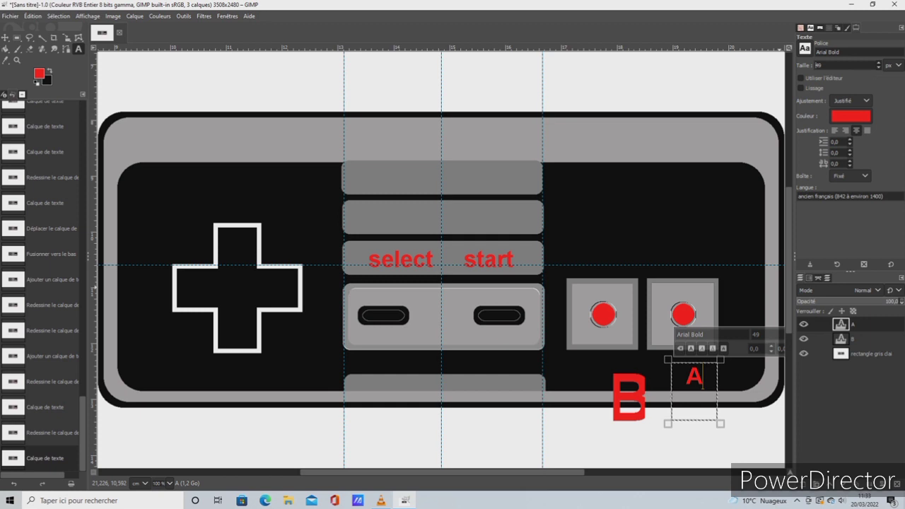
{"action": "left_click", "coordinate": [878, 63]}
Set the size of the letter "B" to 67 px
{"action": "left_click", "coordinate": [622, 399]}
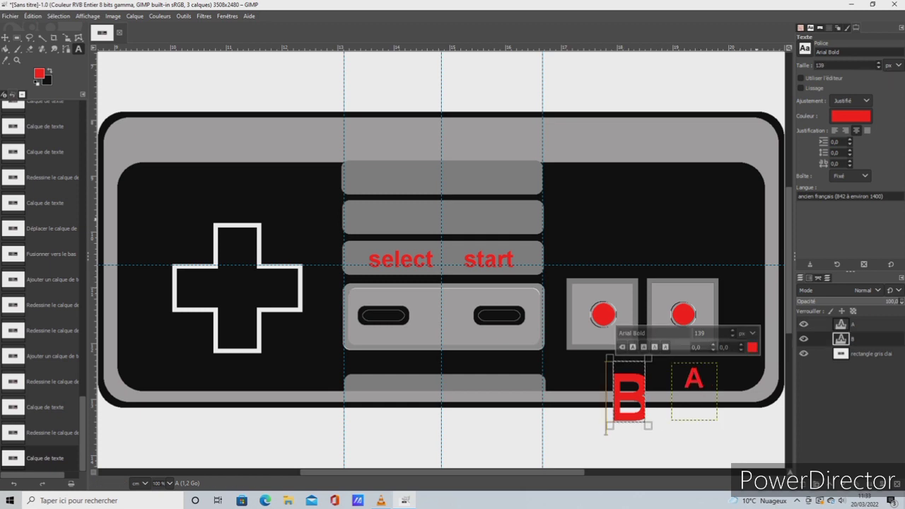
{"action": "left_click", "coordinate": [878, 67]}
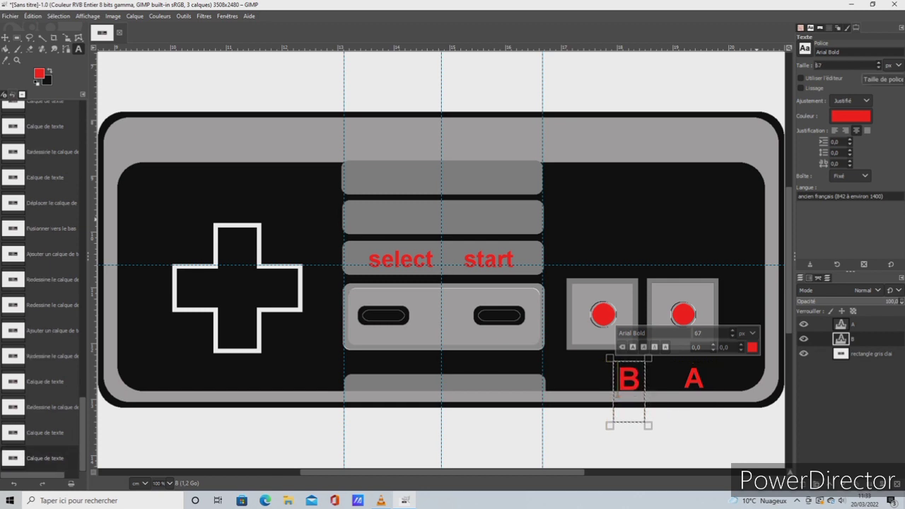
{"action": "left_click", "coordinate": [764, 436]}
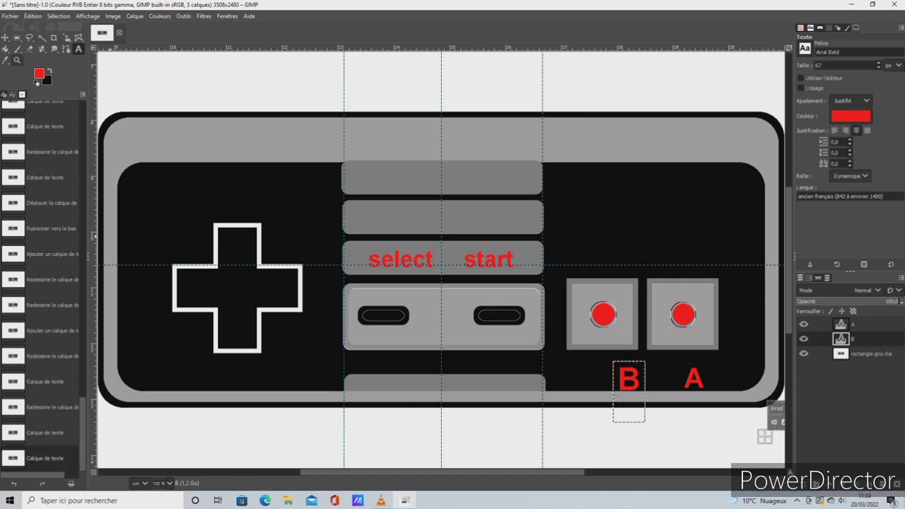
Move the letter "B" slightly left and the letter "A" right beneath their squares
{"action": "left_click", "coordinate": [4, 37]}
{"action": "left_click_drag", "start_coordinate": [628, 382], "coordinate": [625, 382]}
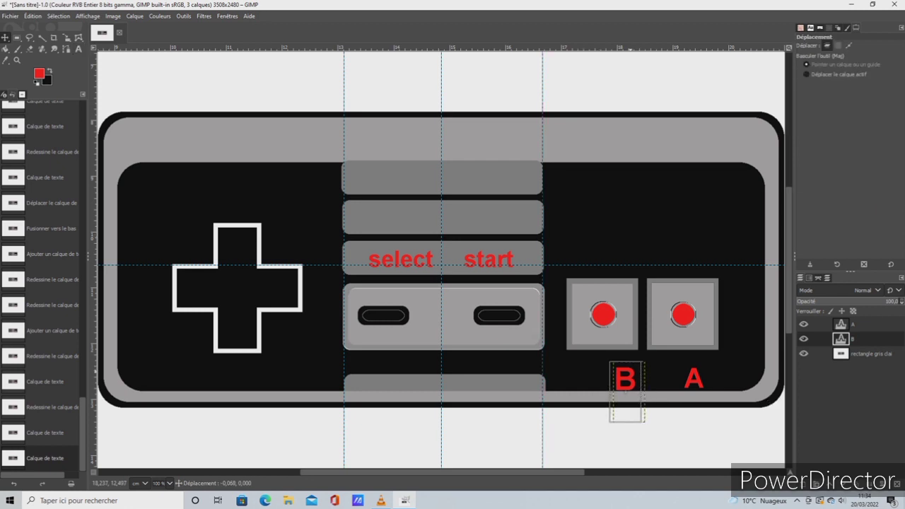
{"action": "left_click_drag", "start_coordinate": [692, 392], "coordinate": [706, 392]}
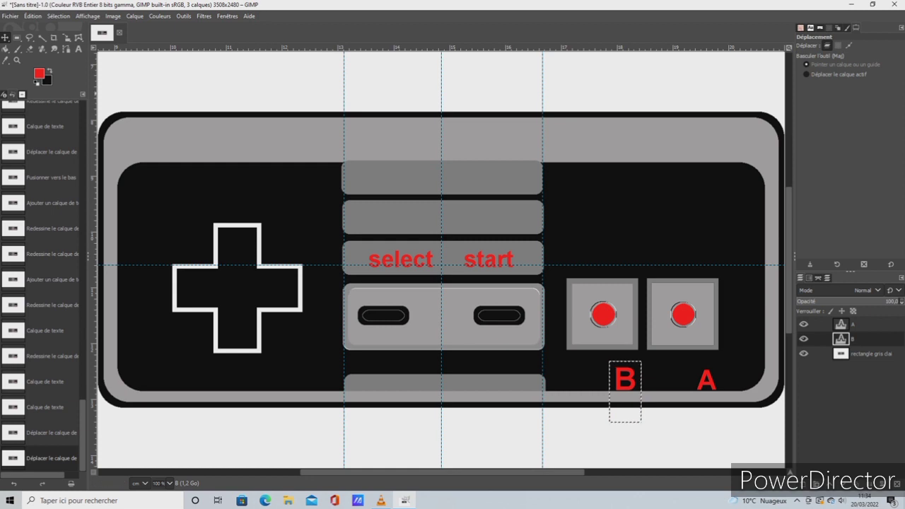
Set the size of the letter "A" to 67 px and return to the Move tool
{"action": "left_click", "coordinate": [78, 49]}
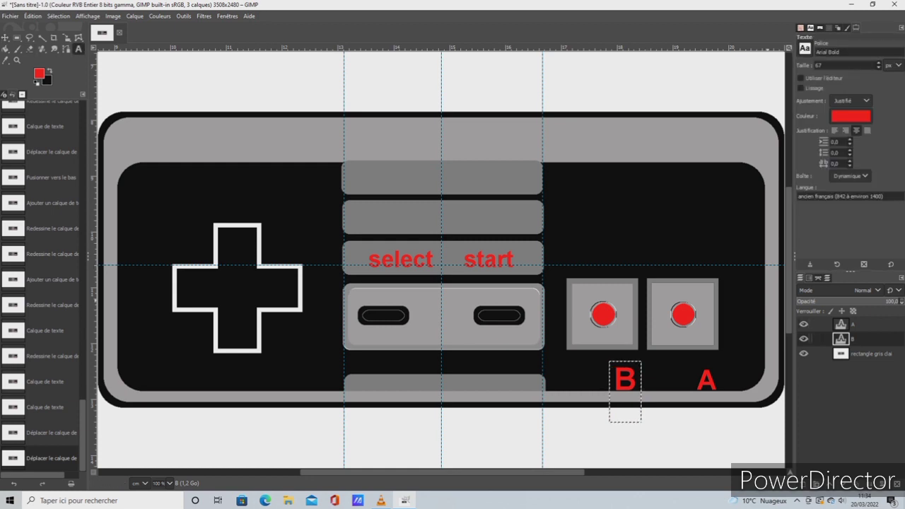
{"action": "double_click", "coordinate": [840, 323]}
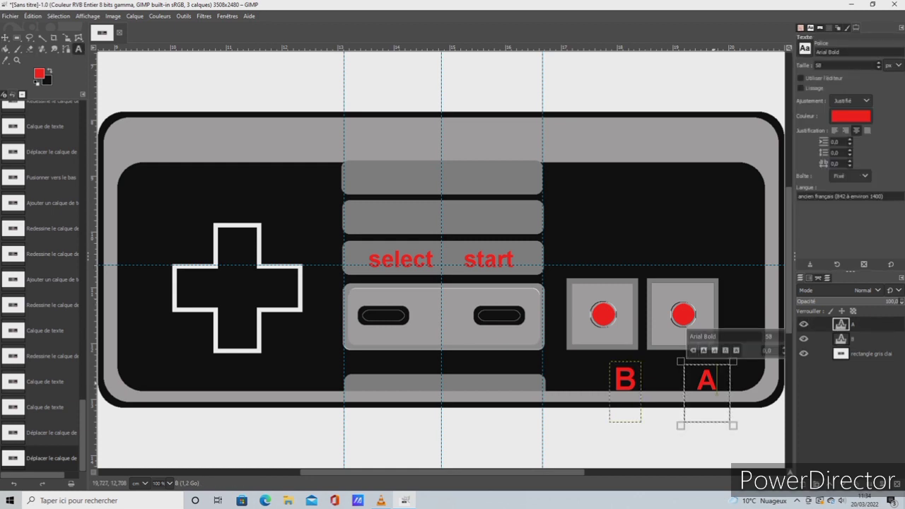
{"action": "left_click", "coordinate": [879, 63]}
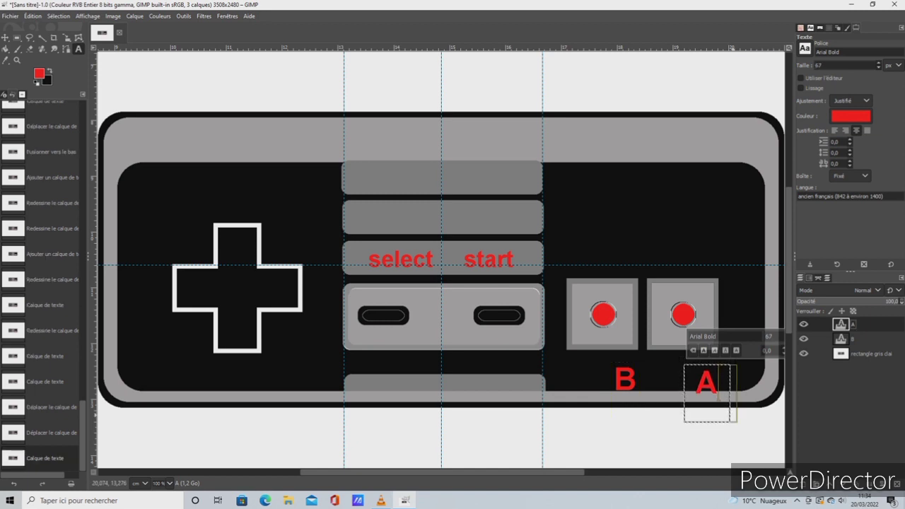
{"action": "left_click", "coordinate": [698, 385]}
{"action": "left_click", "coordinate": [5, 37]}
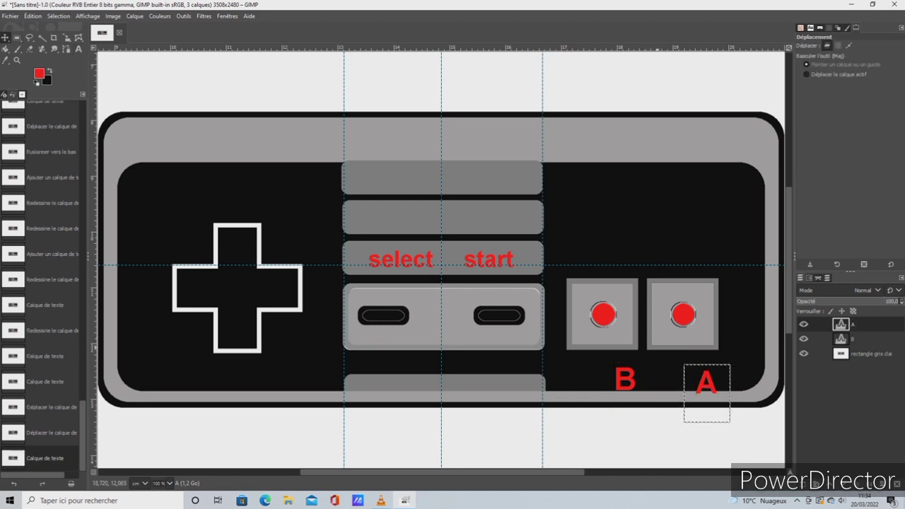
Nudge the letter "A" slightly up so it lines up with the letter "B"
{"action": "left_click_drag", "start_coordinate": [706, 377], "coordinate": [709, 372]}
{"action": "left_click", "coordinate": [33, 16]}
{"action": "left_click", "coordinate": [53, 29]}
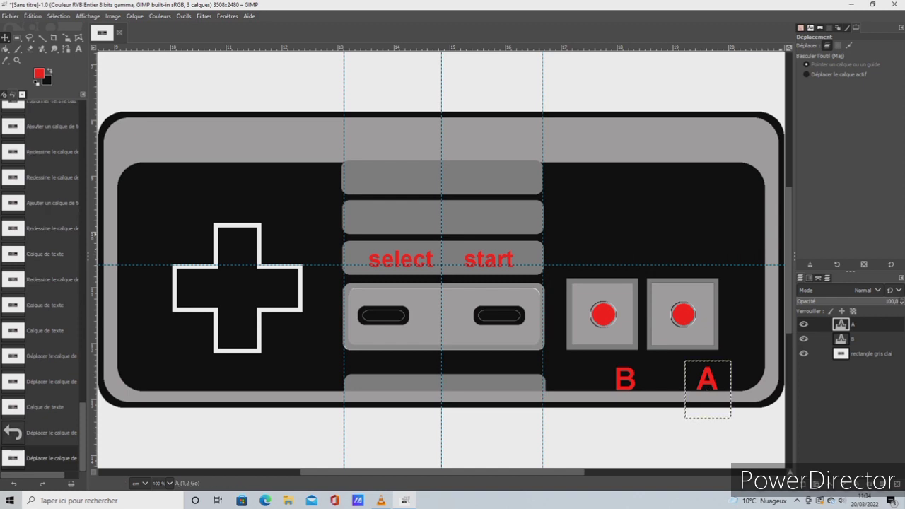
Merge the "A" and "B" text layers down into the "rectangle gris clai" layer and shift the merged controller layer slightly up
{"action": "left_click_drag", "start_coordinate": [788, 234], "coordinate": [788, 226]}
{"action": "scroll", "coordinate": [577, 383], "scroll_direction": "up", "scroll_amount": 4}
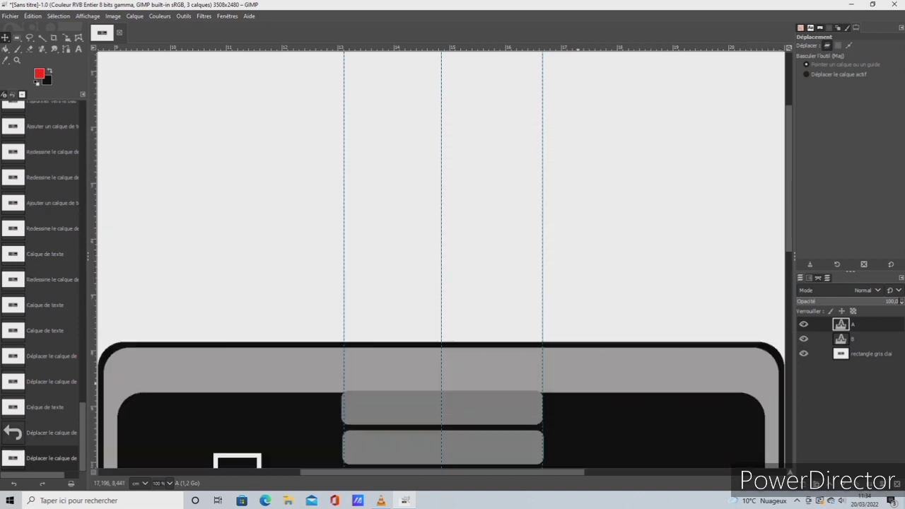
{"action": "left_click", "coordinate": [87, 16]}
{"action": "mouse_move", "coordinate": [103, 62]}
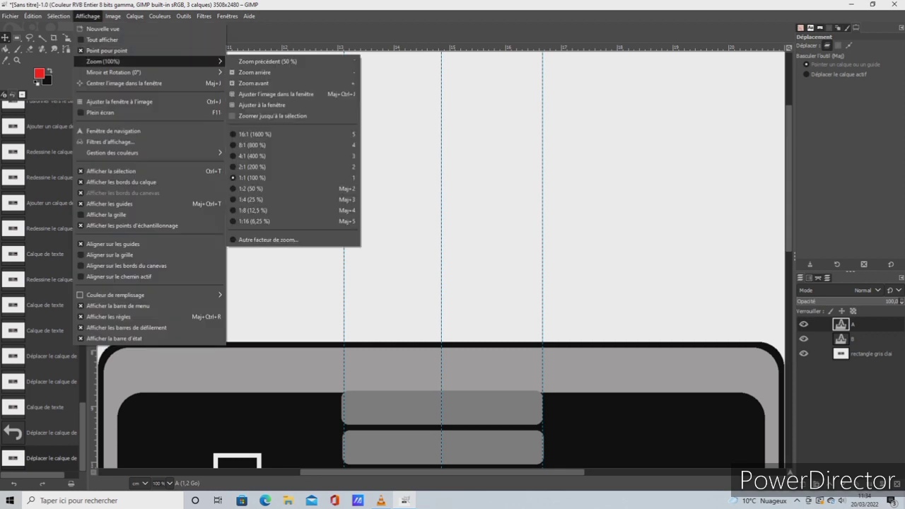
{"action": "left_click", "coordinate": [251, 188]}
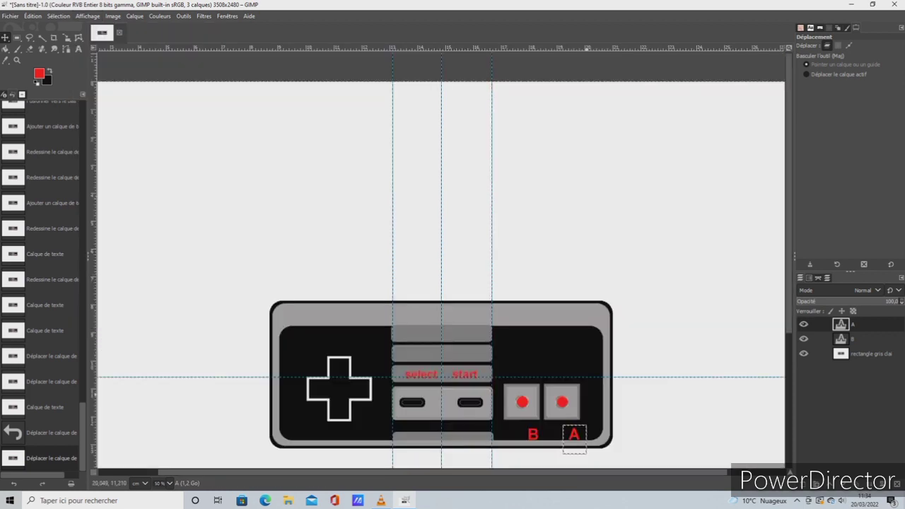
{"action": "right_click", "coordinate": [840, 323]}
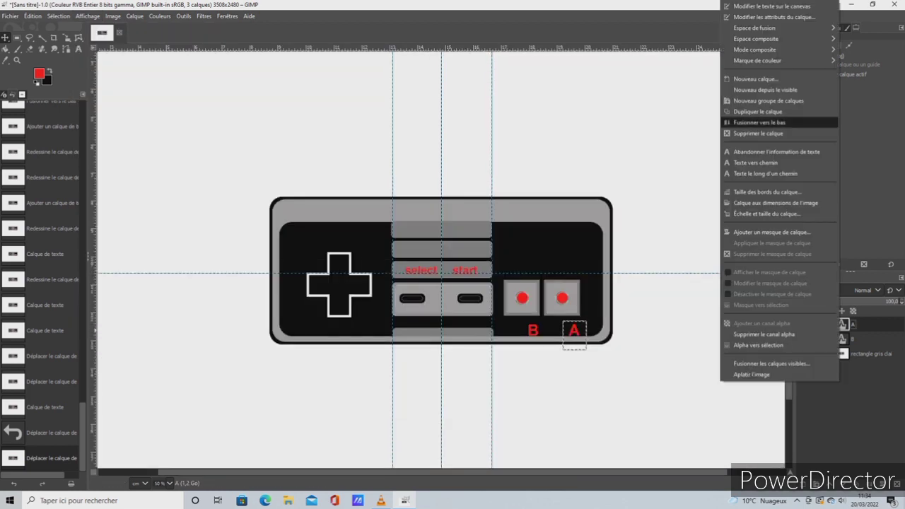
{"action": "left_click", "coordinate": [758, 122]}
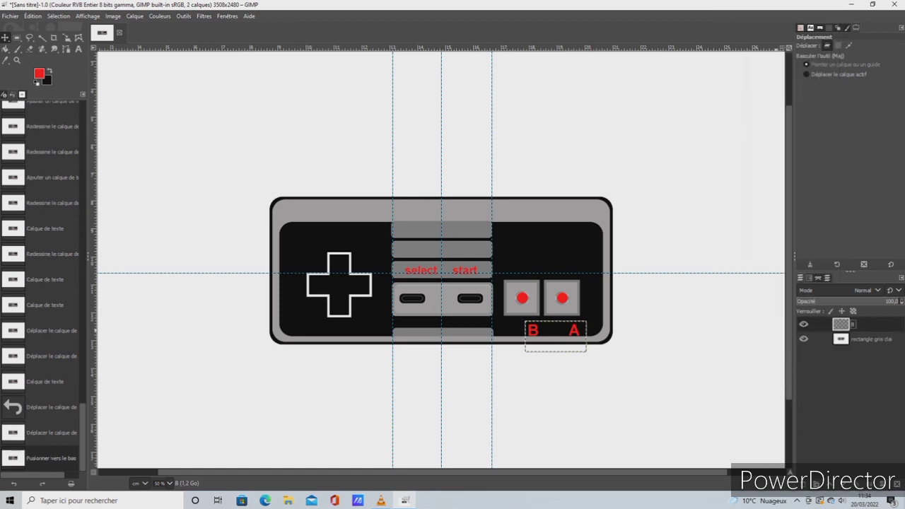
{"action": "right_click", "coordinate": [840, 323]}
{"action": "left_click", "coordinate": [756, 111]}
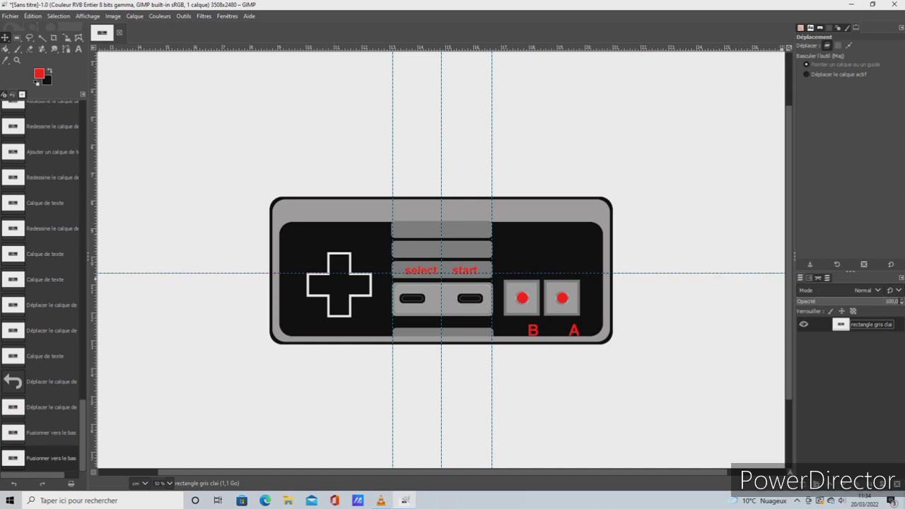
{"action": "scroll", "coordinate": [441, 304], "scroll_direction": "up", "scroll_amount": 3}
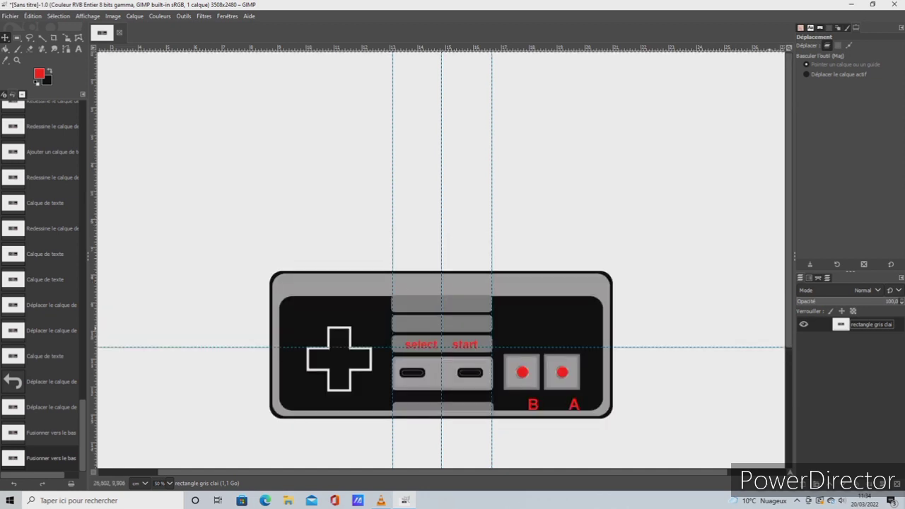
{"action": "left_click_drag", "start_coordinate": [767, 328], "coordinate": [769, 287]}
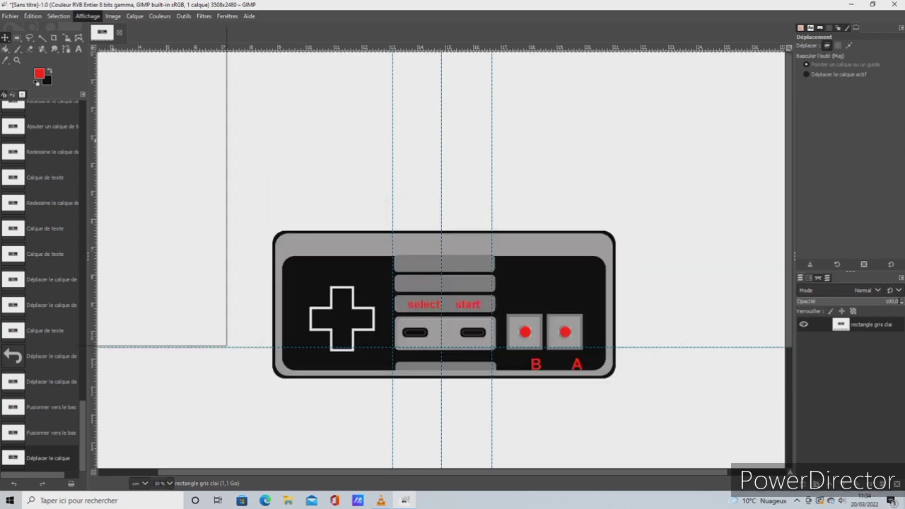
Add a new transparent layer named "RECTANGLE TELECOMANDE" above the controller layer
{"action": "left_click", "coordinate": [88, 15]}
{"action": "mouse_move", "coordinate": [113, 61]}
{"action": "left_click", "coordinate": [251, 178]}
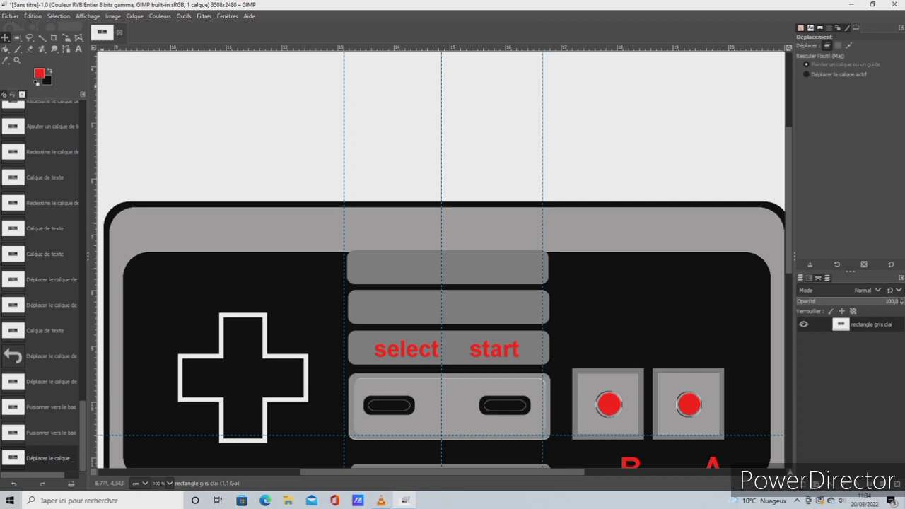
{"action": "left_click", "coordinate": [134, 16]}
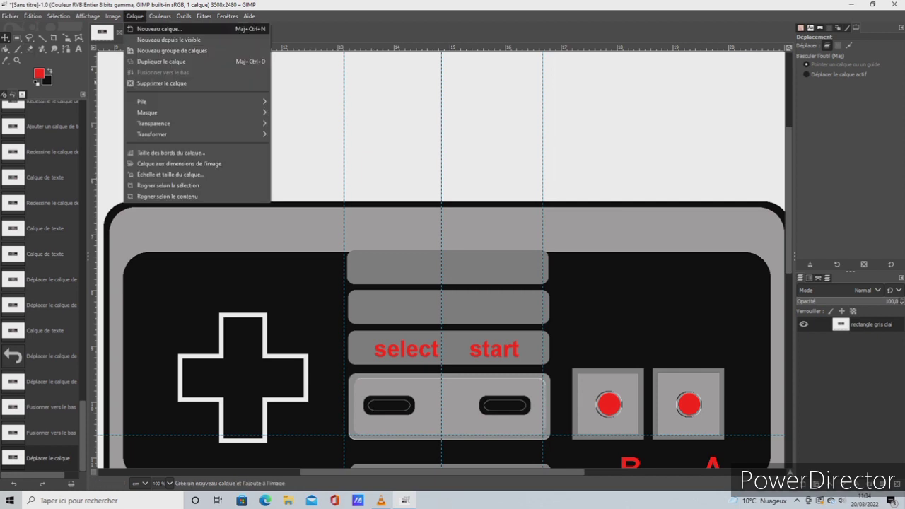
{"action": "left_click", "coordinate": [156, 30]}
{"action": "key", "text": "BackSpace"}
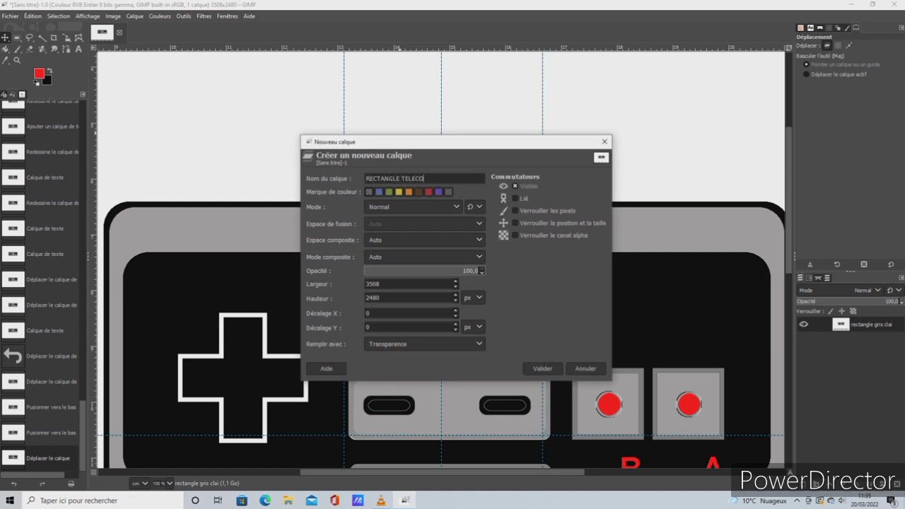
{"action": "key", "text": "Return"}
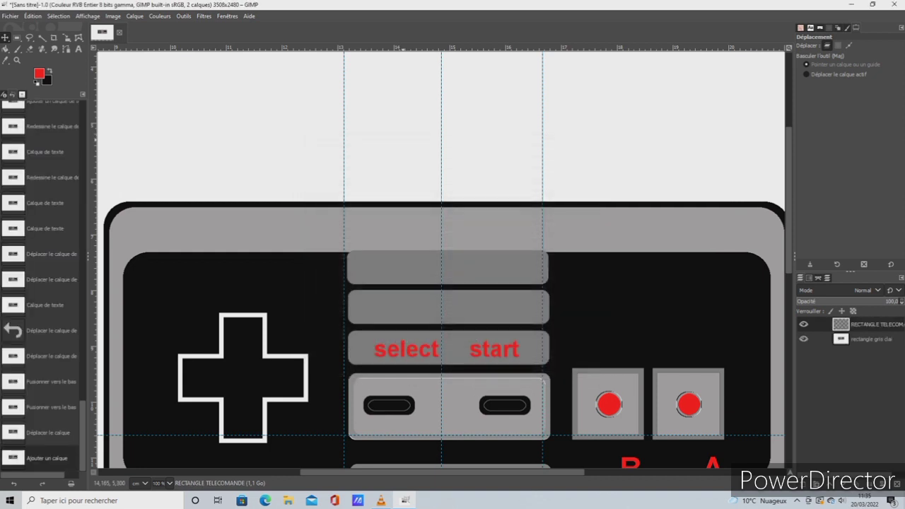
Select a rectangle about 0.51 × 0.32 cm across the controller's top edge above the cross, and set the foreground colour to grey a6a4a4
{"action": "key", "text": "r"}
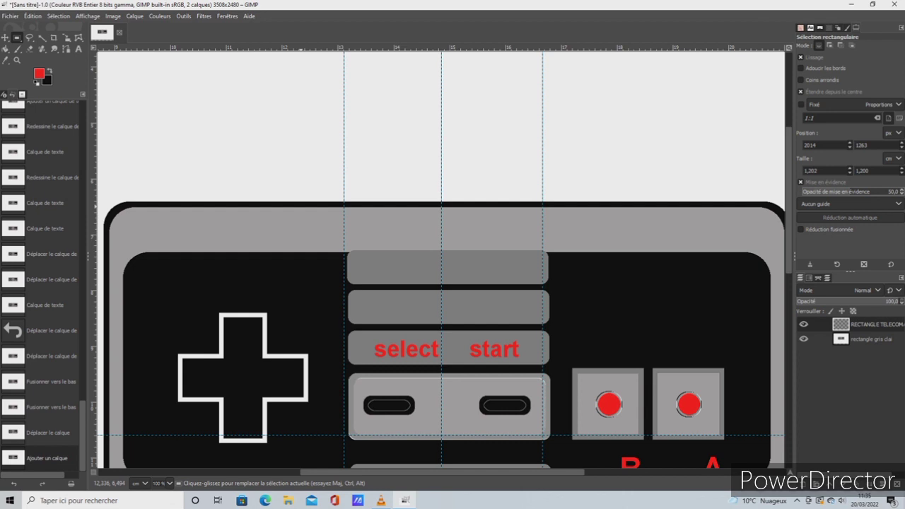
{"action": "left_click_drag", "start_coordinate": [301, 206], "coordinate": [315, 214]}
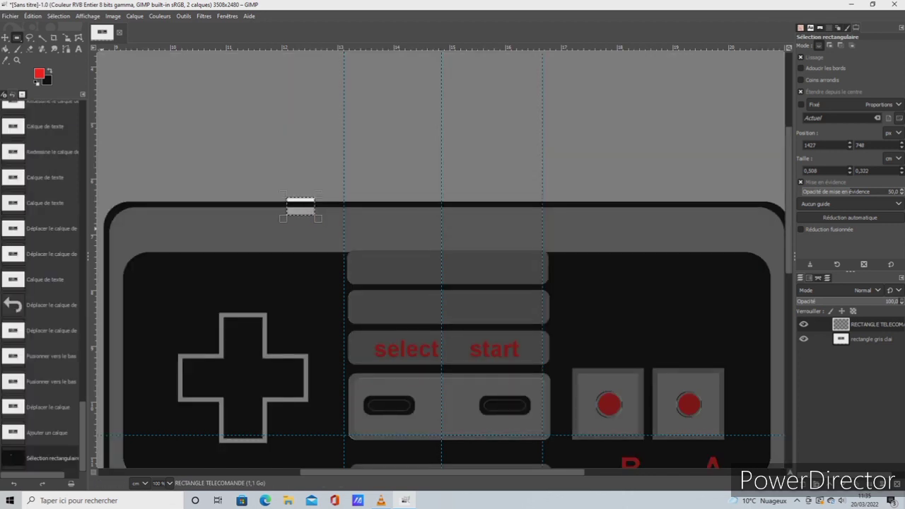
{"action": "left_click", "coordinate": [39, 73]}
{"action": "left_click", "coordinate": [129, 129]}
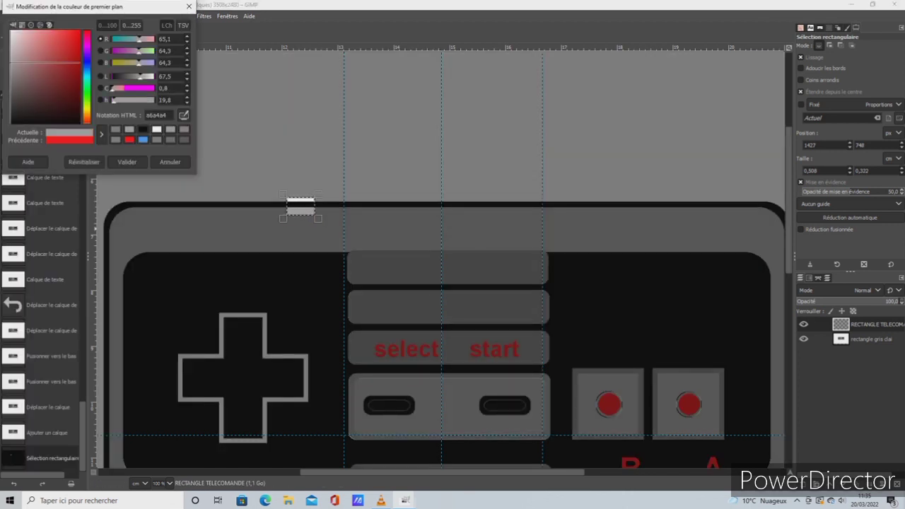
{"action": "left_click", "coordinate": [127, 162]}
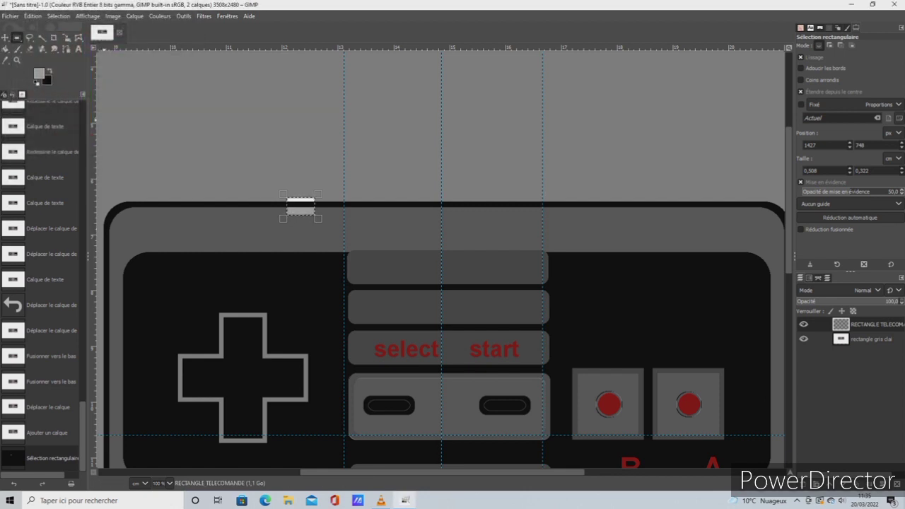
Outline the small rectangle in grey with a 4 px stroke and again with a 7 px stroke, and select the entire image
{"action": "left_click", "coordinate": [33, 16]}
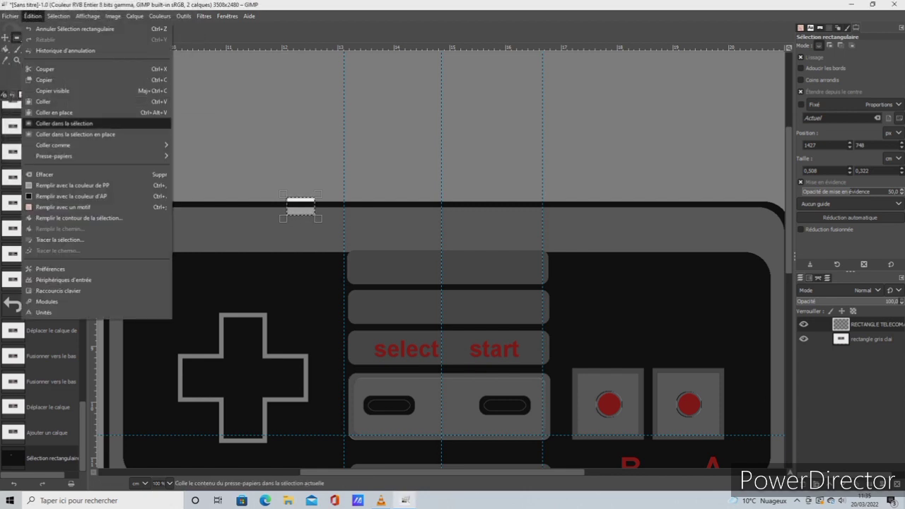
{"action": "left_click", "coordinate": [59, 240]}
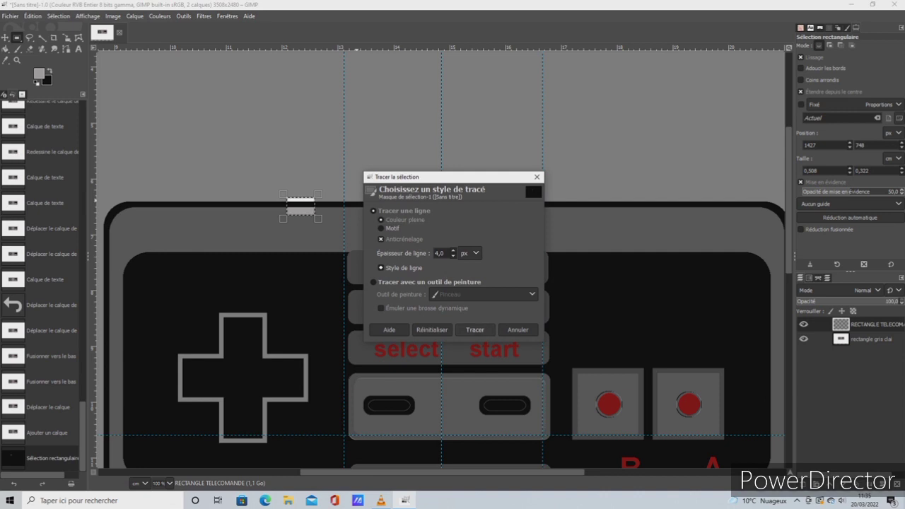
{"action": "left_click", "coordinate": [474, 330]}
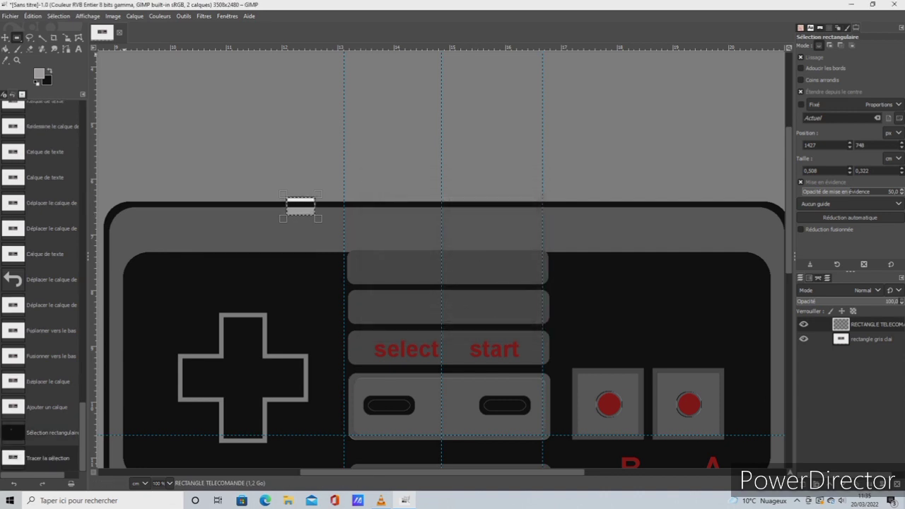
{"action": "left_click", "coordinate": [32, 16]}
{"action": "left_click", "coordinate": [59, 240]}
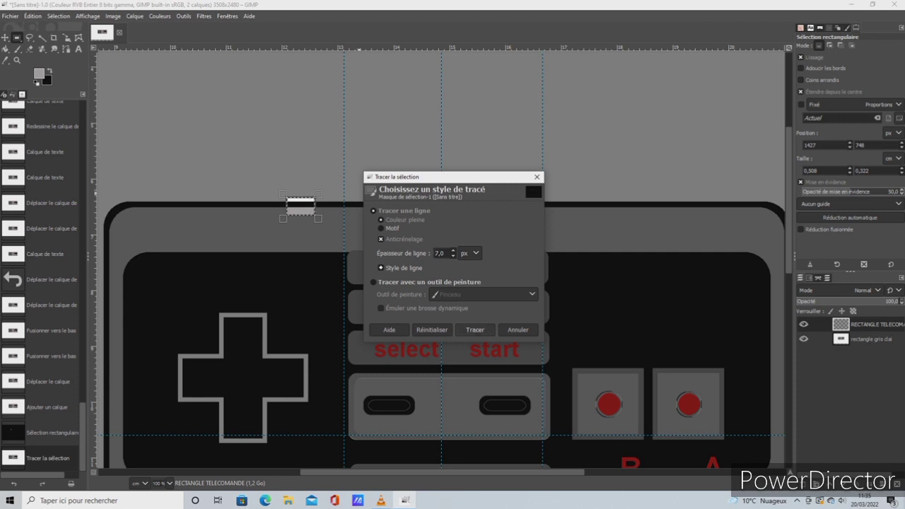
{"action": "left_click", "coordinate": [474, 330]}
{"action": "left_click", "coordinate": [58, 15]}
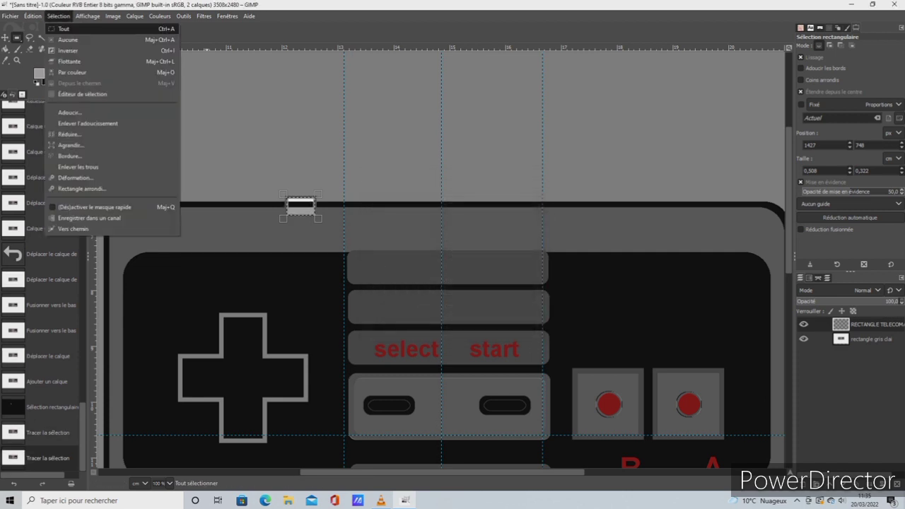
{"action": "left_click", "coordinate": [67, 28]}
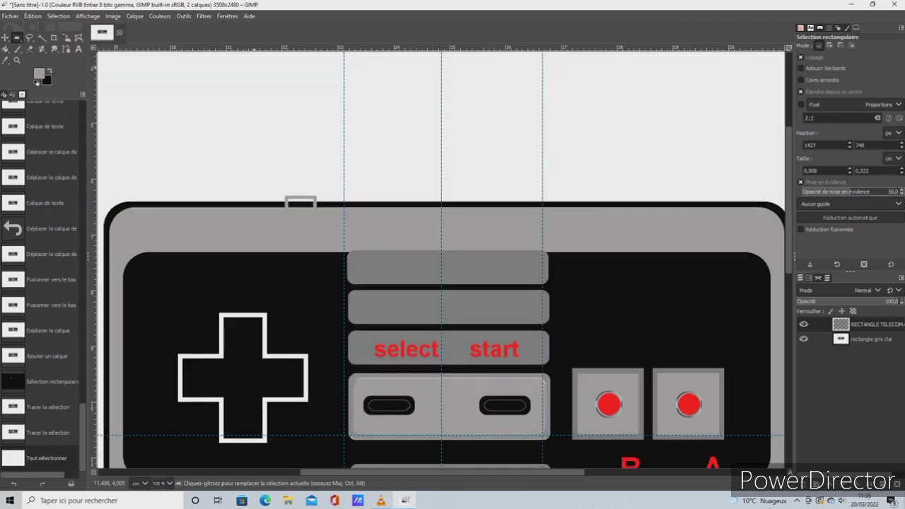
Check the small outline with the controller layer hidden, show the layer again, and select the grey outline with Fuzzy Select
{"action": "left_click", "coordinate": [803, 339]}
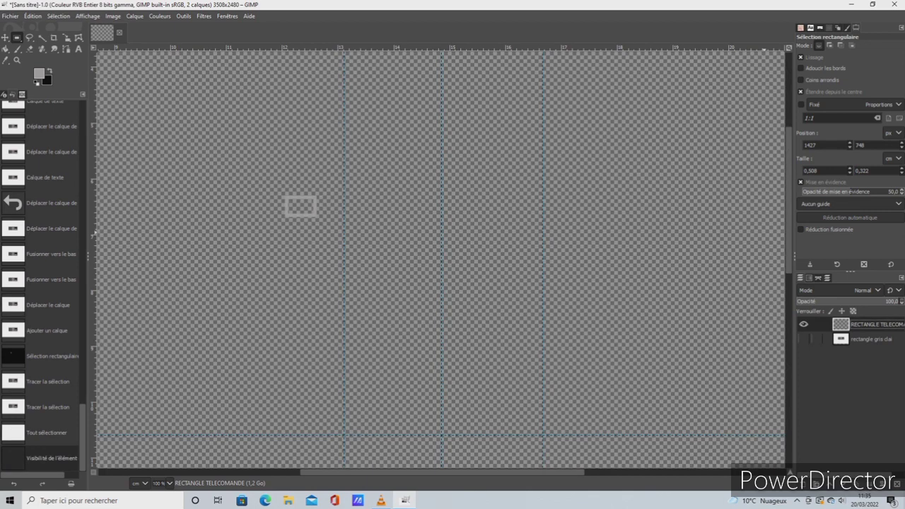
{"action": "left_click", "coordinate": [802, 339]}
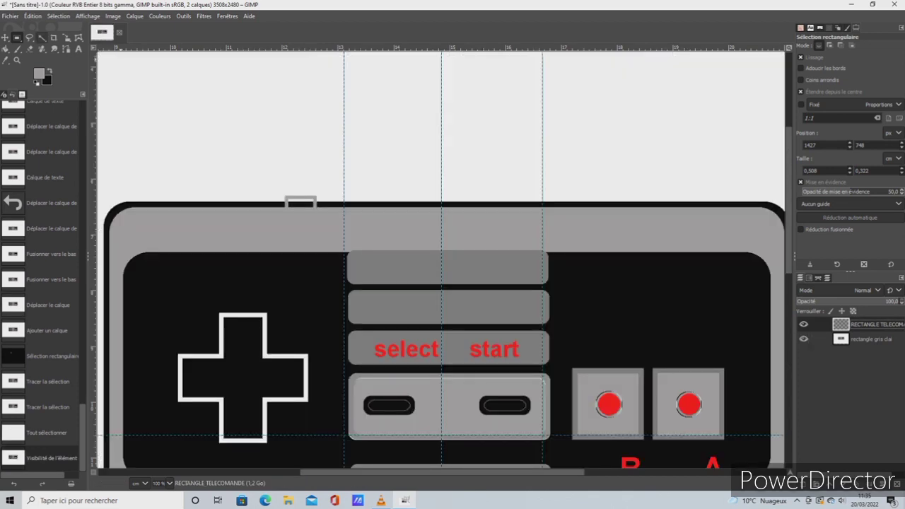
{"action": "left_click", "coordinate": [42, 38]}
{"action": "left_click", "coordinate": [300, 197]}
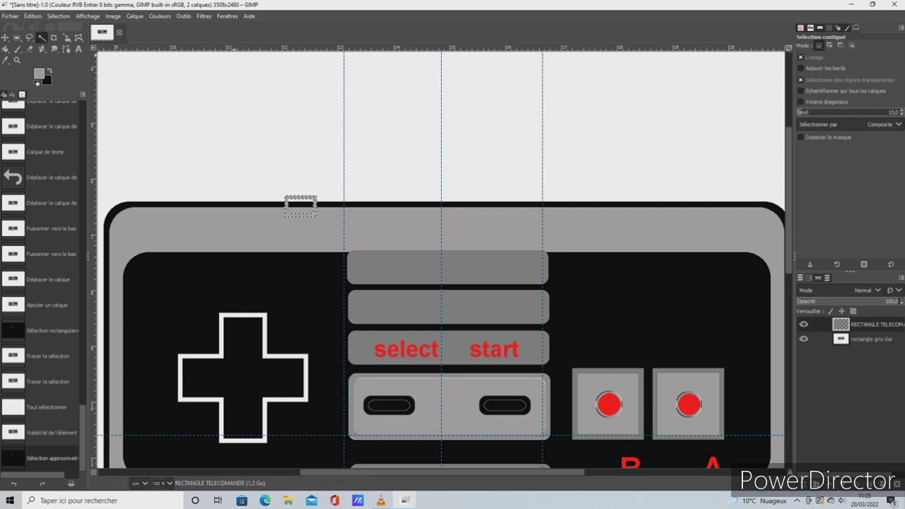
Apply the Relief filter to the outline with azimuth 143.08, elevation 25.35 and depth 20, and select the entire image
{"action": "left_click", "coordinate": [204, 15]}
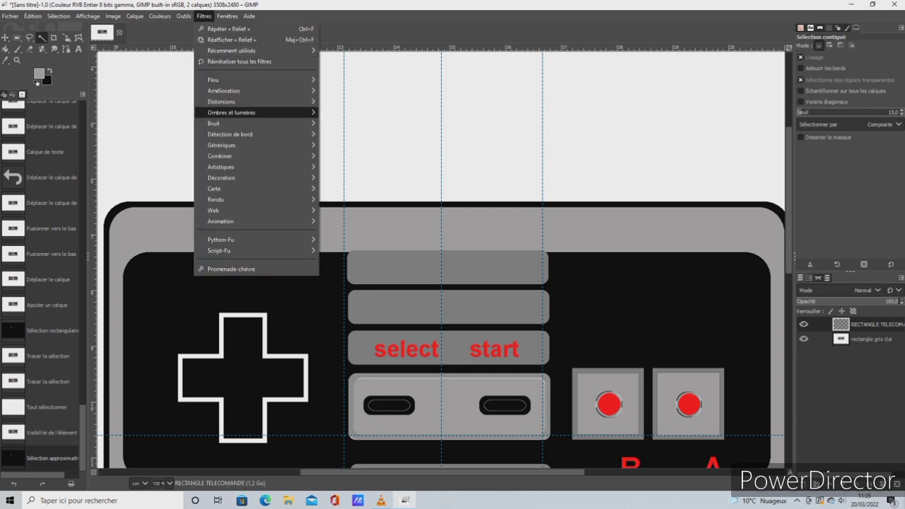
{"action": "mouse_move", "coordinate": [226, 123]}
{"action": "mouse_move", "coordinate": [226, 101]}
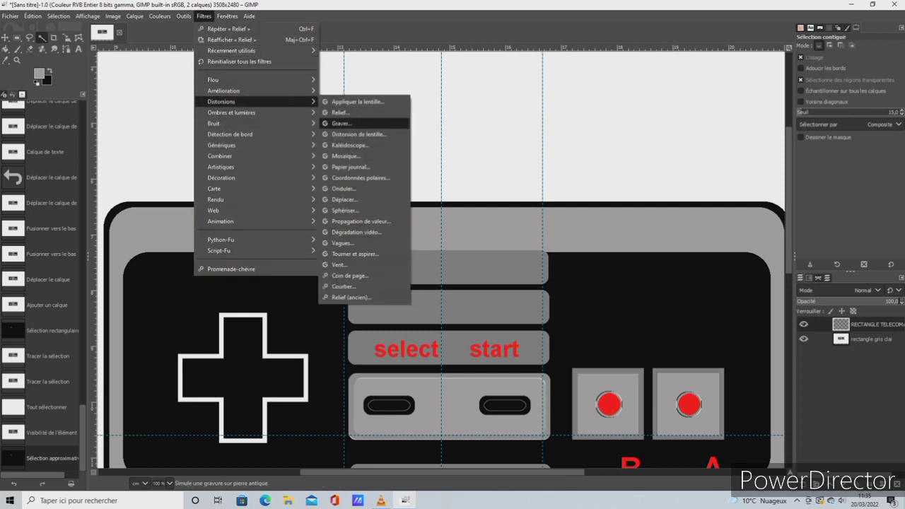
{"action": "left_click", "coordinate": [341, 113]}
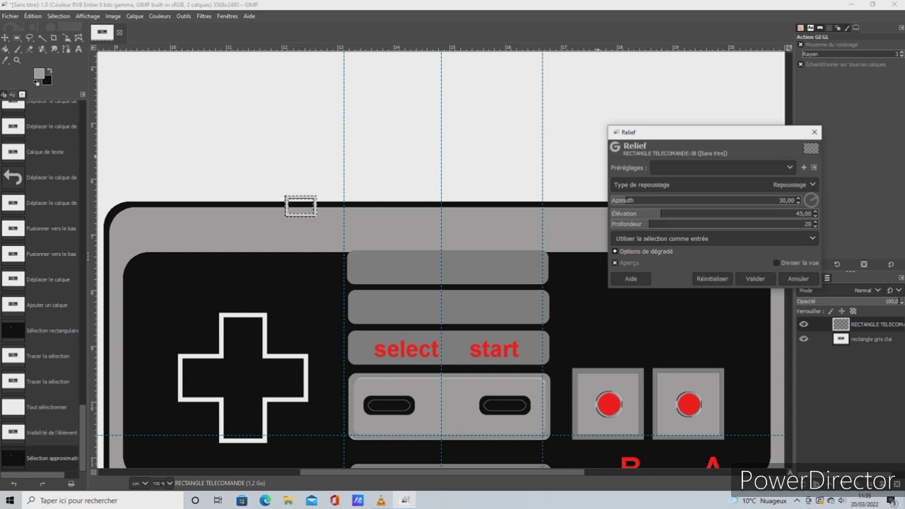
{"action": "left_click_drag", "start_coordinate": [661, 214], "coordinate": [625, 213]}
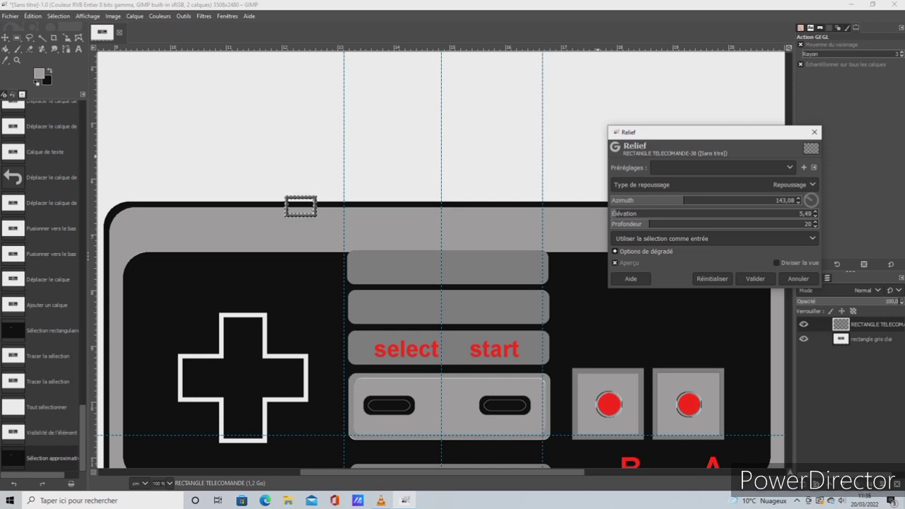
{"action": "left_click_drag", "start_coordinate": [615, 212], "coordinate": [638, 213]}
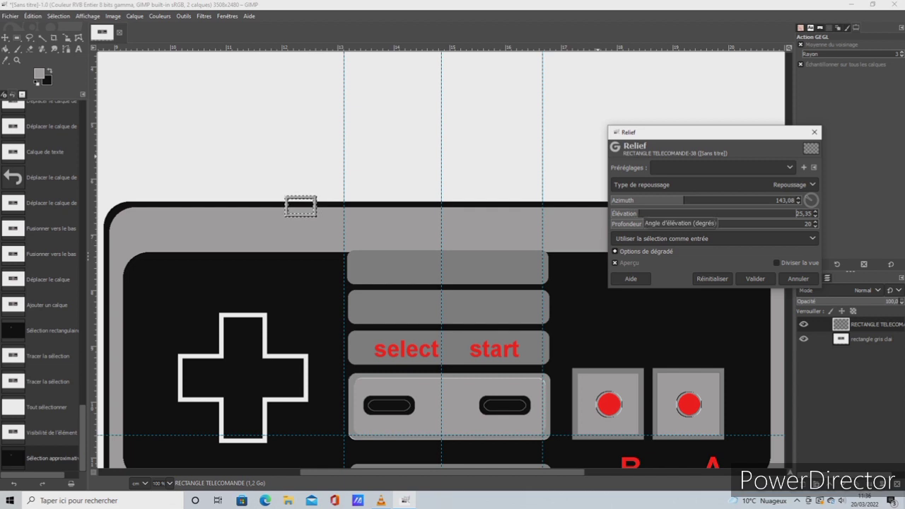
{"action": "left_click", "coordinate": [754, 278]}
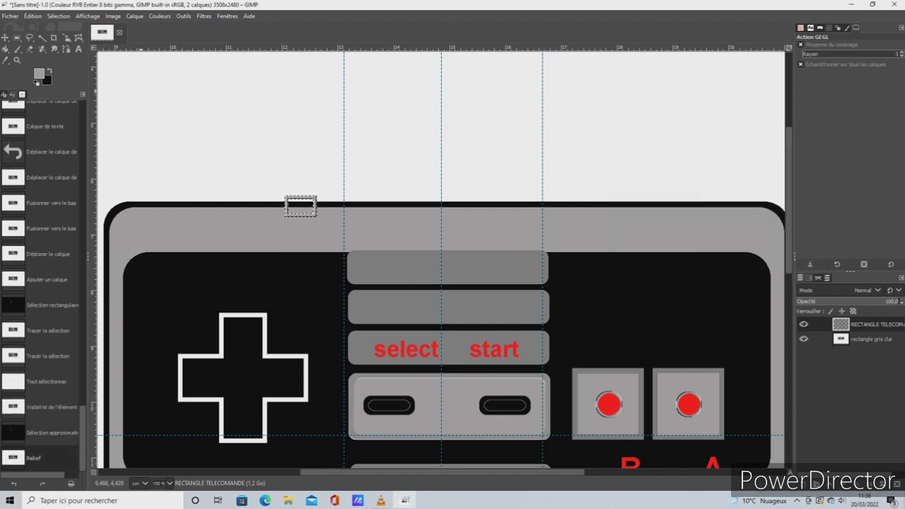
{"action": "left_click", "coordinate": [58, 16]}
{"action": "left_click", "coordinate": [71, 27]}
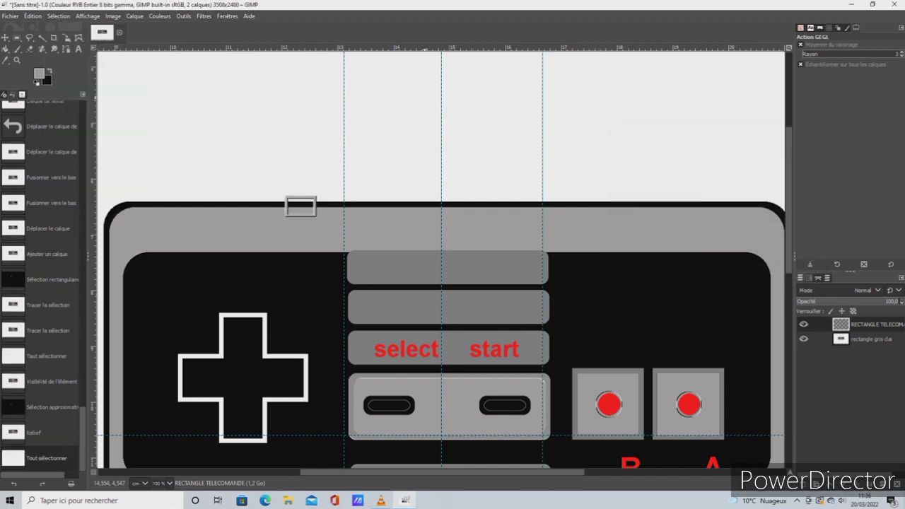
Select the controller's light grey frame on its own layer with Fuzzy Select, activate the RECTANGLE TELECOMANDE layer and invert the selection
{"action": "left_click", "coordinate": [863, 339]}
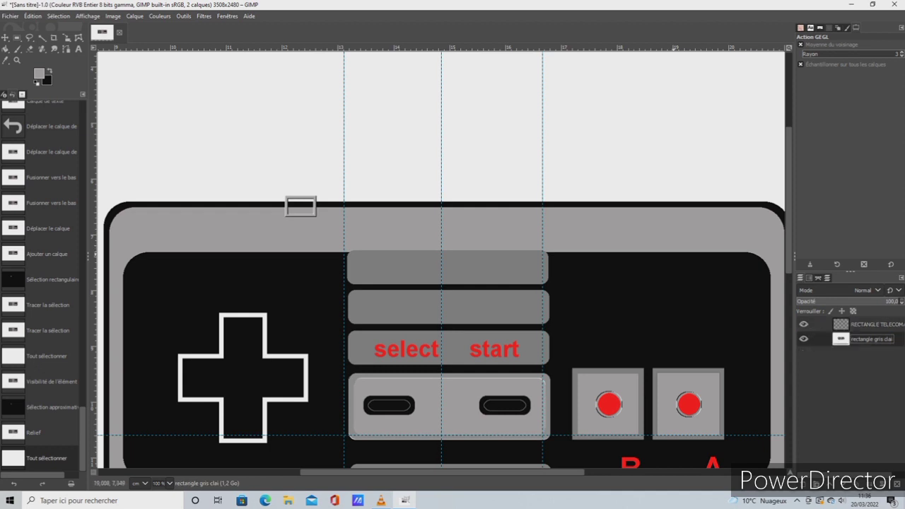
{"action": "left_click", "coordinate": [42, 37]}
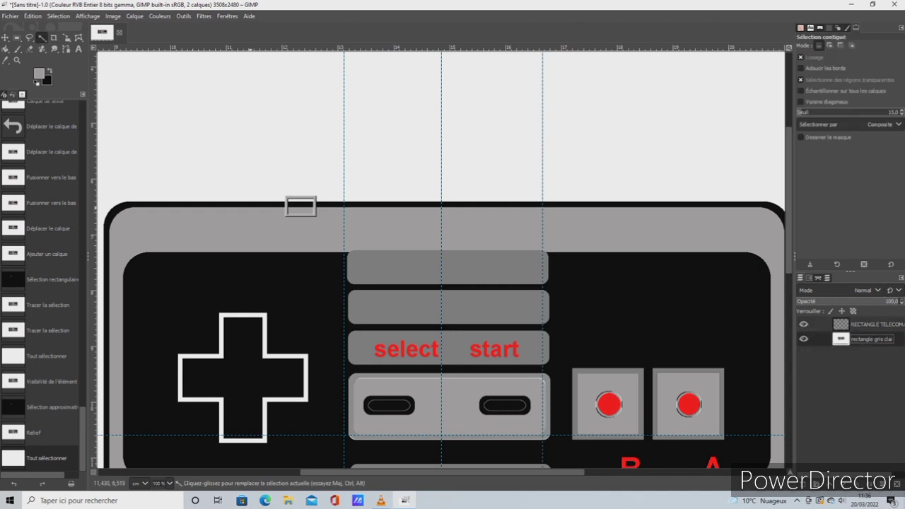
{"action": "left_click", "coordinate": [253, 228]}
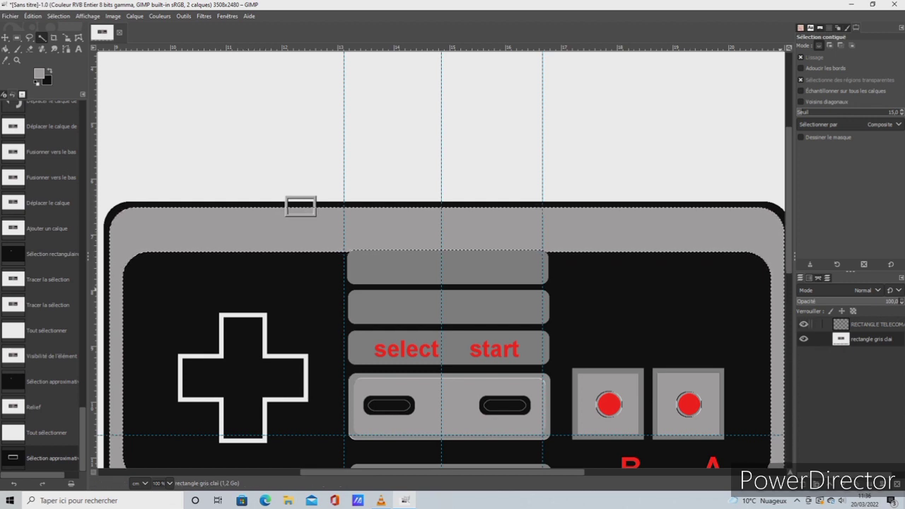
{"action": "left_click", "coordinate": [864, 324]}
{"action": "left_click", "coordinate": [59, 16]}
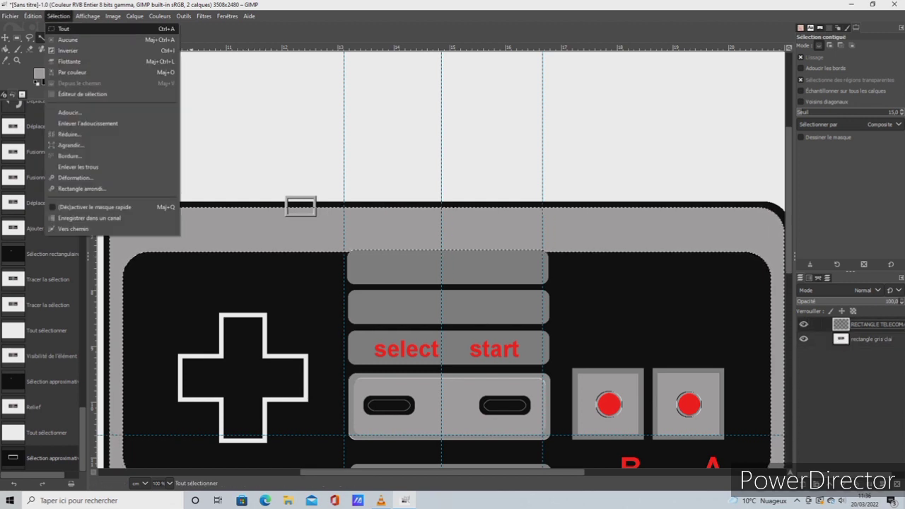
{"action": "left_click", "coordinate": [71, 51]}
Erase the part of the embossed connector outline that extends above the light grey frame, and select the entire image
{"action": "key", "text": "shift+e"}
{"action": "mouse_move", "coordinate": [273, 193]}
{"action": "left_mouse_down"}
{"action": "mouse_move", "coordinate": [296, 205]}
{"action": "mouse_move", "coordinate": [343, 195]}
{"action": "left_mouse_up"}
{"action": "left_click", "coordinate": [59, 15]}
{"action": "left_click", "coordinate": [70, 25]}
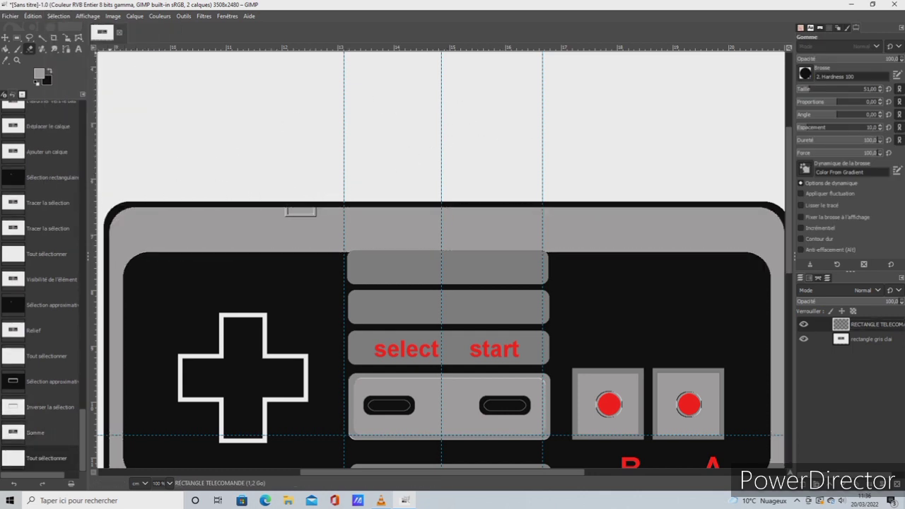
Merge the RECTANGLE TELECOMANDE layer down into the light grey controller layer
{"action": "left_click", "coordinate": [87, 15]}
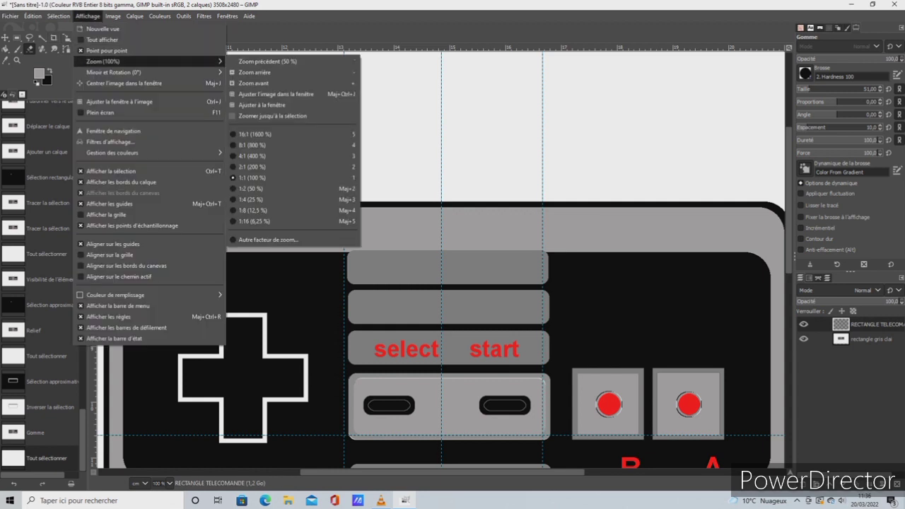
{"action": "mouse_move", "coordinate": [148, 61]}
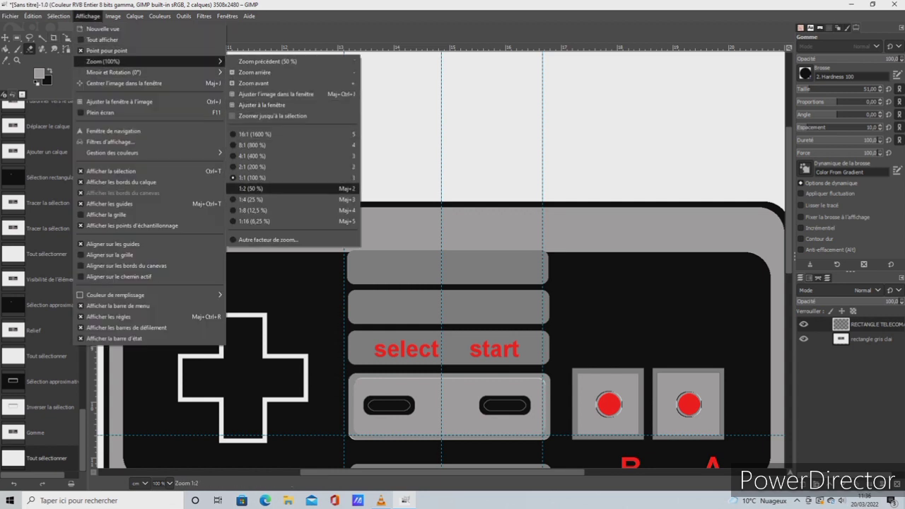
{"action": "left_click", "coordinate": [262, 190]}
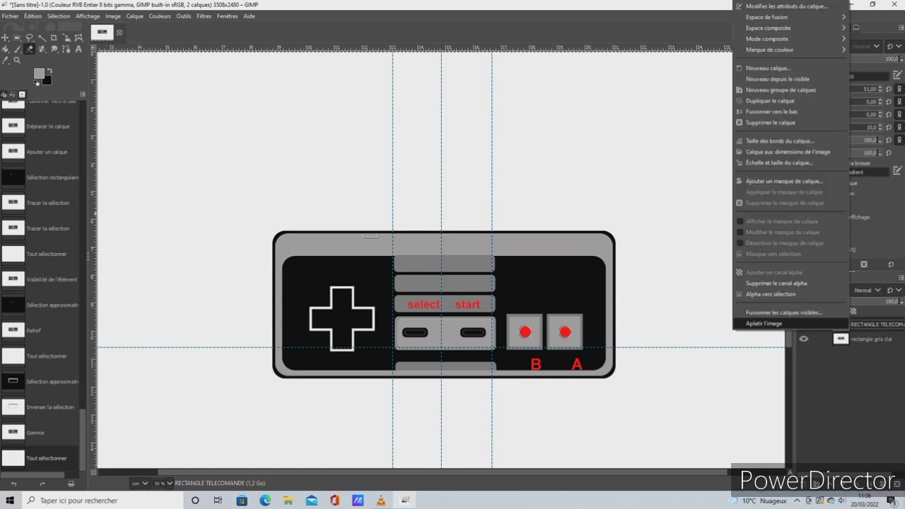
{"action": "right_click", "coordinate": [848, 325]}
{"action": "left_click", "coordinate": [767, 111]}
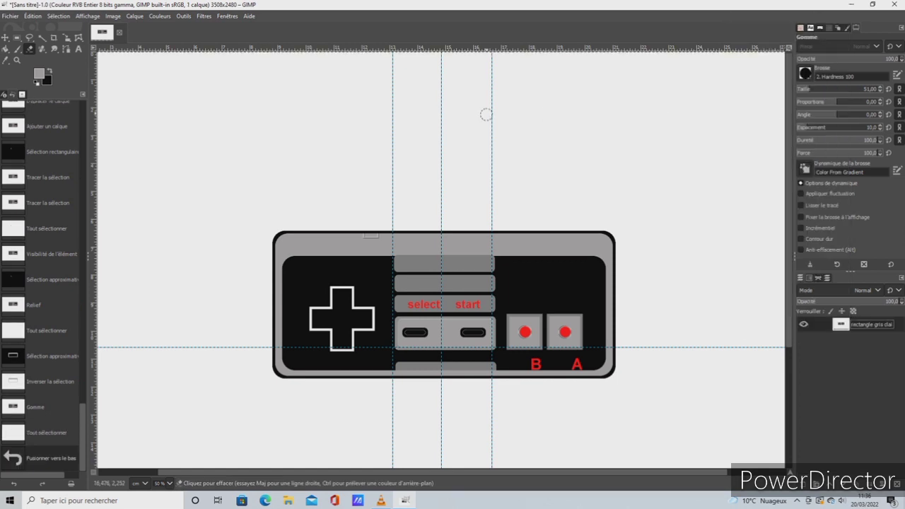
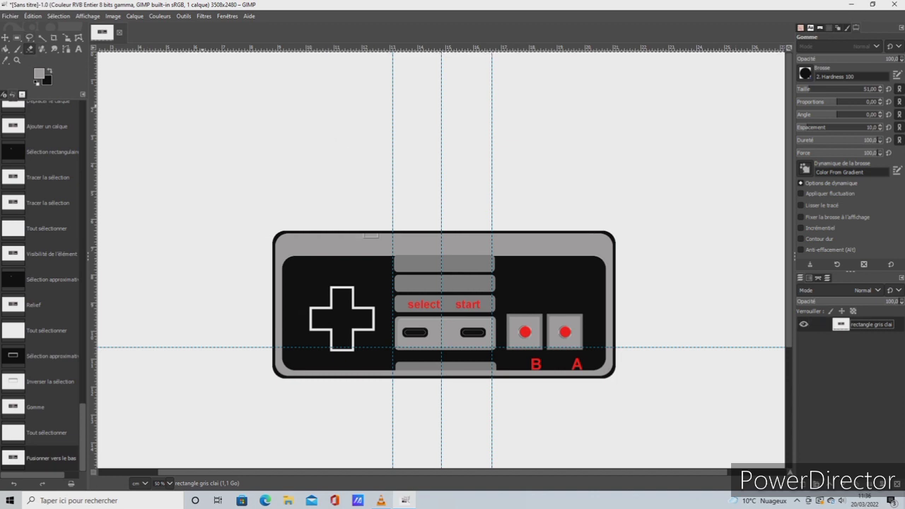
{"action": "key", "text": "b"}
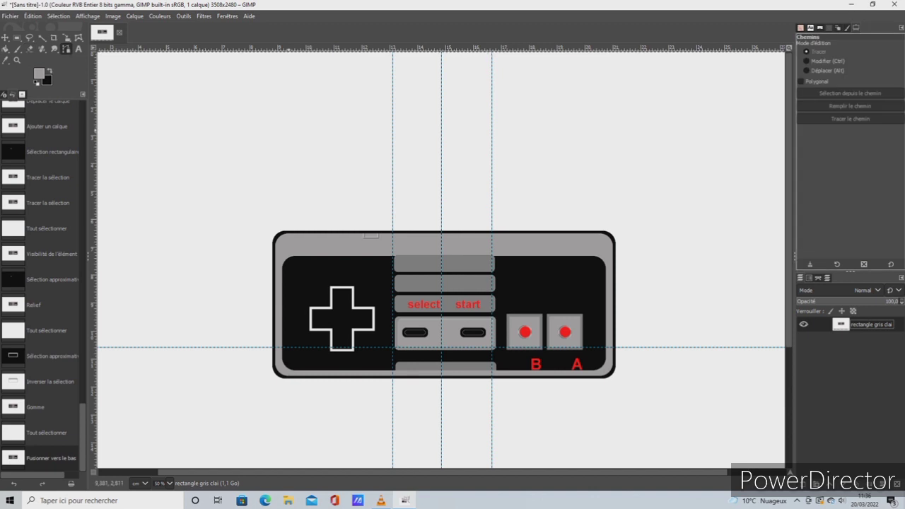
{"action": "left_click", "coordinate": [370, 232]}
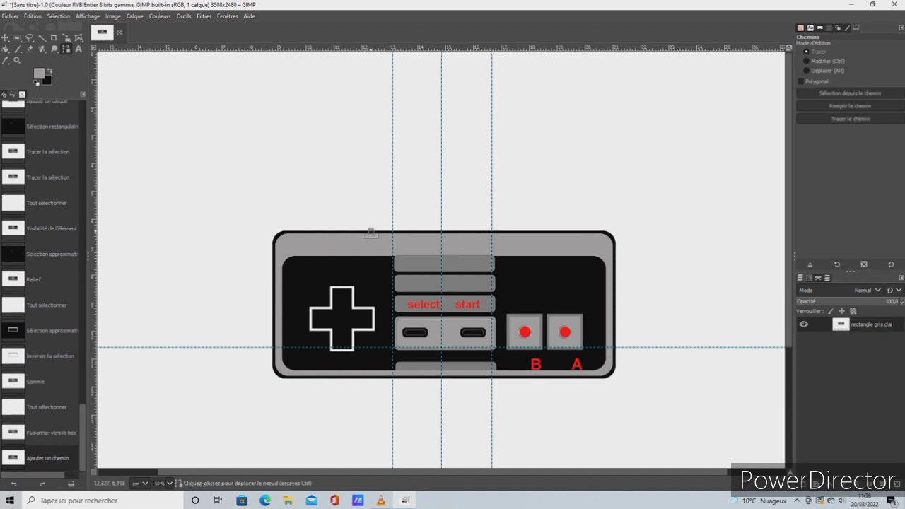
{"action": "left_click", "coordinate": [370, 181]}
{"action": "left_click_drag", "start_coordinate": [369, 181], "coordinate": [373, 176]}
{"action": "left_click", "coordinate": [431, 106]}
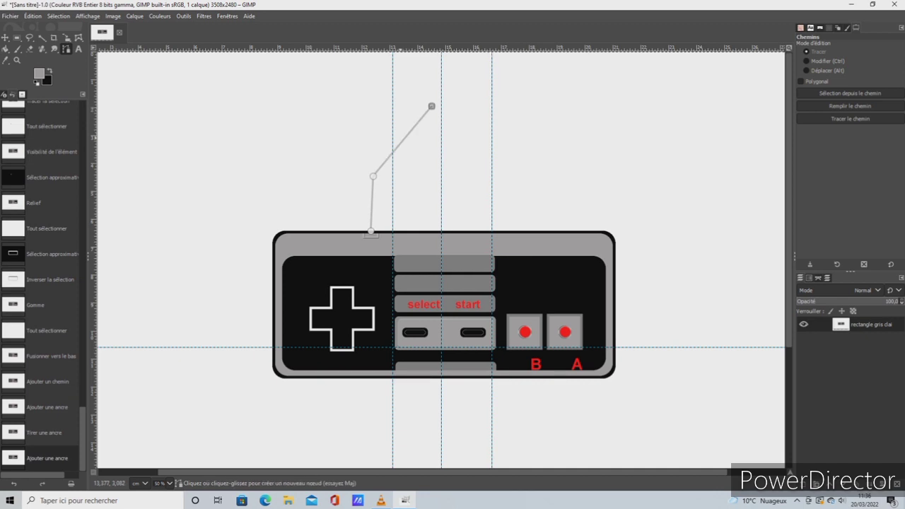
{"action": "left_click", "coordinate": [402, 140]}
{"action": "left_click_drag", "start_coordinate": [390, 113], "coordinate": [385, 109]}
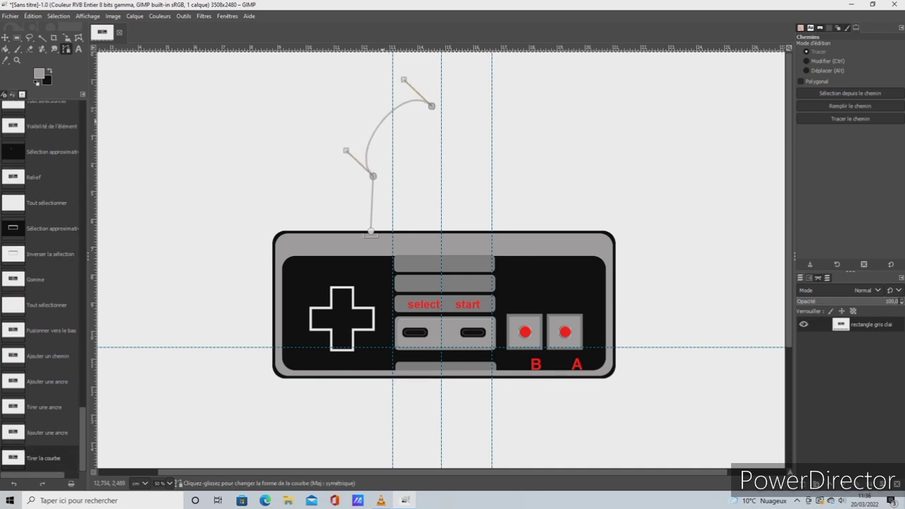
{"action": "mouse_move", "coordinate": [372, 205]}
{"action": "left_mouse_down"}
{"action": "mouse_move", "coordinate": [393, 203]}
{"action": "mouse_move", "coordinate": [383, 201]}
{"action": "left_mouse_up"}
{"action": "left_click_drag", "start_coordinate": [369, 141], "coordinate": [371, 104]}
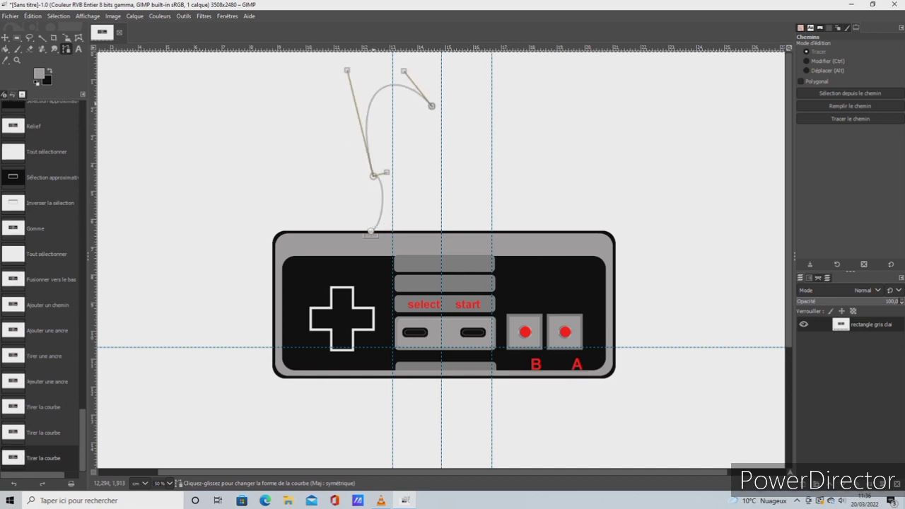
{"action": "left_click", "coordinate": [579, 83], "text": "shift"}
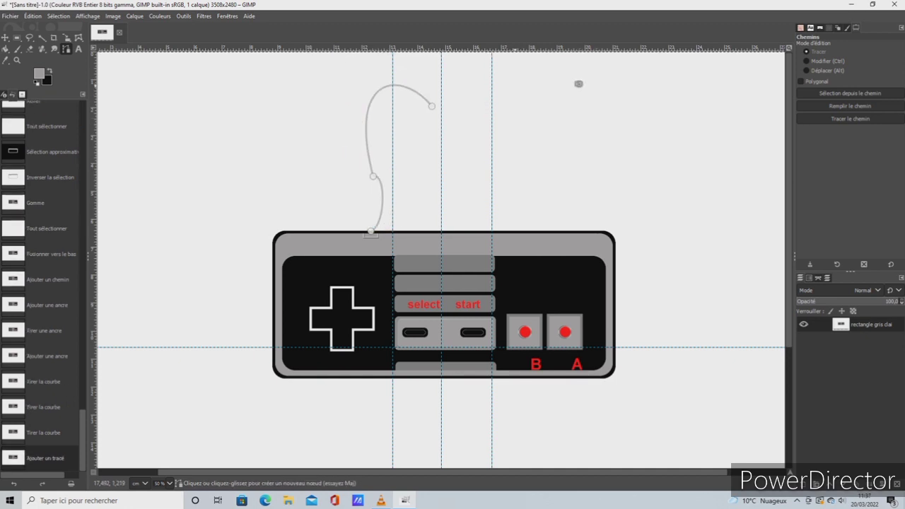
{"action": "left_click_drag", "start_coordinate": [441, 105], "coordinate": [505, 86]}
{"action": "left_click", "coordinate": [59, 16]}
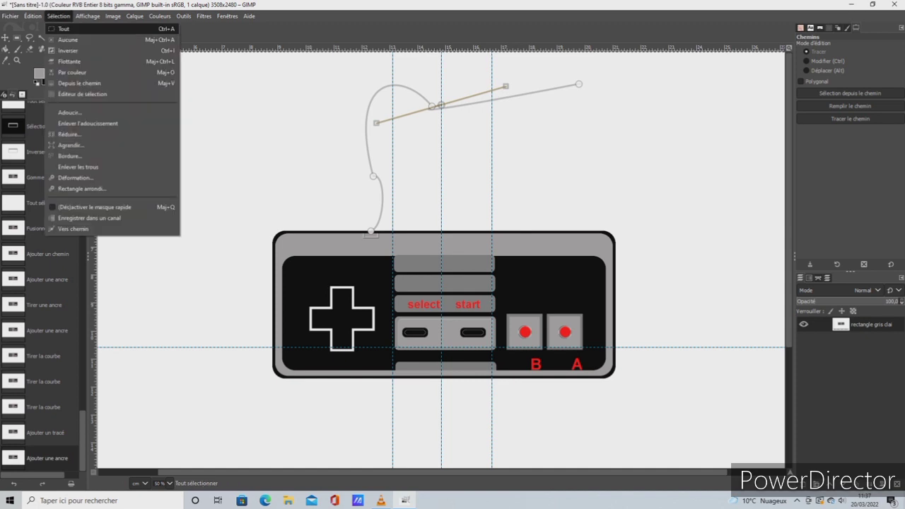
{"action": "left_click", "coordinate": [65, 28]}
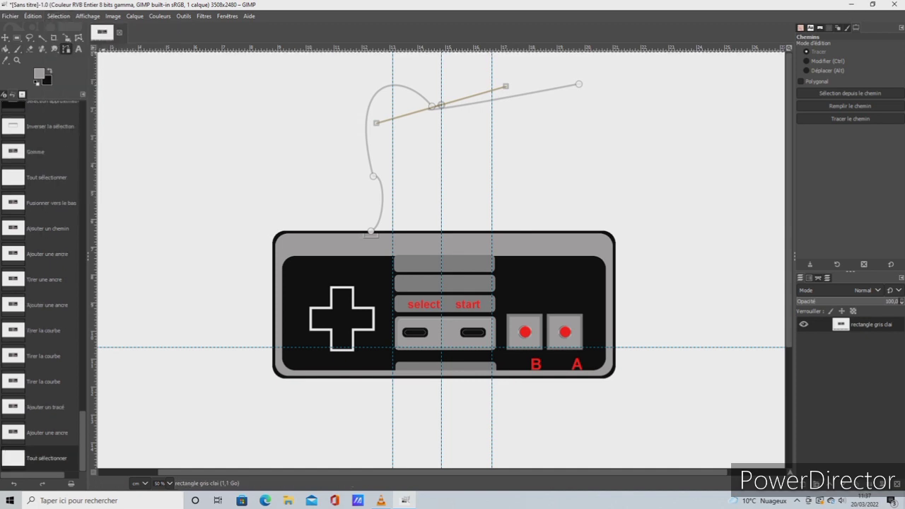
{"action": "left_click", "coordinate": [5, 38]}
Start a new path at the cable connector and place eight anchors arching over the controller and partway down its right side
{"action": "key", "text": "b"}
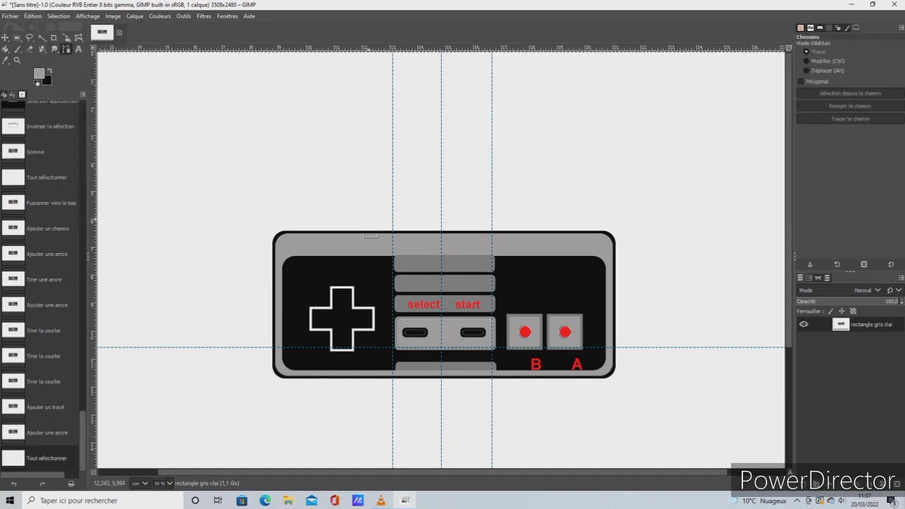
{"action": "left_click", "coordinate": [369, 230]}
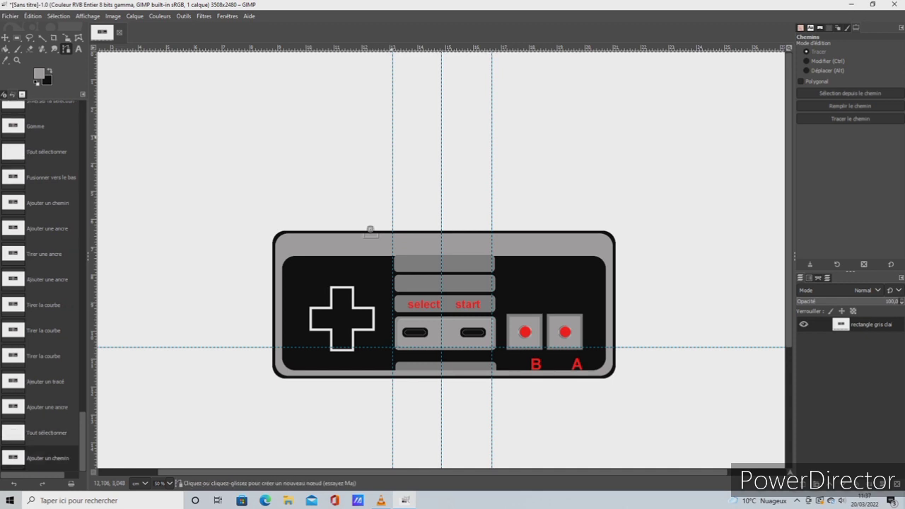
{"action": "left_click", "coordinate": [393, 135]}
{"action": "left_click", "coordinate": [472, 82]}
{"action": "left_click", "coordinate": [566, 68]}
{"action": "left_click", "coordinate": [639, 88]}
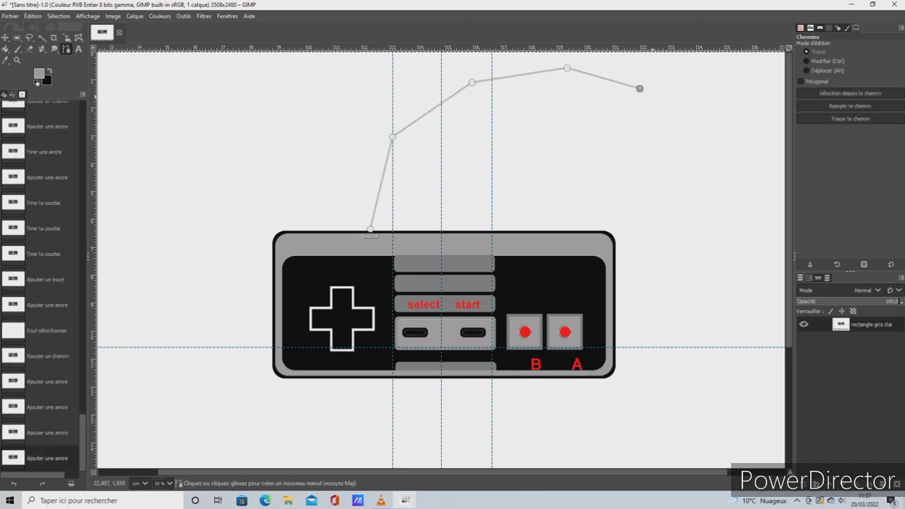
{"action": "left_click", "coordinate": [691, 130]}
{"action": "left_click", "coordinate": [714, 209]}
{"action": "left_click", "coordinate": [743, 304]}
Extend the cable path with five more anchors, continuing down past the controller and back beneath it
{"action": "scroll", "coordinate": [742, 304], "scroll_direction": "down", "scroll_amount": 3}
{"action": "left_click", "coordinate": [740, 349]}
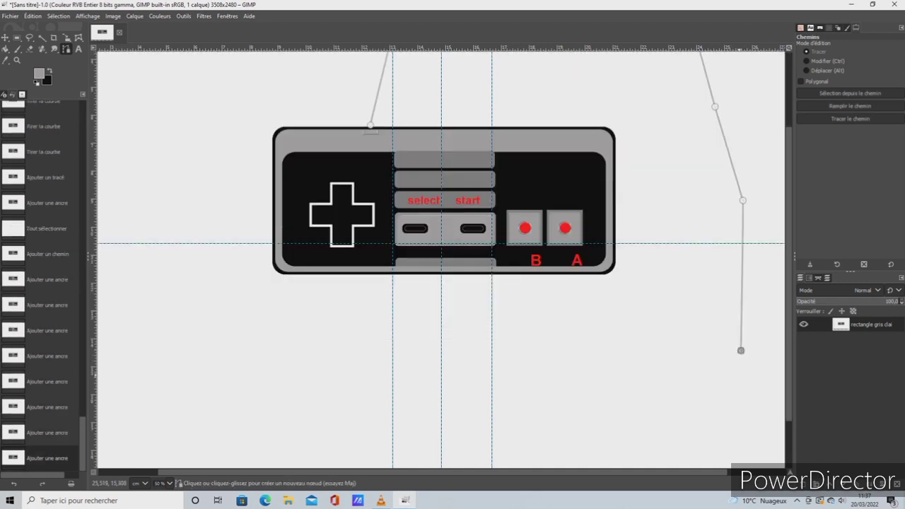
{"action": "left_click", "coordinate": [714, 405]}
{"action": "left_click", "coordinate": [605, 436]}
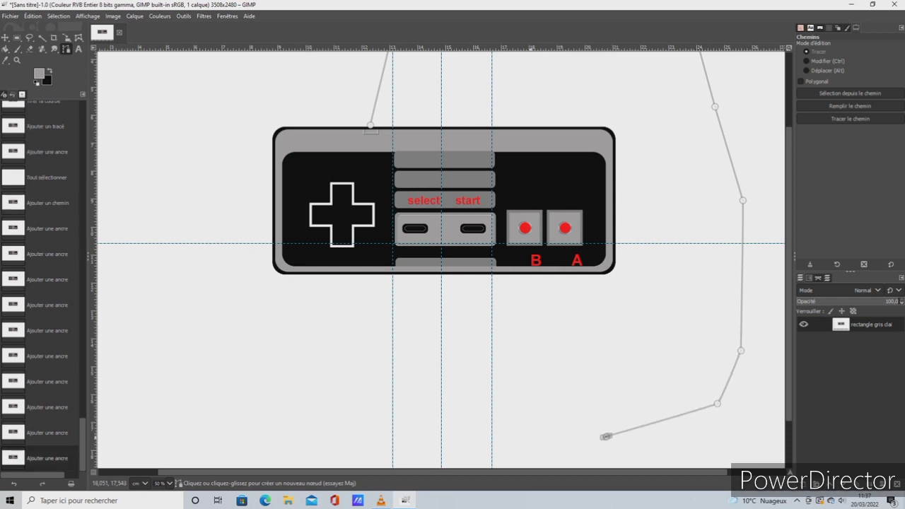
{"action": "left_click", "coordinate": [530, 437]}
{"action": "left_click", "coordinate": [492, 463]}
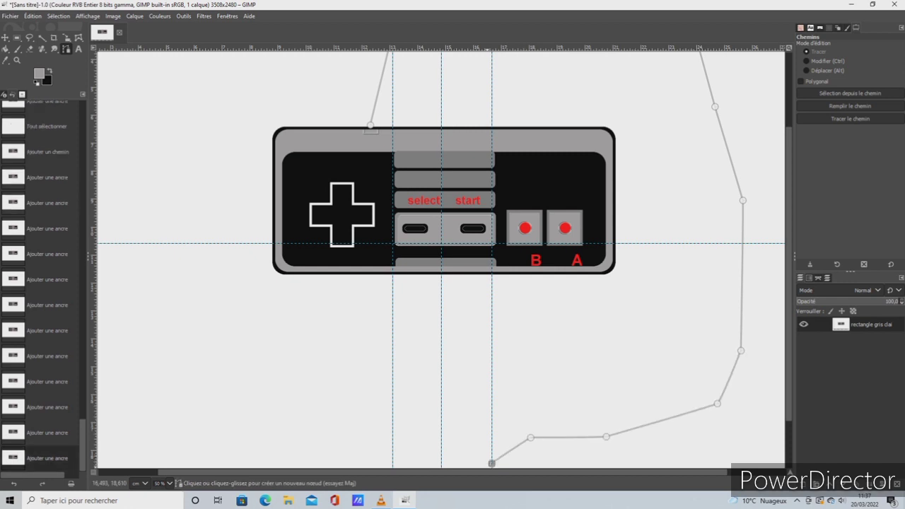
Bend the first three cable path segments into alternating curves, bowing outward above the connector, inward below the next anchor, then upward
{"action": "scroll", "coordinate": [441, 260], "scroll_direction": "up", "scroll_amount": 3}
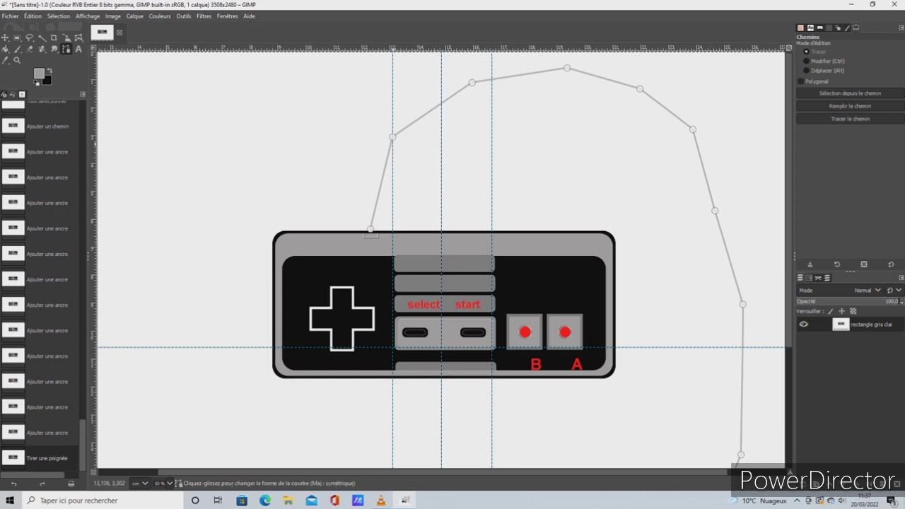
{"action": "left_click_drag", "start_coordinate": [381, 183], "coordinate": [350, 185]}
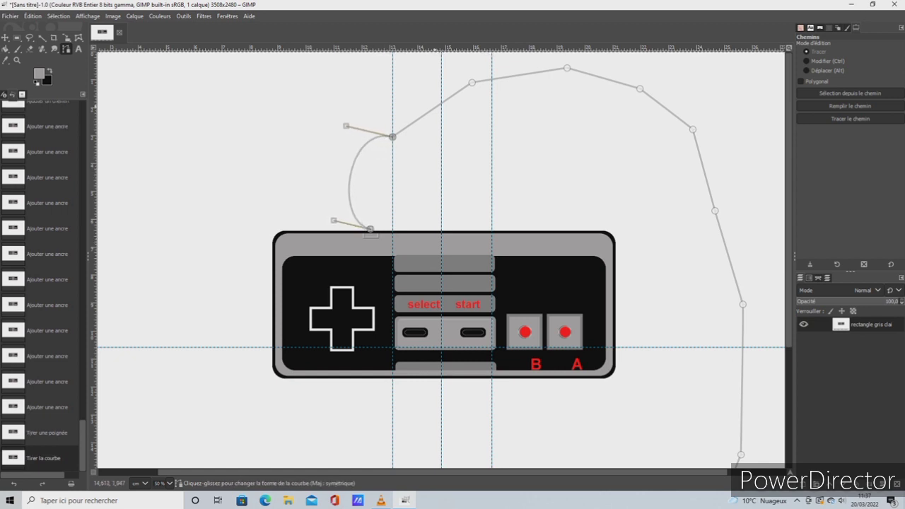
{"action": "left_click_drag", "start_coordinate": [437, 107], "coordinate": [509, 125]}
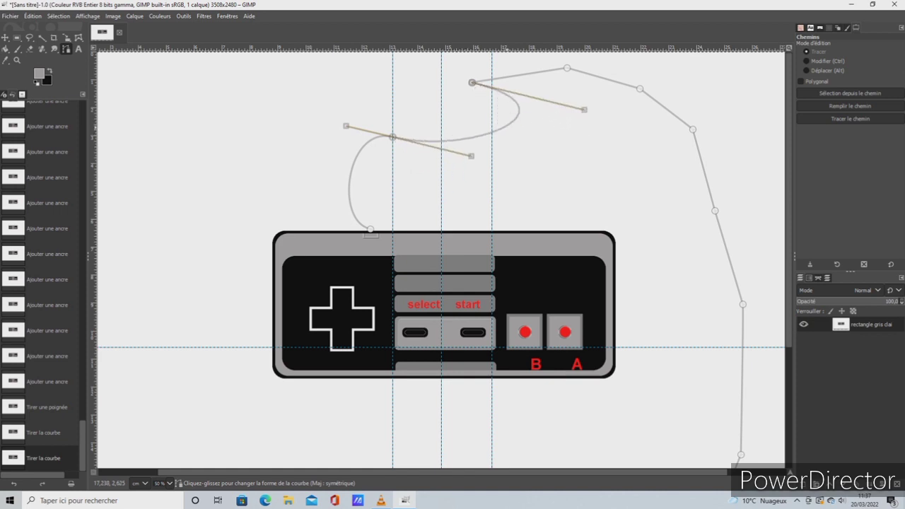
{"action": "left_click", "coordinate": [515, 68], "text": "shift"}
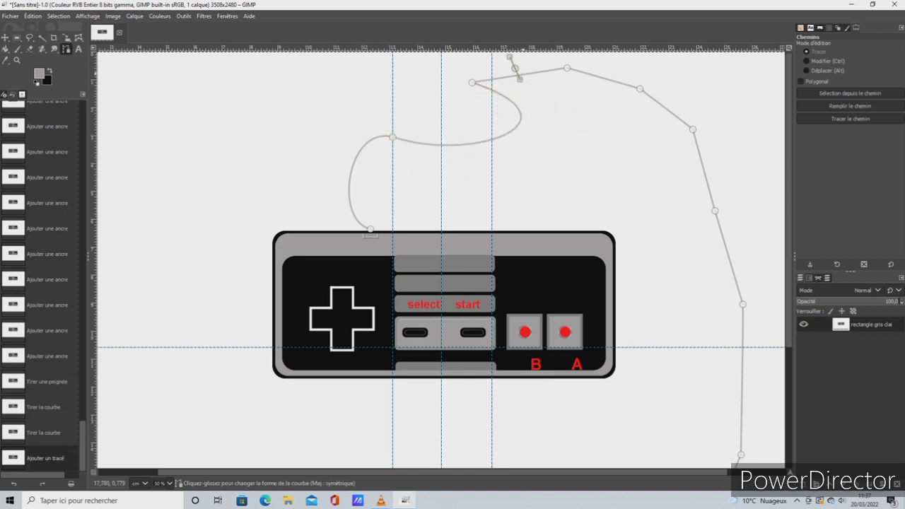
{"action": "left_click_drag", "start_coordinate": [523, 74], "coordinate": [508, 56]}
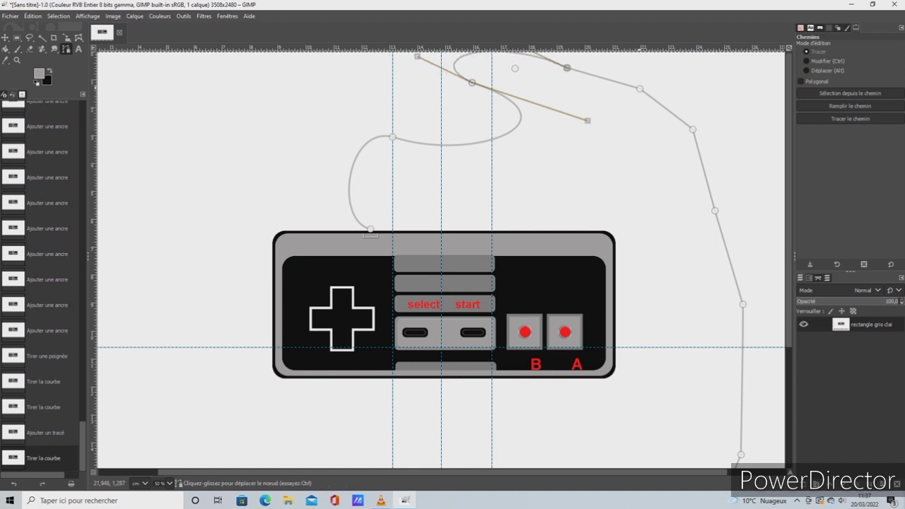
Curve the fourth cable path segment into a shallow dip and soften the first two curves above the connector
{"action": "left_click_drag", "start_coordinate": [611, 81], "coordinate": [578, 138]}
{"action": "left_click_drag", "start_coordinate": [510, 132], "coordinate": [496, 154]}
{"action": "left_click_drag", "start_coordinate": [350, 175], "coordinate": [361, 177]}
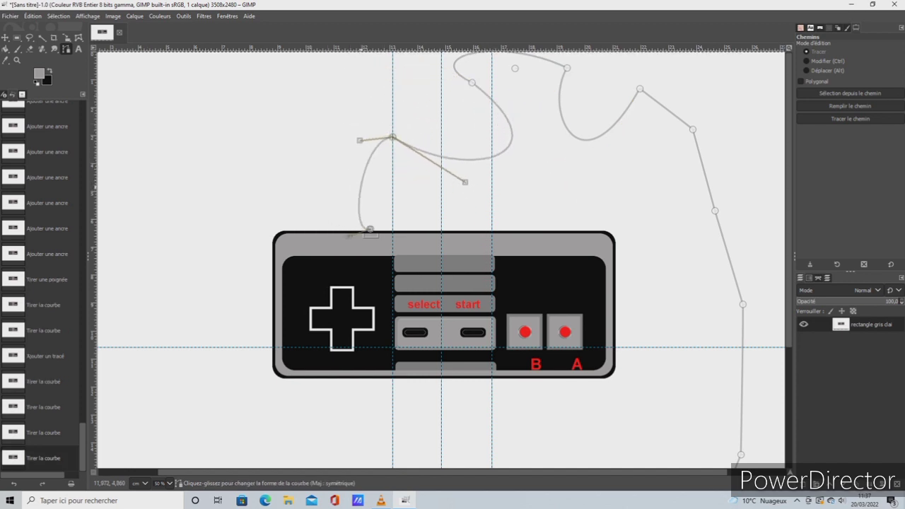
{"action": "left_click_drag", "start_coordinate": [583, 134], "coordinate": [645, 61]}
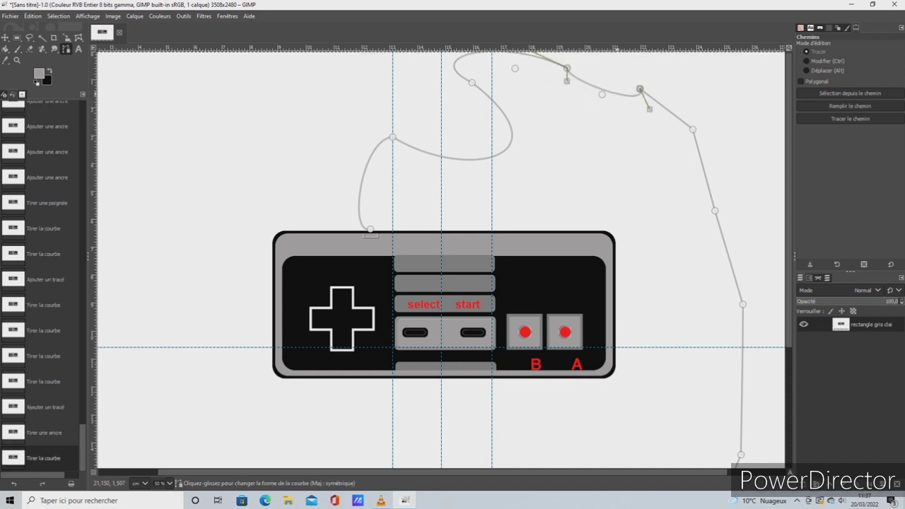
{"action": "left_click_drag", "start_coordinate": [617, 94], "coordinate": [622, 92]}
Move the sixth anchor inward above the controller's right corner, bow the segment leading to it outward, and curve the seventh-to-eighth-anchor segment inward
{"action": "left_click_drag", "start_coordinate": [693, 130], "coordinate": [610, 183]}
{"action": "left_click", "coordinate": [657, 148]}
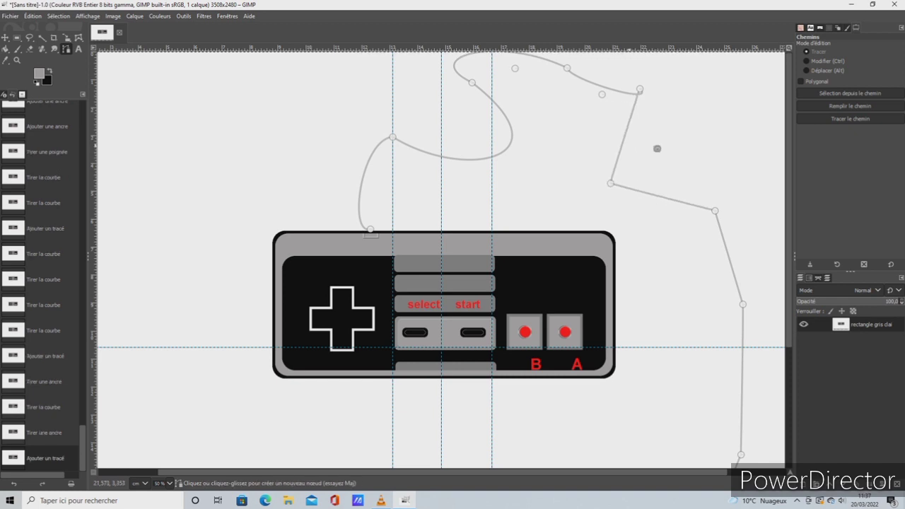
{"action": "left_click_drag", "start_coordinate": [623, 143], "coordinate": [695, 124]}
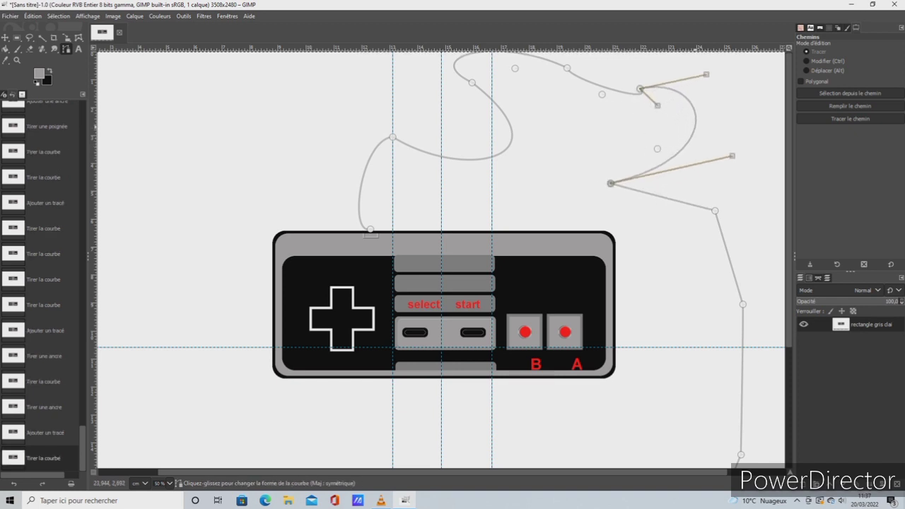
{"action": "left_click", "coordinate": [739, 248]}
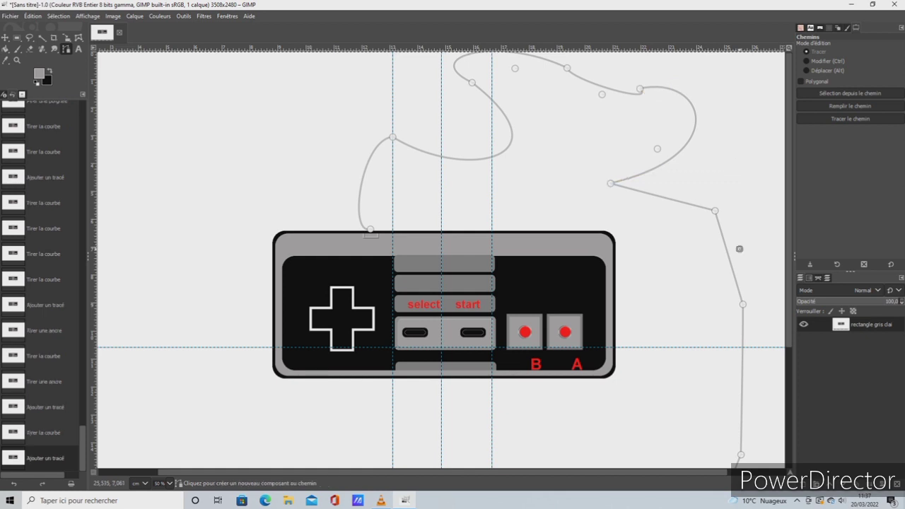
{"action": "left_click_drag", "start_coordinate": [728, 257], "coordinate": [678, 291]}
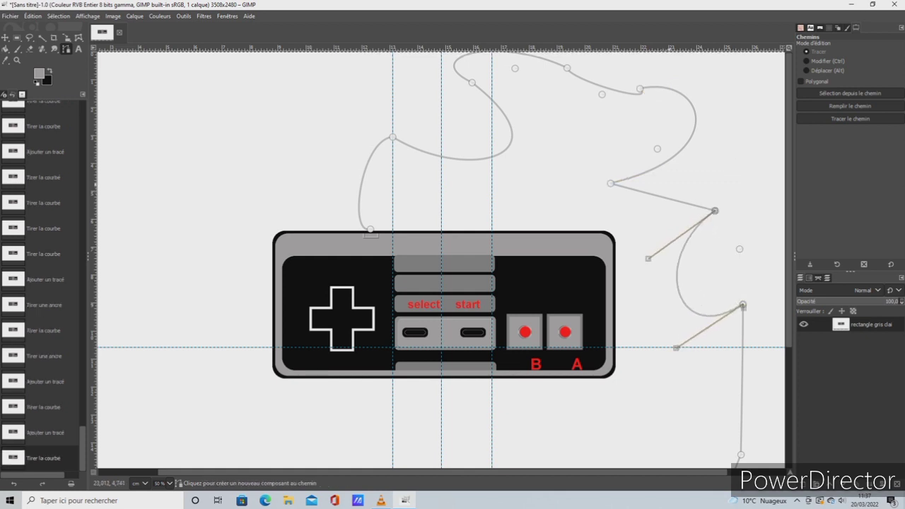
Bend the segment between the sixth and seventh anchors downward and enlarge the neighbouring waves of the cable path
{"action": "left_click", "coordinate": [668, 185]}
{"action": "left_click_drag", "start_coordinate": [669, 198], "coordinate": [642, 228]}
{"action": "left_click_drag", "start_coordinate": [694, 116], "coordinate": [739, 113]}
{"action": "left_click_drag", "start_coordinate": [605, 90], "coordinate": [576, 115]}
{"action": "left_click_drag", "start_coordinate": [686, 299], "coordinate": [680, 344]}
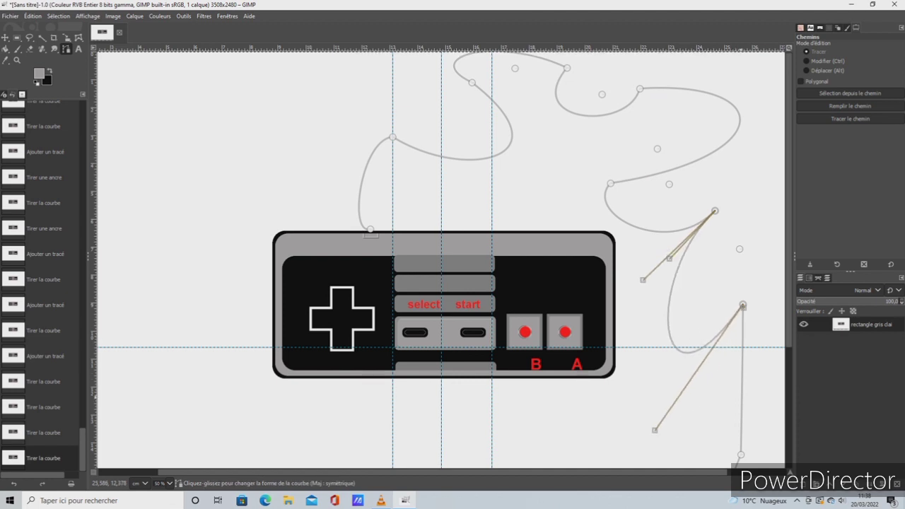
Curve the long segment beside the controller's right side inward and refine the dip above the controller's right half
{"action": "left_click_drag", "start_coordinate": [741, 396], "coordinate": [641, 329]}
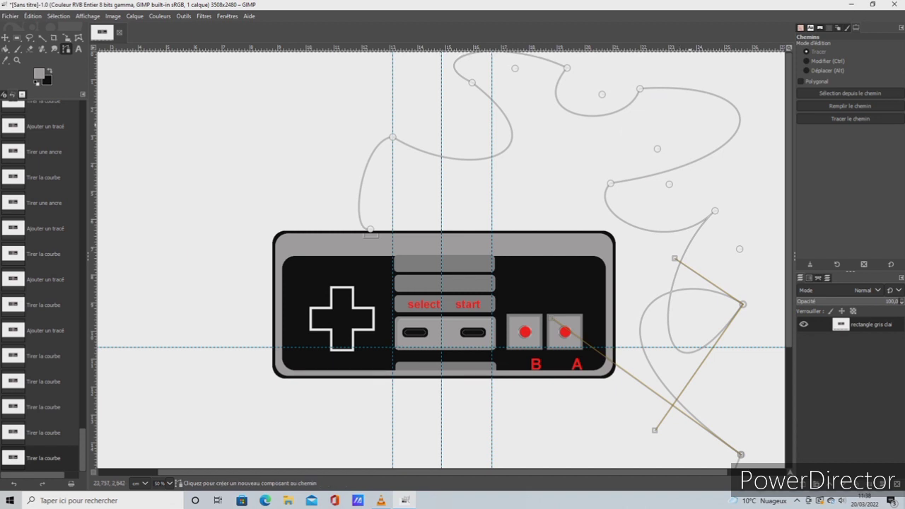
{"action": "mouse_move", "coordinate": [690, 159]}
{"action": "left_mouse_down"}
{"action": "mouse_move", "coordinate": [691, 196]}
{"action": "mouse_move", "coordinate": [696, 180]}
{"action": "mouse_move", "coordinate": [629, 224]}
{"action": "mouse_move", "coordinate": [660, 149]}
{"action": "mouse_move", "coordinate": [602, 100]}
{"action": "mouse_move", "coordinate": [553, 98]}
{"action": "mouse_move", "coordinate": [689, 167]}
{"action": "mouse_move", "coordinate": [691, 159]}
{"action": "left_mouse_up"}
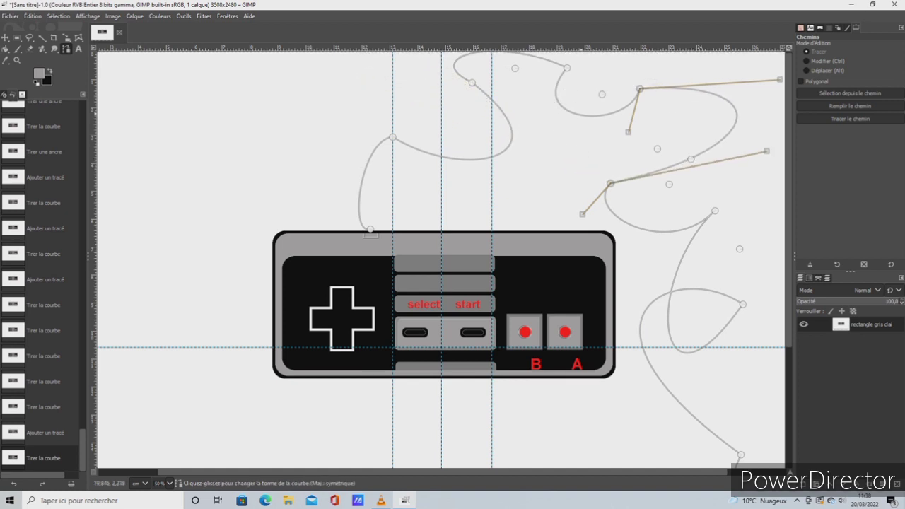
{"action": "left_click_drag", "start_coordinate": [581, 115], "coordinate": [601, 92]}
{"action": "left_click_drag", "start_coordinate": [700, 65], "coordinate": [562, 115]}
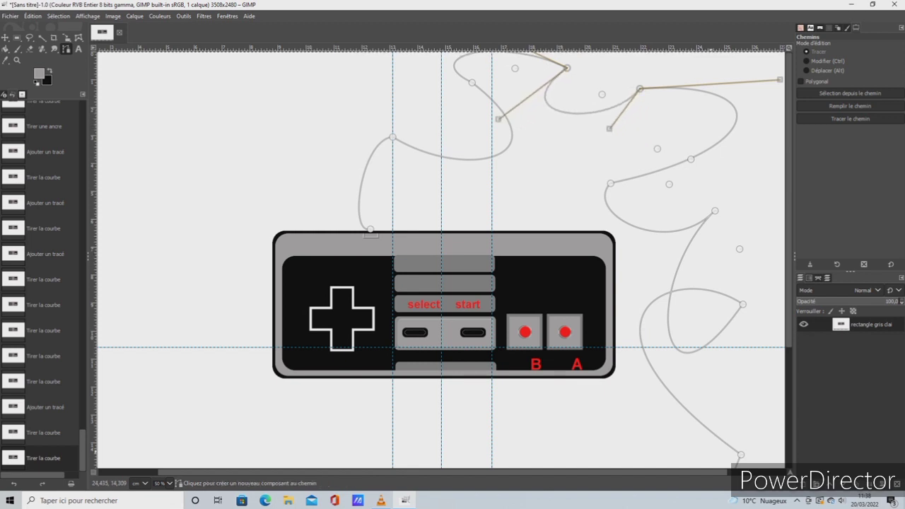
Shift the tenth anchor down and outward, then shape the segments around it into overlapping loops right of the controller
{"action": "scroll", "coordinate": [441, 260], "scroll_direction": "down", "scroll_amount": 3}
{"action": "left_click_drag", "start_coordinate": [717, 403], "coordinate": [738, 417]}
{"action": "left_click_drag", "start_coordinate": [671, 427], "coordinate": [746, 278]}
{"action": "left_click", "coordinate": [738, 392]}
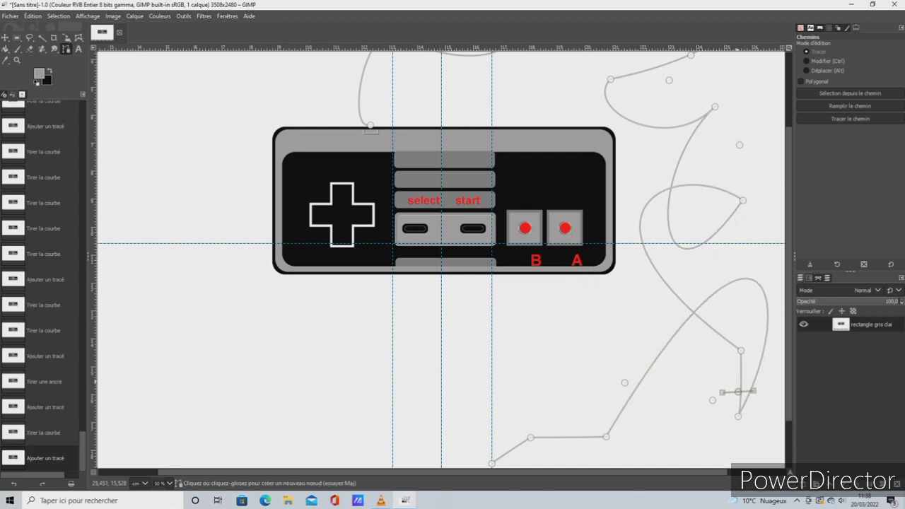
{"action": "left_click_drag", "start_coordinate": [738, 382], "coordinate": [668, 410]}
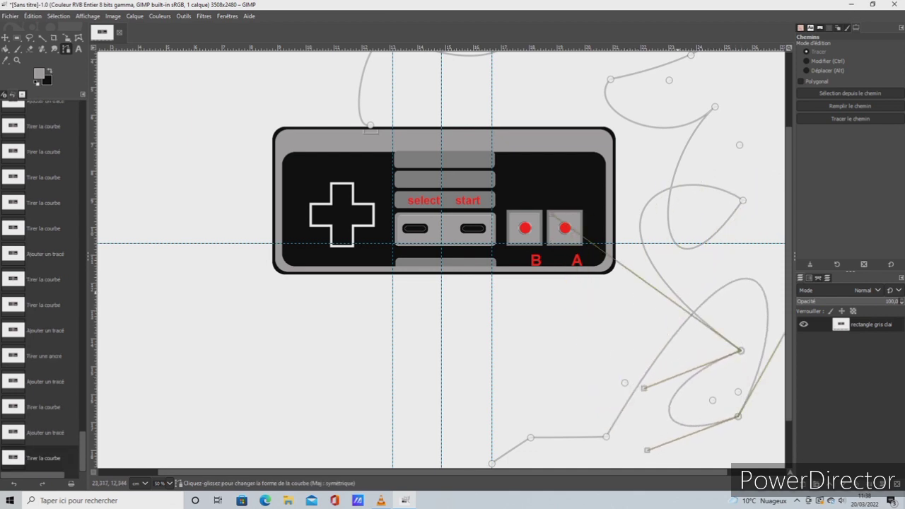
{"action": "left_click_drag", "start_coordinate": [677, 291], "coordinate": [691, 344]}
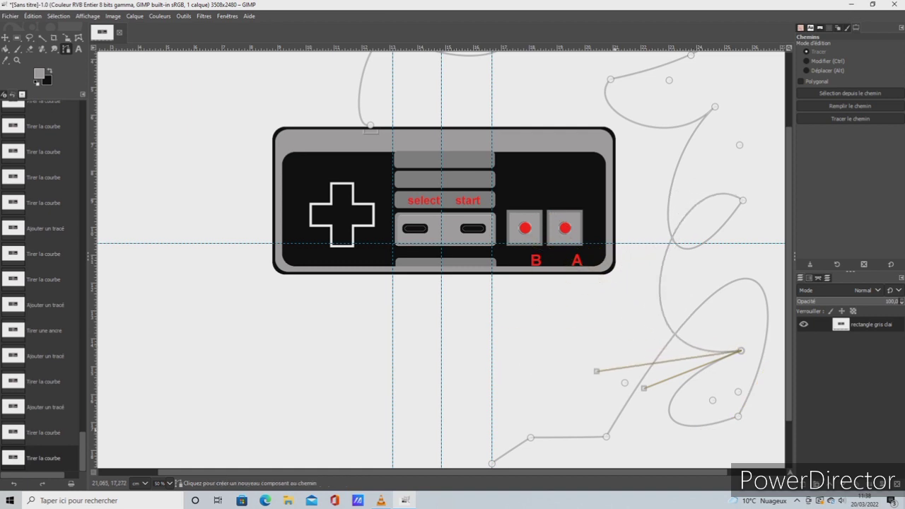
Bend the last two cable path segments below the controller into curves and refine the right-hand loops and the topmost curve
{"action": "left_click_drag", "start_coordinate": [563, 438], "coordinate": [565, 371]}
{"action": "left_click_drag", "start_coordinate": [510, 451], "coordinate": [536, 458]}
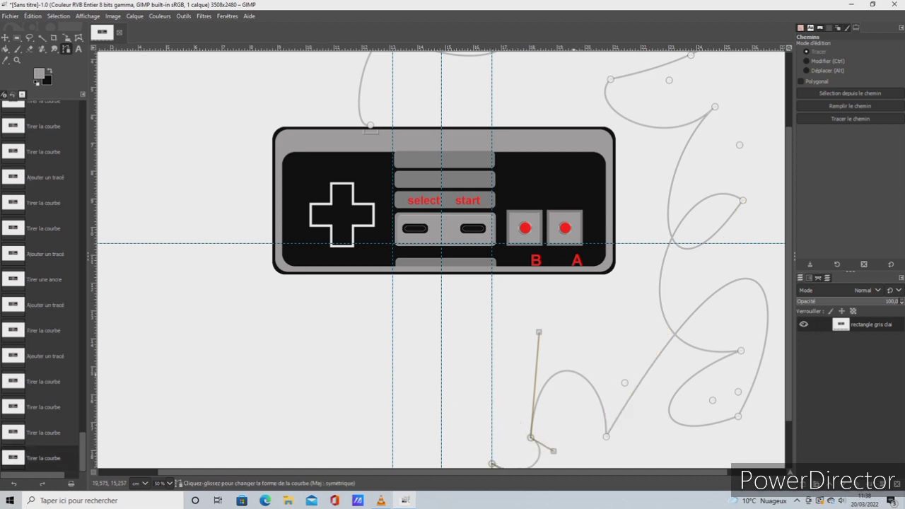
{"action": "left_click_drag", "start_coordinate": [574, 373], "coordinate": [598, 449]}
{"action": "left_click_drag", "start_coordinate": [638, 382], "coordinate": [615, 383]}
{"action": "left_click_drag", "start_coordinate": [681, 338], "coordinate": [650, 347]}
{"action": "scroll", "coordinate": [687, 210], "scroll_direction": "up", "scroll_amount": 3}
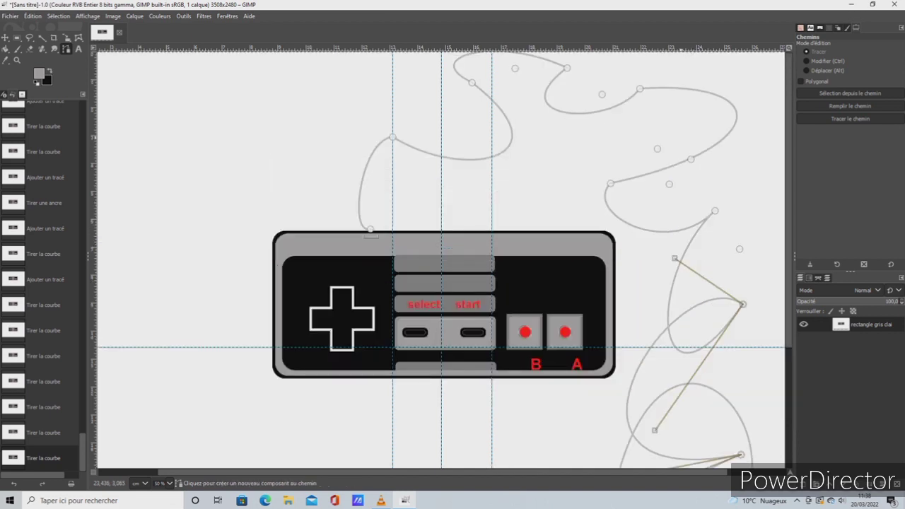
{"action": "left_click_drag", "start_coordinate": [470, 54], "coordinate": [443, 63]}
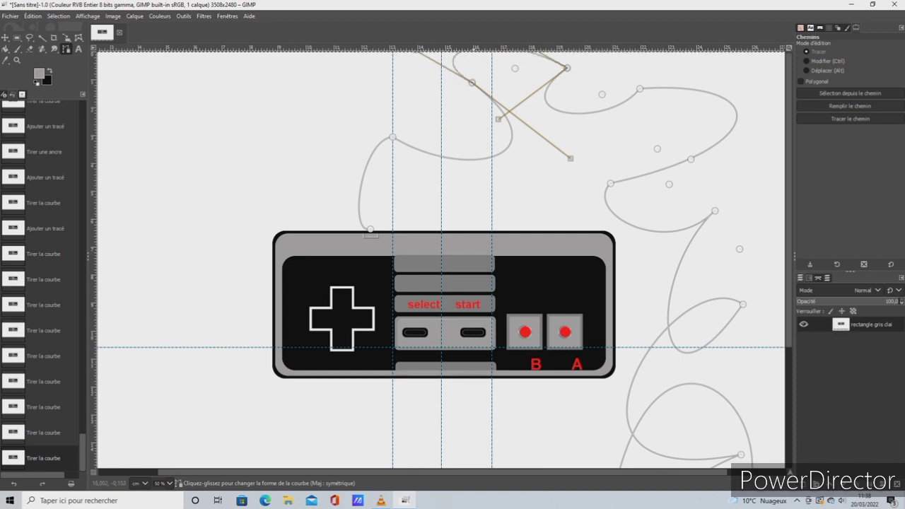
Reshape the cable path's first two curves above the controller and stroke the path with a 17 px solid black line
{"action": "left_click_drag", "start_coordinate": [509, 143], "coordinate": [464, 161]}
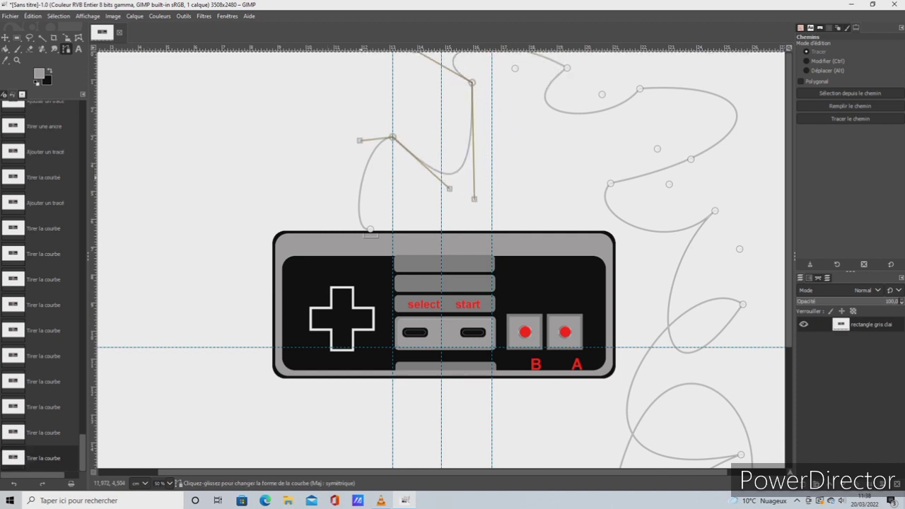
{"action": "left_click_drag", "start_coordinate": [362, 177], "coordinate": [336, 191]}
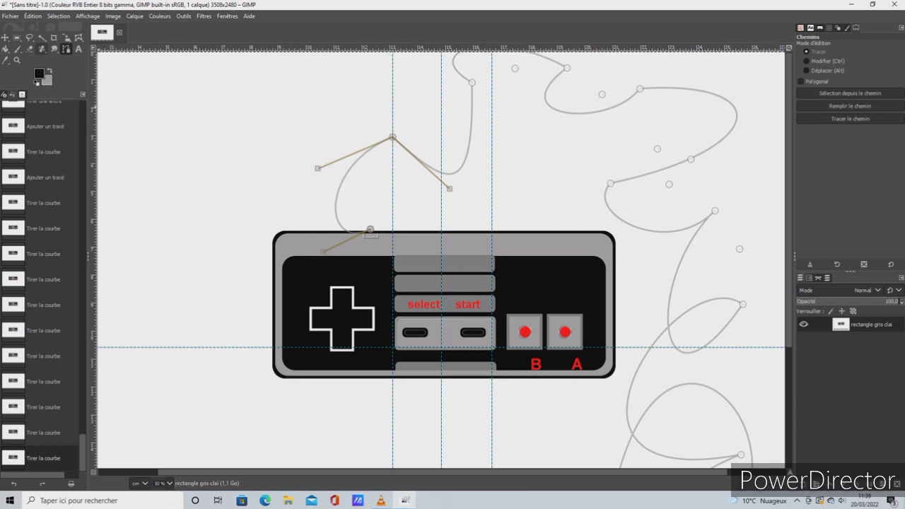
{"action": "left_click", "coordinate": [32, 15]}
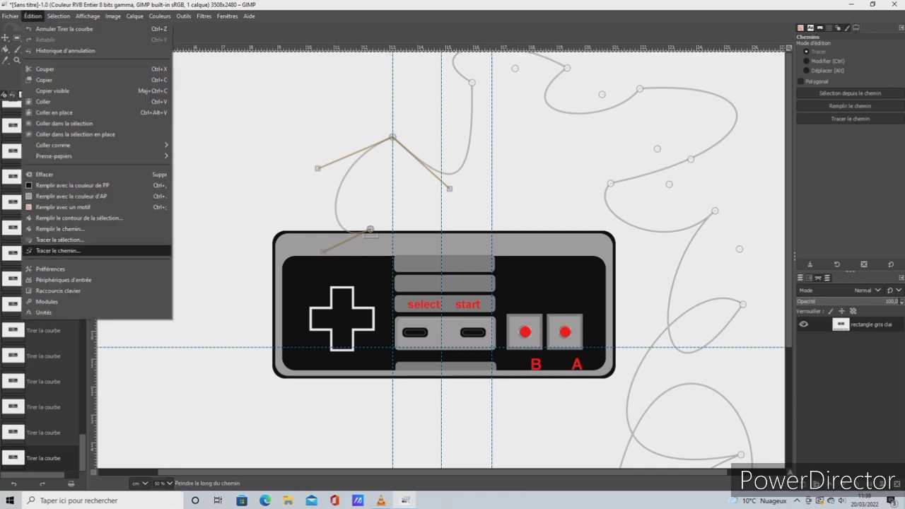
{"action": "left_click", "coordinate": [57, 251]}
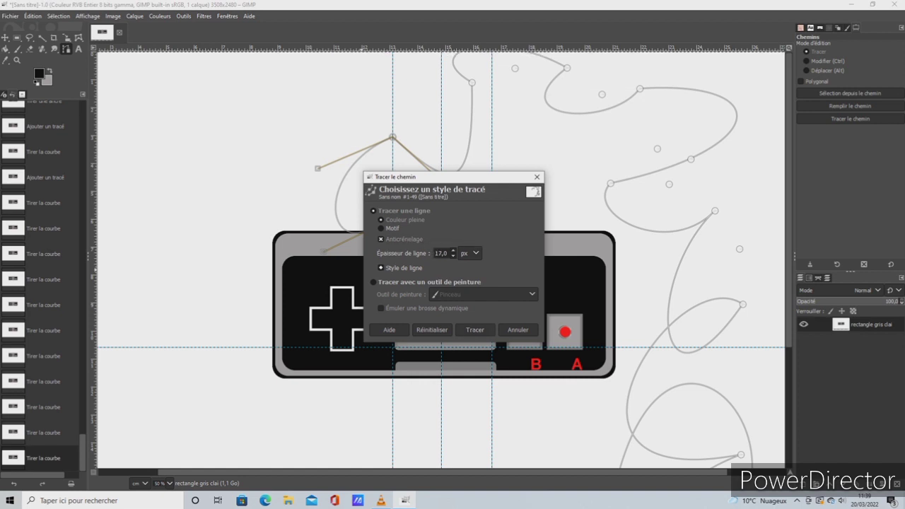
{"action": "left_click", "coordinate": [480, 330]}
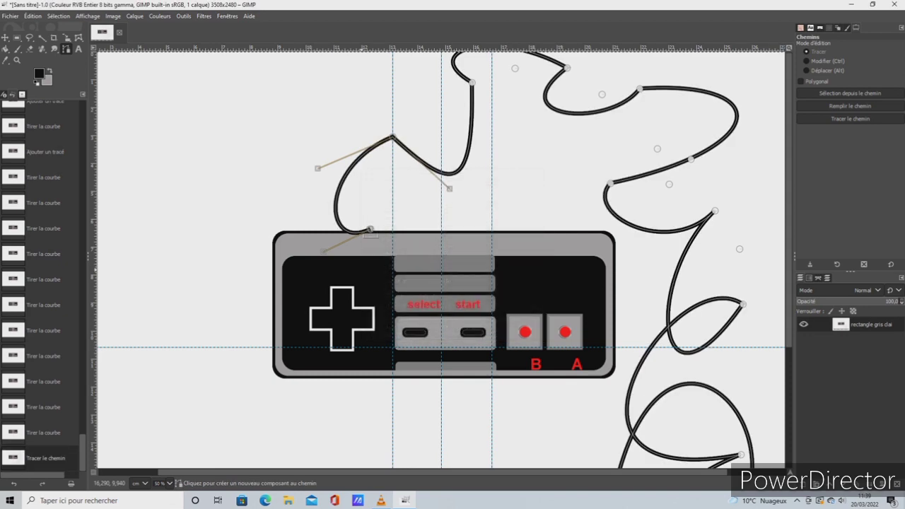
Check the stroked cable around the controller and undo the path stroke
{"action": "scroll", "coordinate": [441, 260], "scroll_direction": "down", "scroll_amount": 5}
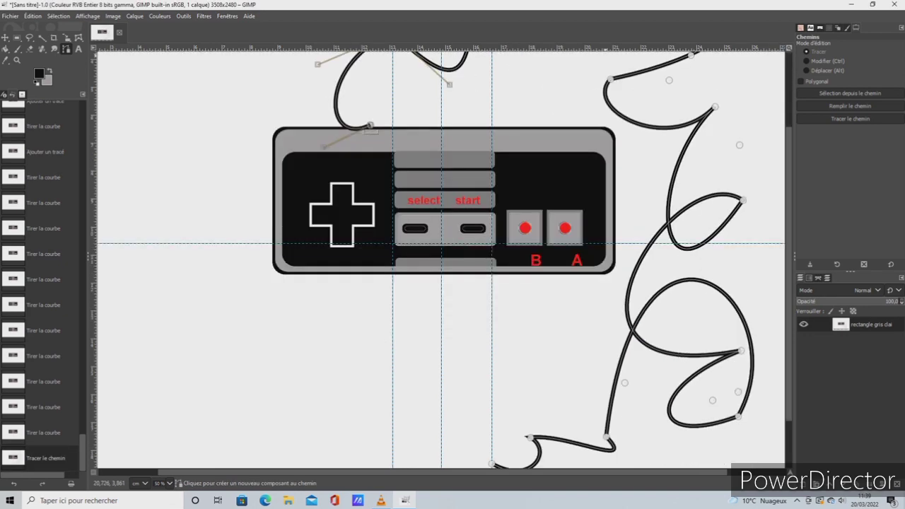
{"action": "scroll", "coordinate": [441, 260], "scroll_direction": "up", "scroll_amount": 3}
{"action": "scroll", "coordinate": [442, 260], "scroll_direction": "down", "scroll_amount": 2}
{"action": "scroll", "coordinate": [441, 261], "scroll_direction": "up", "scroll_amount": 3}
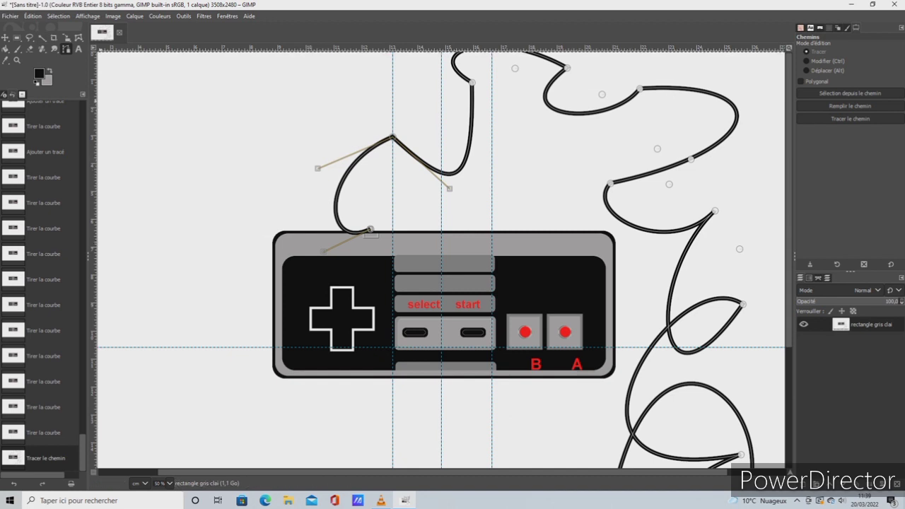
{"action": "left_click", "coordinate": [33, 16]}
{"action": "left_click", "coordinate": [66, 29]}
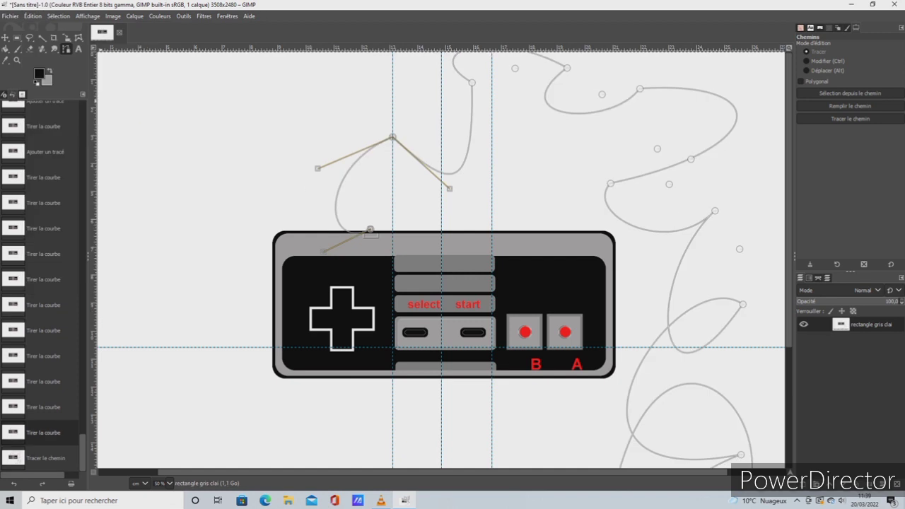
Bend the first two cable segments the opposite way, then shift the fourth anchor outward and adjust the segment leading to it
{"action": "left_click_drag", "start_coordinate": [453, 170], "coordinate": [369, 89]}
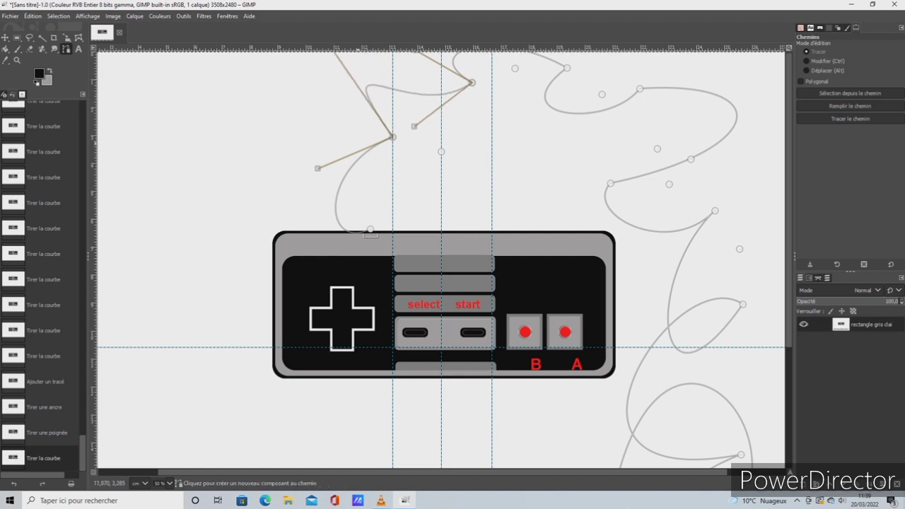
{"action": "left_click_drag", "start_coordinate": [347, 172], "coordinate": [429, 186]}
{"action": "left_click_drag", "start_coordinate": [459, 72], "coordinate": [511, 64]}
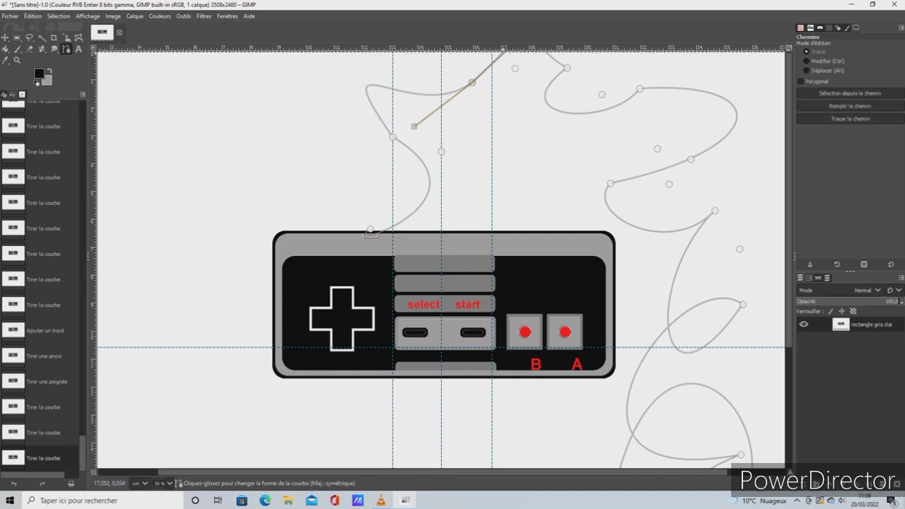
{"action": "left_click_drag", "start_coordinate": [565, 108], "coordinate": [628, 75]}
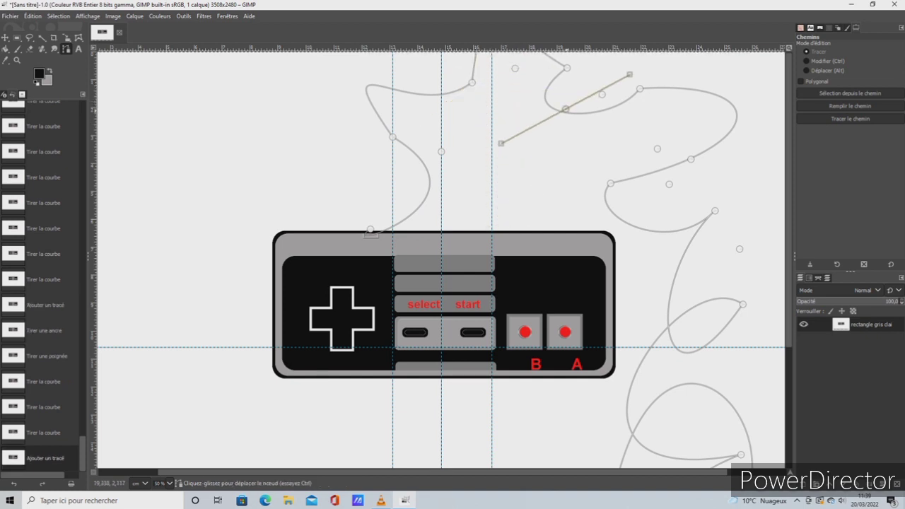
{"action": "left_click_drag", "start_coordinate": [593, 112], "coordinate": [662, 56]}
{"action": "left_click_drag", "start_coordinate": [568, 68], "coordinate": [667, 85]}
{"action": "left_click_drag", "start_coordinate": [476, 55], "coordinate": [507, 82]}
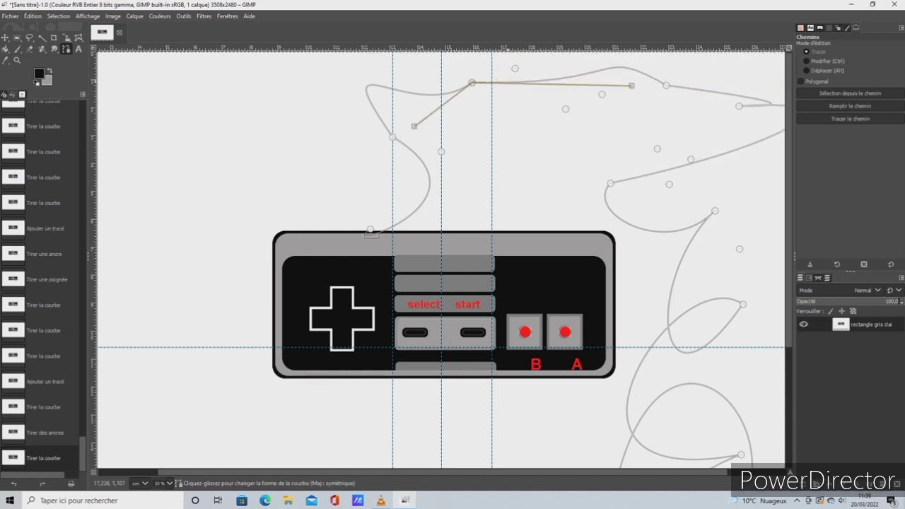
Deepen the dip above the controller, reposition two anchors at its upper right, and reshape the loops beside them
{"action": "left_click_drag", "start_coordinate": [698, 72], "coordinate": [600, 258]}
{"action": "left_click_drag", "start_coordinate": [610, 183], "coordinate": [677, 217]}
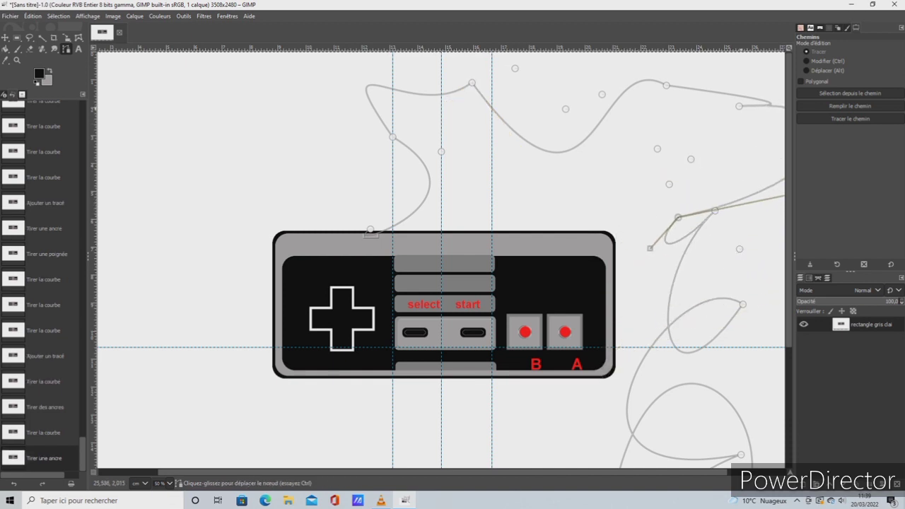
{"action": "left_click_drag", "start_coordinate": [739, 106], "coordinate": [617, 197]}
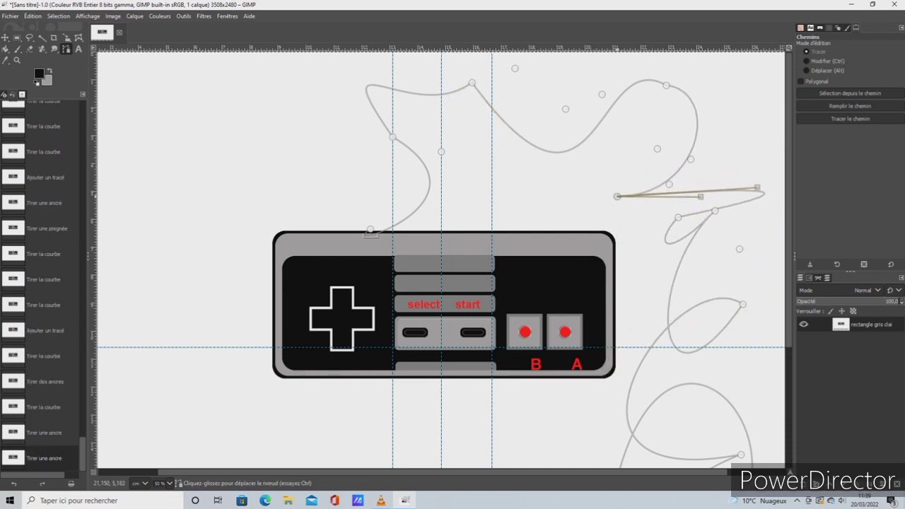
{"action": "mouse_move", "coordinate": [667, 235]}
{"action": "left_mouse_down"}
{"action": "mouse_move", "coordinate": [696, 294]}
{"action": "mouse_move", "coordinate": [660, 220]}
{"action": "left_mouse_up"}
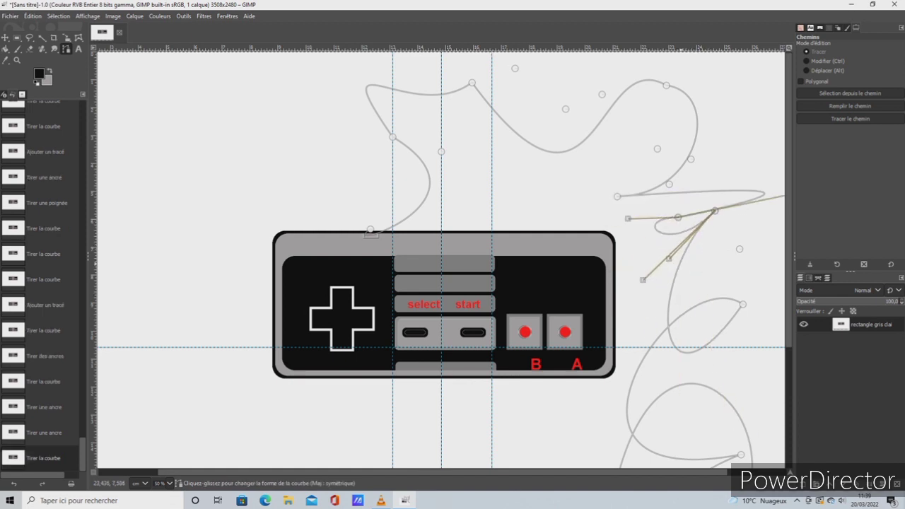
{"action": "left_click_drag", "start_coordinate": [681, 265], "coordinate": [671, 345]}
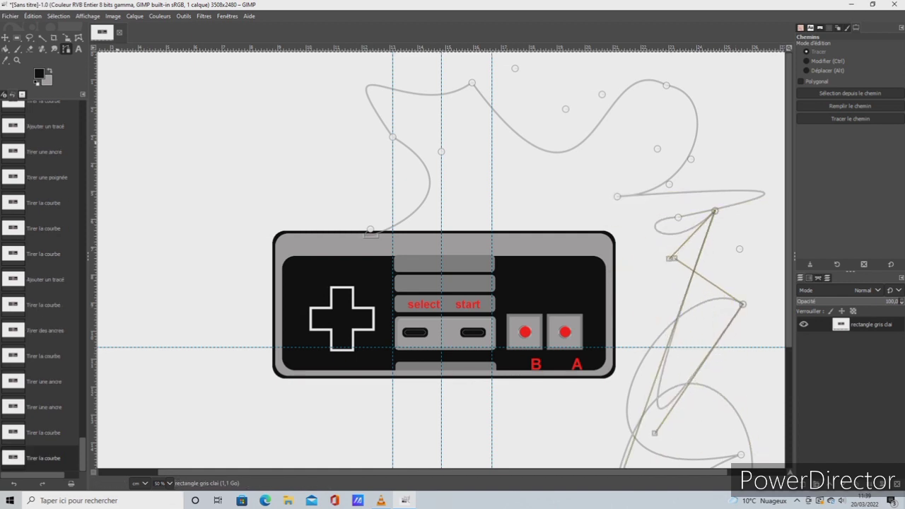
Step back through the undo history to the cable path made only of straight segments between its anchors
{"action": "left_click", "coordinate": [43, 229]}
{"action": "scroll", "coordinate": [44, 228], "scroll_direction": "up", "scroll_amount": 1}
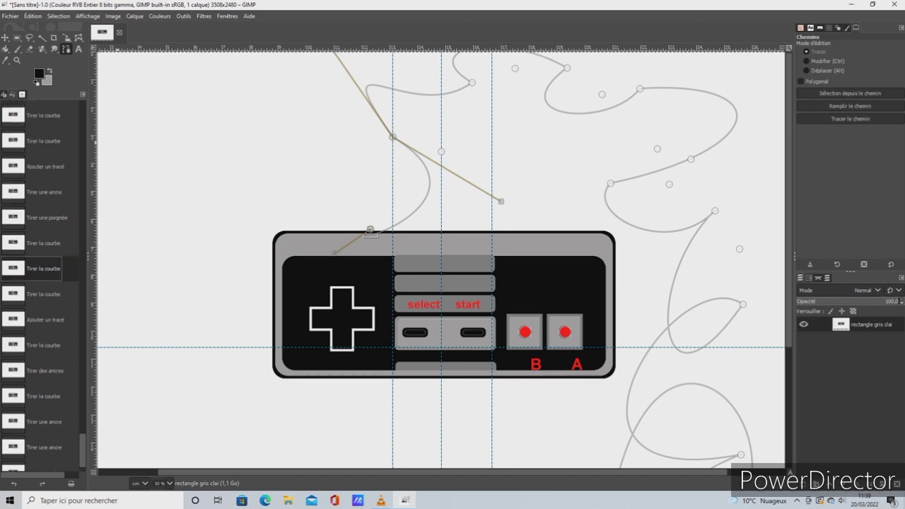
{"action": "left_click", "coordinate": [43, 217]}
{"action": "left_click", "coordinate": [43, 192]}
{"action": "scroll", "coordinate": [43, 193], "scroll_direction": "up", "scroll_amount": 4}
{"action": "left_click", "coordinate": [43, 276]}
{"action": "left_click", "coordinate": [43, 174]}
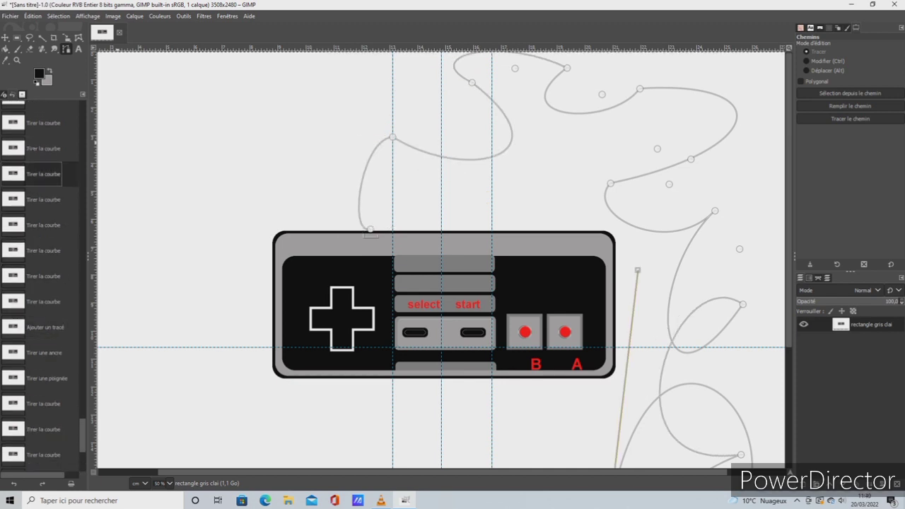
{"action": "scroll", "coordinate": [44, 174], "scroll_direction": "up", "scroll_amount": 3}
{"action": "left_click", "coordinate": [43, 192]}
{"action": "left_click", "coordinate": [44, 167]}
{"action": "left_click", "coordinate": [43, 143]}
{"action": "scroll", "coordinate": [43, 143], "scroll_direction": "up", "scroll_amount": 4}
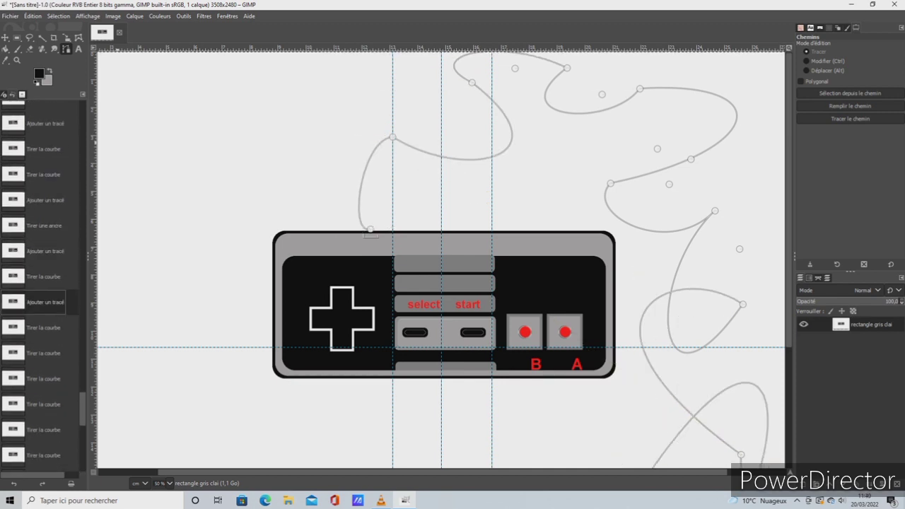
{"action": "left_click", "coordinate": [43, 149]}
{"action": "scroll", "coordinate": [44, 148], "scroll_direction": "up", "scroll_amount": 1}
{"action": "left_click", "coordinate": [43, 139]}
{"action": "scroll", "coordinate": [43, 138], "scroll_direction": "up", "scroll_amount": 5}
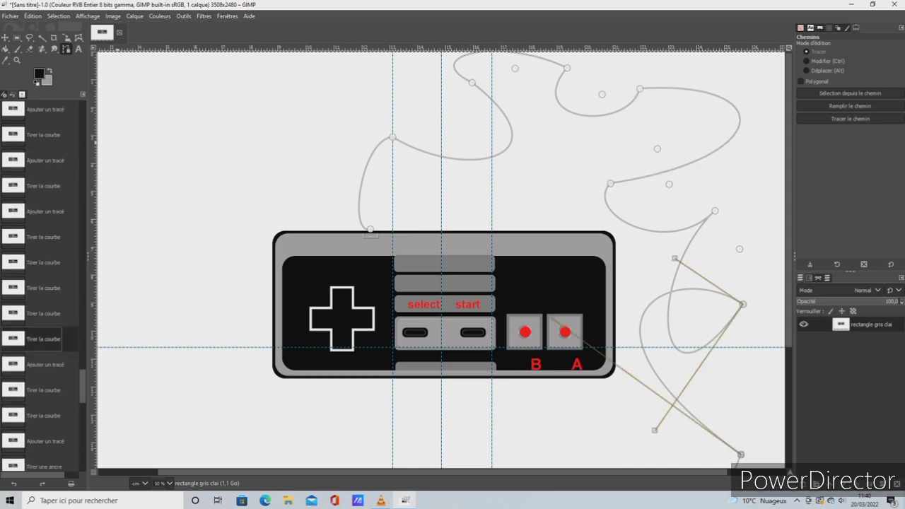
{"action": "left_click", "coordinate": [43, 313]}
{"action": "left_click", "coordinate": [43, 135]}
{"action": "scroll", "coordinate": [43, 131], "scroll_direction": "up", "scroll_amount": 1}
{"action": "left_click", "coordinate": [43, 124]}
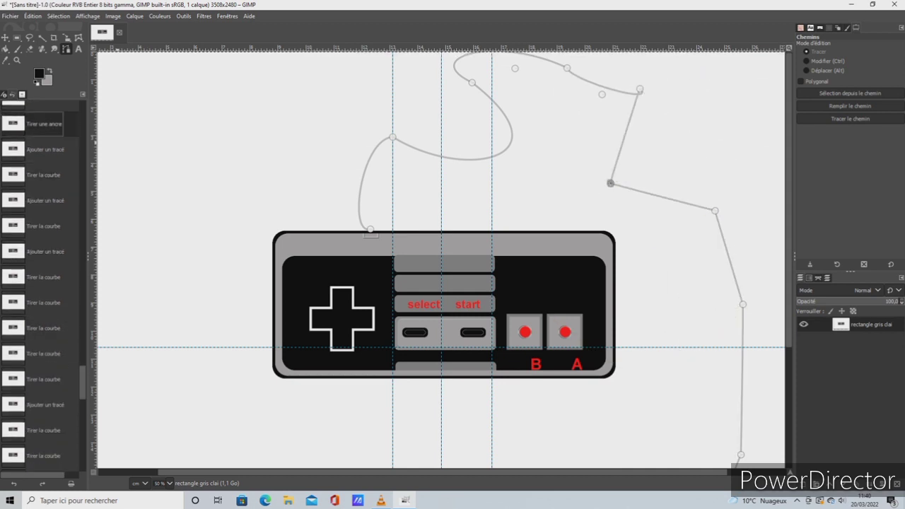
{"action": "scroll", "coordinate": [43, 124], "scroll_direction": "up", "scroll_amount": 1}
{"action": "left_click", "coordinate": [43, 114]}
{"action": "scroll", "coordinate": [43, 114], "scroll_direction": "up", "scroll_amount": 3}
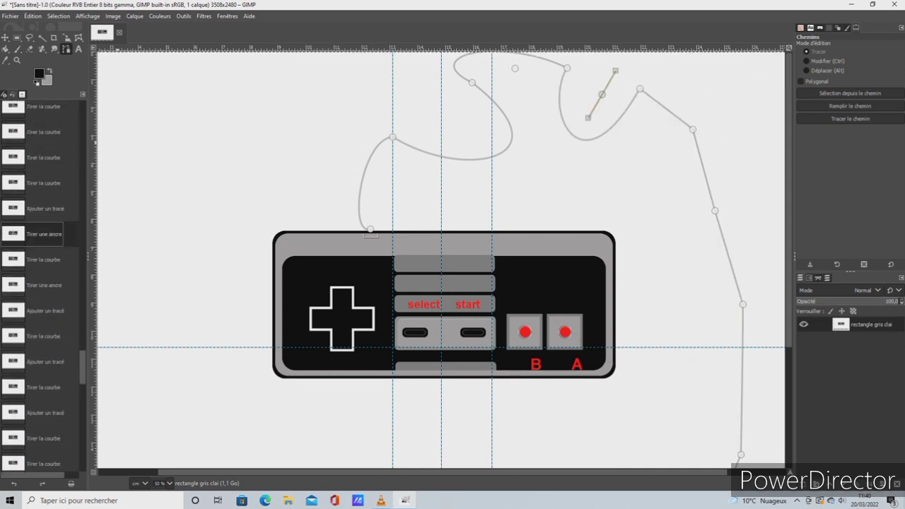
{"action": "left_click", "coordinate": [43, 183]}
{"action": "left_click", "coordinate": [43, 109]}
{"action": "scroll", "coordinate": [43, 113], "scroll_direction": "up", "scroll_amount": 4}
{"action": "left_click", "coordinate": [43, 121]}
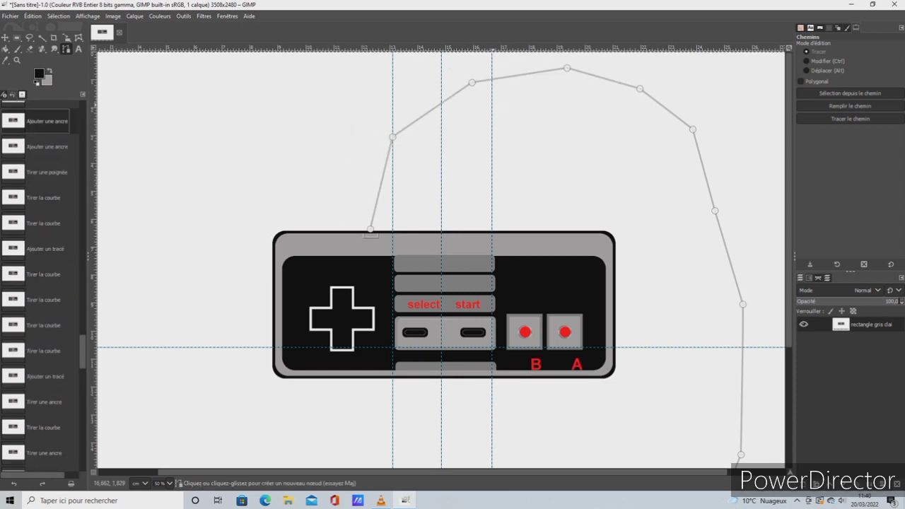
Bend the second and third cable segments downward, lower the fifth anchor, and curve the segment leading to it into a loop
{"action": "left_click_drag", "start_coordinate": [516, 87], "coordinate": [539, 142]}
{"action": "left_click_drag", "start_coordinate": [422, 113], "coordinate": [450, 181]}
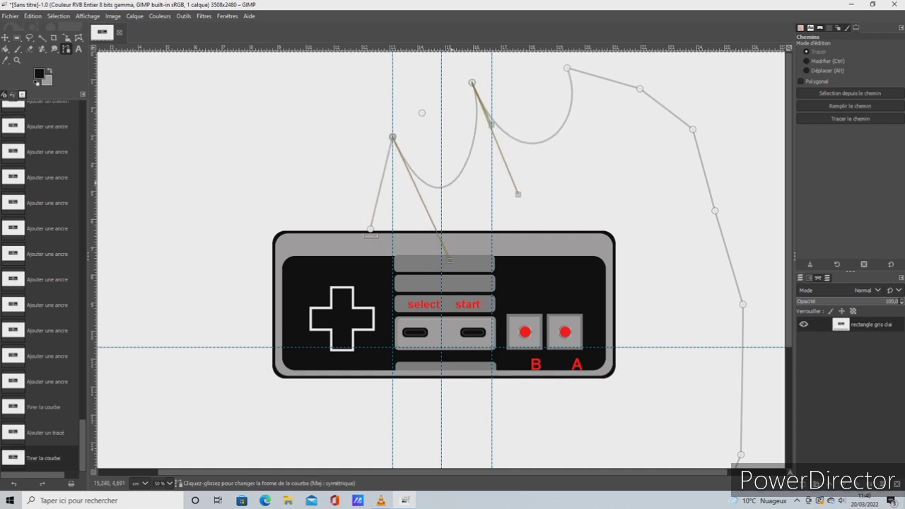
{"action": "left_click_drag", "start_coordinate": [639, 88], "coordinate": [590, 153]}
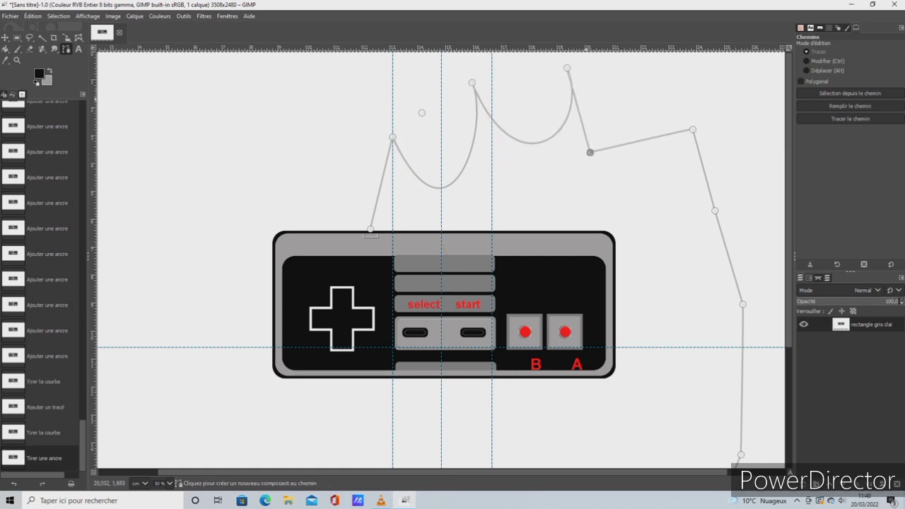
{"action": "left_click_drag", "start_coordinate": [578, 109], "coordinate": [530, 161]}
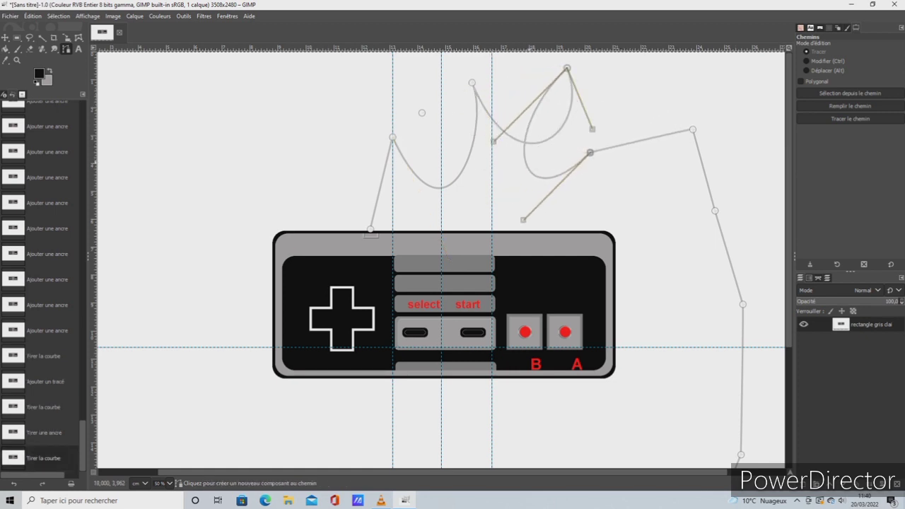
Curve the cable segments between the fifth and eighth anchors inward into overlapping loops above the controller's right end
{"action": "left_click_drag", "start_coordinate": [650, 135], "coordinate": [576, 213]}
{"action": "left_click_drag", "start_coordinate": [715, 216], "coordinate": [747, 272]}
{"action": "left_click_drag", "start_coordinate": [708, 183], "coordinate": [617, 198]}
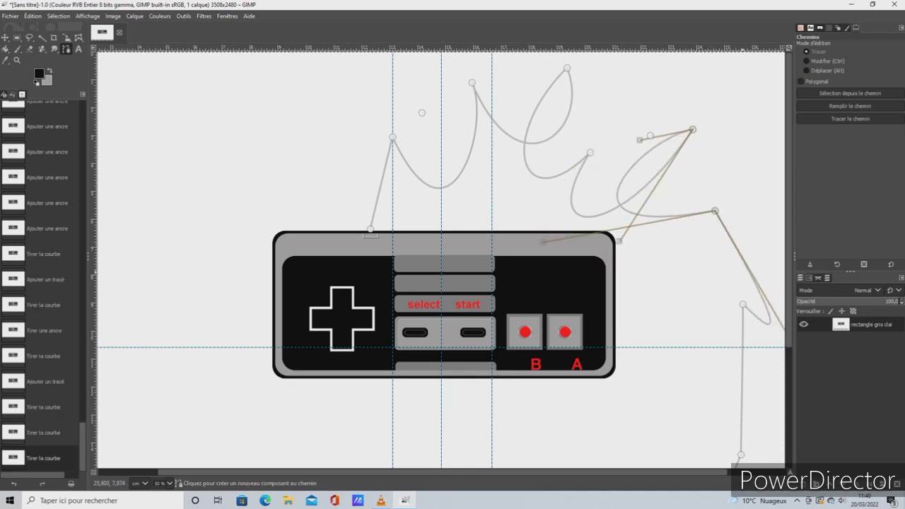
{"action": "left_click_drag", "start_coordinate": [749, 273], "coordinate": [653, 208]}
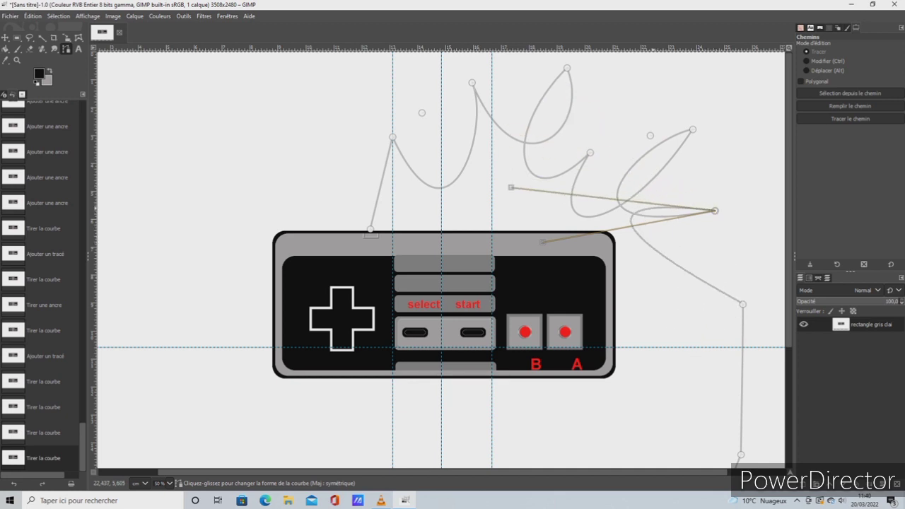
Bend the segments on both sides of the eighth anchor into opposing curves and move an anchor below the controller down and outward
{"action": "left_click_drag", "start_coordinate": [744, 308], "coordinate": [769, 295]}
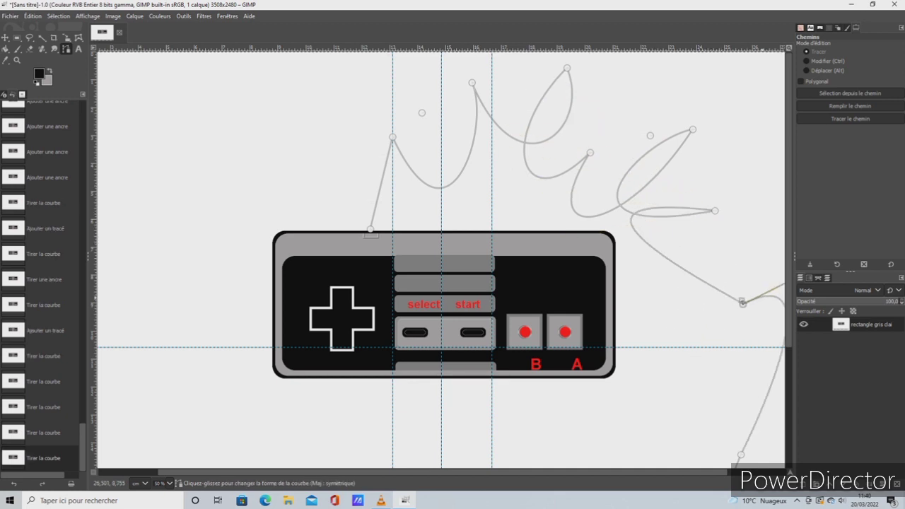
{"action": "left_click_drag", "start_coordinate": [700, 278], "coordinate": [747, 254]}
{"action": "left_click_drag", "start_coordinate": [771, 379], "coordinate": [767, 423]}
{"action": "scroll", "coordinate": [698, 342], "scroll_direction": "down", "scroll_amount": 3}
{"action": "left_click_drag", "start_coordinate": [606, 437], "coordinate": [660, 488]}
{"action": "left_click_drag", "start_coordinate": [527, 412], "coordinate": [677, 308]}
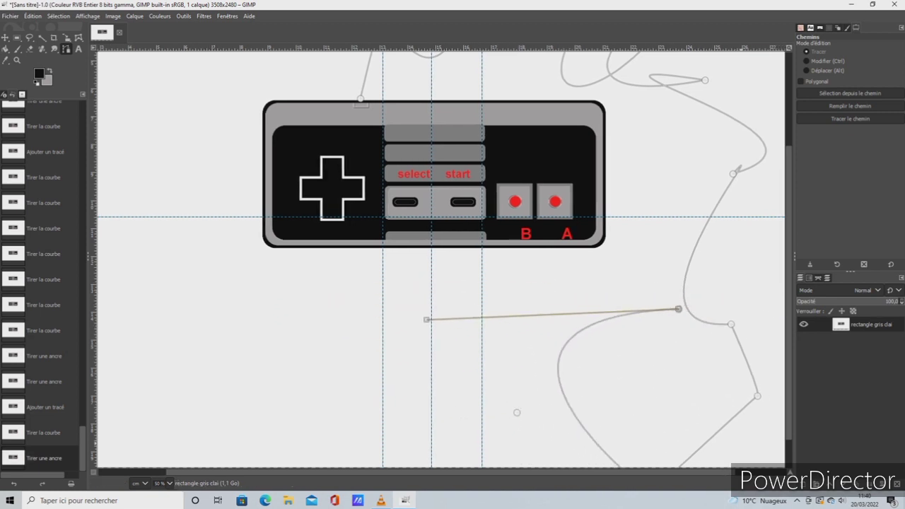
{"action": "left_click", "coordinate": [663, 455]}
{"action": "left_click_drag", "start_coordinate": [664, 455], "coordinate": [693, 347]}
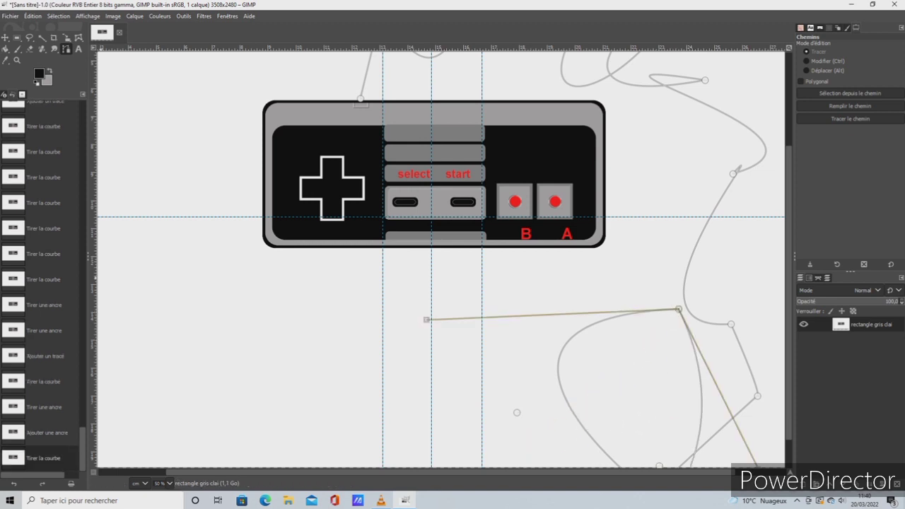
{"action": "left_click", "coordinate": [45, 357]}
Reposition the path's end anchor below the controller, add one more anchor beyond it, and bow the long bottom segment outward
{"action": "left_click_drag", "start_coordinate": [518, 412], "coordinate": [493, 379]}
{"action": "left_click", "coordinate": [579, 403]}
{"action": "left_click_drag", "start_coordinate": [570, 432], "coordinate": [500, 414]}
{"action": "left_click_drag", "start_coordinate": [396, 351], "coordinate": [309, 383]}
Stroke the cable path with a 40 px solid black line
{"action": "scroll", "coordinate": [309, 384], "scroll_direction": "up", "scroll_amount": 4}
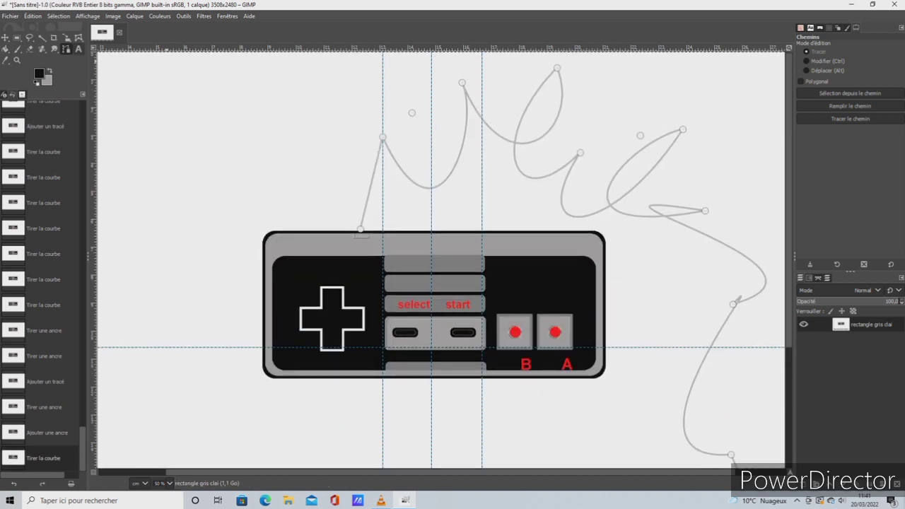
{"action": "left_click", "coordinate": [32, 16]}
{"action": "left_click", "coordinate": [56, 251]}
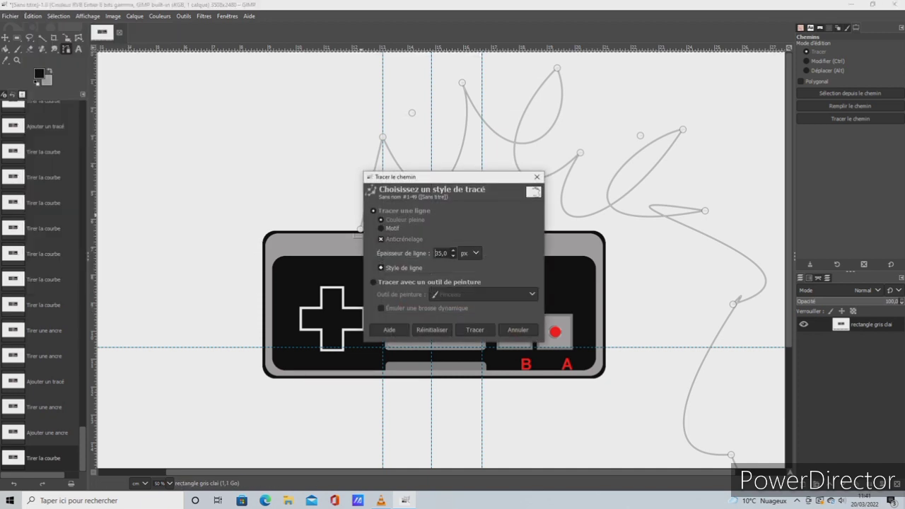
{"action": "left_click", "coordinate": [475, 330]}
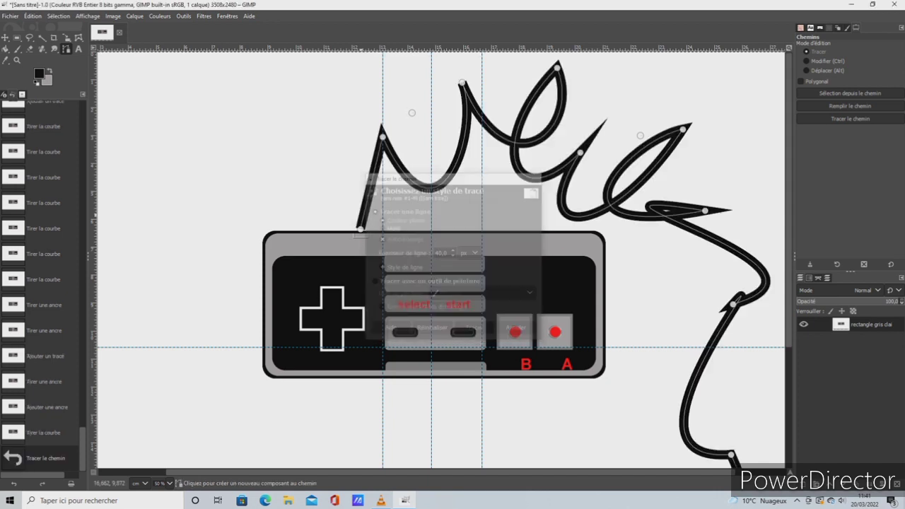
Try to bend a cable path segment beyond the controller's upper-right corner outward and start an additional path component below it
{"action": "left_click_drag", "start_coordinate": [690, 207], "coordinate": [757, 182]}
{"action": "scroll", "coordinate": [639, 135], "scroll_direction": "down", "scroll_amount": 5}
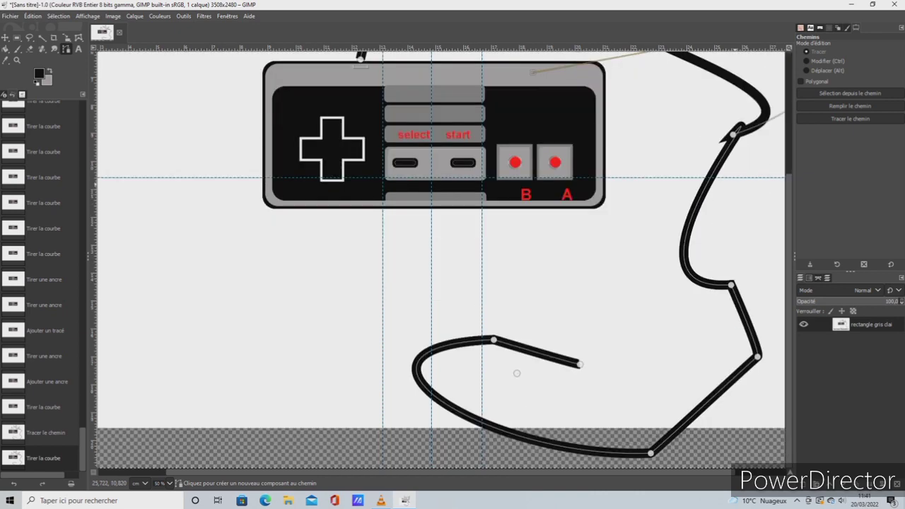
{"action": "scroll", "coordinate": [661, 268], "scroll_direction": "up", "scroll_amount": 4}
{"action": "scroll", "coordinate": [660, 267], "scroll_direction": "down", "scroll_amount": 4}
{"action": "left_click_drag", "start_coordinate": [669, 338], "coordinate": [672, 366]}
Try to shift the cable slightly with the Move tool to align its start with the connector
{"action": "left_click", "coordinate": [4, 37]}
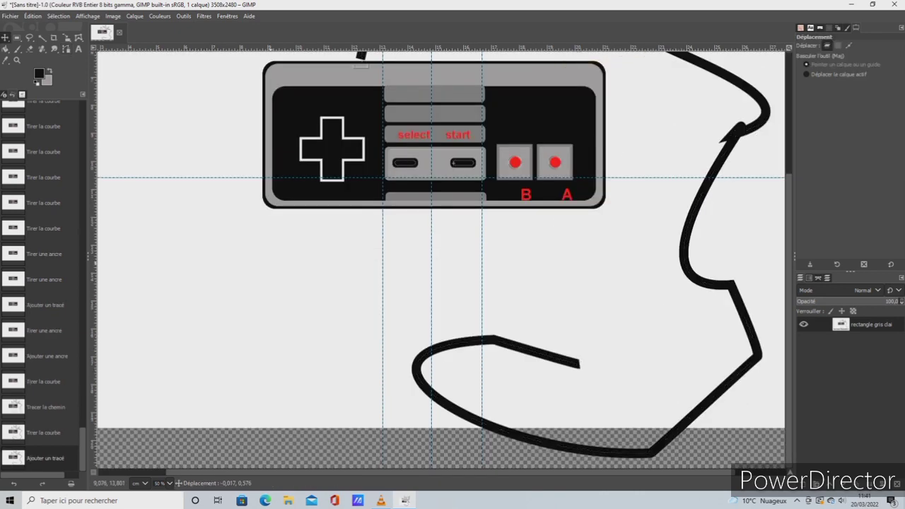
{"action": "mouse_move", "coordinate": [271, 252]}
{"action": "left_mouse_down"}
{"action": "mouse_move", "coordinate": [270, 281]}
{"action": "mouse_move", "coordinate": [267, 258]}
{"action": "left_mouse_up"}
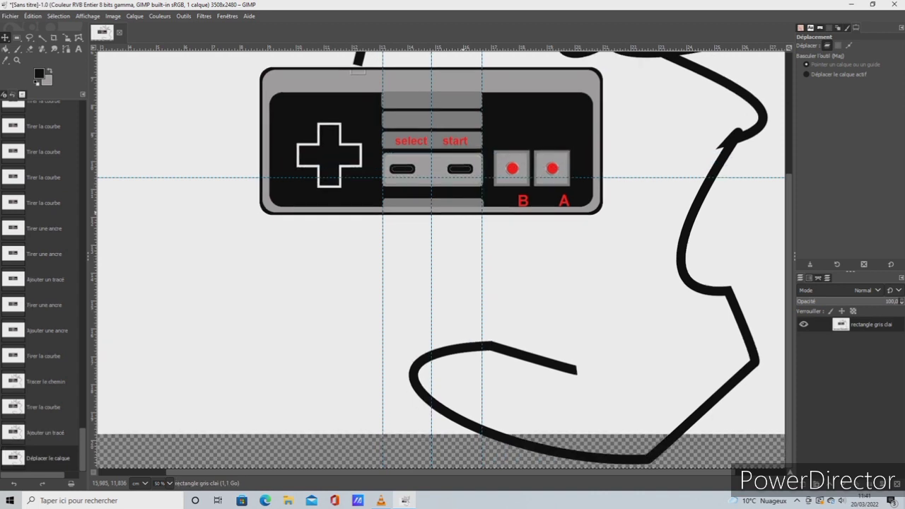
{"action": "scroll", "coordinate": [507, 224], "scroll_direction": "up", "scroll_amount": 5}
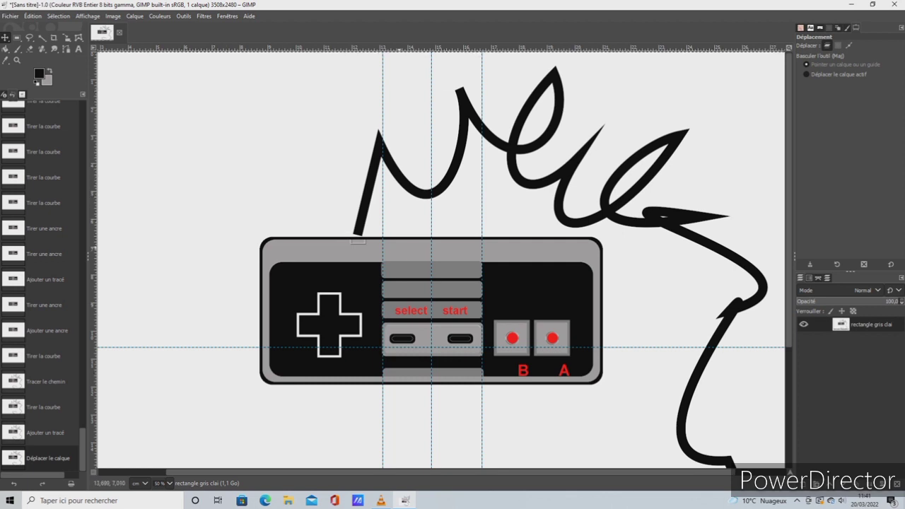
{"action": "left_click_drag", "start_coordinate": [400, 248], "coordinate": [360, 233]}
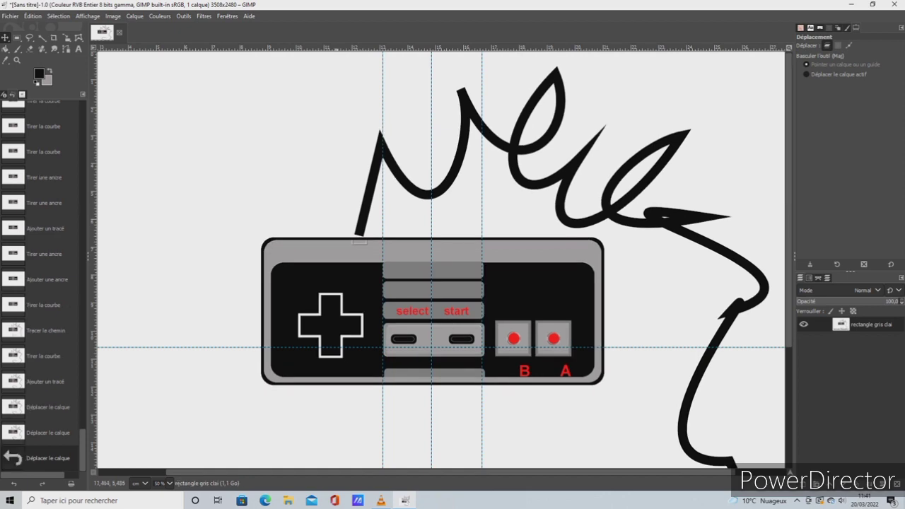
Undo the layer moves, the last path edits and the black stroke of the cable
{"action": "key", "text": "alt+e"}
{"action": "key", "text": "Return"}
{"action": "key", "text": "alt+e"}
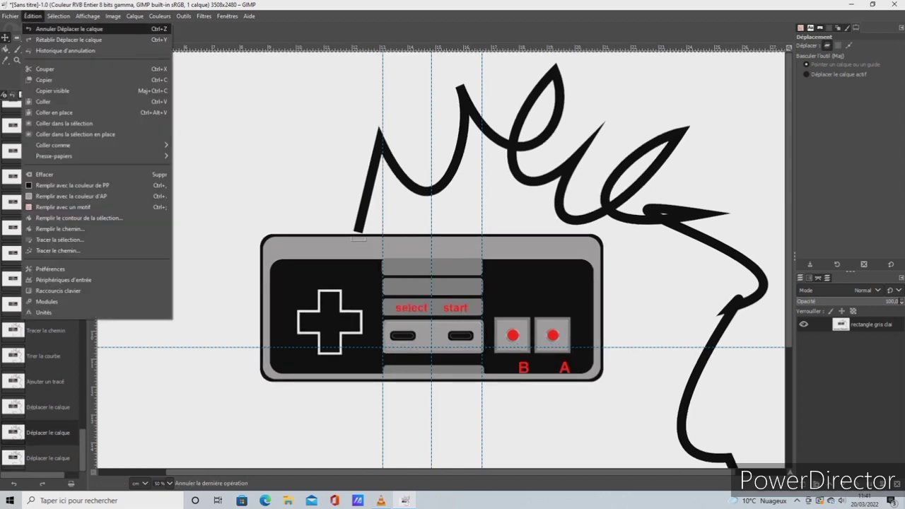
{"action": "key", "text": "Return"}
{"action": "key", "text": "alt+e"}
{"action": "key", "text": "Return"}
{"action": "key", "text": "alt+e"}
{"action": "key", "text": "Return"}
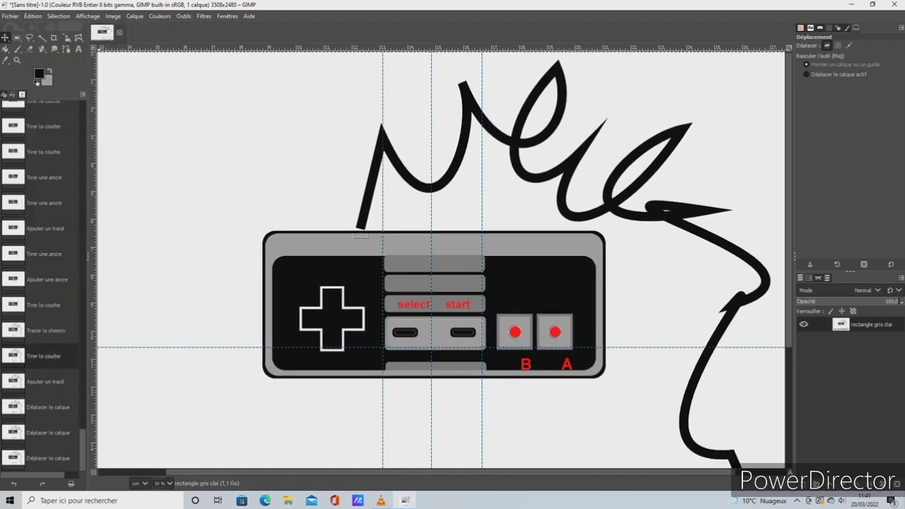
{"action": "key", "text": "alt+e"}
{"action": "key", "text": "Return"}
{"action": "key", "text": "alt+e"}
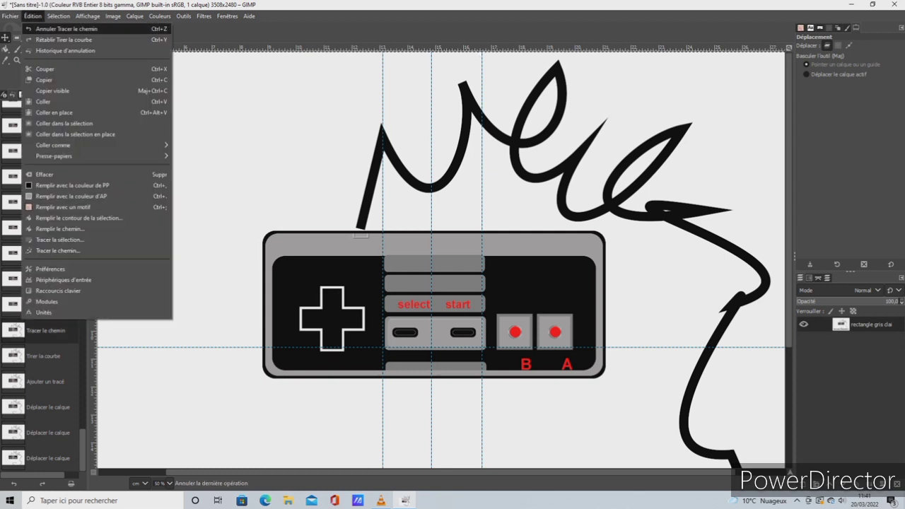
{"action": "key", "text": "Return"}
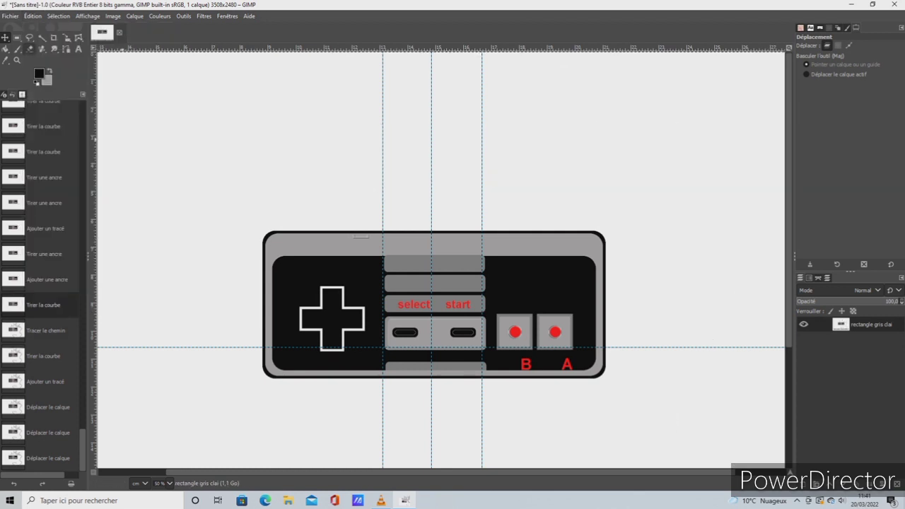
Draw a new cable path starting at the connector, with anchors arching over the controller and down past its right end
{"action": "key", "text": "b"}
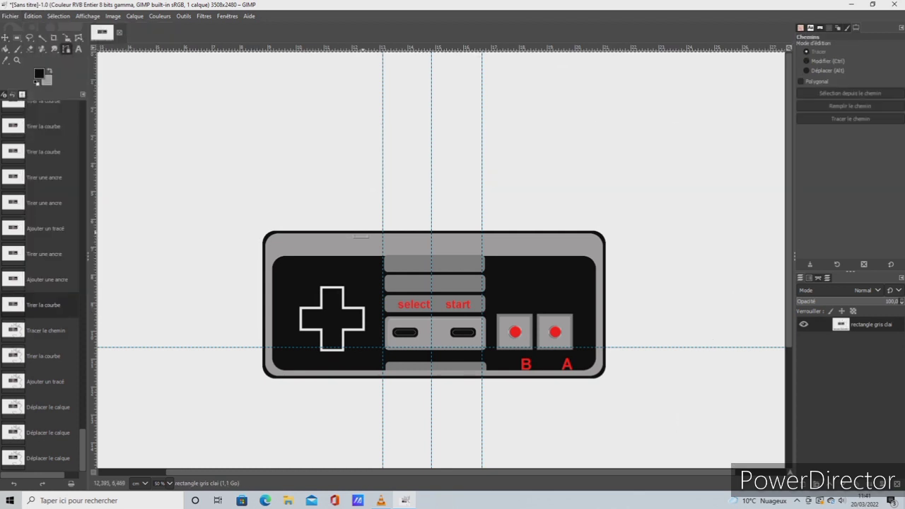
{"action": "left_click_drag", "start_coordinate": [362, 232], "coordinate": [367, 155]}
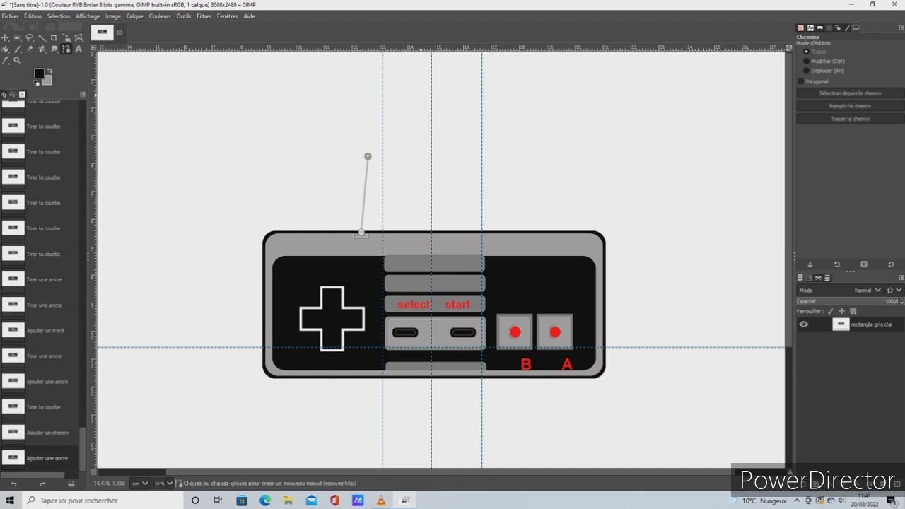
{"action": "left_click", "coordinate": [420, 95]}
{"action": "left_click", "coordinate": [510, 76]}
{"action": "left_click", "coordinate": [577, 89]}
{"action": "left_click", "coordinate": [636, 115]}
{"action": "left_click", "coordinate": [689, 162]}
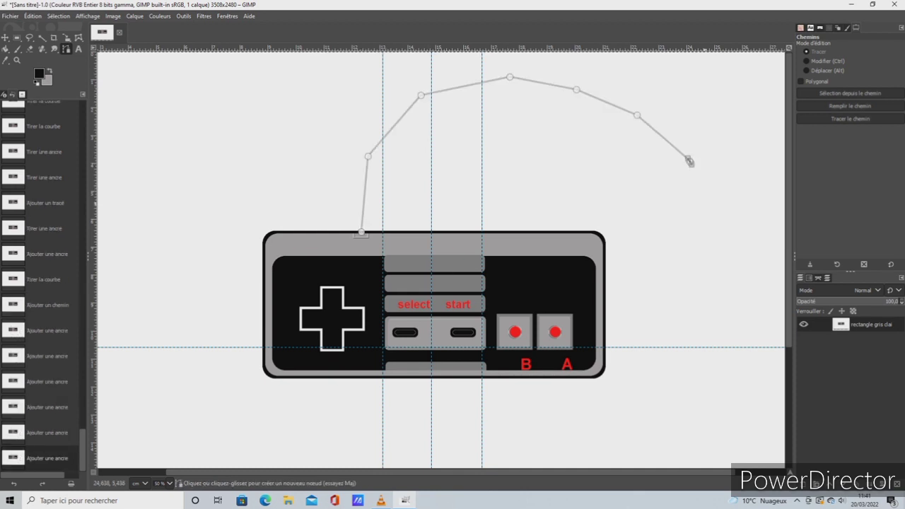
{"action": "left_click", "coordinate": [704, 235]}
{"action": "left_click", "coordinate": [707, 295]}
{"action": "left_click", "coordinate": [690, 347]}
{"action": "scroll", "coordinate": [441, 283], "scroll_direction": "down", "scroll_amount": 5}
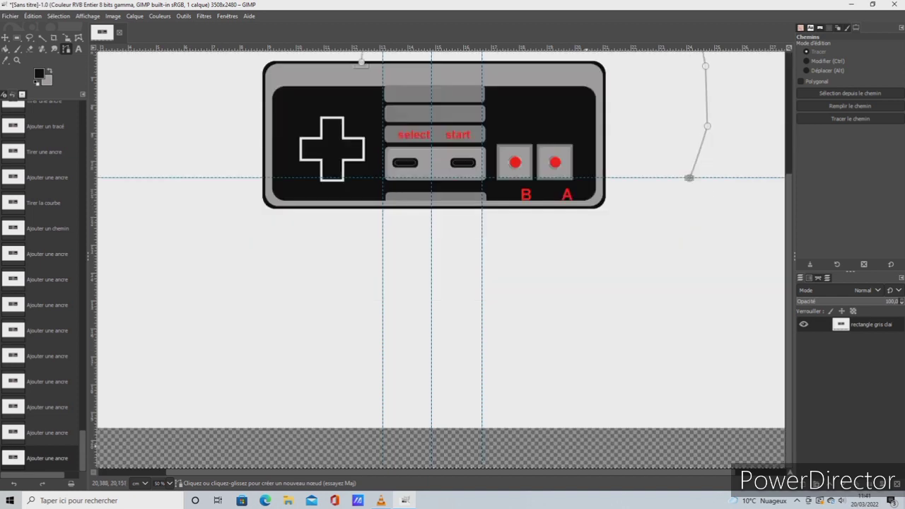
Bend the first six cable segments between the connector and the seventh anchor into rounded waves above the controller
{"action": "scroll", "coordinate": [441, 261], "scroll_direction": "up", "scroll_amount": 5}
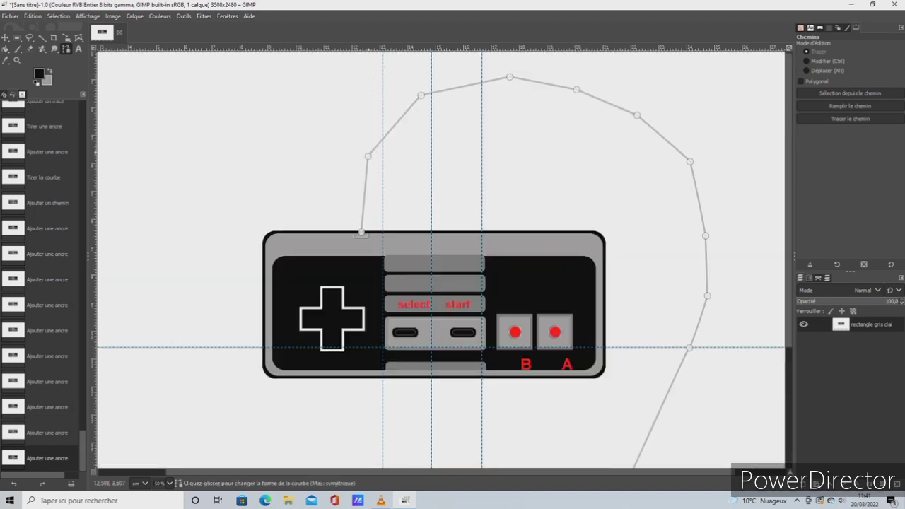
{"action": "left_click", "coordinate": [367, 153]}
{"action": "left_click_drag", "start_coordinate": [363, 178], "coordinate": [333, 196]}
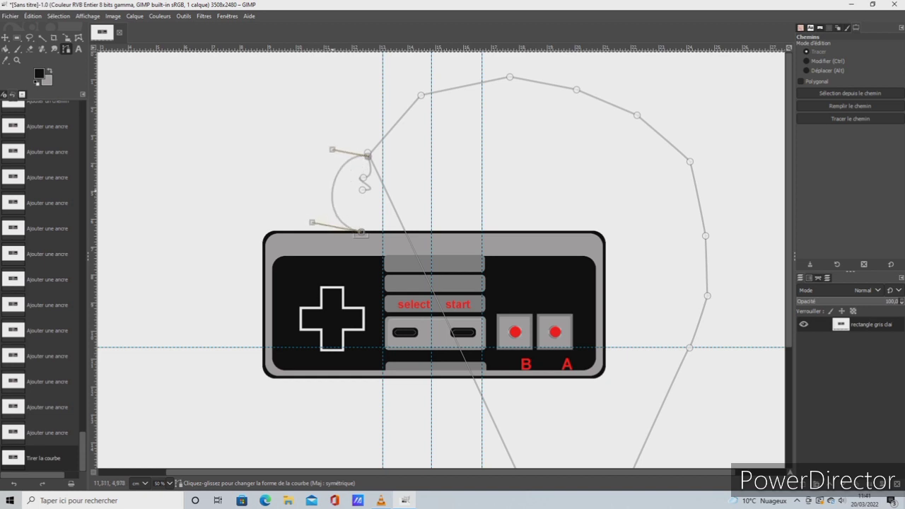
{"action": "left_click_drag", "start_coordinate": [367, 154], "coordinate": [417, 150]}
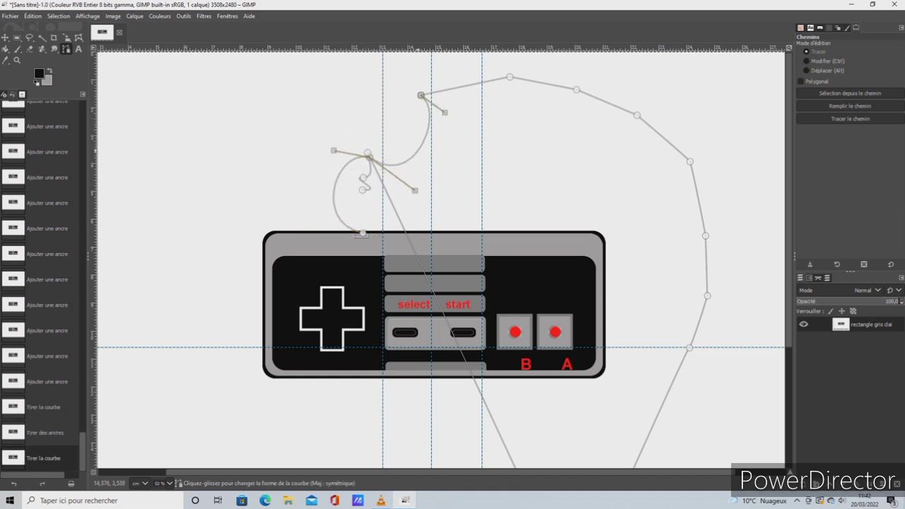
{"action": "left_click_drag", "start_coordinate": [468, 86], "coordinate": [466, 84]}
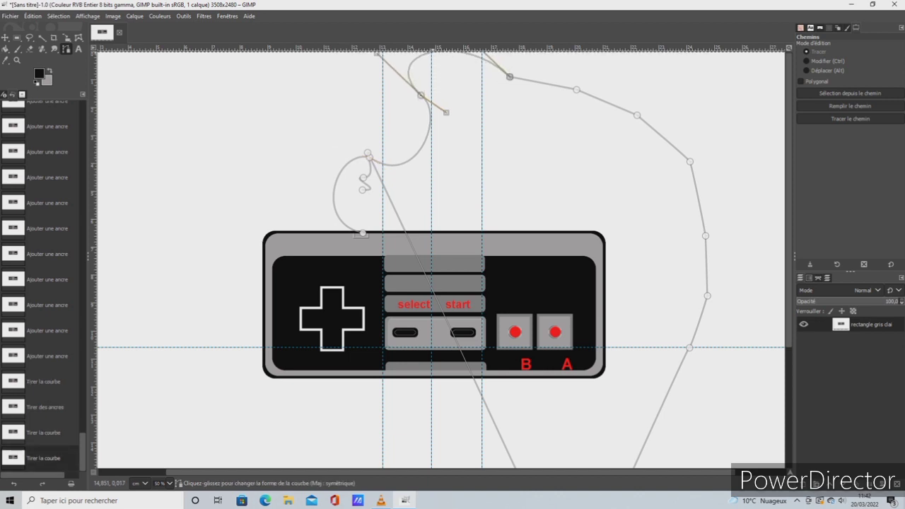
{"action": "left_click_drag", "start_coordinate": [547, 84], "coordinate": [525, 137]}
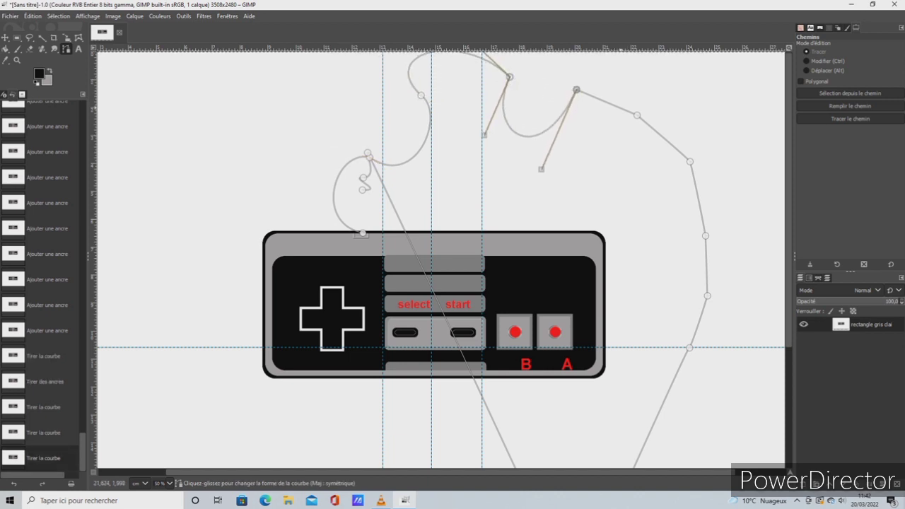
{"action": "left_click_drag", "start_coordinate": [621, 108], "coordinate": [650, 82]}
{"action": "left_click_drag", "start_coordinate": [662, 138], "coordinate": [576, 180]}
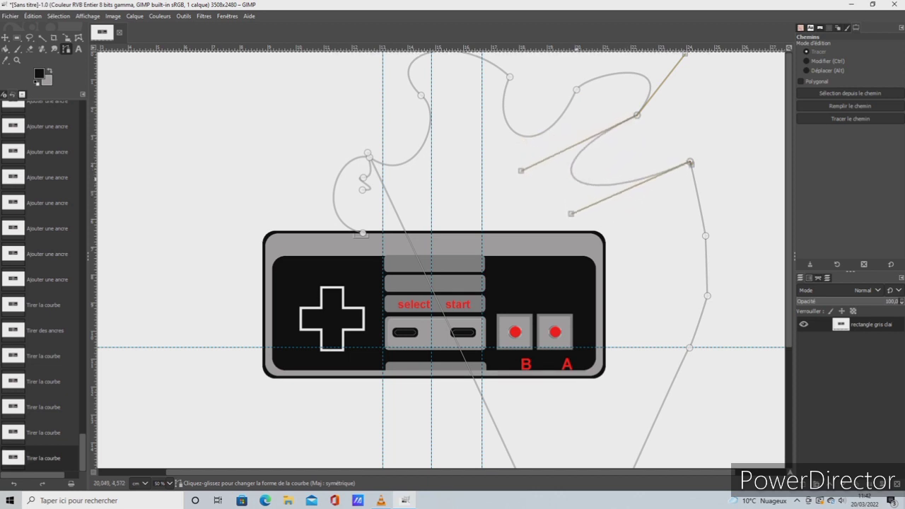
Pull the eighth anchor outward and curve the segments down the controller's right side alternately outward and inward
{"action": "left_click_drag", "start_coordinate": [705, 236], "coordinate": [762, 156]}
{"action": "left_click_drag", "start_coordinate": [732, 252], "coordinate": [648, 240]}
{"action": "left_click_drag", "start_coordinate": [696, 326], "coordinate": [738, 335]}
{"action": "left_click_drag", "start_coordinate": [669, 388], "coordinate": [746, 400]}
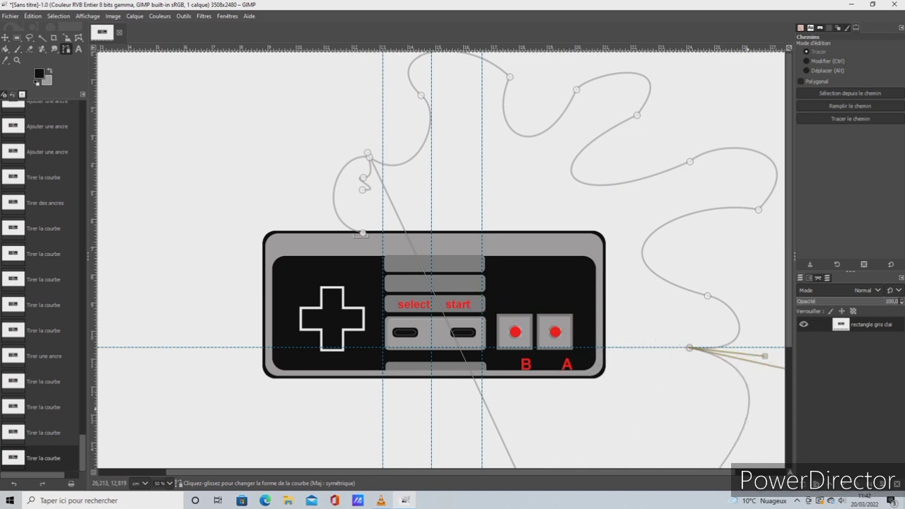
Bow the long bottom segment outward and move the three stray anchors from above the connector to below the controller
{"action": "scroll", "coordinate": [739, 398], "scroll_direction": "down", "scroll_amount": 3}
{"action": "left_click_drag", "start_coordinate": [523, 318], "coordinate": [234, 296]}
{"action": "scroll", "coordinate": [269, 90], "scroll_direction": "up", "scroll_amount": 2}
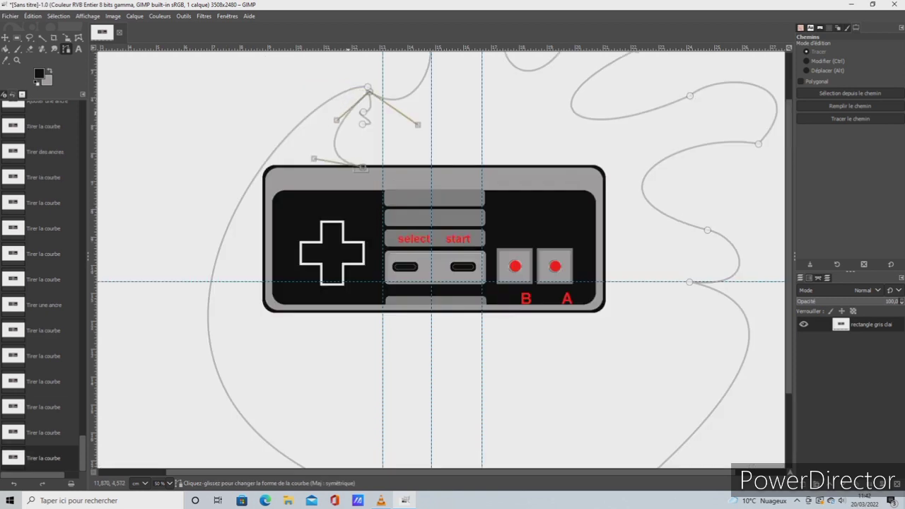
{"action": "left_click_drag", "start_coordinate": [366, 86], "coordinate": [453, 386]}
{"action": "left_click_drag", "start_coordinate": [364, 112], "coordinate": [465, 357]}
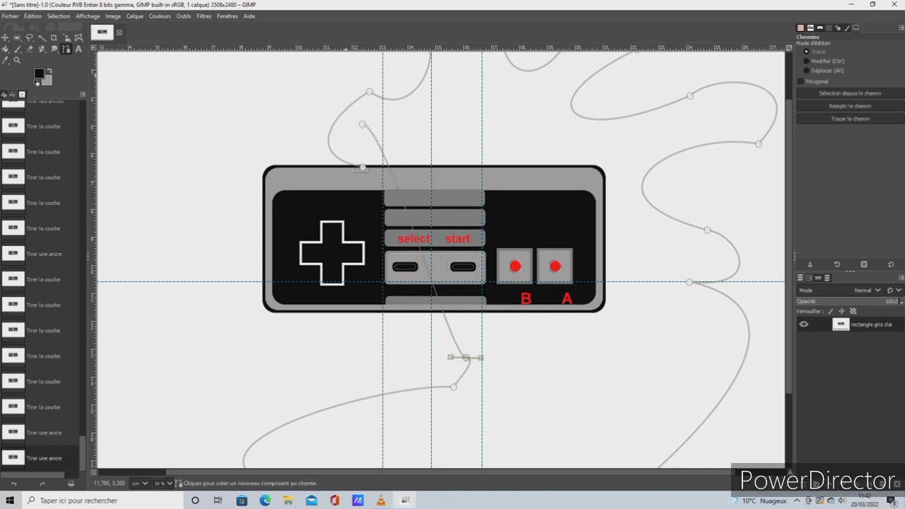
{"action": "left_click_drag", "start_coordinate": [362, 124], "coordinate": [462, 407]}
{"action": "scroll", "coordinate": [503, 348], "scroll_direction": "down", "scroll_amount": 2}
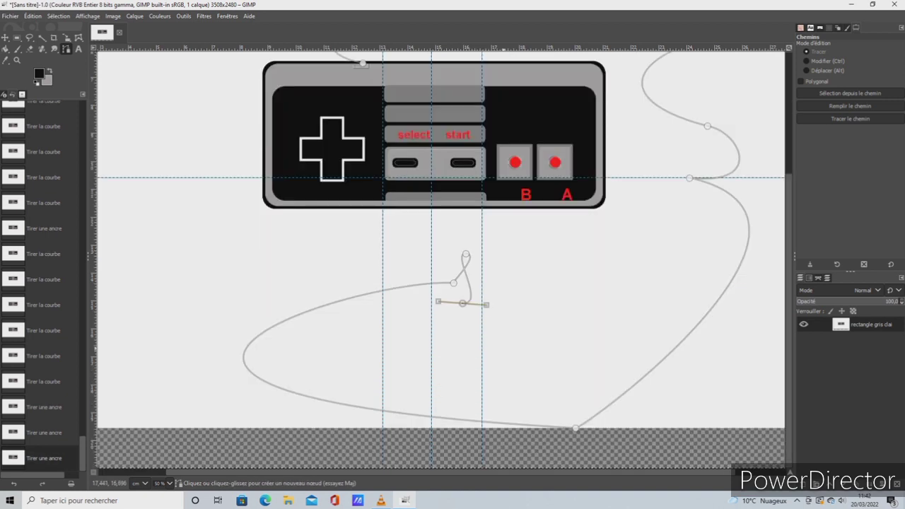
Rearrange the anchors below the controller, two of them beyond the canvas's lower edge, and bend the bottom segment into a wide loop
{"action": "left_click_drag", "start_coordinate": [576, 428], "coordinate": [573, 418]}
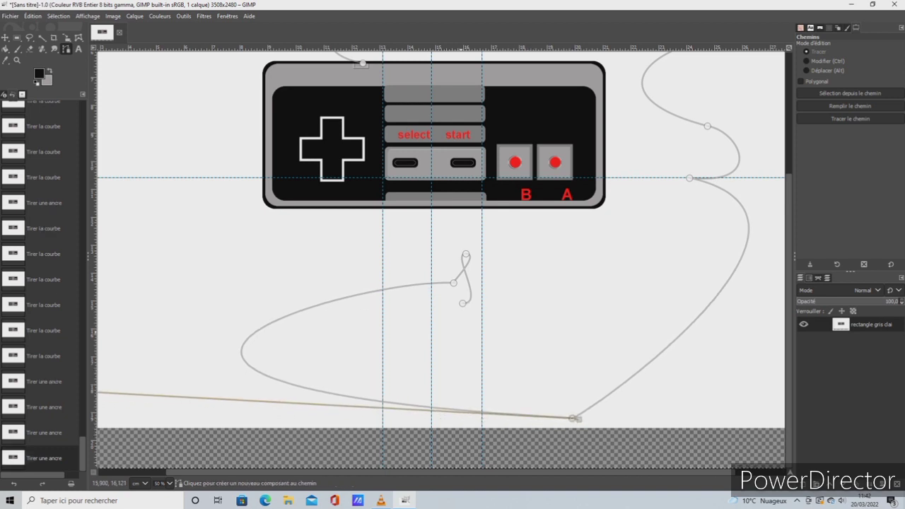
{"action": "left_click_drag", "start_coordinate": [463, 303], "coordinate": [501, 388]}
{"action": "left_click_drag", "start_coordinate": [453, 282], "coordinate": [659, 342]}
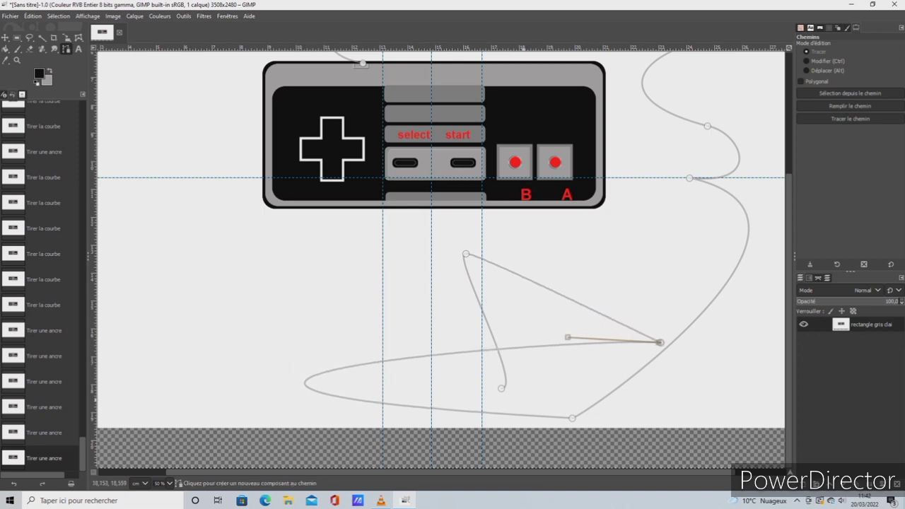
{"action": "left_click_drag", "start_coordinate": [501, 388], "coordinate": [442, 451]}
{"action": "left_click_drag", "start_coordinate": [466, 254], "coordinate": [544, 461]}
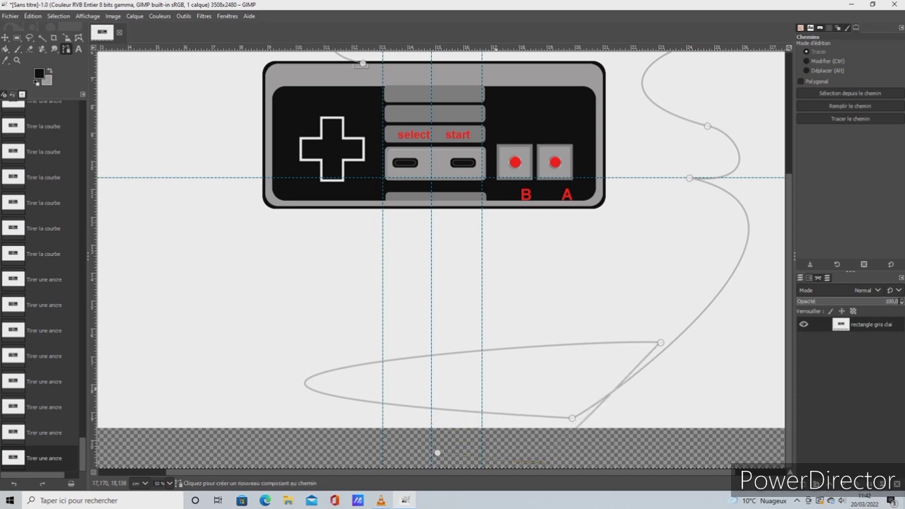
{"action": "left_click_drag", "start_coordinate": [487, 349], "coordinate": [557, 260]}
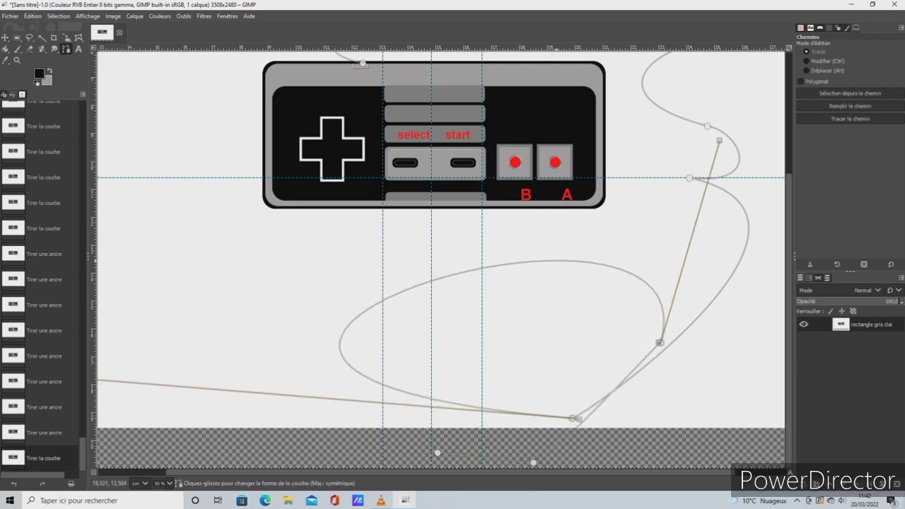
Create a new transparent layer named FIL
{"action": "scroll", "coordinate": [556, 260], "scroll_direction": "up", "scroll_amount": 4}
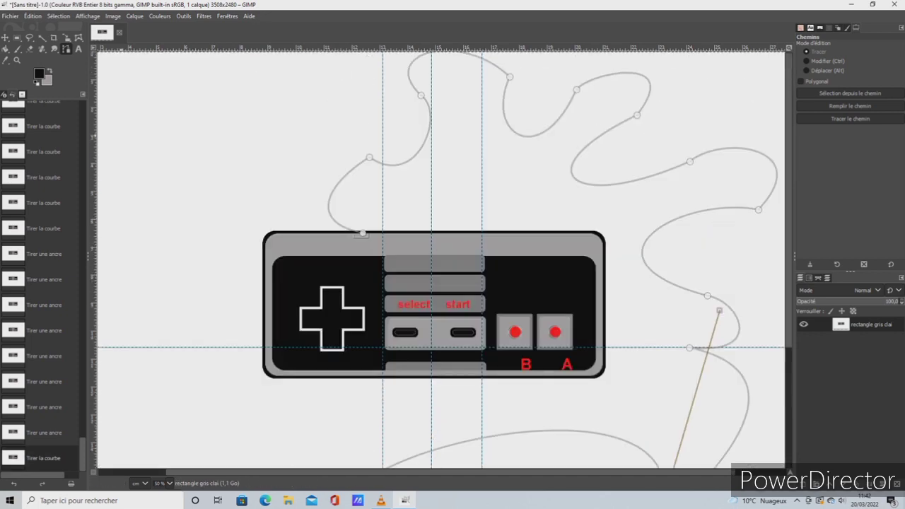
{"action": "left_click", "coordinate": [32, 15]}
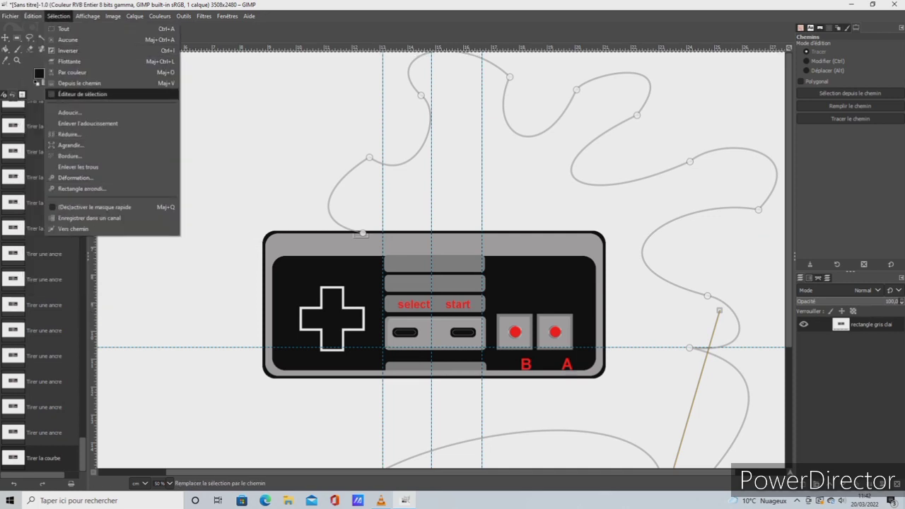
{"action": "mouse_move", "coordinate": [134, 15]}
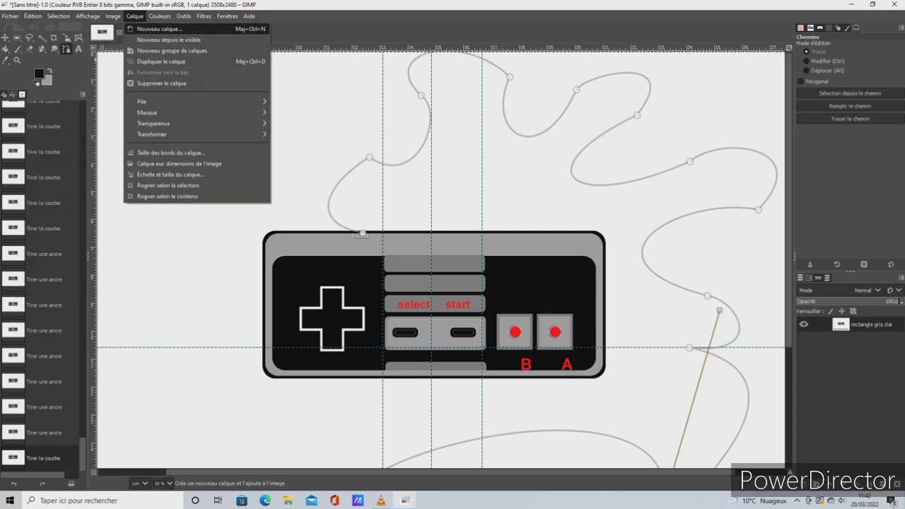
{"action": "left_click", "coordinate": [159, 29]}
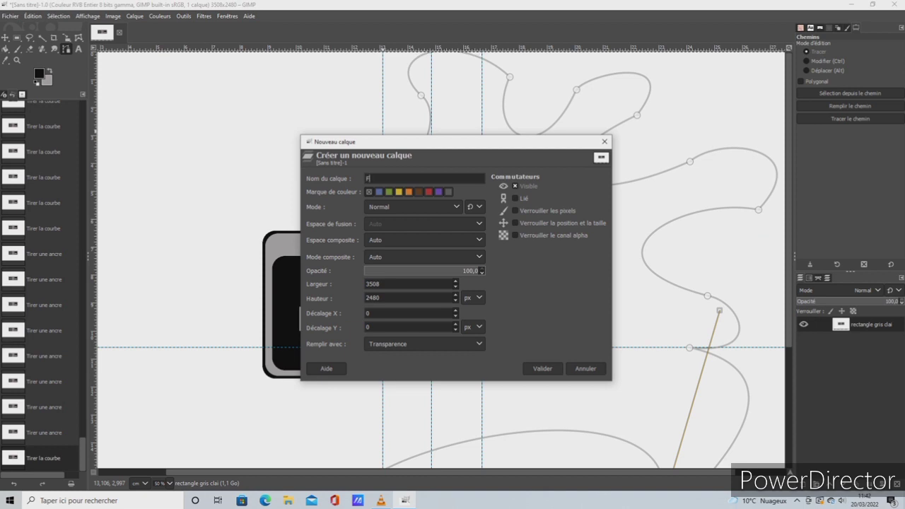
{"action": "type", "text": "FIL"}
{"action": "key", "text": "Return"}
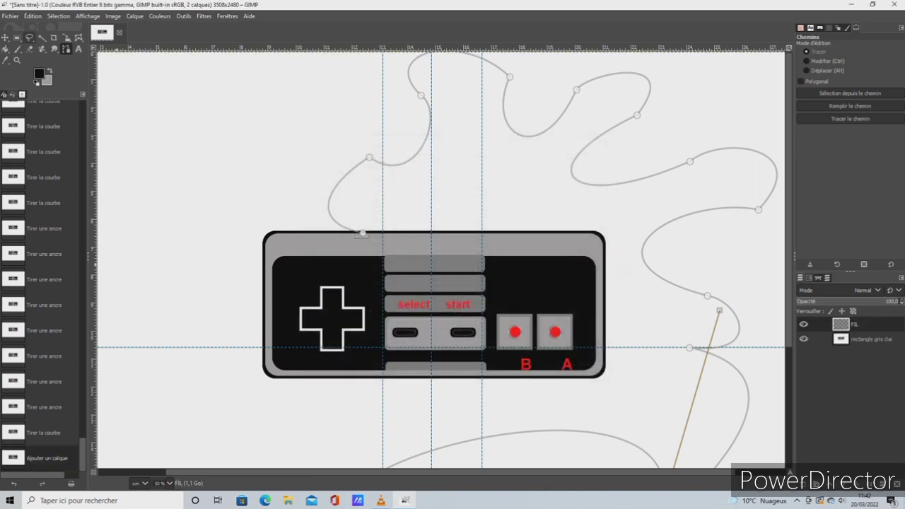
Stroke the cable path with a thick solid black line on the FIL layer and check its full course
{"action": "left_click", "coordinate": [33, 15]}
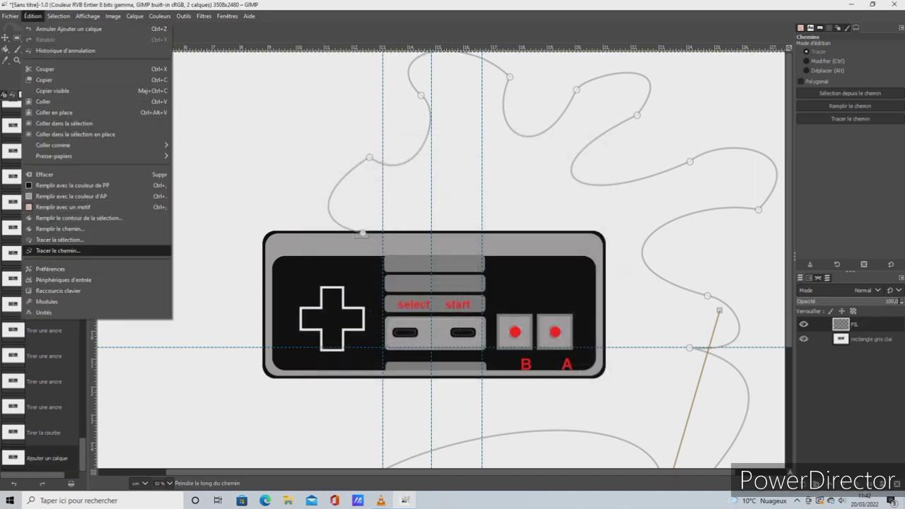
{"action": "left_click", "coordinate": [58, 250]}
{"action": "key", "text": "Return"}
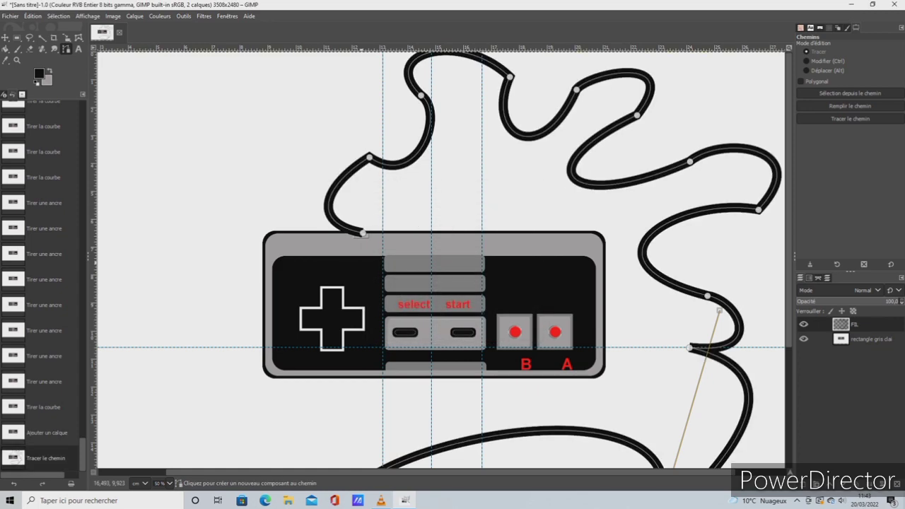
{"action": "scroll", "coordinate": [475, 316], "scroll_direction": "down", "scroll_amount": 3}
{"action": "scroll", "coordinate": [473, 353], "scroll_direction": "up", "scroll_amount": 3}
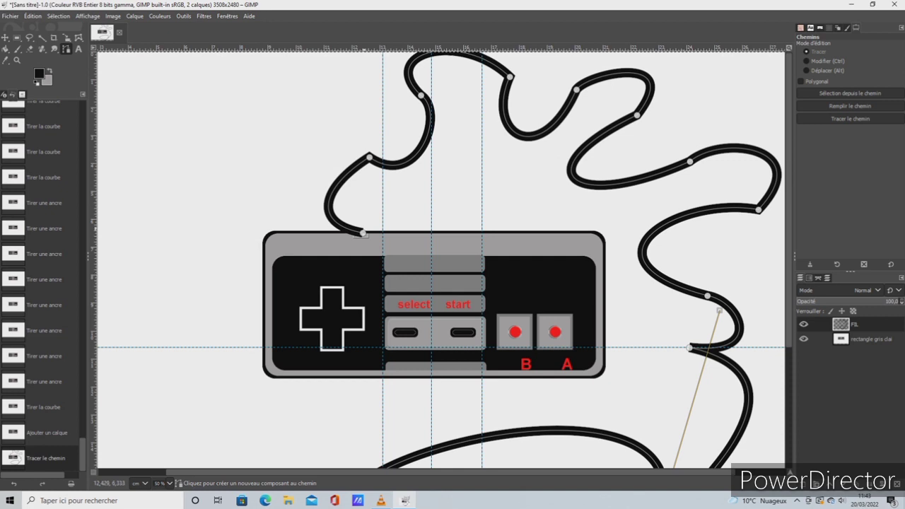
Add two anchors near the controller end of the cable path and nudge the FIL layer slightly upward
{"action": "left_click_drag", "start_coordinate": [361, 234], "coordinate": [350, 226]}
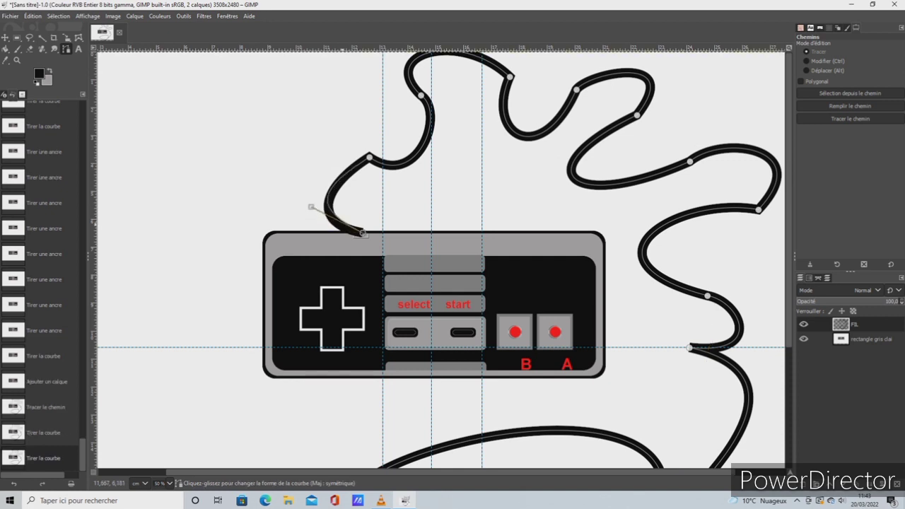
{"action": "left_click", "coordinate": [345, 228]}
{"action": "left_click", "coordinate": [345, 227]}
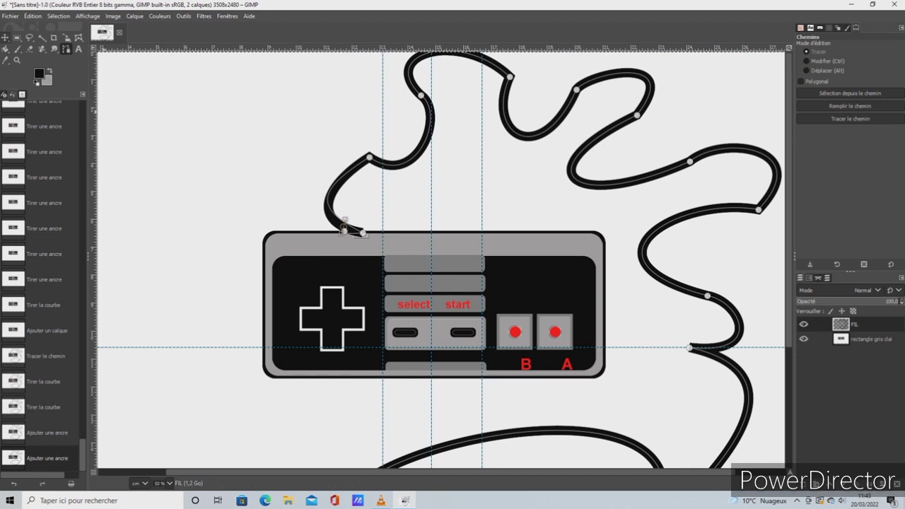
{"action": "key", "text": "m"}
{"action": "left_click_drag", "start_coordinate": [353, 229], "coordinate": [353, 224]}
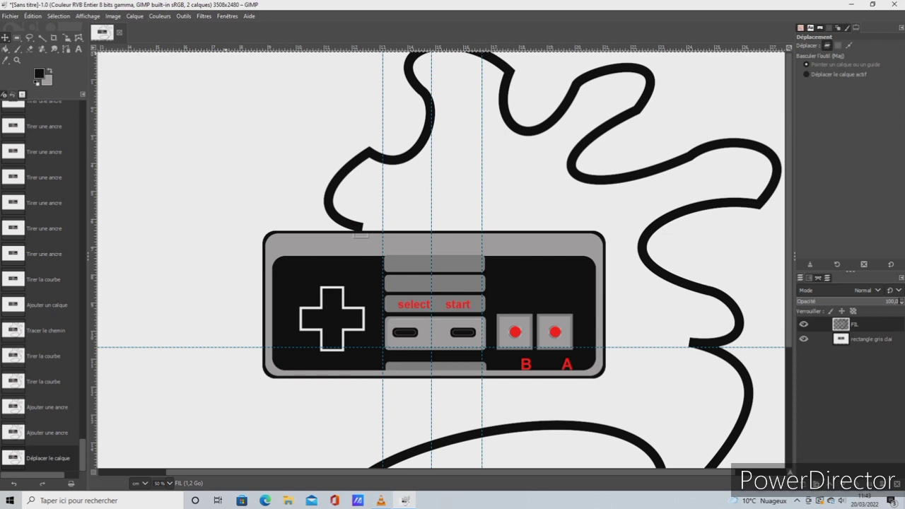
Paint small black dabs over the cable's controller end with the square Sans titre brush at size 37
{"action": "key", "text": "p"}
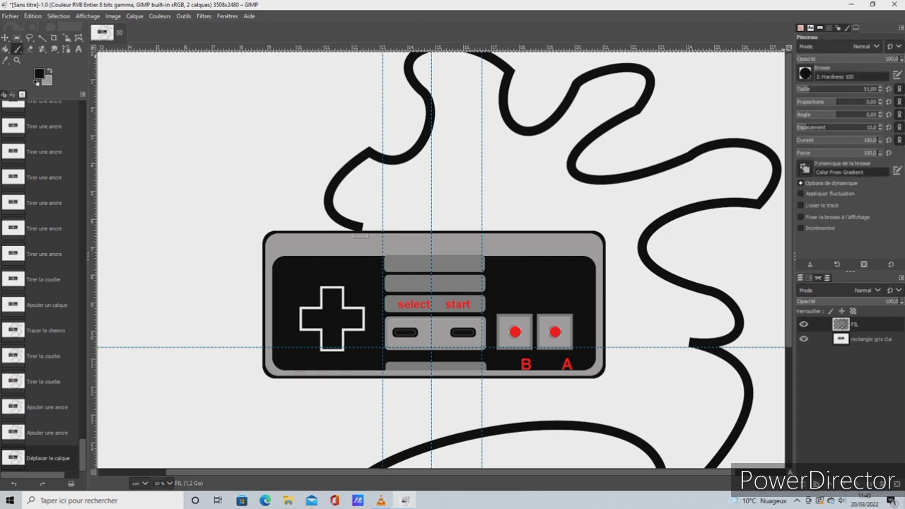
{"action": "left_click", "coordinate": [805, 73]}
{"action": "left_click", "coordinate": [853, 89]}
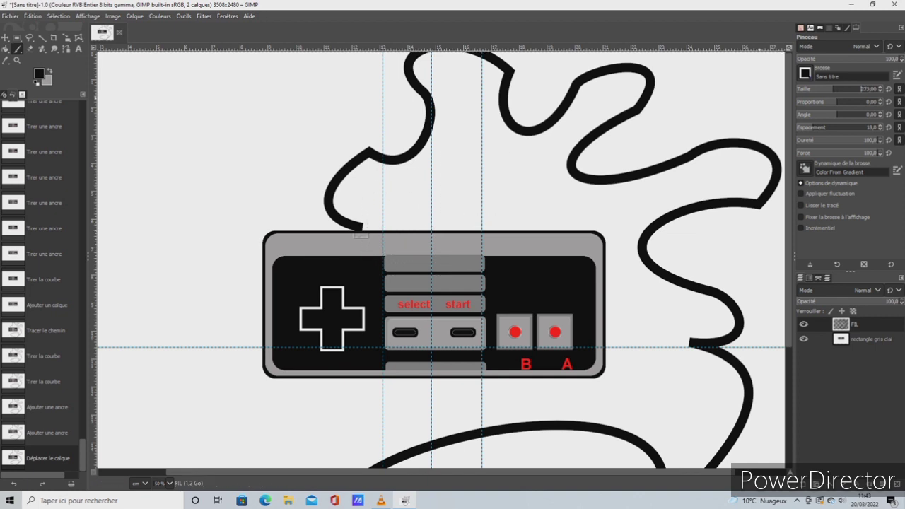
{"action": "left_click_drag", "start_coordinate": [833, 89], "coordinate": [818, 89]}
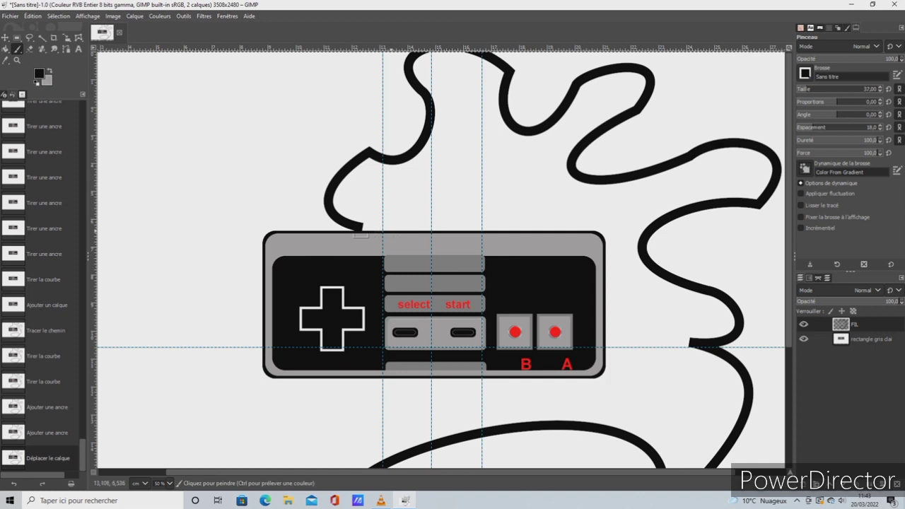
{"action": "left_click", "coordinate": [362, 228]}
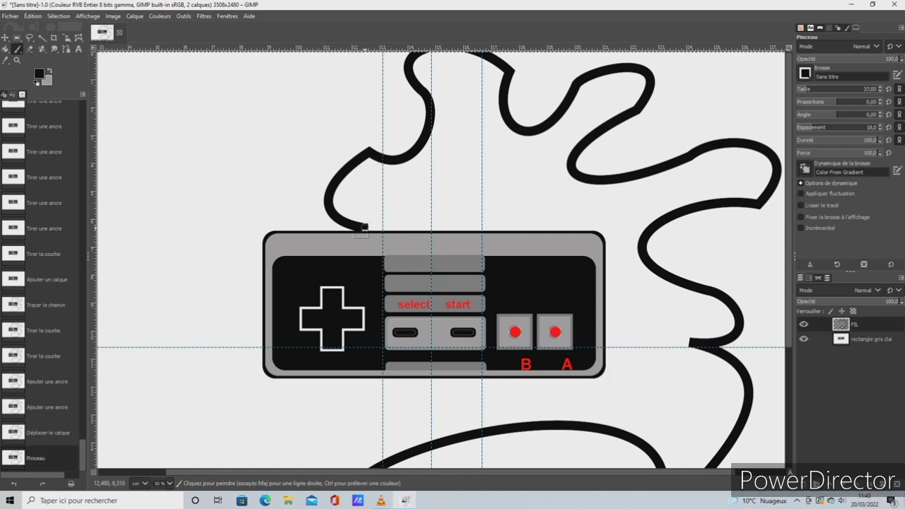
{"action": "left_click", "coordinate": [363, 227]}
{"action": "left_click", "coordinate": [367, 228]}
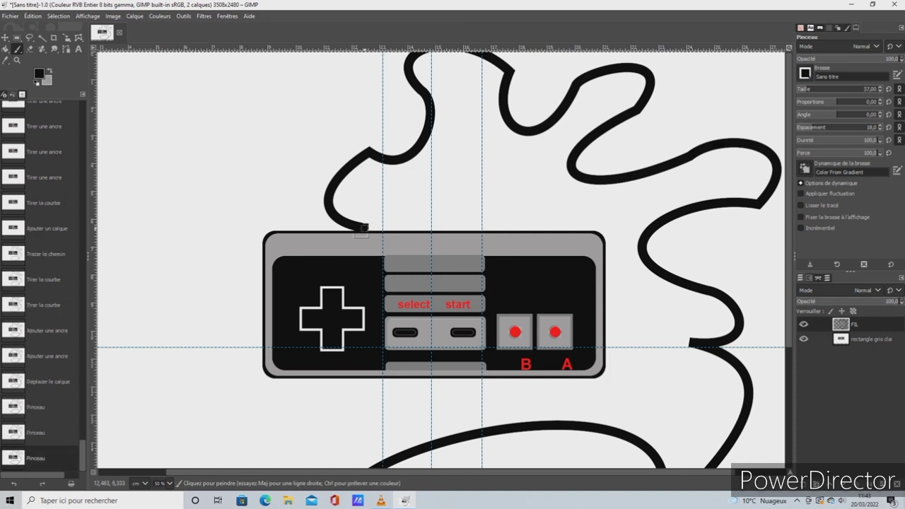
{"action": "left_click", "coordinate": [366, 228]}
{"action": "left_click", "coordinate": [364, 228]}
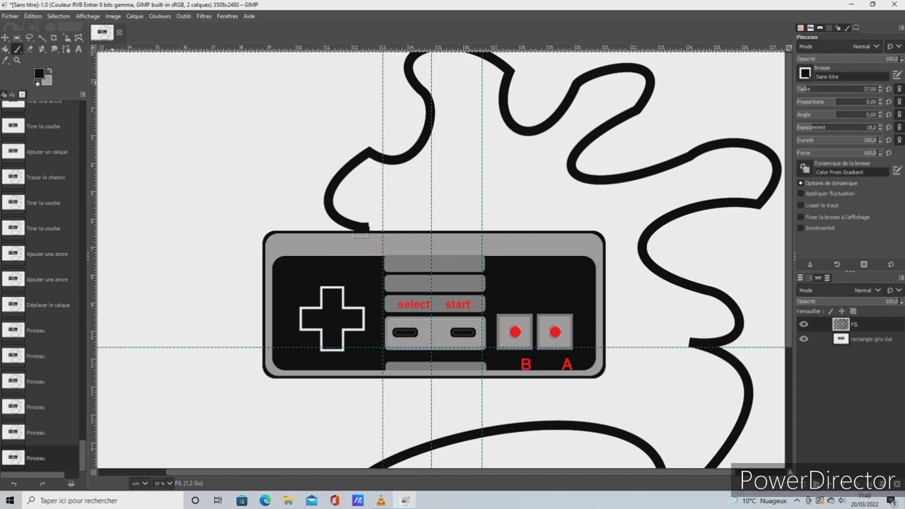
Select the whole image and stamp a larger black square on the cable's controller end with the brush at size 72
{"action": "left_click", "coordinate": [58, 16]}
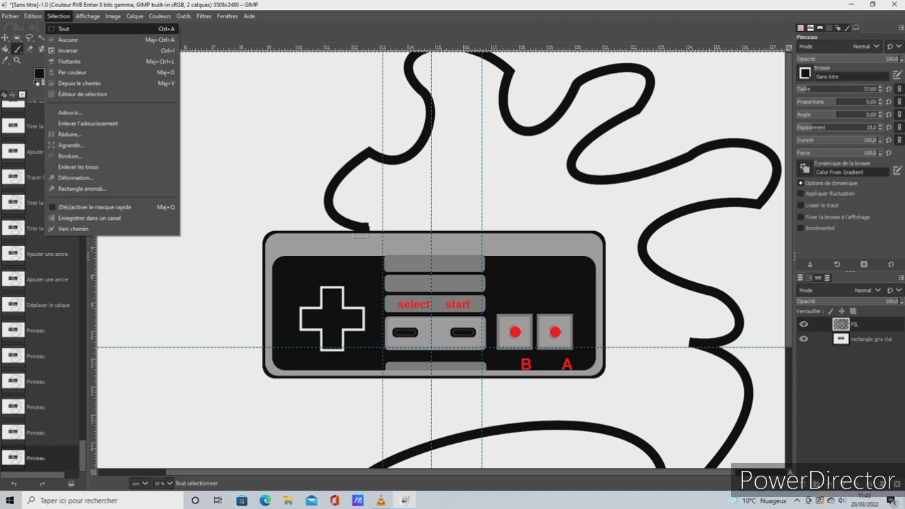
{"action": "left_click", "coordinate": [65, 28]}
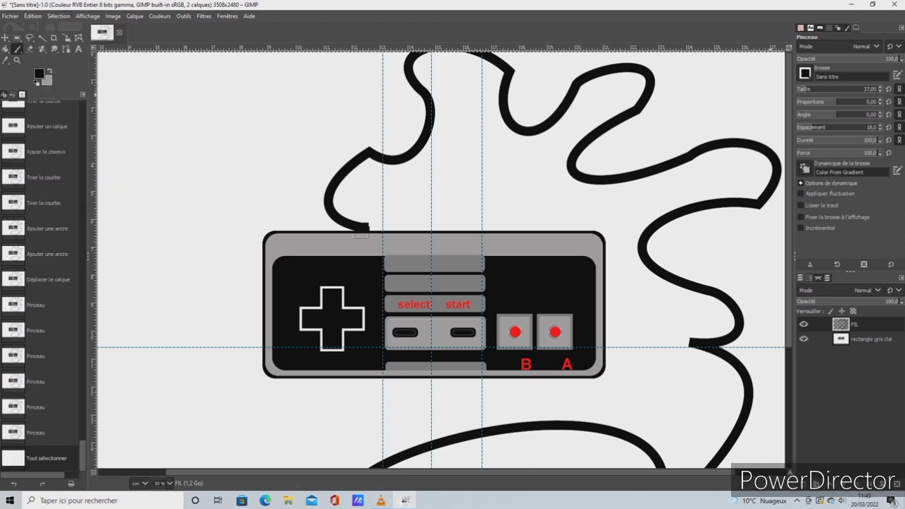
{"action": "left_click", "coordinate": [823, 89]}
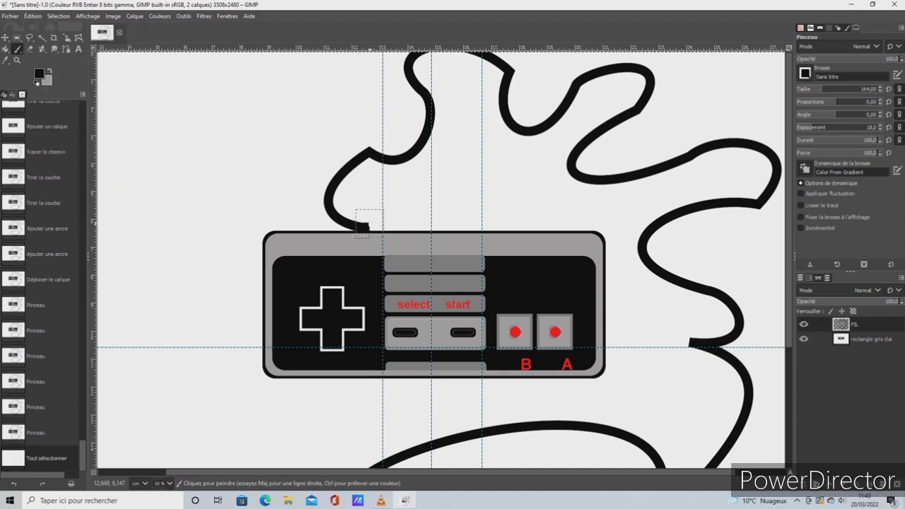
{"action": "left_click", "coordinate": [807, 89]}
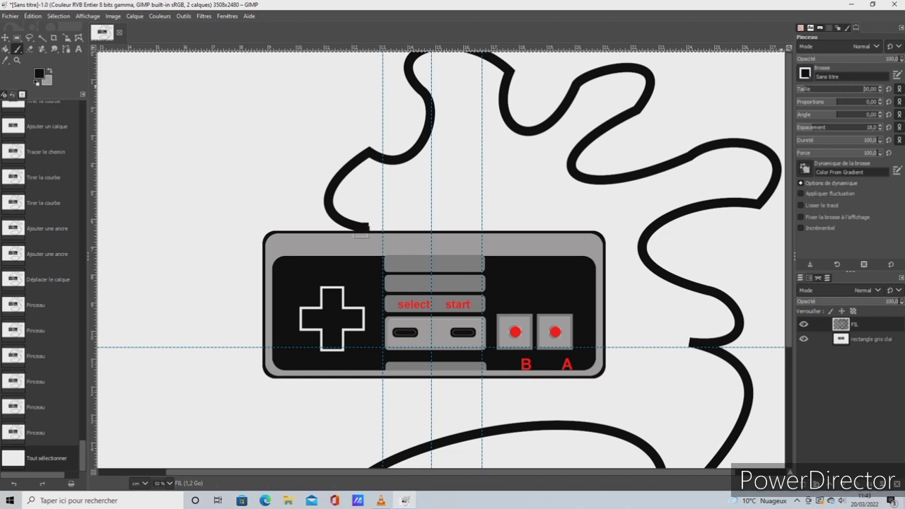
{"action": "left_click", "coordinate": [812, 89]}
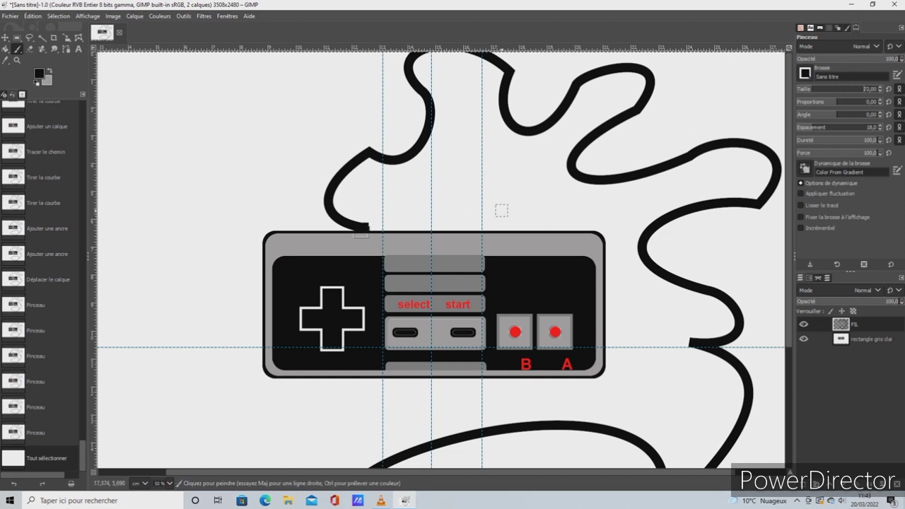
{"action": "left_click", "coordinate": [364, 226]}
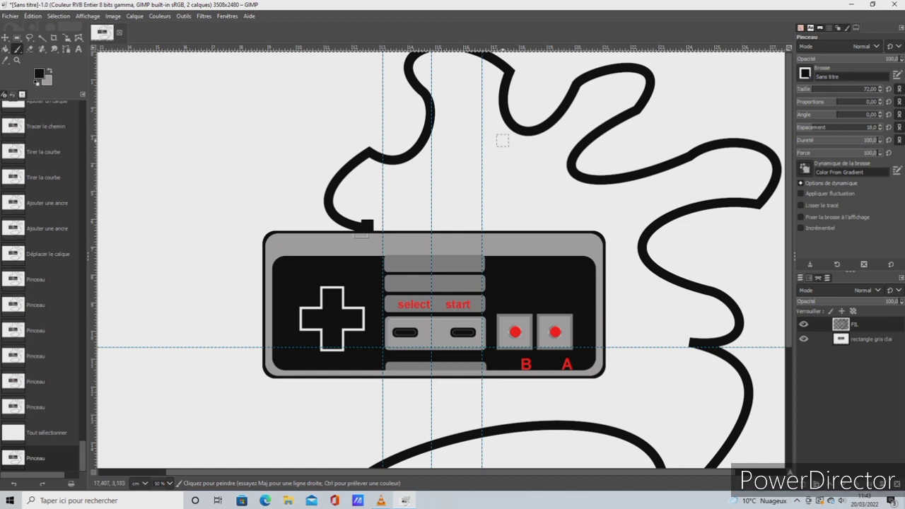
Shift the FIL layer slightly left to align the cable end with the connector, and nudge the controller layer slightly up and left
{"action": "key", "text": "m"}
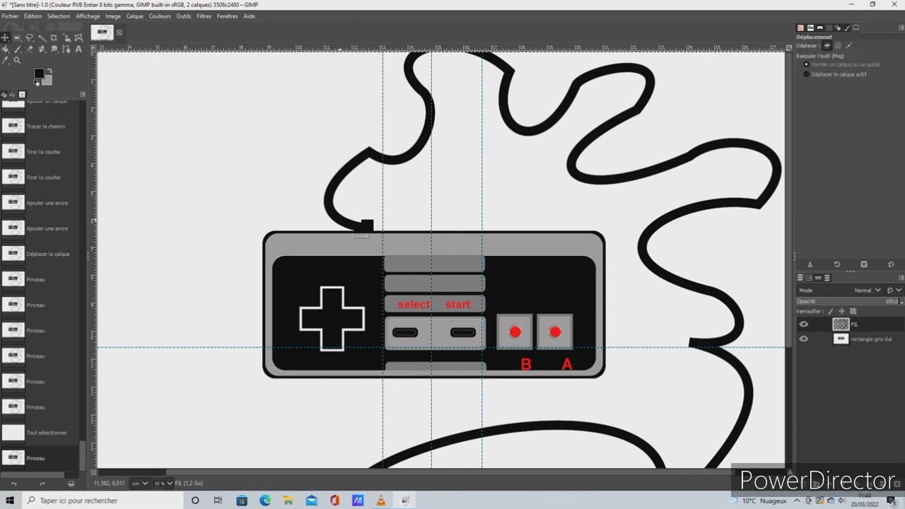
{"action": "left_click_drag", "start_coordinate": [339, 219], "coordinate": [332, 220]}
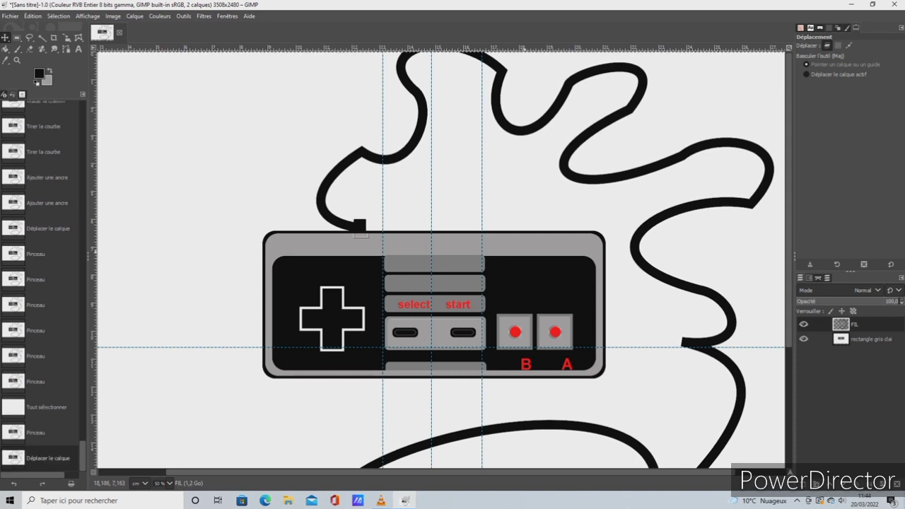
{"action": "left_click", "coordinate": [88, 16]}
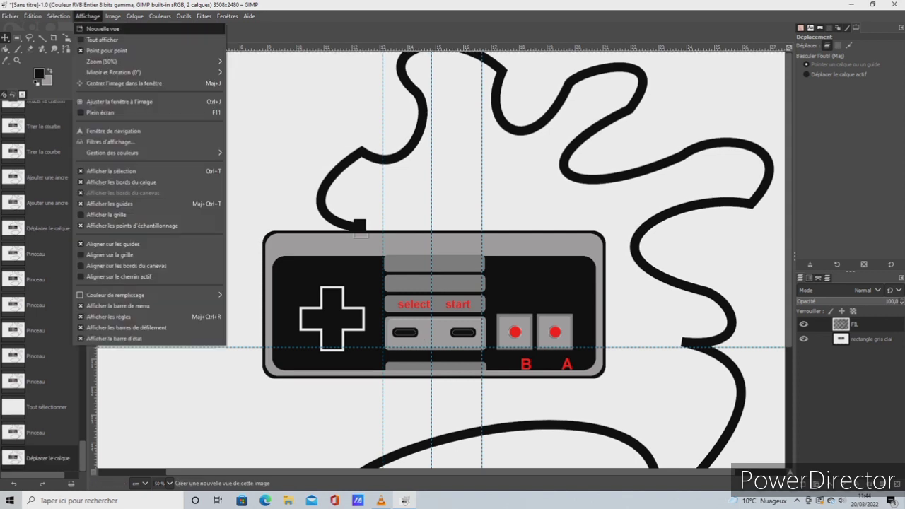
{"action": "mouse_move", "coordinate": [103, 62]}
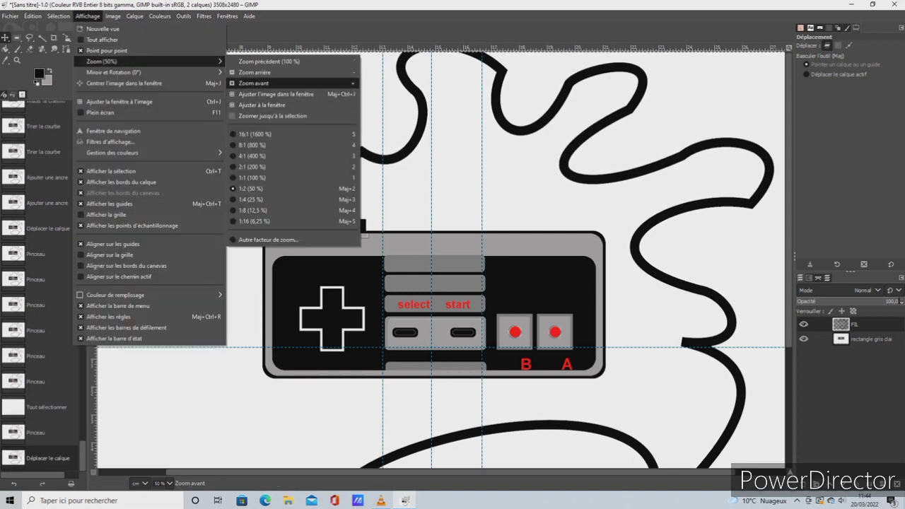
{"action": "left_click", "coordinate": [255, 72]}
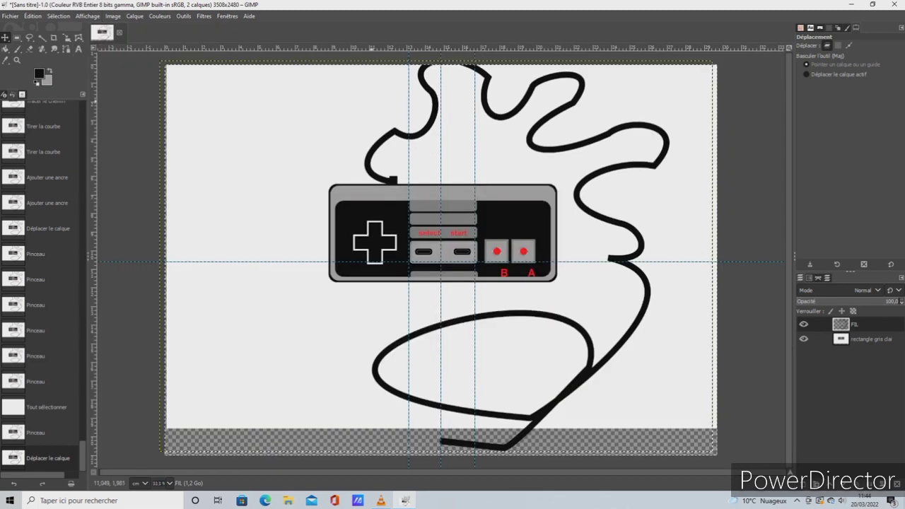
{"action": "mouse_move", "coordinate": [343, 116]}
{"action": "left_mouse_down"}
{"action": "mouse_move", "coordinate": [340, 129]}
{"action": "mouse_move", "coordinate": [341, 113]}
{"action": "left_mouse_up"}
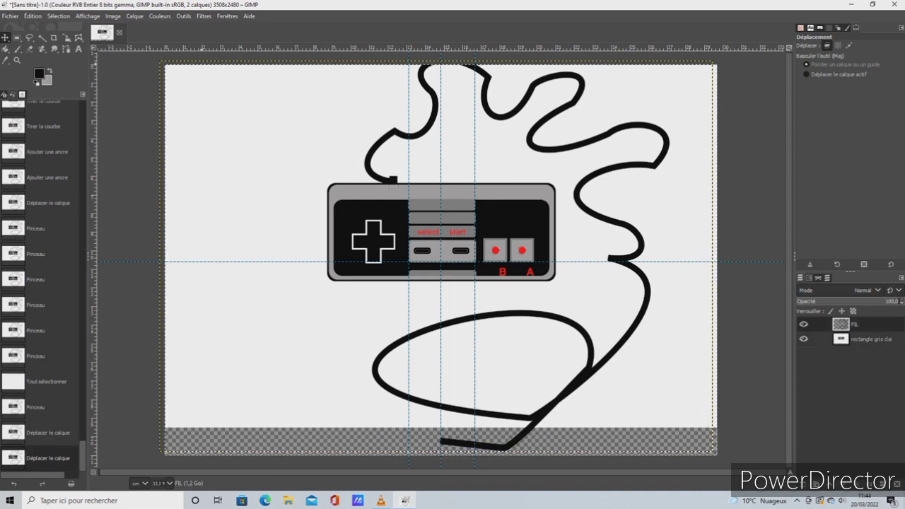
Export the image to the Documents folder as Sans titre.png with the default PNG options
{"action": "left_click", "coordinate": [10, 15]}
{"action": "left_click", "coordinate": [31, 163]}
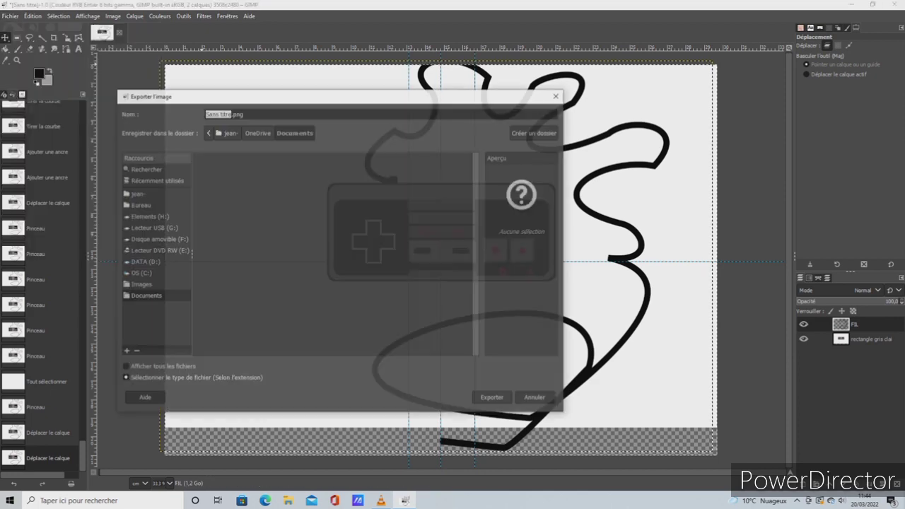
{"action": "left_click", "coordinate": [492, 397]}
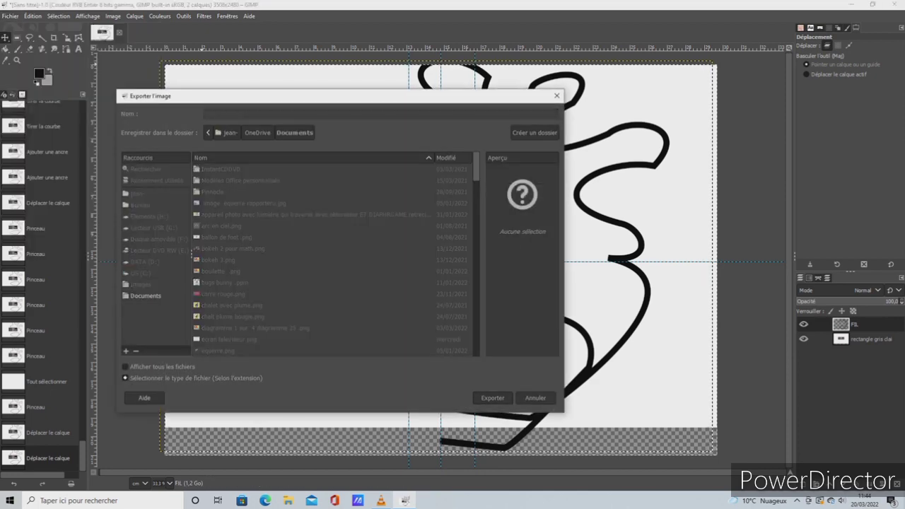
{"action": "left_click", "coordinate": [492, 362]}
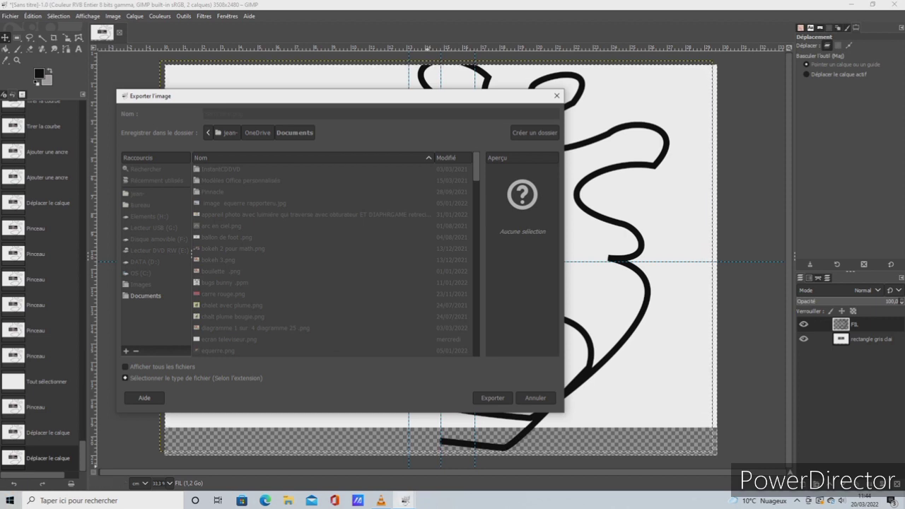
{"action": "left_click", "coordinate": [404, 500]}
{"action": "left_click", "coordinate": [456, 456]}
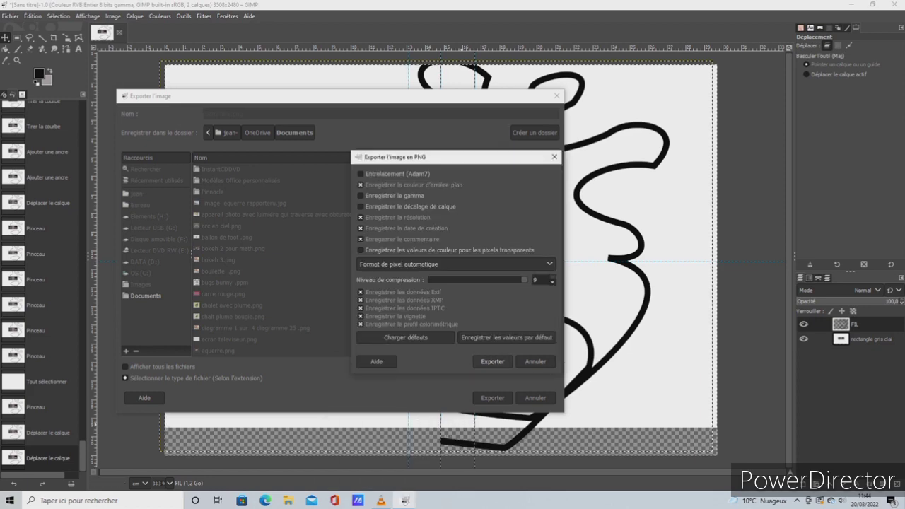
{"action": "left_click", "coordinate": [493, 362]}
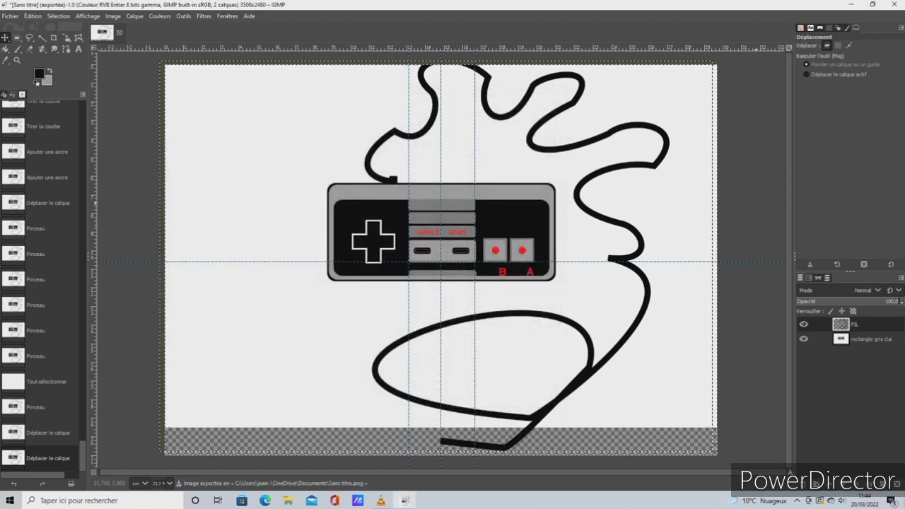
Move the controller layer down so the controller is centred on the horizontal guide
{"action": "left_click_drag", "start_coordinate": [696, 201], "coordinate": [699, 214]}
{"action": "left_click_drag", "start_coordinate": [456, 250], "coordinate": [449, 271]}
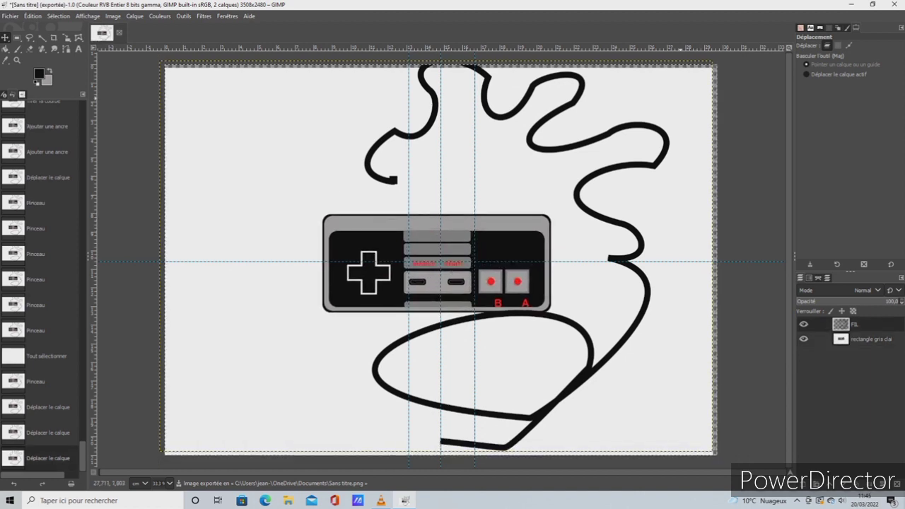
{"action": "left_click_drag", "start_coordinate": [680, 98], "coordinate": [682, 98]}
Merge the FIL layer down into the controller layer and try to reposition the merged drawing
{"action": "left_click", "coordinate": [854, 325]}
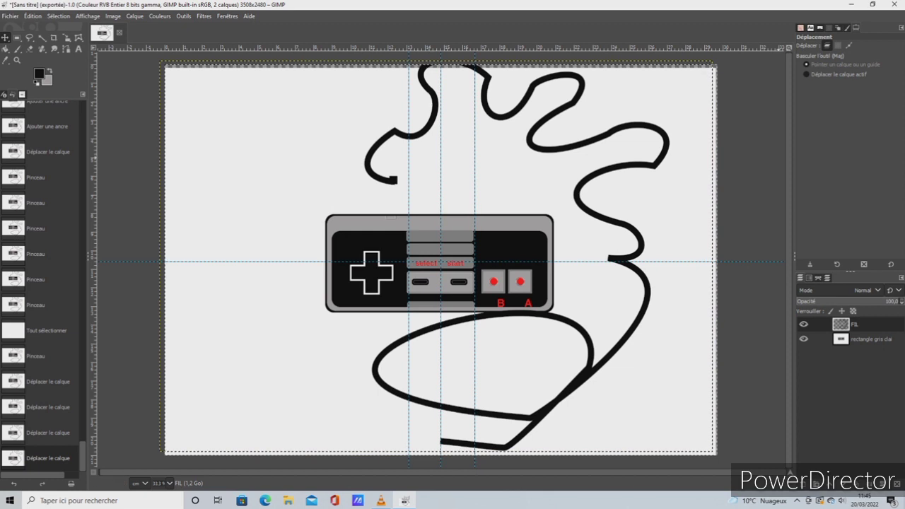
{"action": "right_click", "coordinate": [855, 324]}
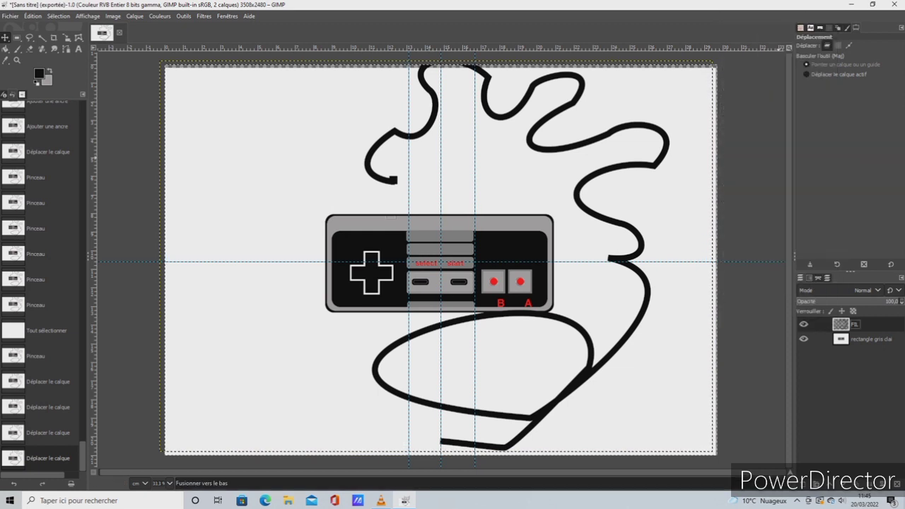
{"action": "left_click", "coordinate": [784, 101]}
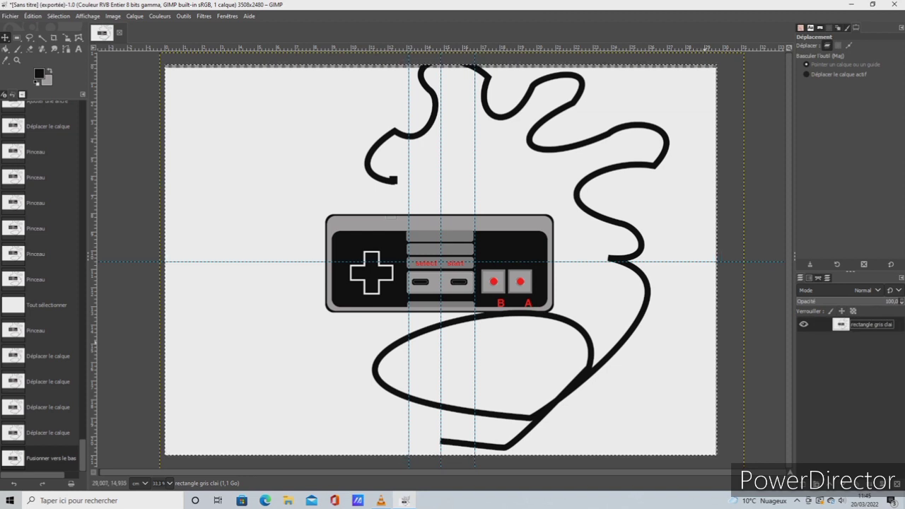
{"action": "left_click_drag", "start_coordinate": [705, 341], "coordinate": [704, 363]}
{"action": "mouse_move", "coordinate": [509, 262]}
{"action": "left_mouse_down"}
{"action": "mouse_move", "coordinate": [509, 241]}
{"action": "mouse_move", "coordinate": [508, 251]}
{"action": "left_mouse_up"}
{"action": "left_click_drag", "start_coordinate": [508, 239], "coordinate": [509, 228]}
Undo the moves of the merged layer and the horizontal guide as well as the layer merge
{"action": "left_click", "coordinate": [33, 16]}
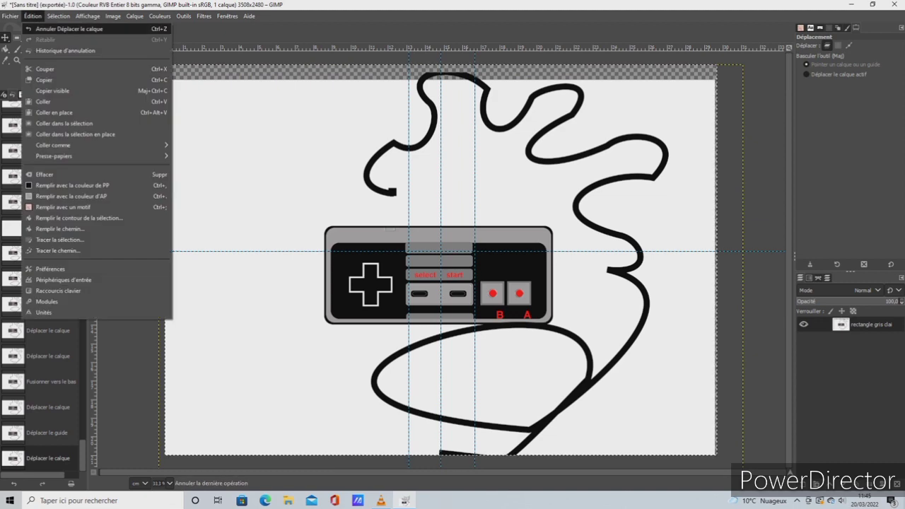
{"action": "left_click", "coordinate": [70, 29]}
{"action": "left_click", "coordinate": [32, 16]}
{"action": "left_click", "coordinate": [69, 29]}
{"action": "left_click", "coordinate": [32, 15]}
{"action": "left_click", "coordinate": [69, 28]}
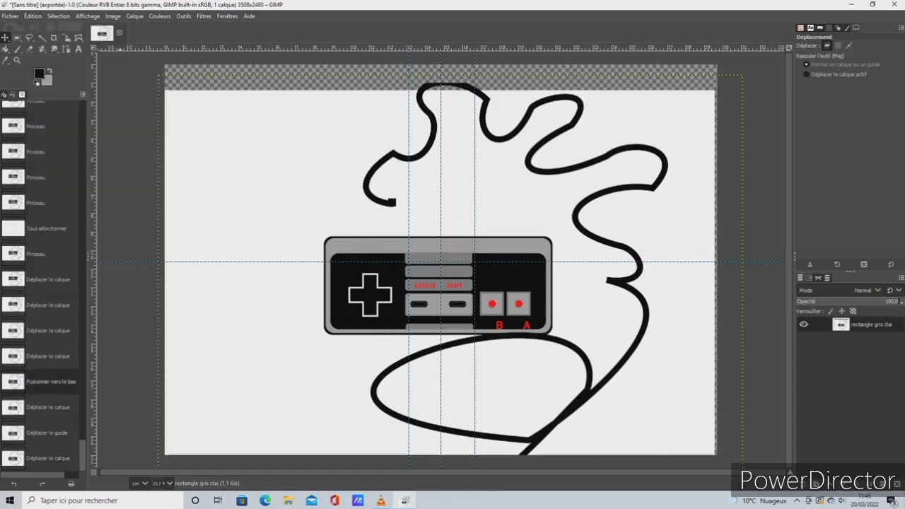
{"action": "left_click", "coordinate": [32, 16]}
{"action": "left_click", "coordinate": [69, 28]}
Undo the last controller layer shift and move the FIL layer down until the cable end sits on the controller's connector
{"action": "left_click", "coordinate": [33, 15]}
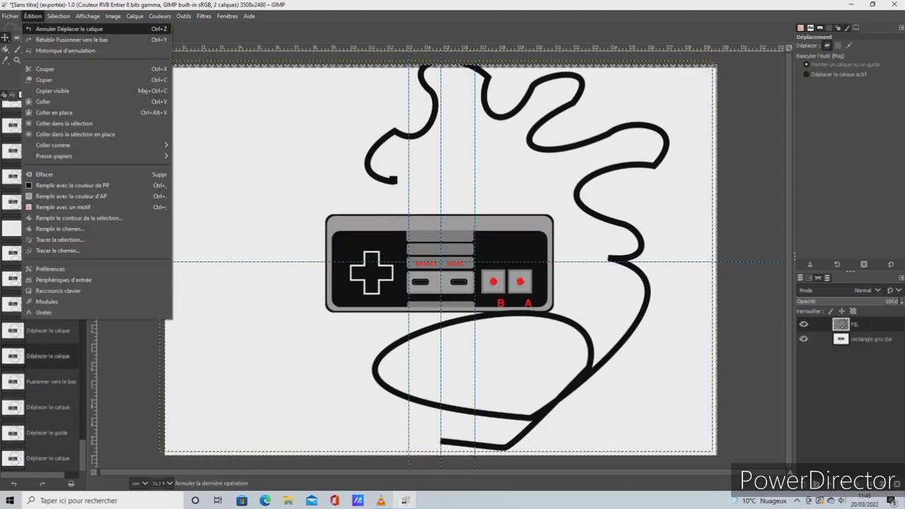
{"action": "left_click", "coordinate": [69, 28]}
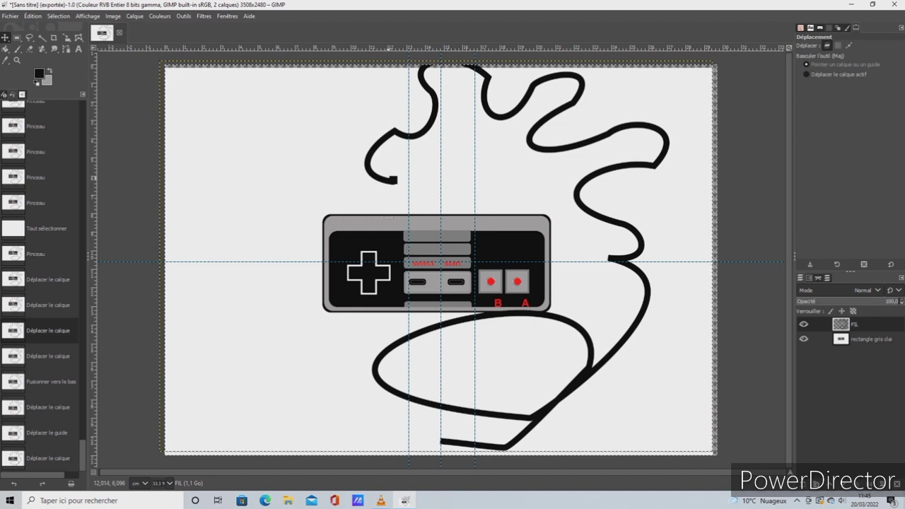
{"action": "mouse_move", "coordinate": [393, 179]}
{"action": "left_mouse_down"}
{"action": "mouse_move", "coordinate": [398, 205]}
{"action": "mouse_move", "coordinate": [385, 211]}
{"action": "left_mouse_up"}
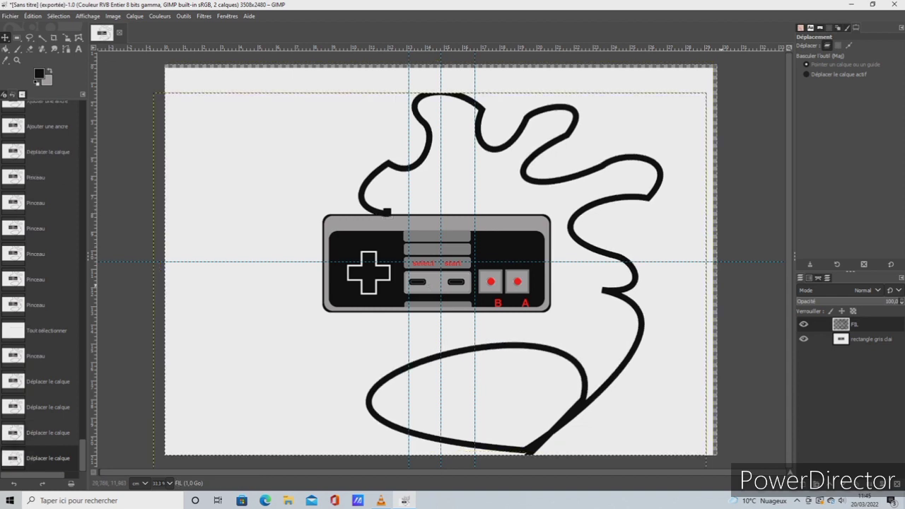
Shift the controller layer slightly right to align it with the vertical guides, and crop the image to about 3505 × 2342 px, trimming the top strip
{"action": "left_click_drag", "start_coordinate": [449, 270], "coordinate": [452, 270]}
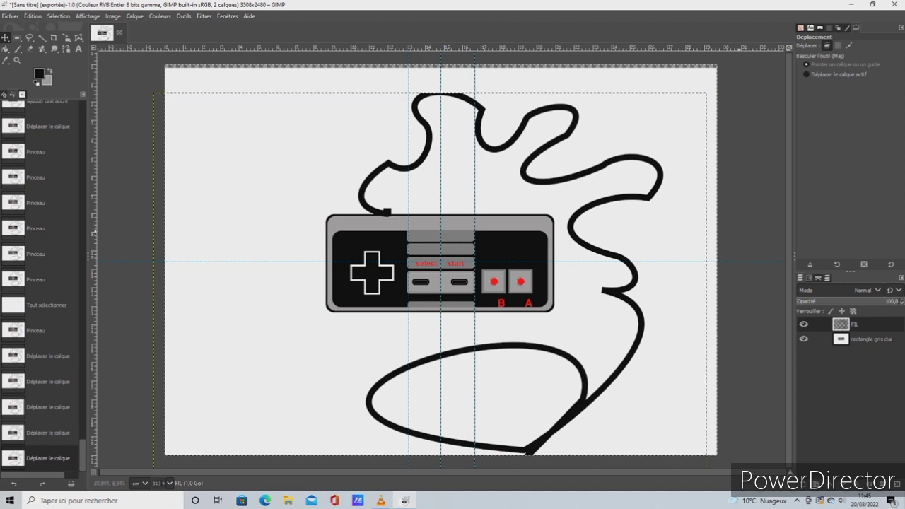
{"action": "left_click", "coordinate": [54, 38]}
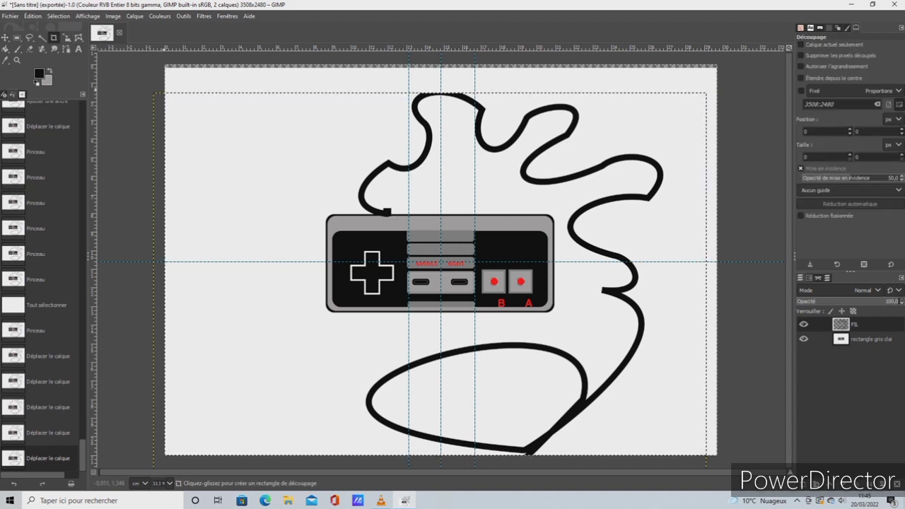
{"action": "left_click_drag", "start_coordinate": [166, 87], "coordinate": [716, 448]}
{"action": "key", "text": "Return"}
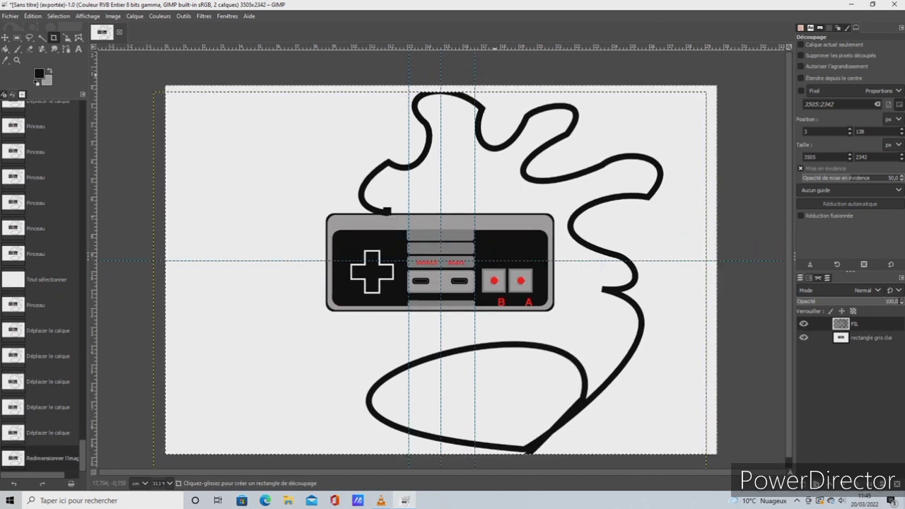
Export the image as Sans titre.png in Documents, replacing the existing file with the current PNG options, and quit, discarding the unsaved changes
{"action": "left_click", "coordinate": [33, 16]}
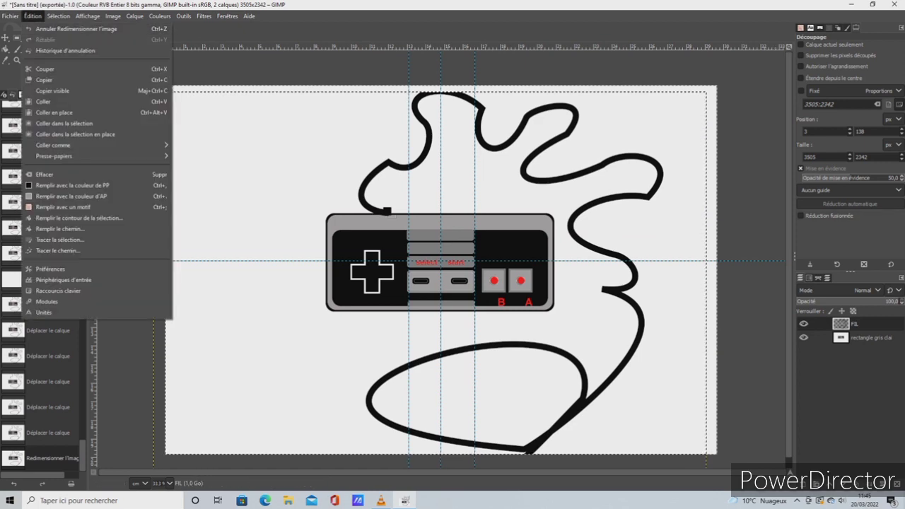
{"action": "mouse_move", "coordinate": [10, 15]}
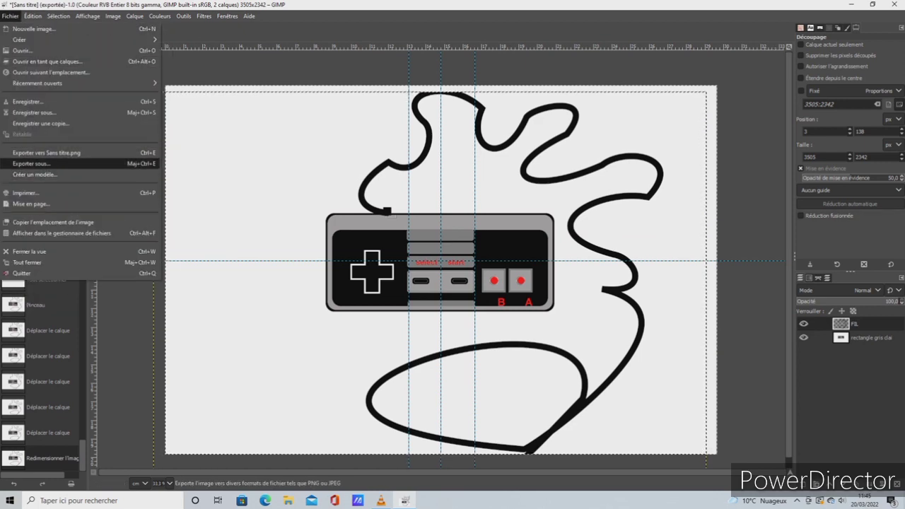
{"action": "left_click", "coordinate": [31, 164]}
{"action": "left_click", "coordinate": [493, 398]}
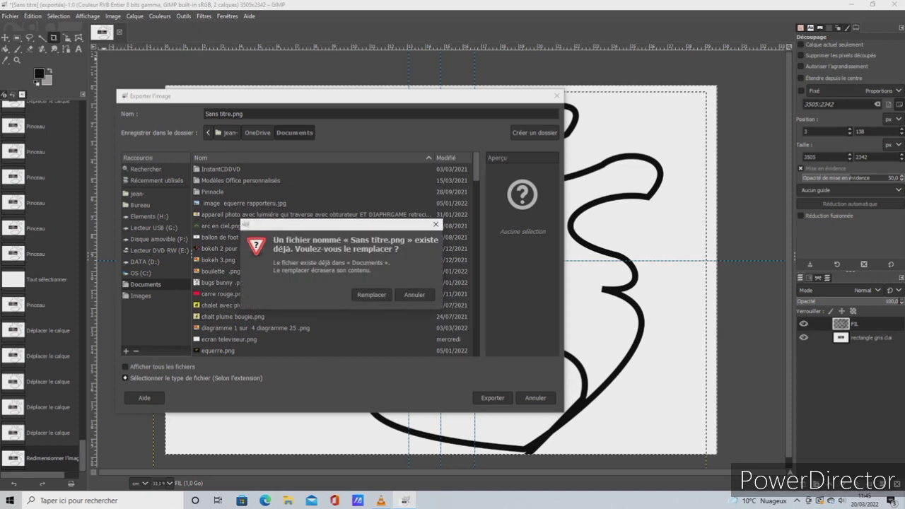
{"action": "left_click", "coordinate": [372, 294]}
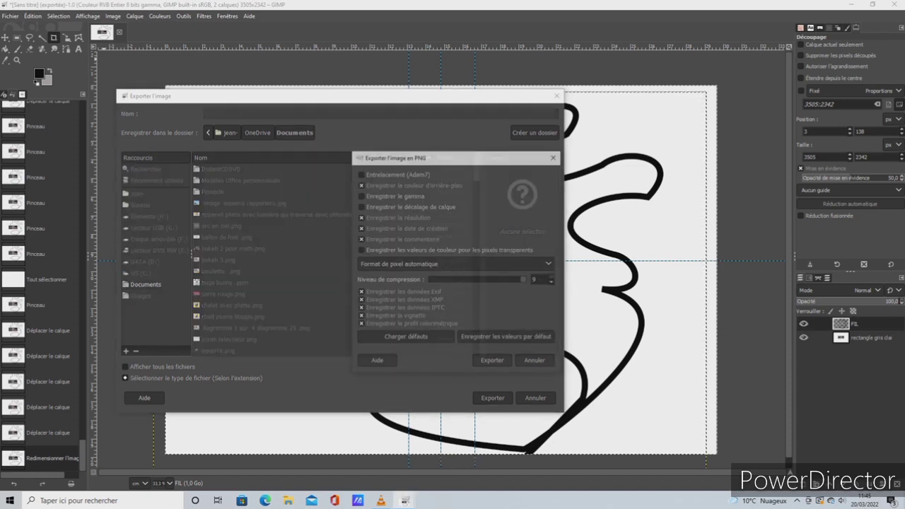
{"action": "left_click", "coordinate": [492, 361]}
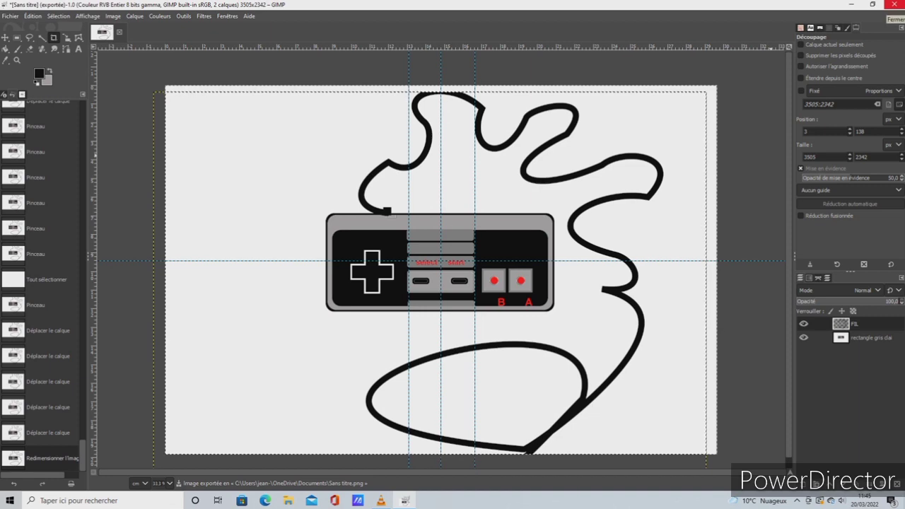
{"action": "left_click", "coordinate": [892, 4]}
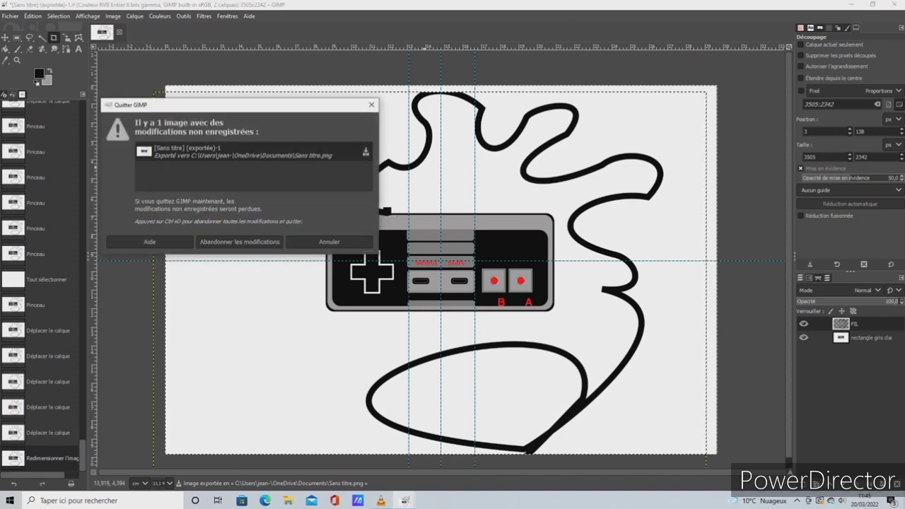
{"action": "left_click", "coordinate": [240, 241]}
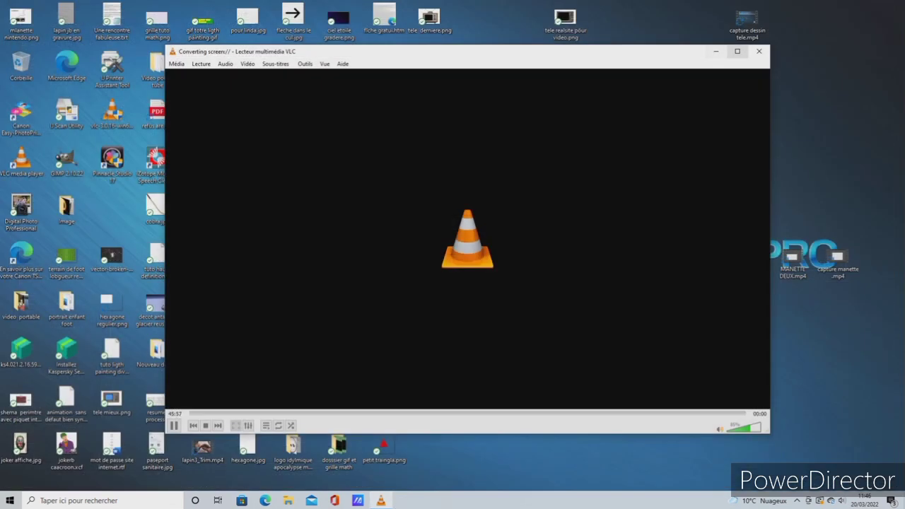